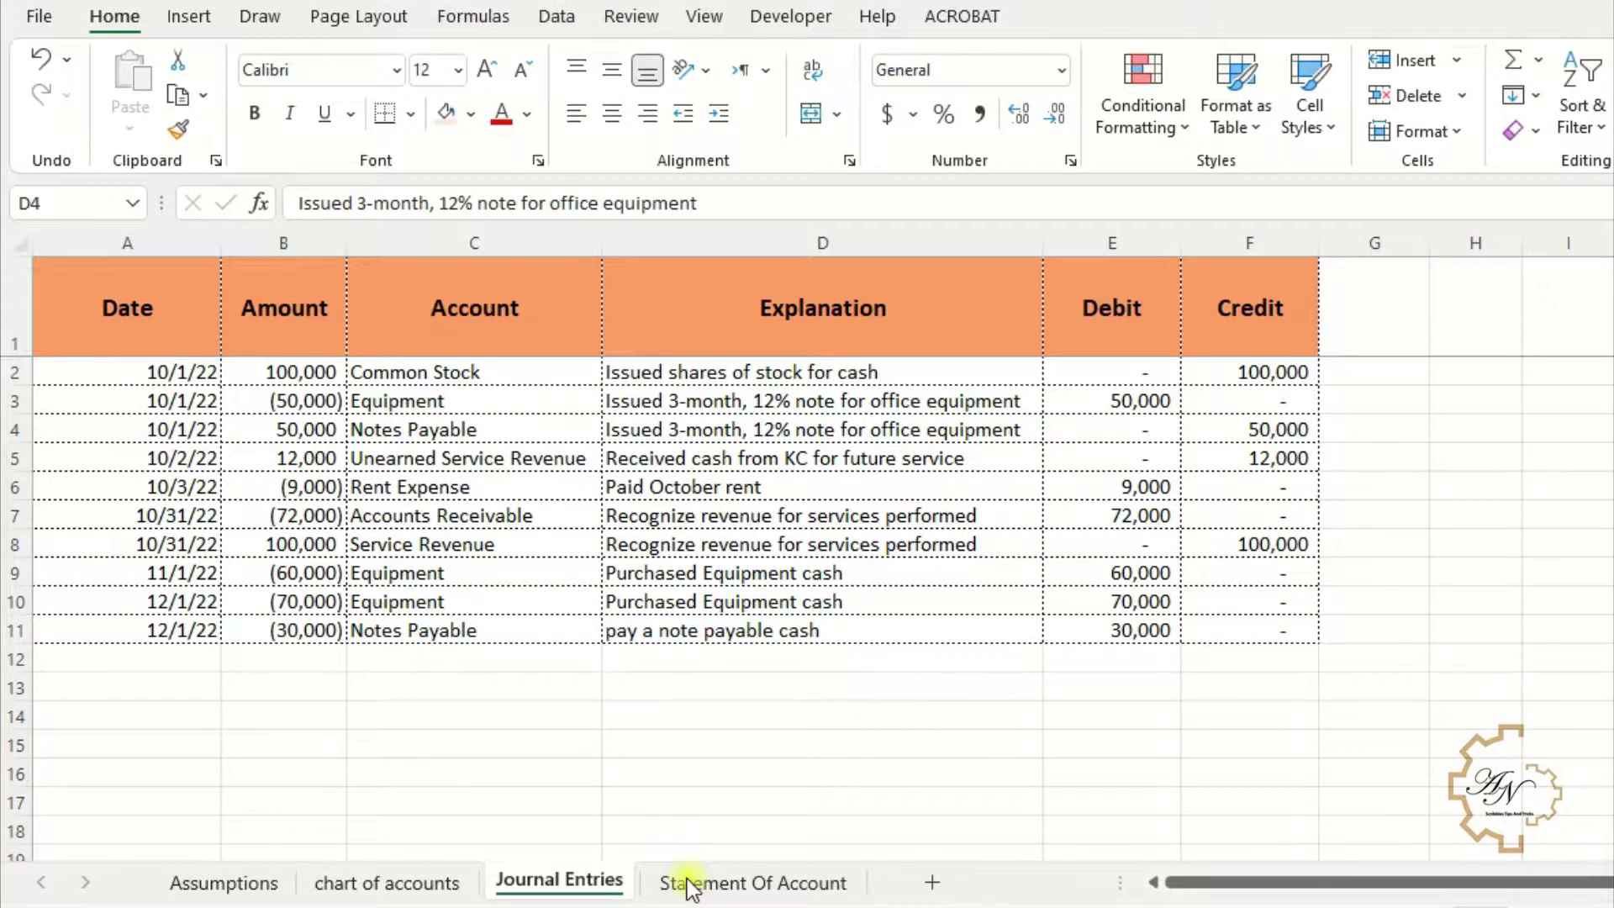
Step: Turn on filtering for the journal's header row, A1:F1
{"action": "left_click", "coordinate": [490, 580]}
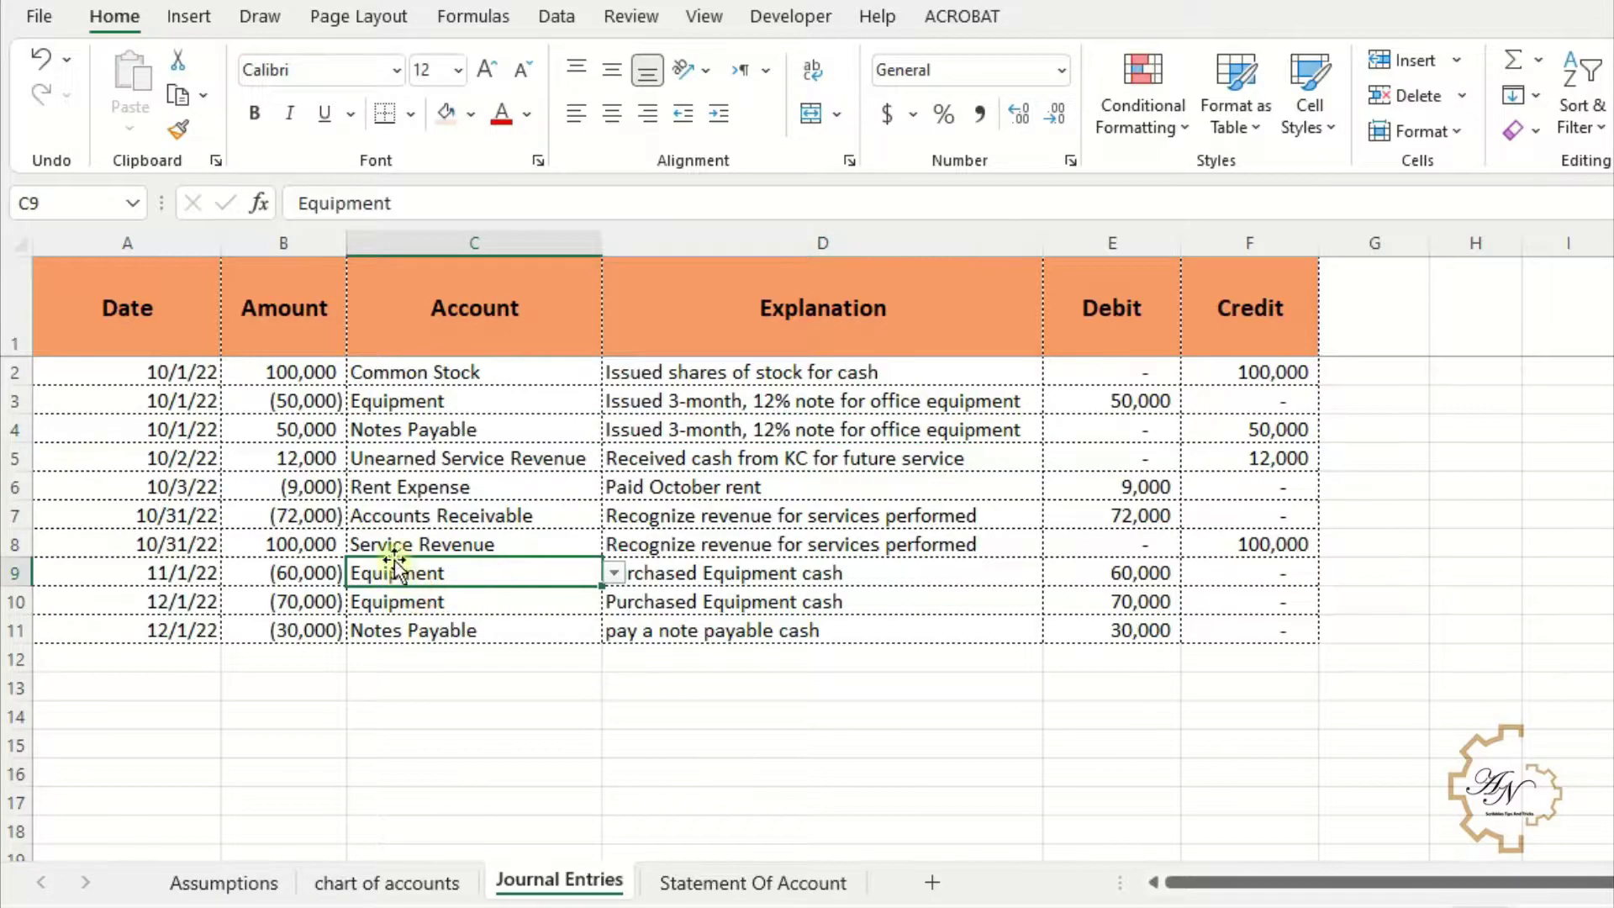
{"action": "left_click_drag", "start_coordinate": [169, 317], "coordinate": [1218, 353]}
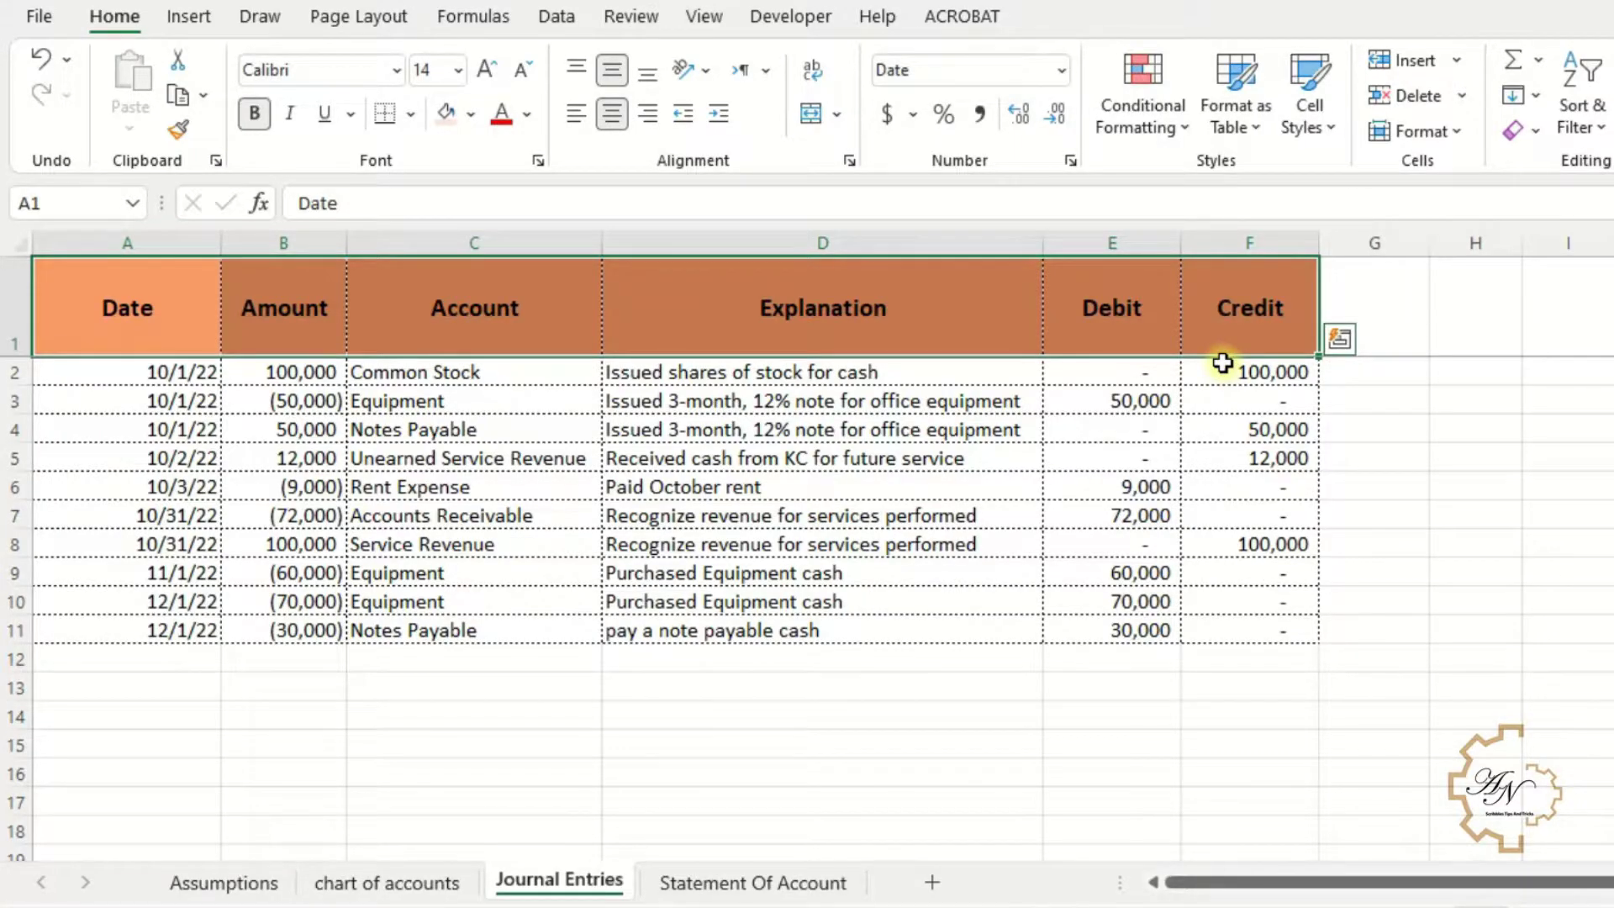
{"action": "left_click", "coordinate": [1581, 92]}
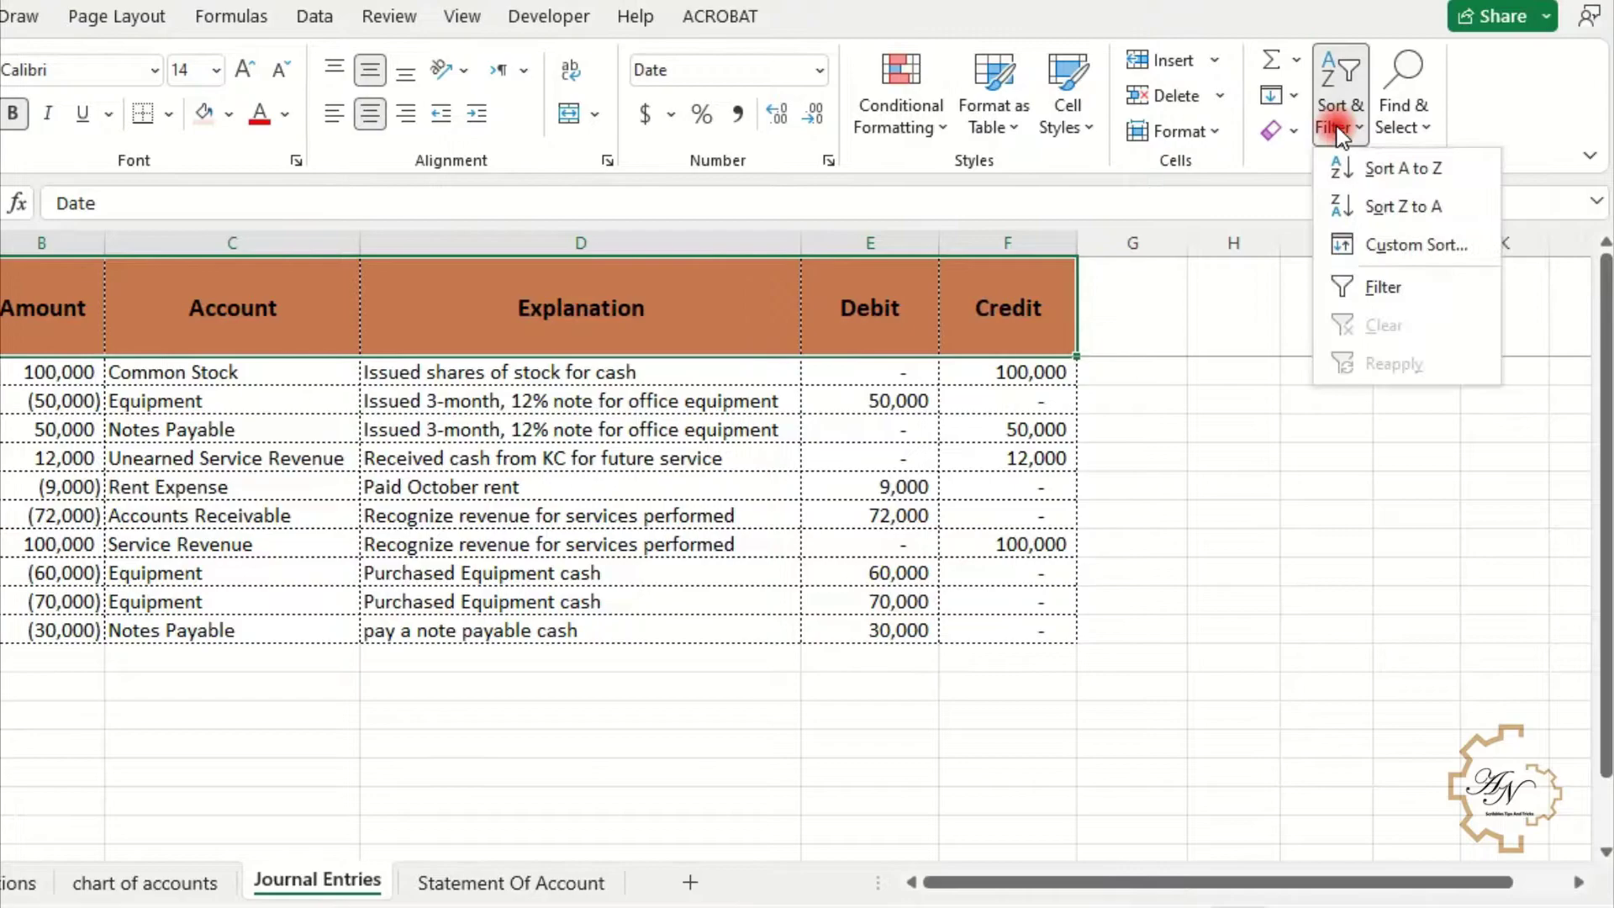
{"action": "left_click", "coordinate": [1368, 284]}
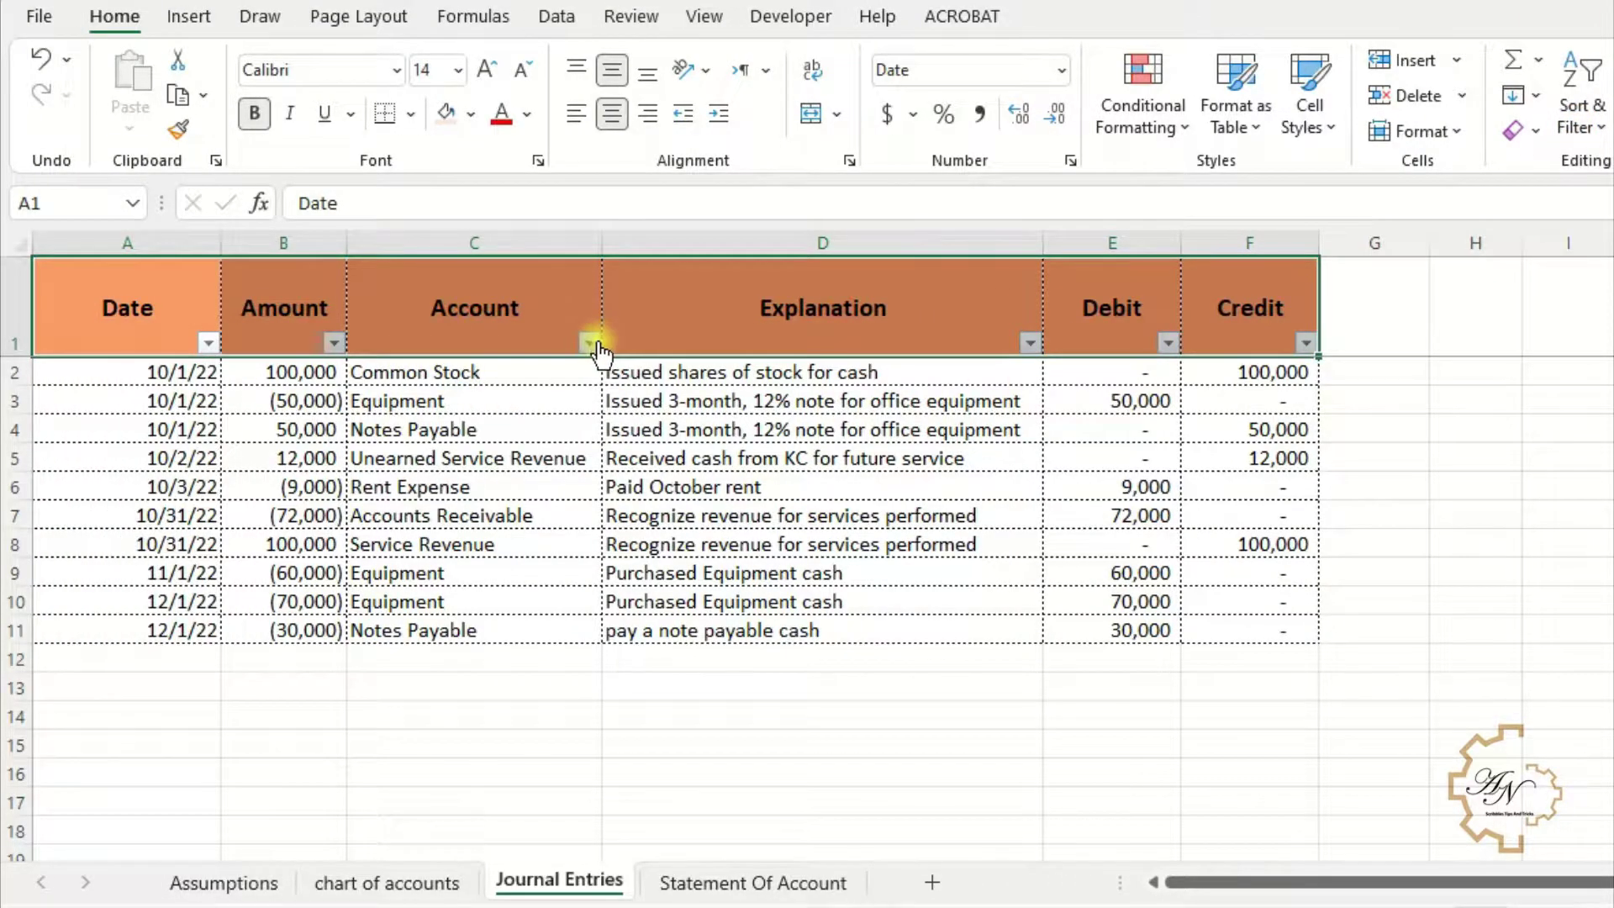
Step: Filter the Account column to show only Equipment entries
{"action": "left_click", "coordinate": [589, 343]}
{"action": "left_click", "coordinate": [294, 639]}
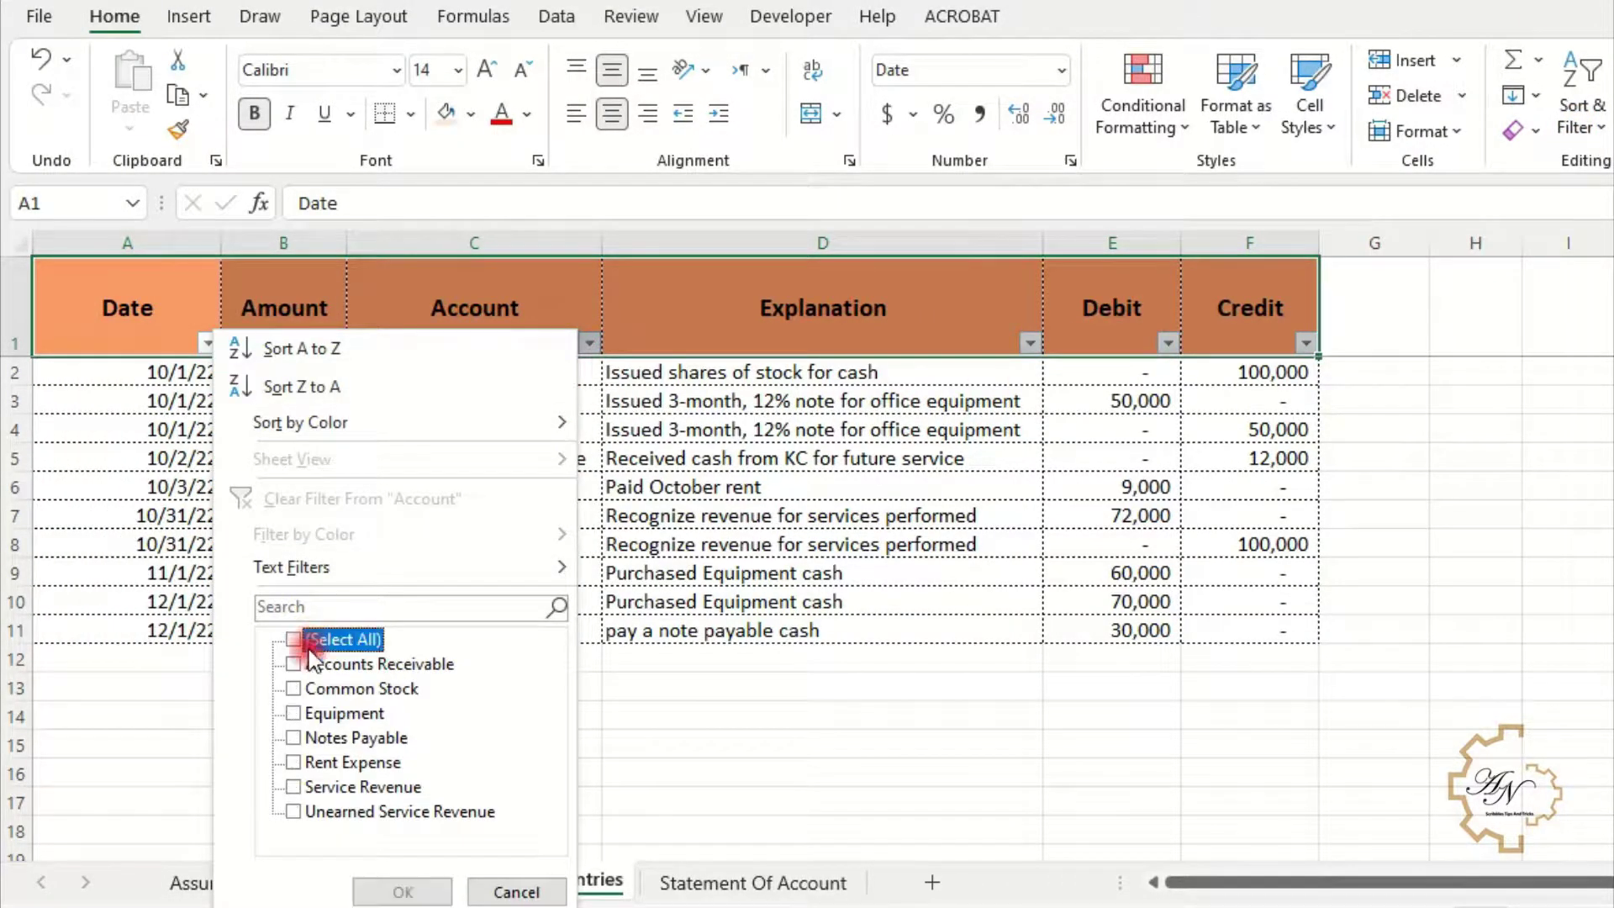
{"action": "left_click", "coordinate": [293, 713]}
{"action": "left_click", "coordinate": [416, 889]}
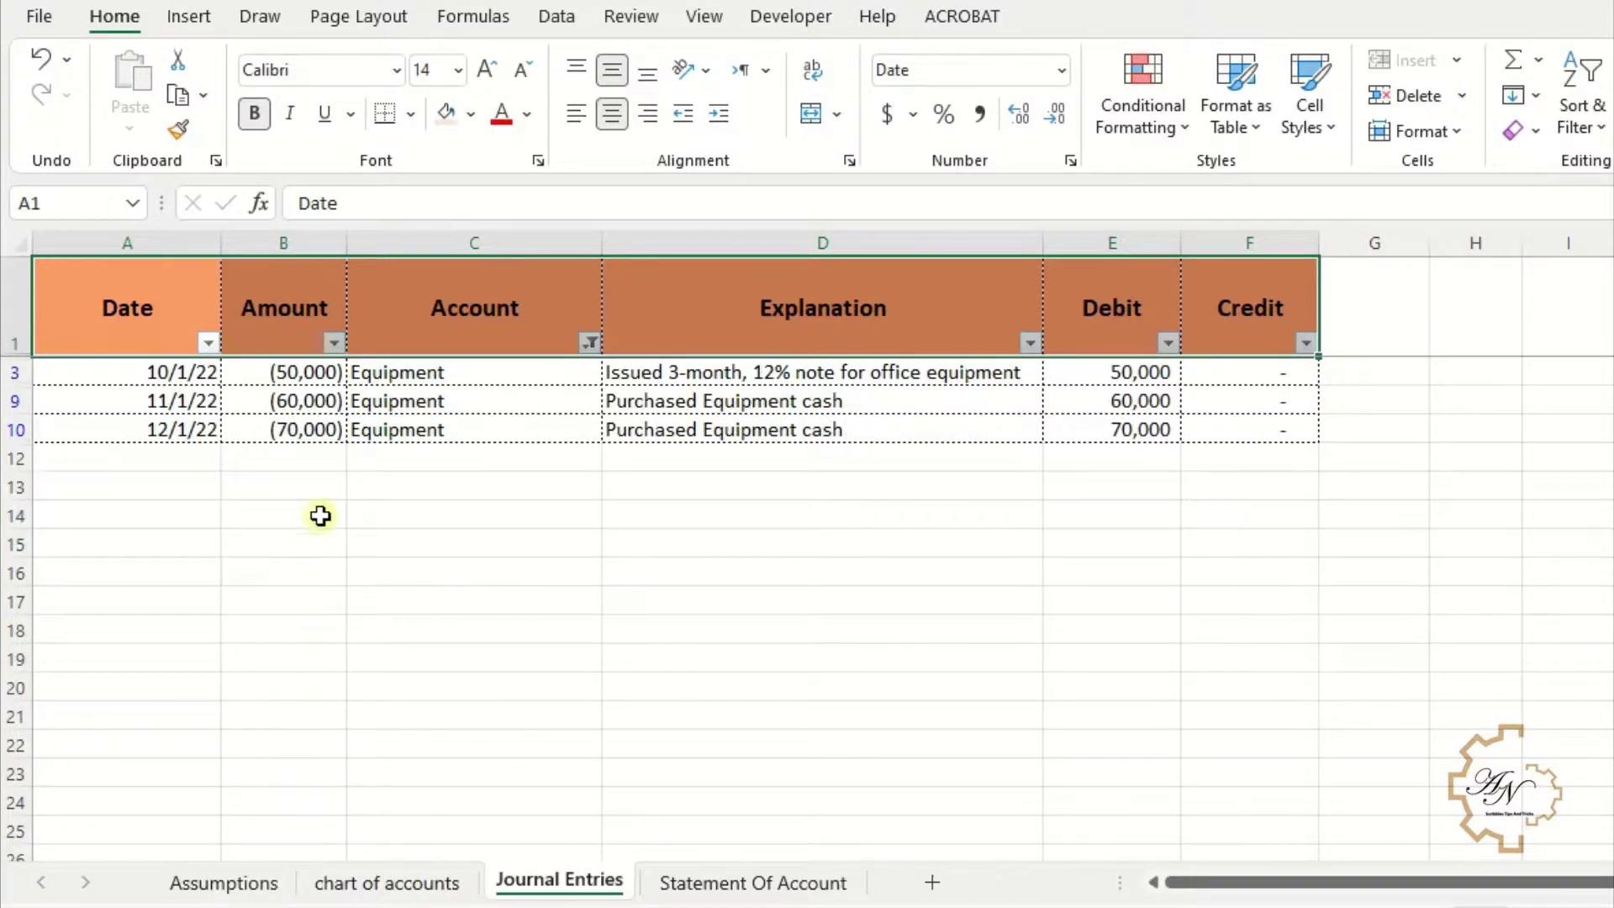
Step: Review the account names and dates of the filtered Equipment entries
{"action": "left_click_drag", "start_coordinate": [439, 375], "coordinate": [446, 418]}
{"action": "key", "text": "ctrl+v"}
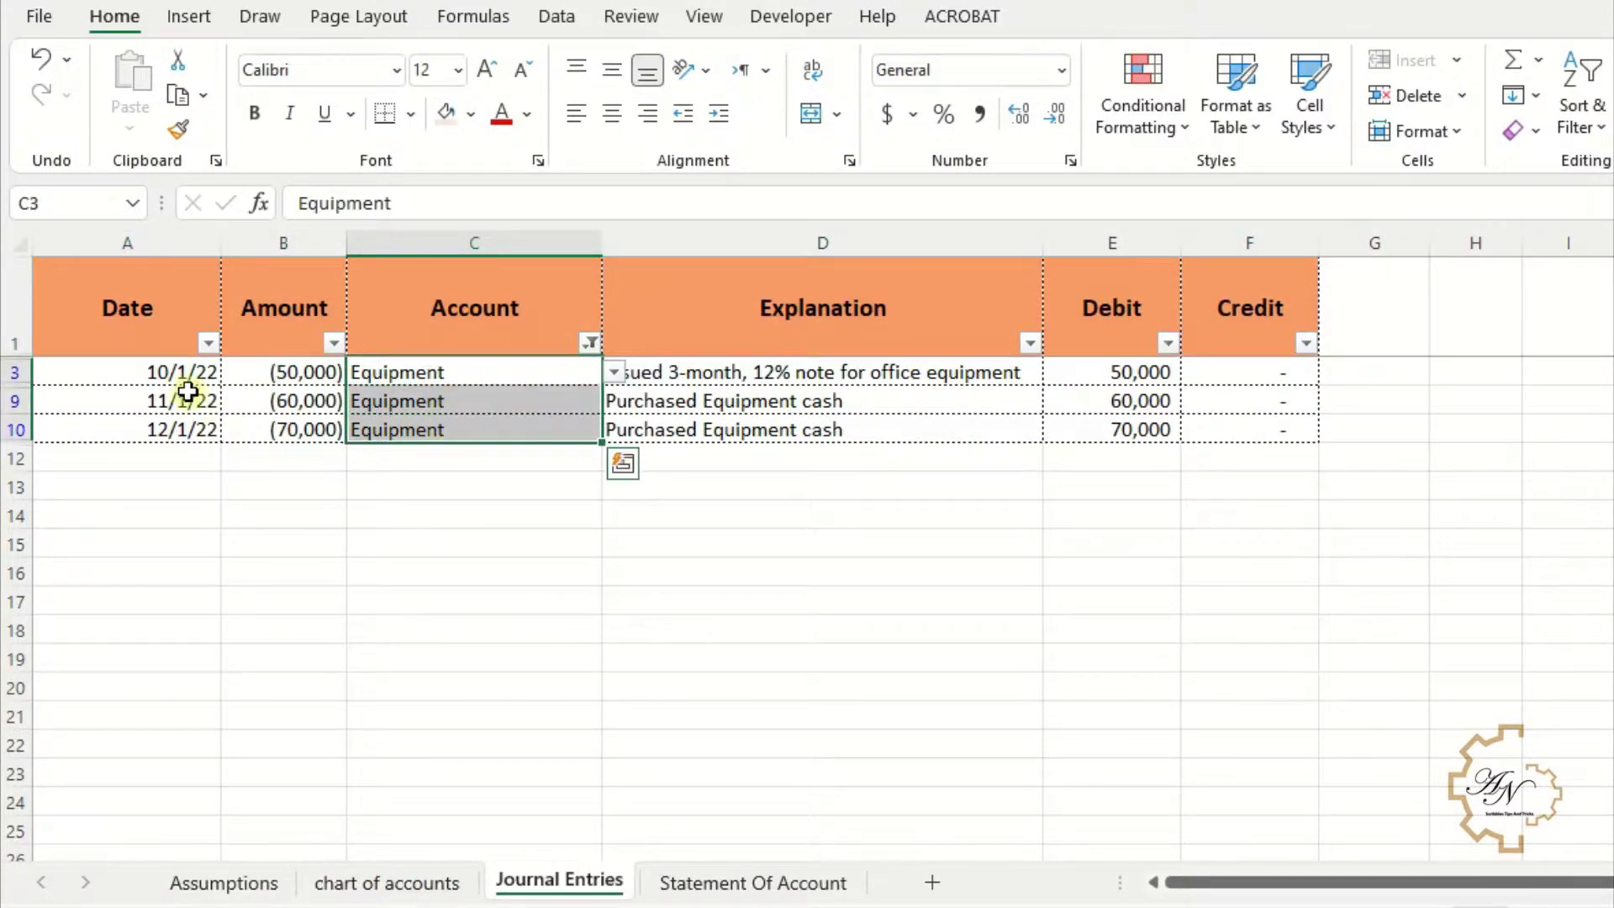
{"action": "left_click", "coordinate": [185, 375]}
{"action": "left_click", "coordinate": [184, 409]}
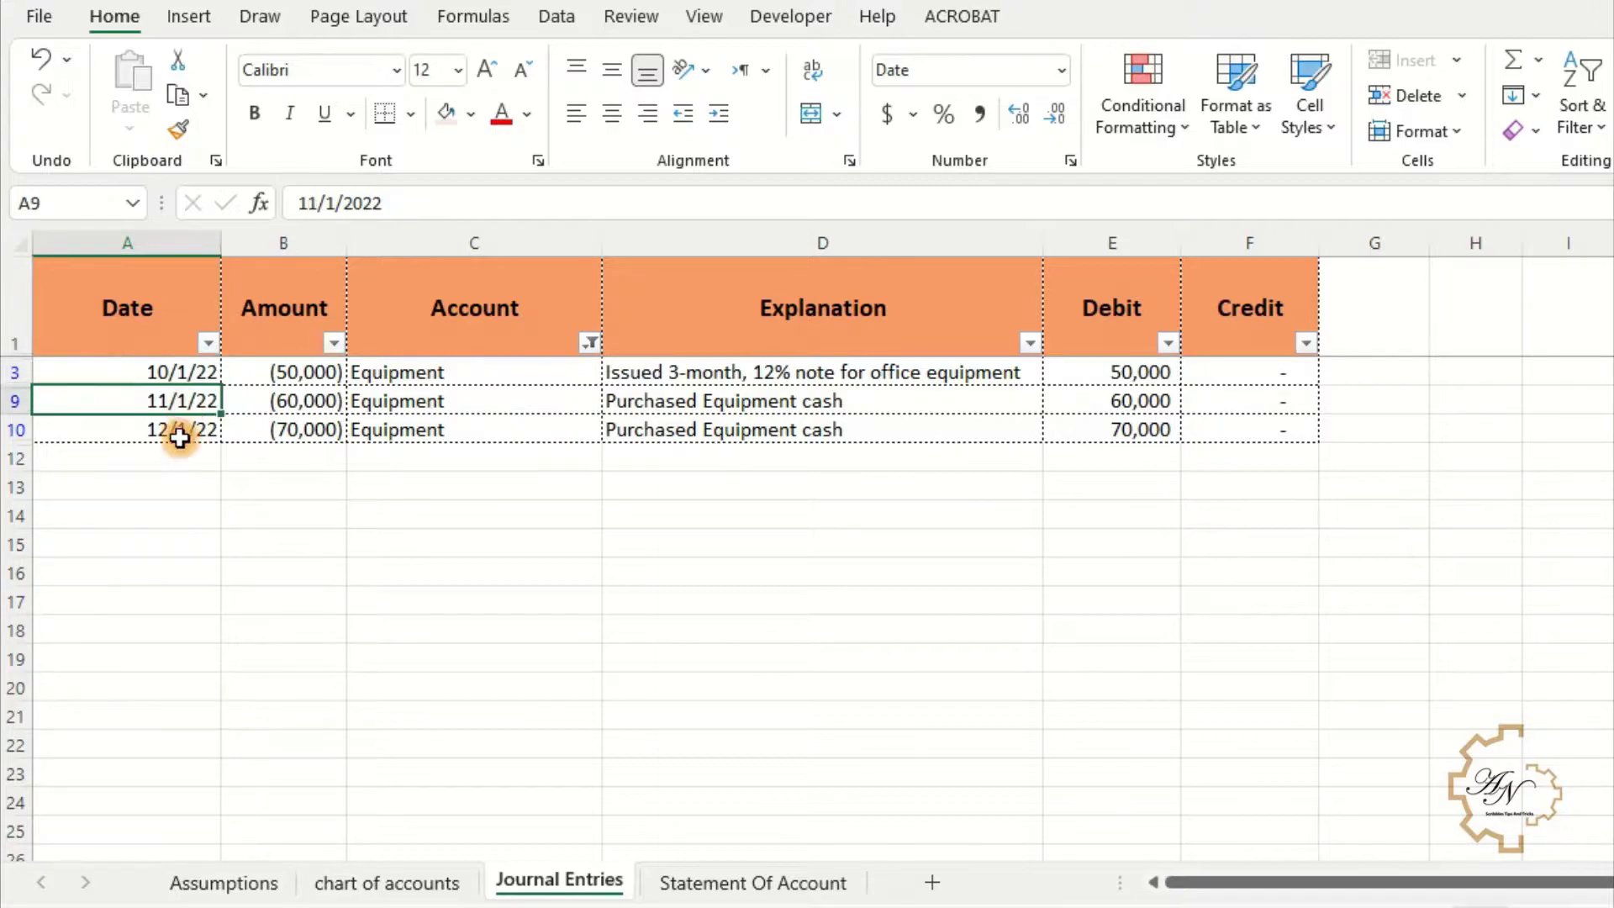
{"action": "left_click", "coordinate": [181, 431]}
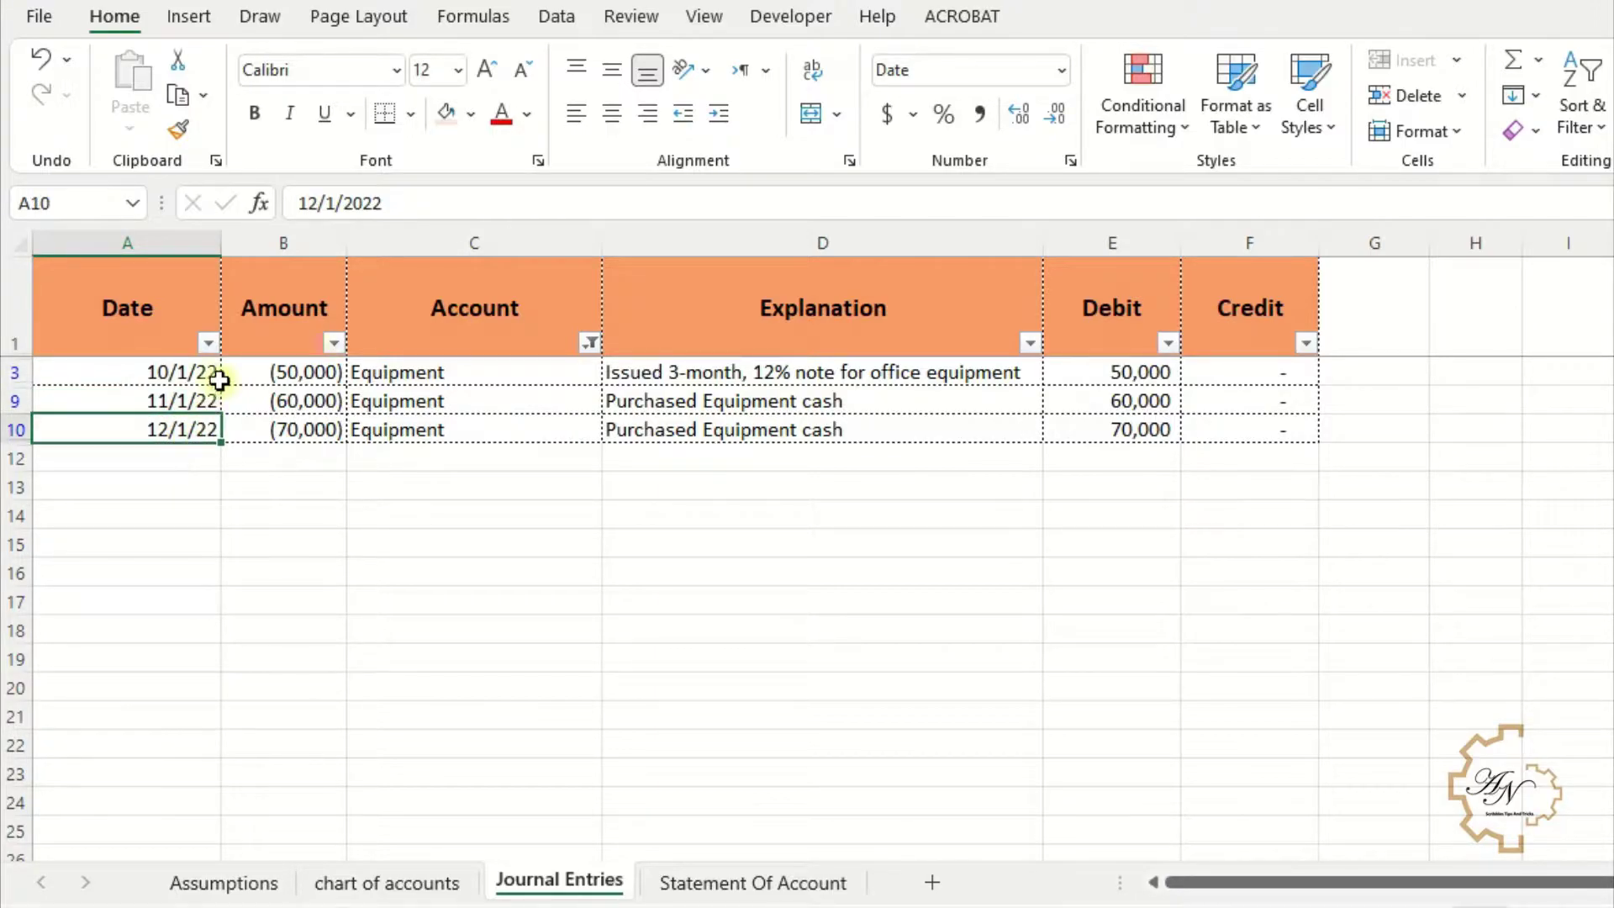
Step: Limit the Date column to November and December 2022, and clear that date filter again
{"action": "left_click", "coordinate": [206, 343]}
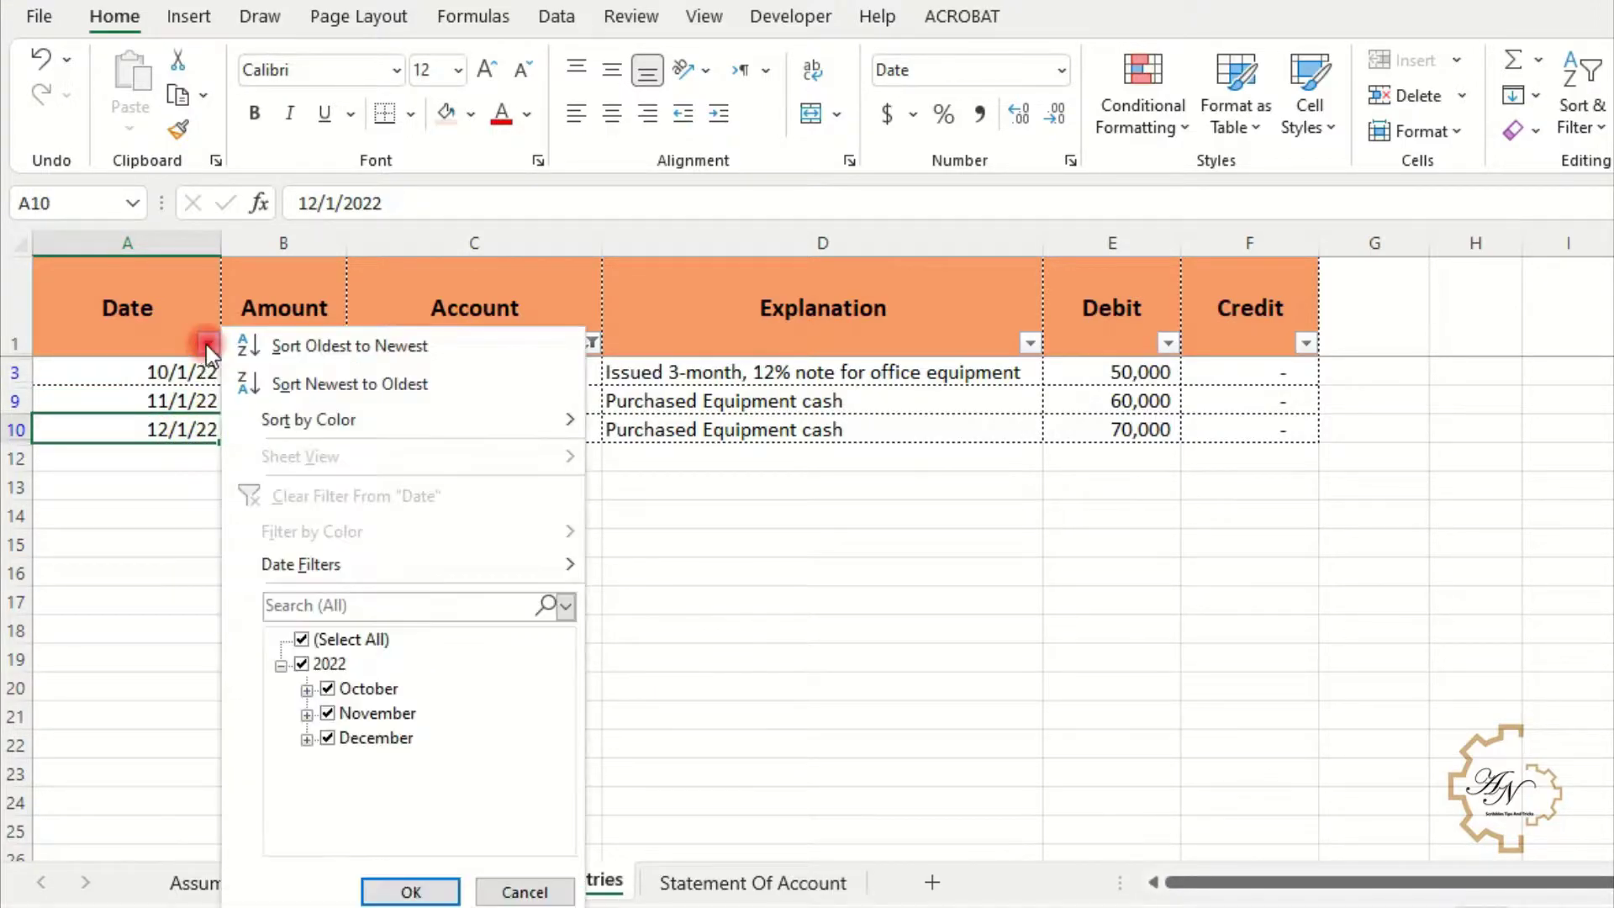
{"action": "left_click", "coordinate": [301, 640]}
{"action": "left_click", "coordinate": [327, 712]}
{"action": "left_click", "coordinate": [327, 737]}
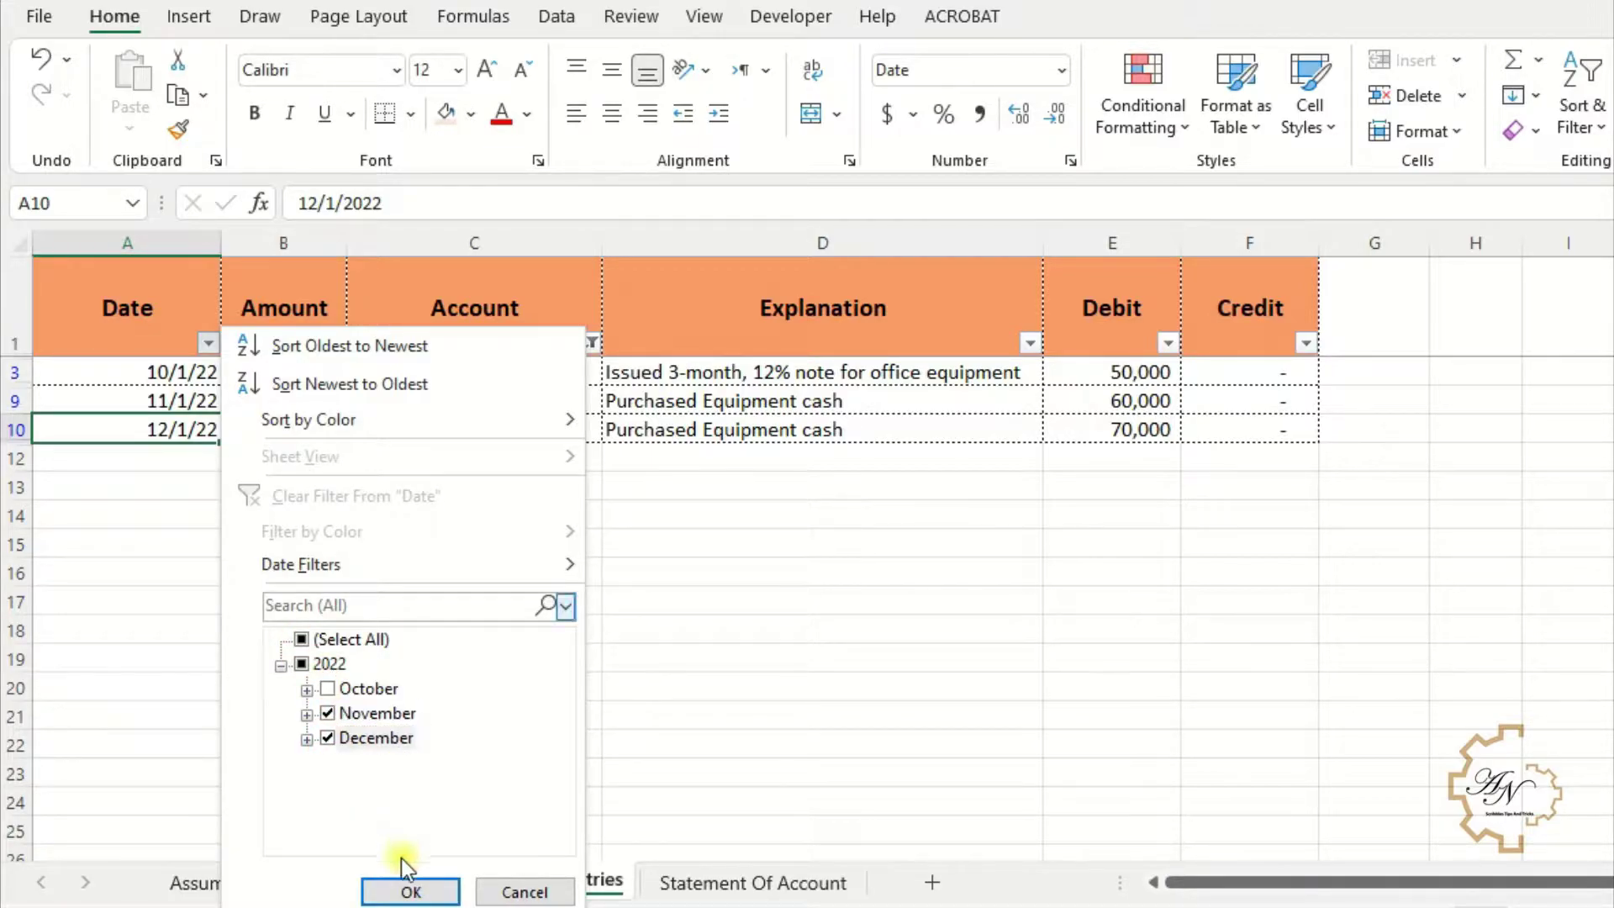
{"action": "left_click", "coordinate": [418, 889]}
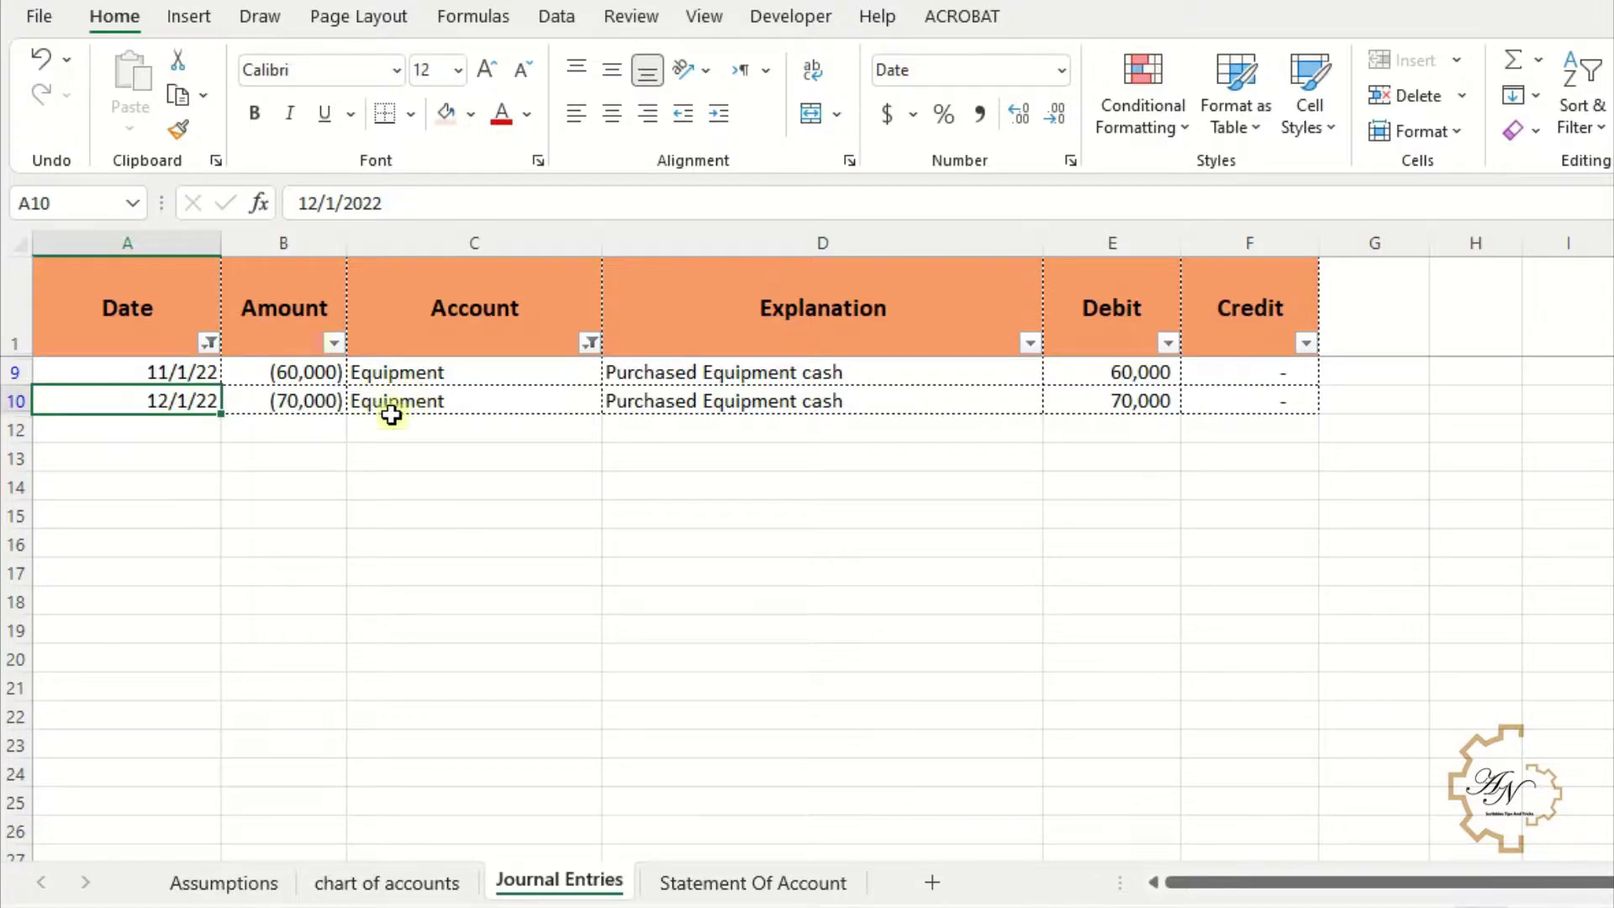
{"action": "left_click", "coordinate": [208, 342]}
{"action": "left_click", "coordinate": [277, 497]}
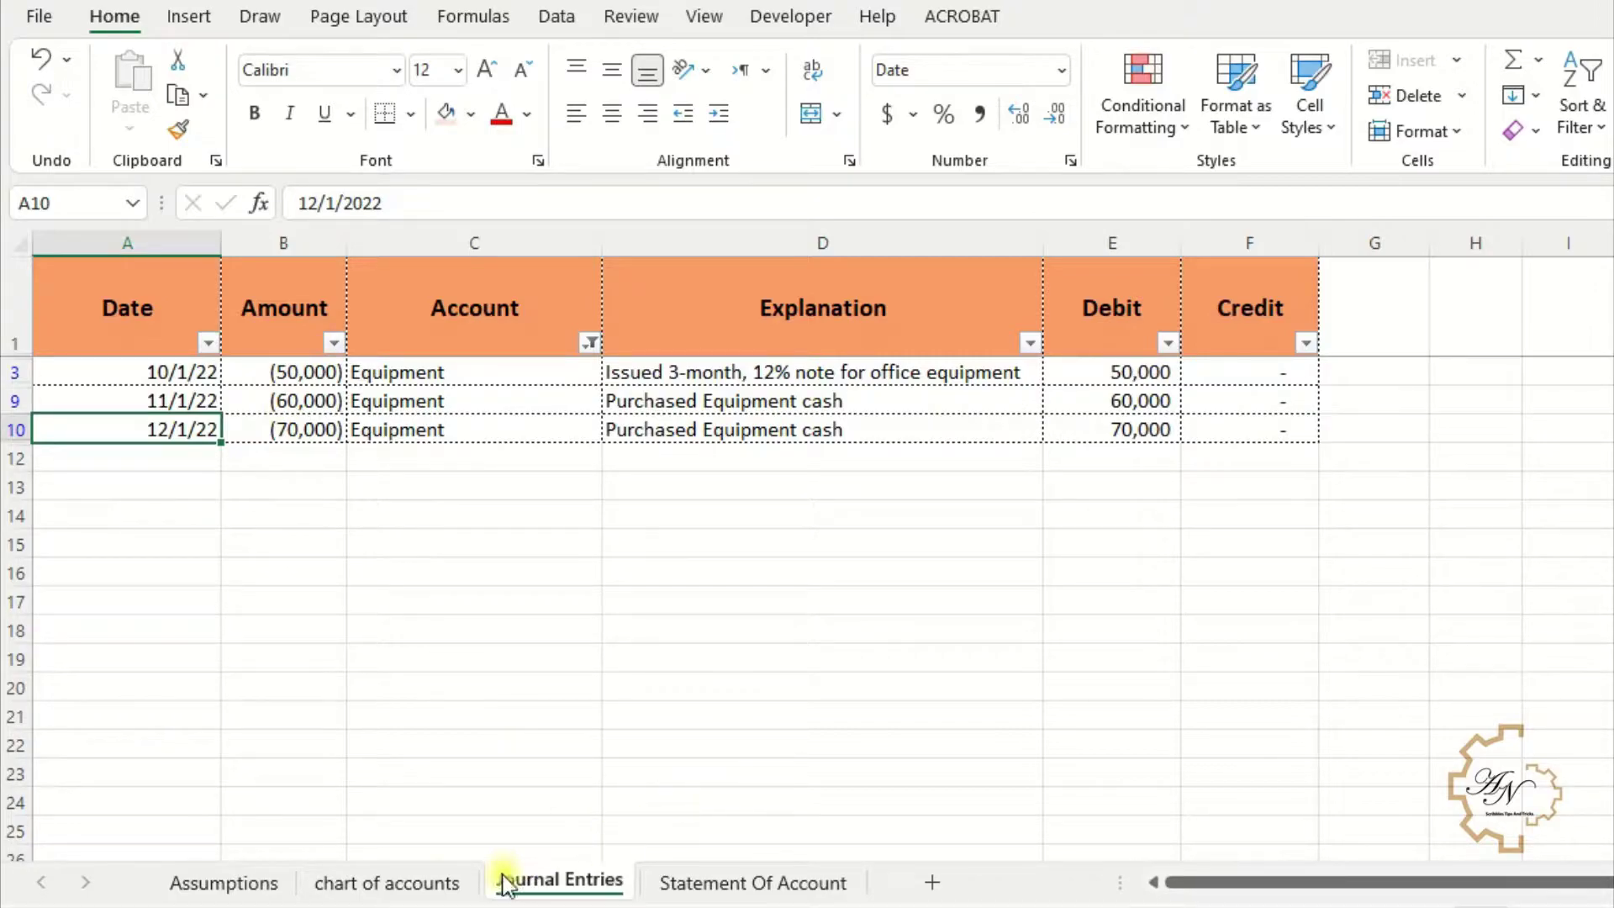
Step: View the Statement Of Account sheet's empty transaction table and return to the Journal Entries sheet
{"action": "left_click", "coordinate": [694, 884]}
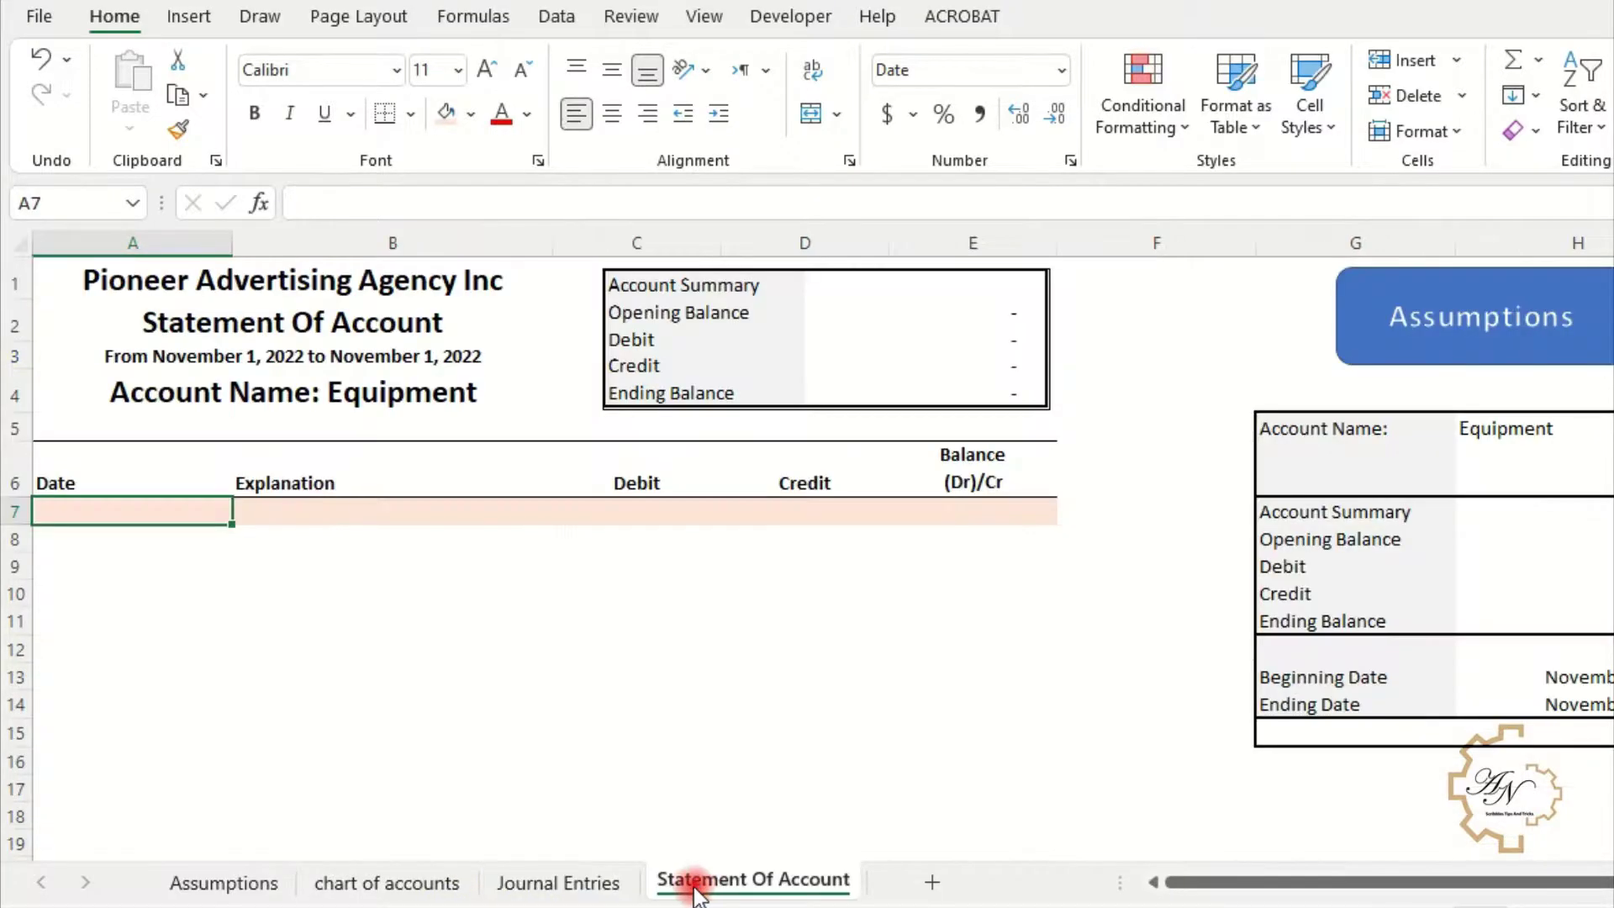
{"action": "left_click", "coordinate": [618, 626]}
{"action": "left_click", "coordinate": [425, 568]}
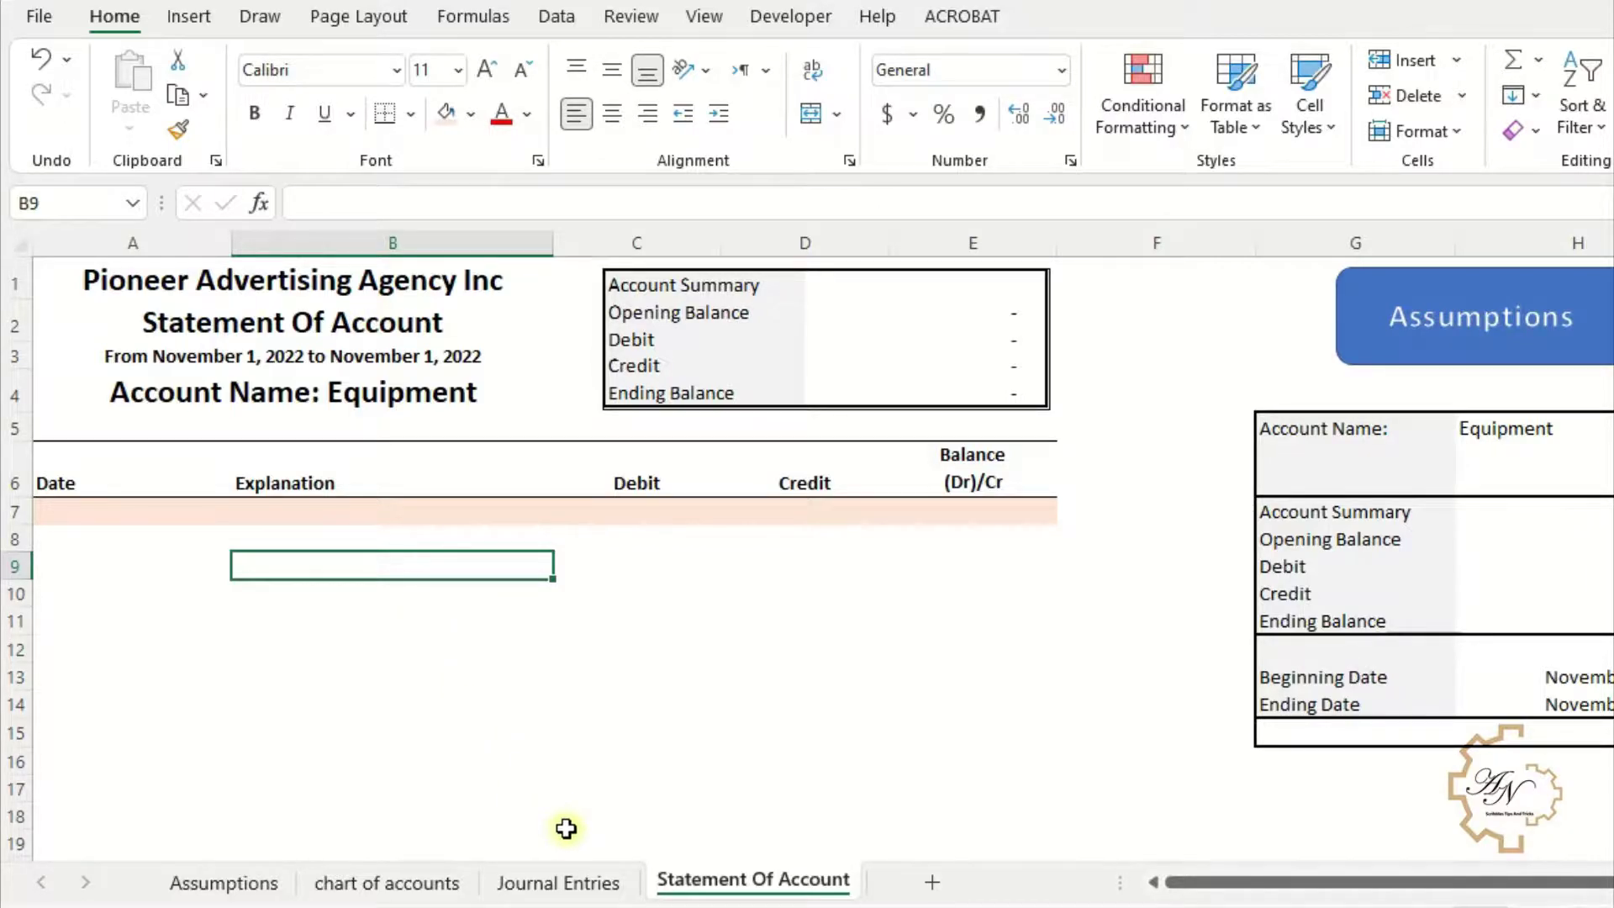
{"action": "left_click", "coordinate": [599, 889]}
{"action": "left_click", "coordinate": [649, 651]}
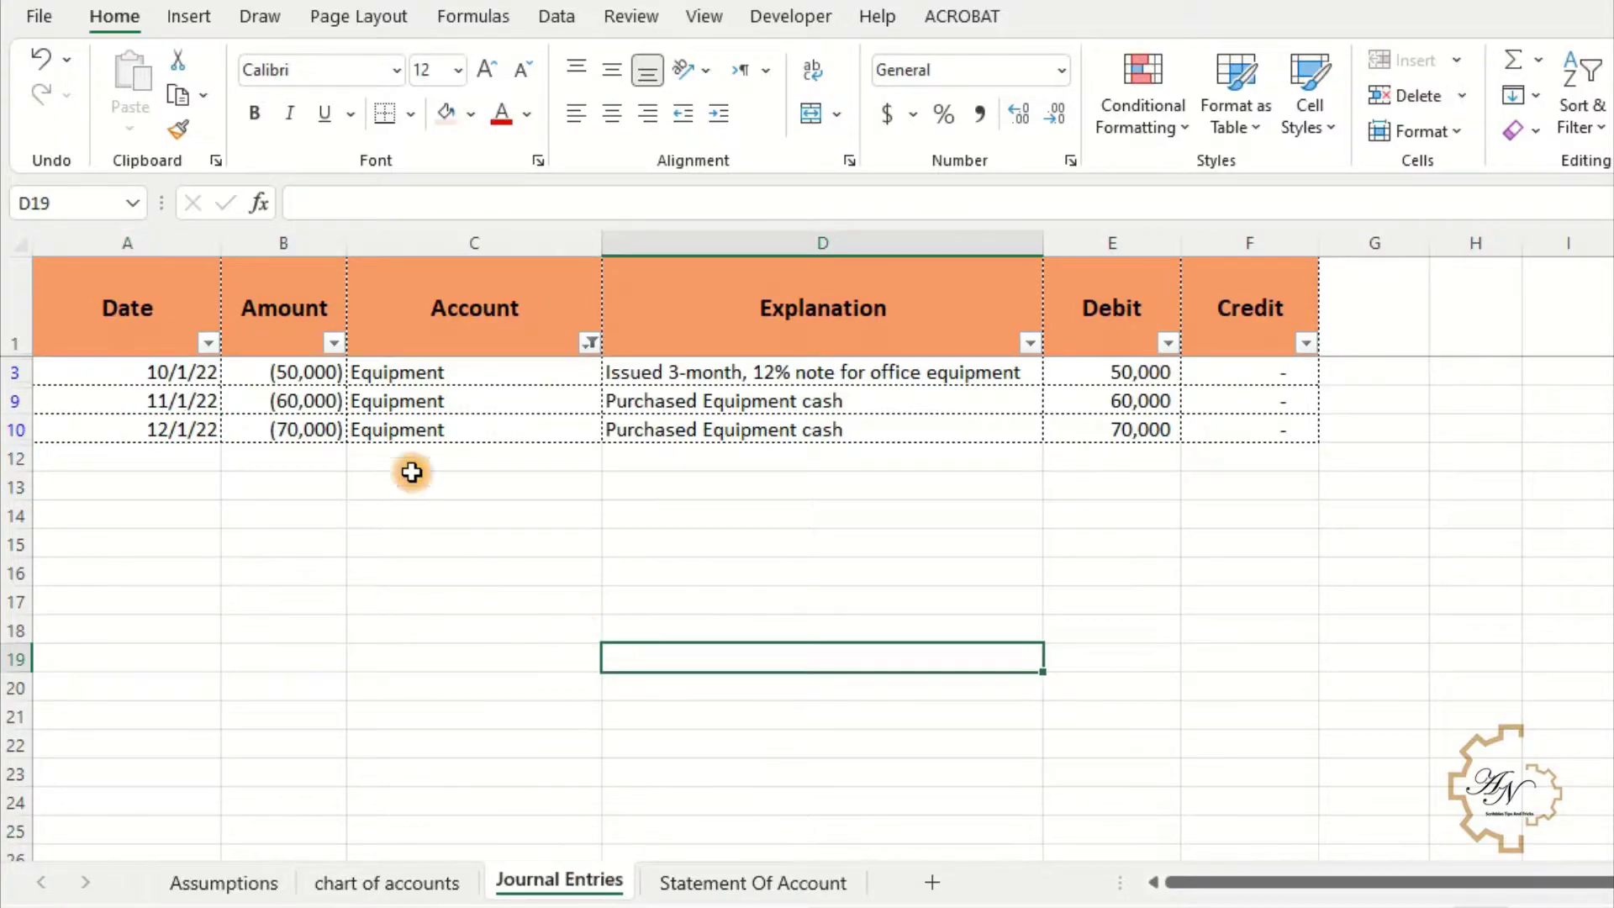
Step: Clear the filter from the Account column of the journal
{"action": "left_click", "coordinate": [590, 342]}
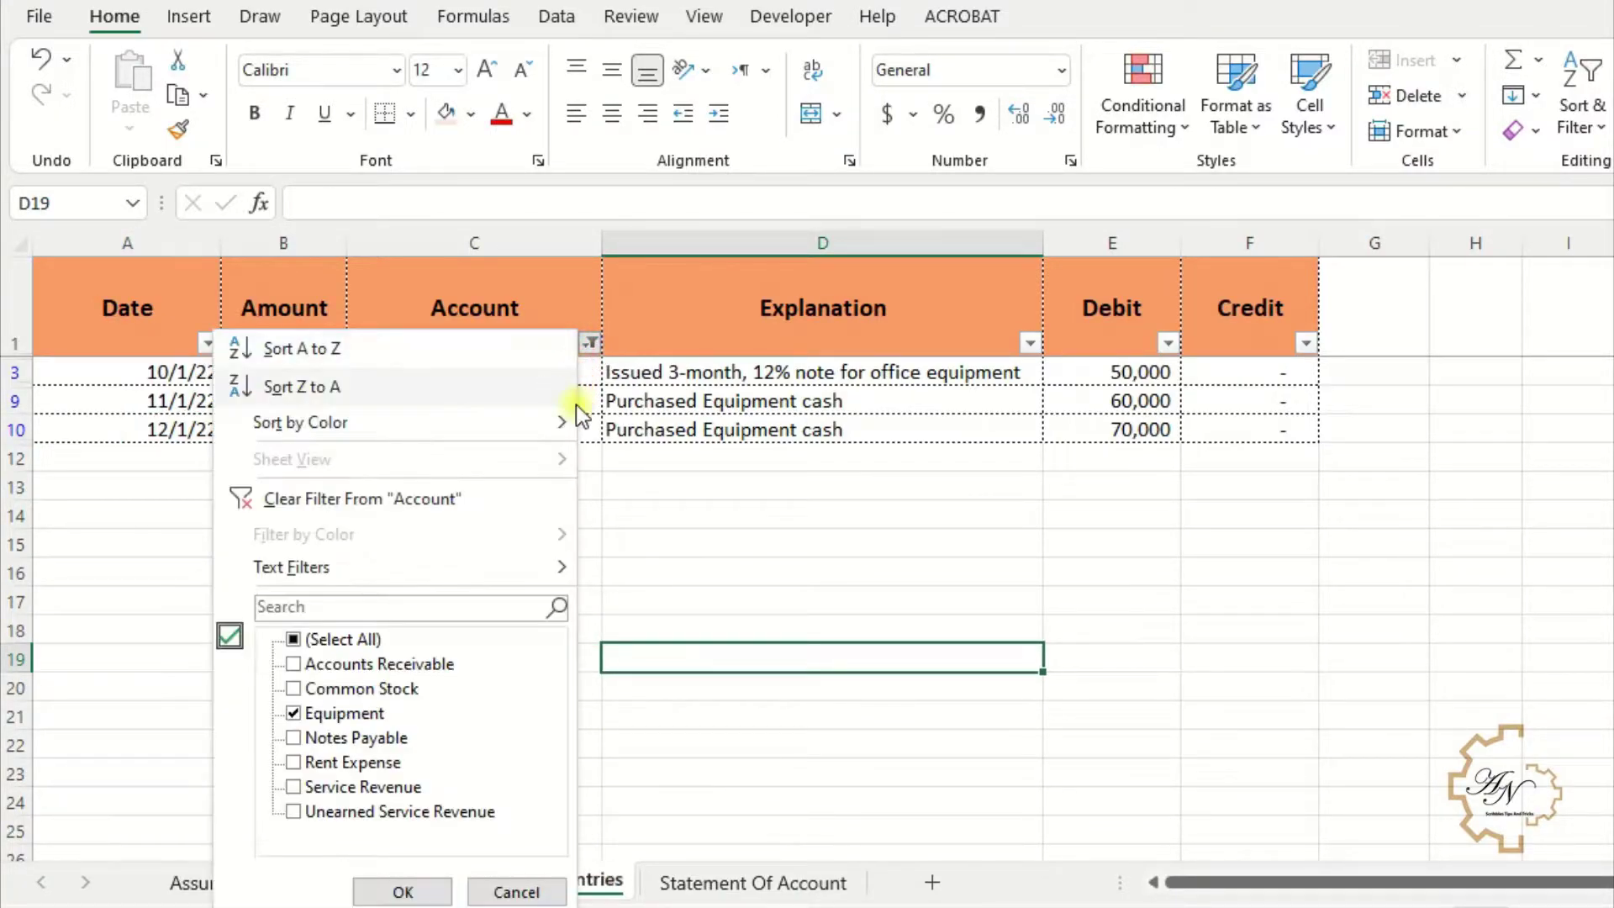
{"action": "left_click", "coordinate": [481, 501]}
{"action": "left_click", "coordinate": [652, 515]}
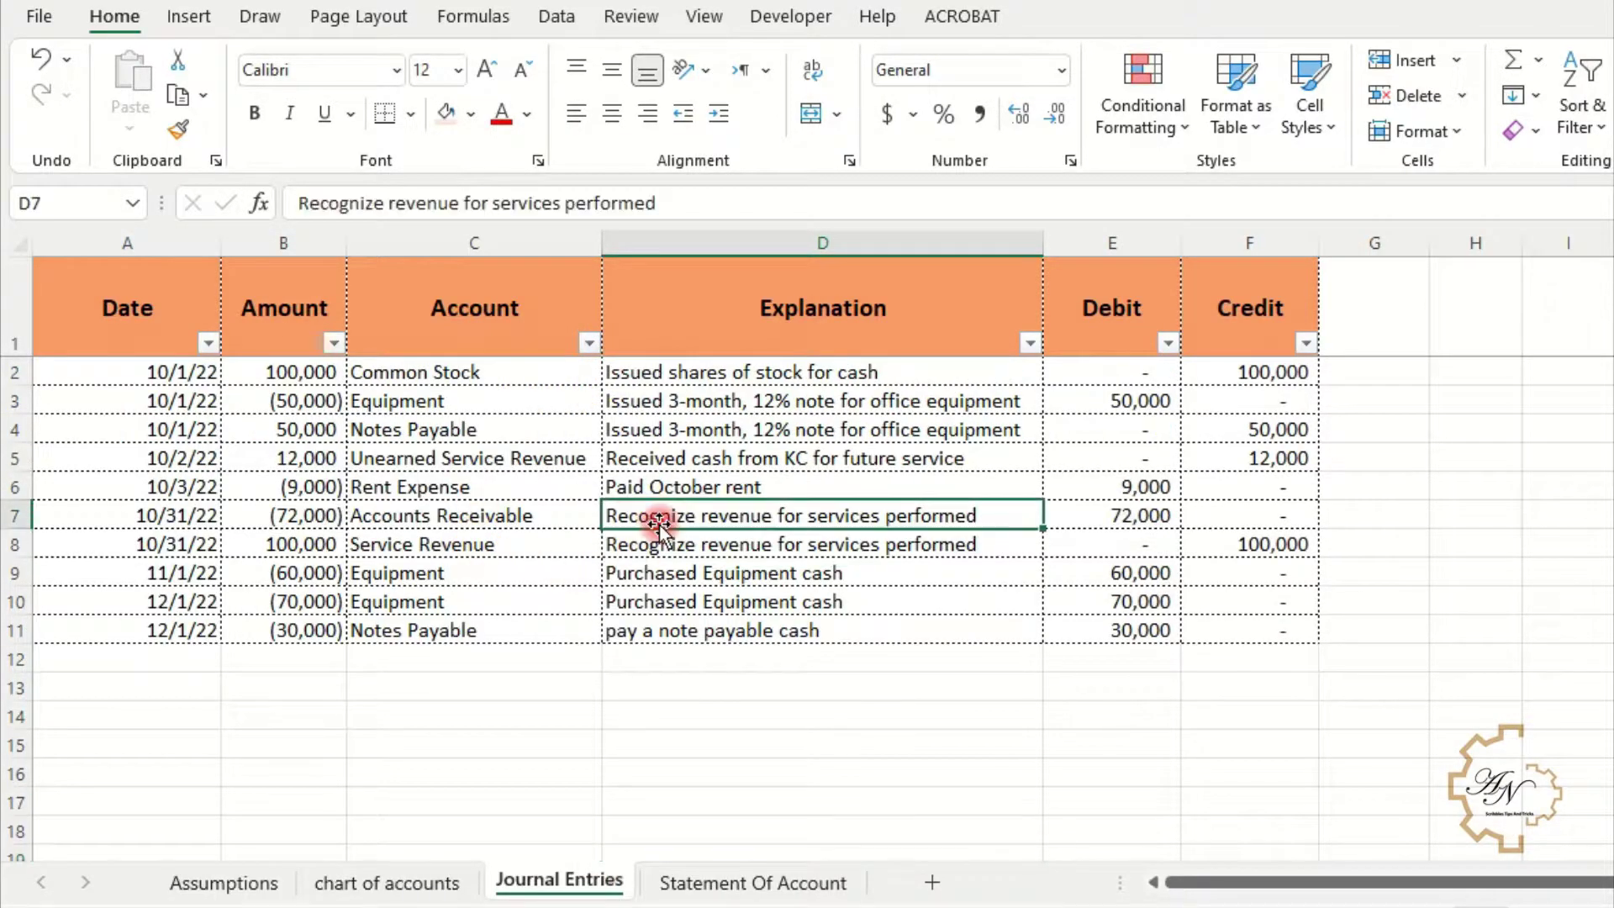
Step: Review the Date column's header and its entries in A2:A11
{"action": "left_click", "coordinate": [1434, 458]}
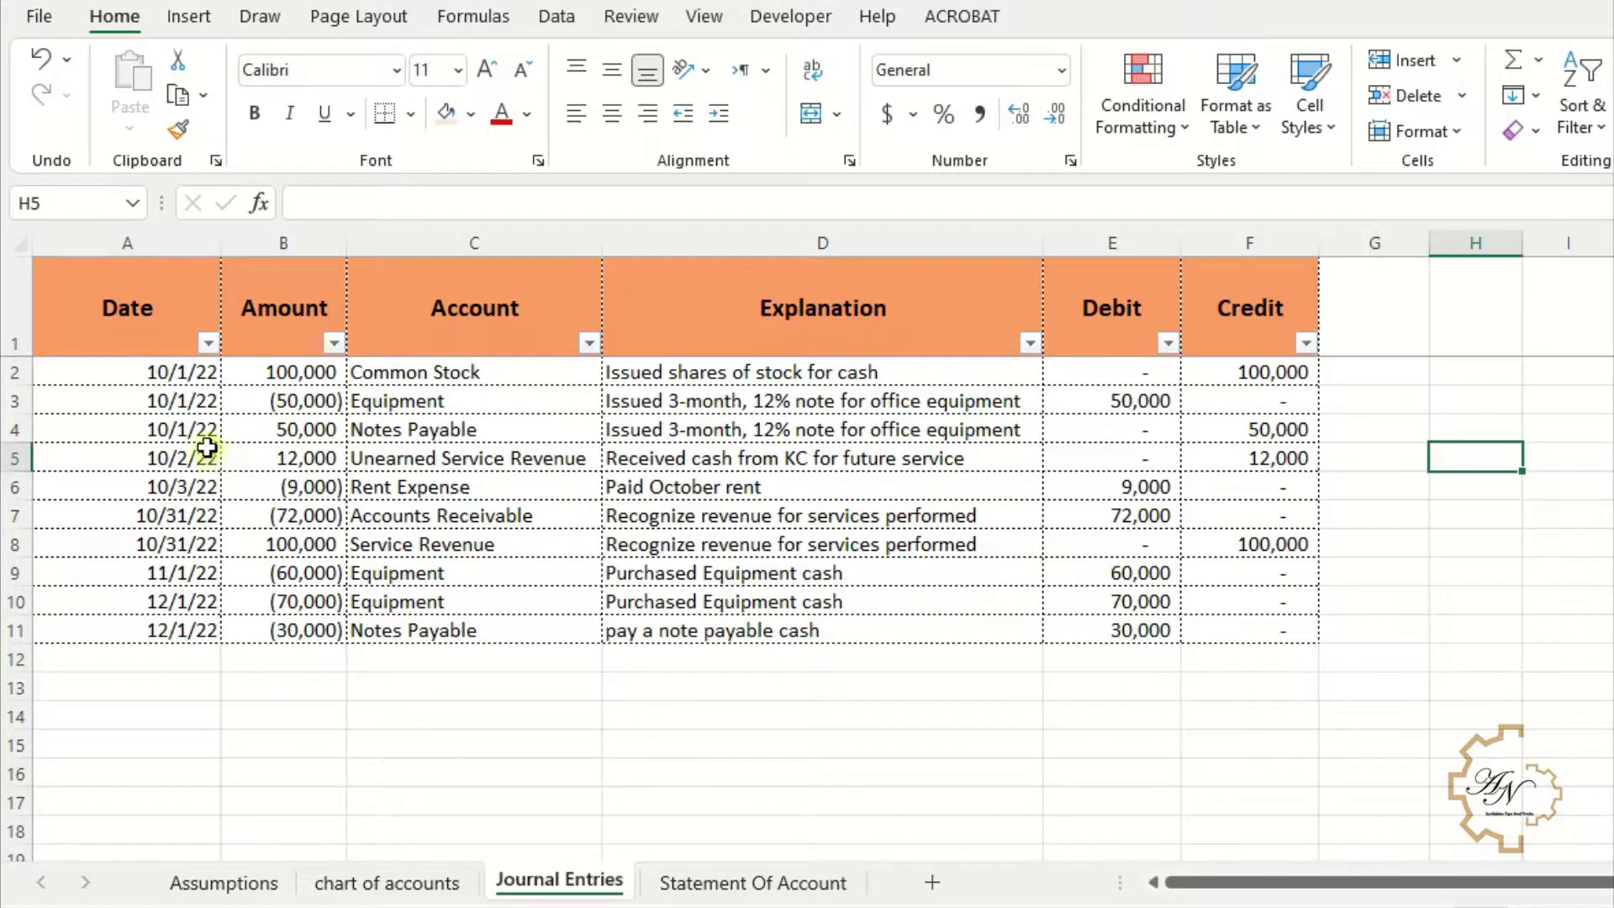
{"action": "left_click", "coordinate": [179, 329]}
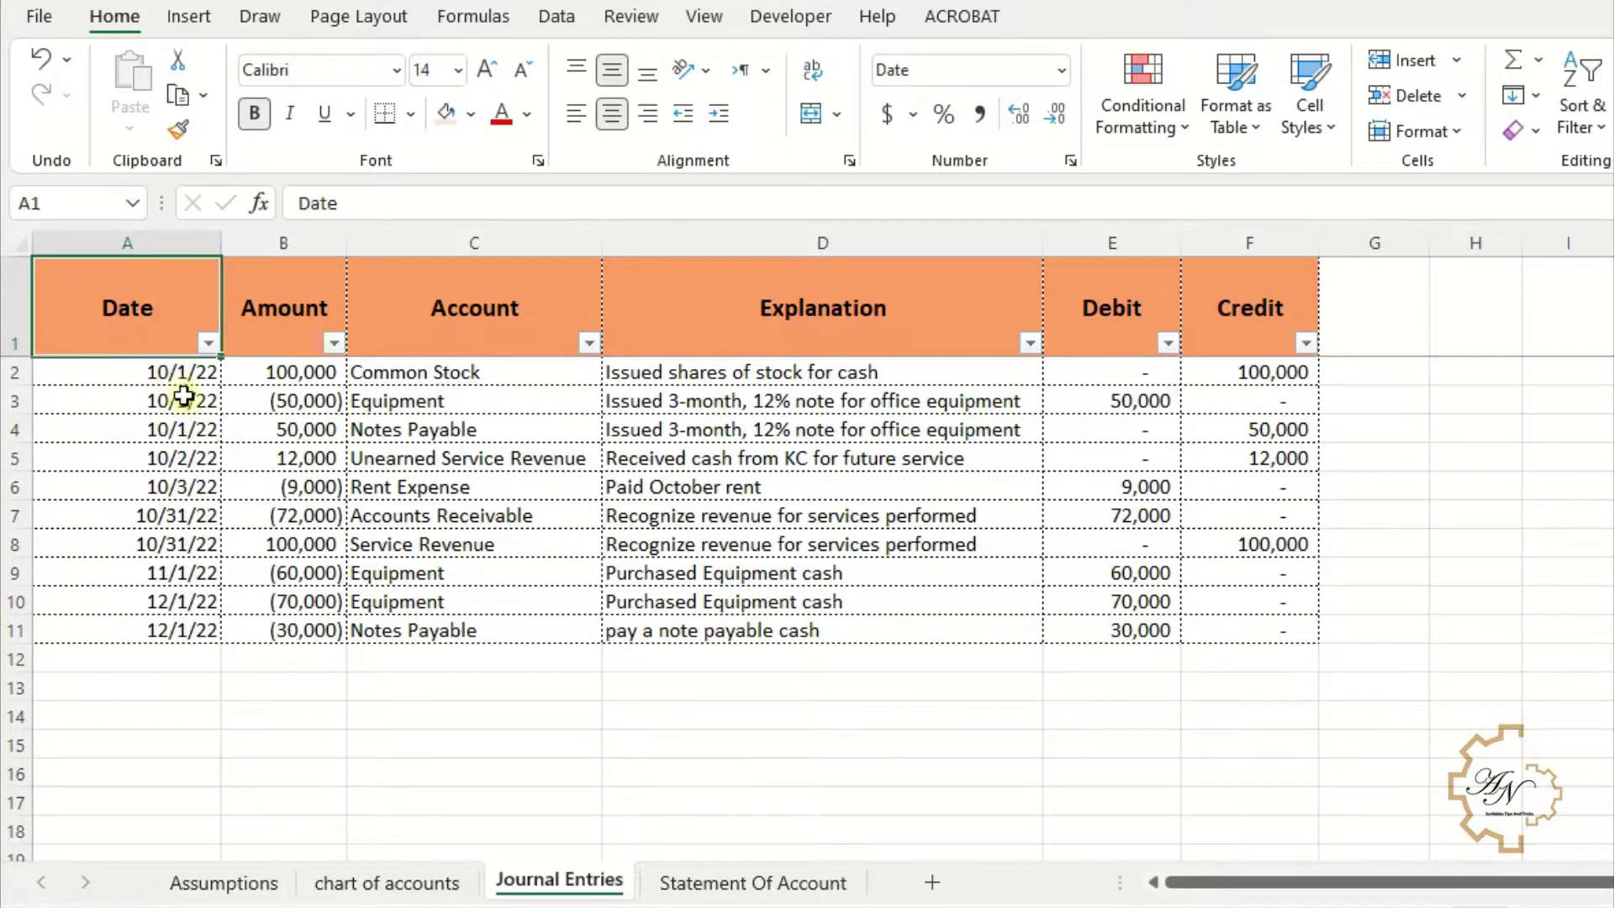
{"action": "left_click", "coordinate": [1449, 447]}
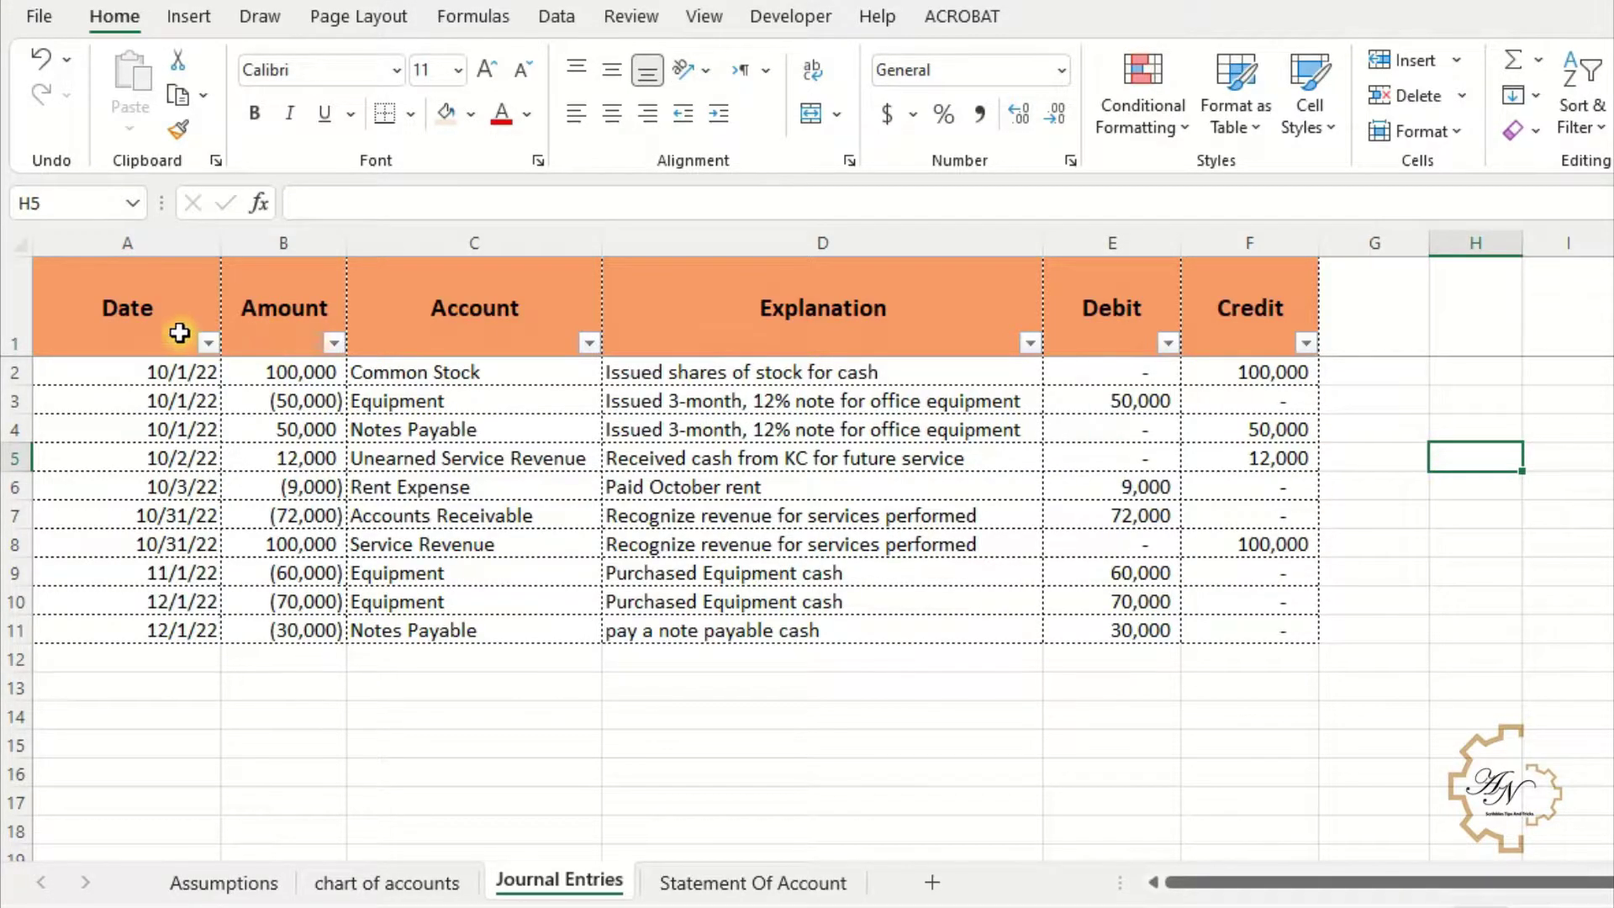
{"action": "left_click_drag", "start_coordinate": [180, 368], "coordinate": [210, 629]}
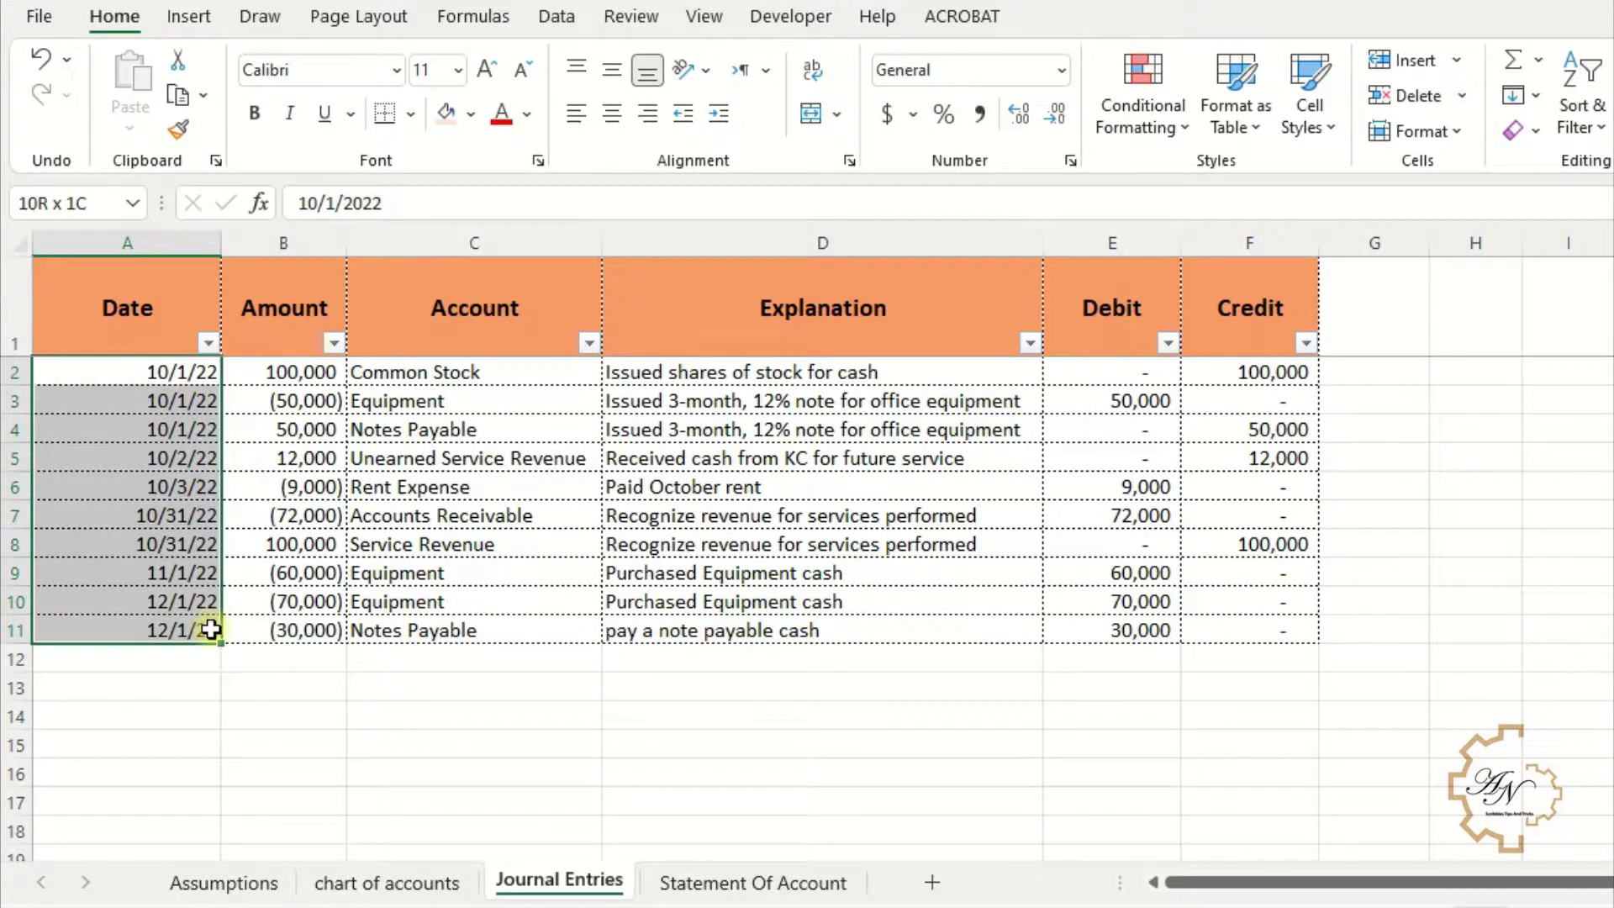
Step: Begin an OFFSET formula in H4 with absolute reference $A$1, rows set to 1 and the columns argument left empty
{"action": "left_click", "coordinate": [1435, 432]}
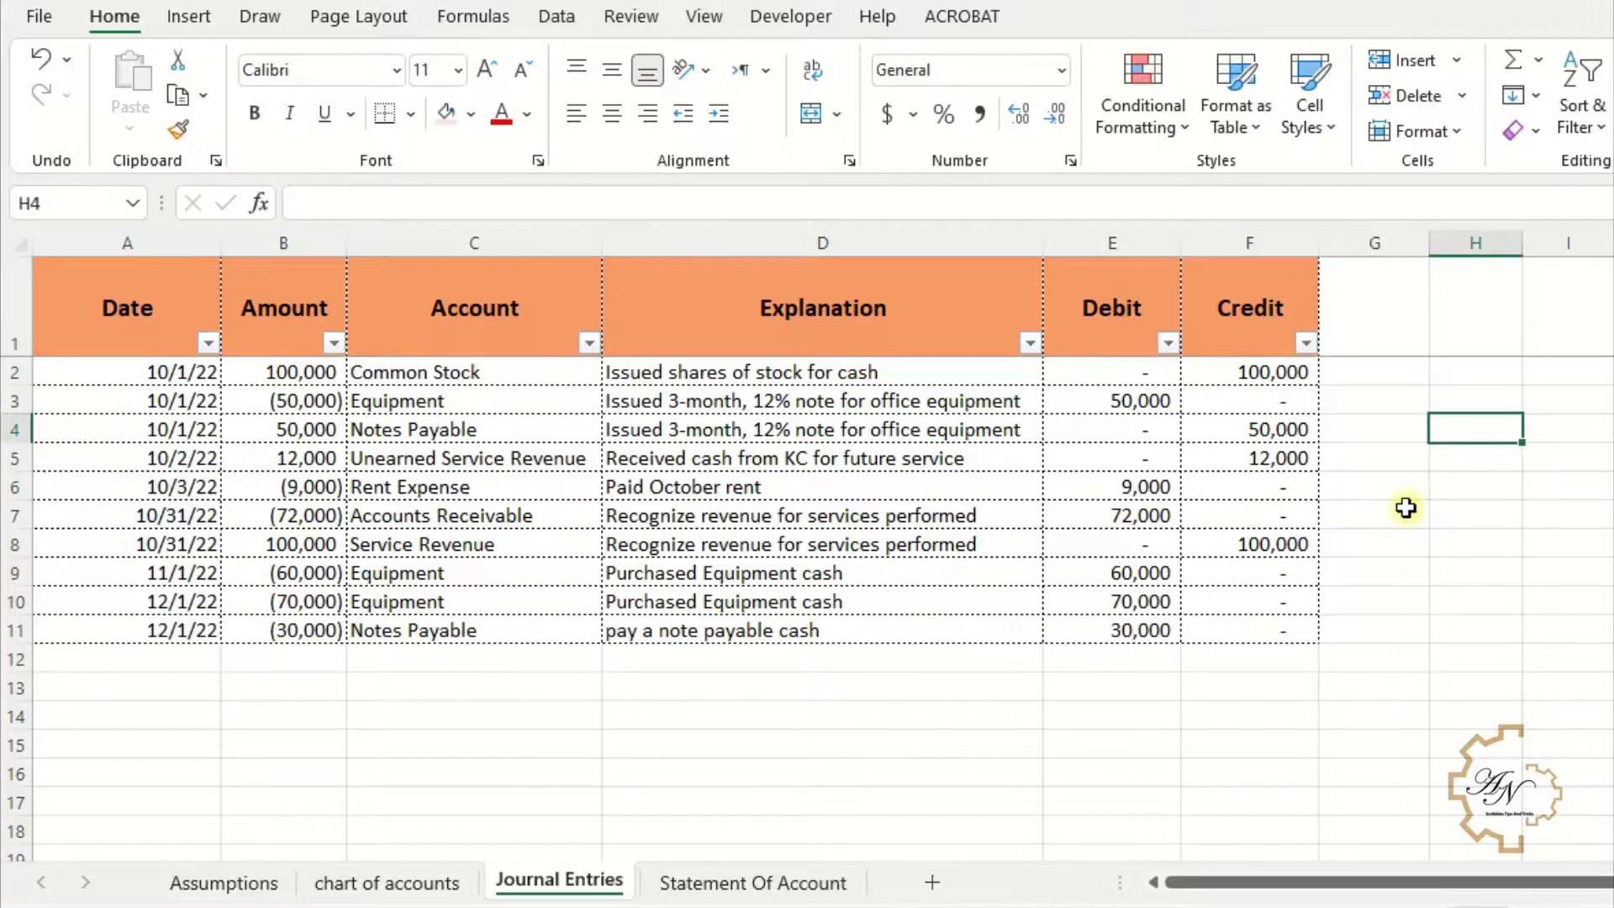
{"action": "type", "text": "=of"}
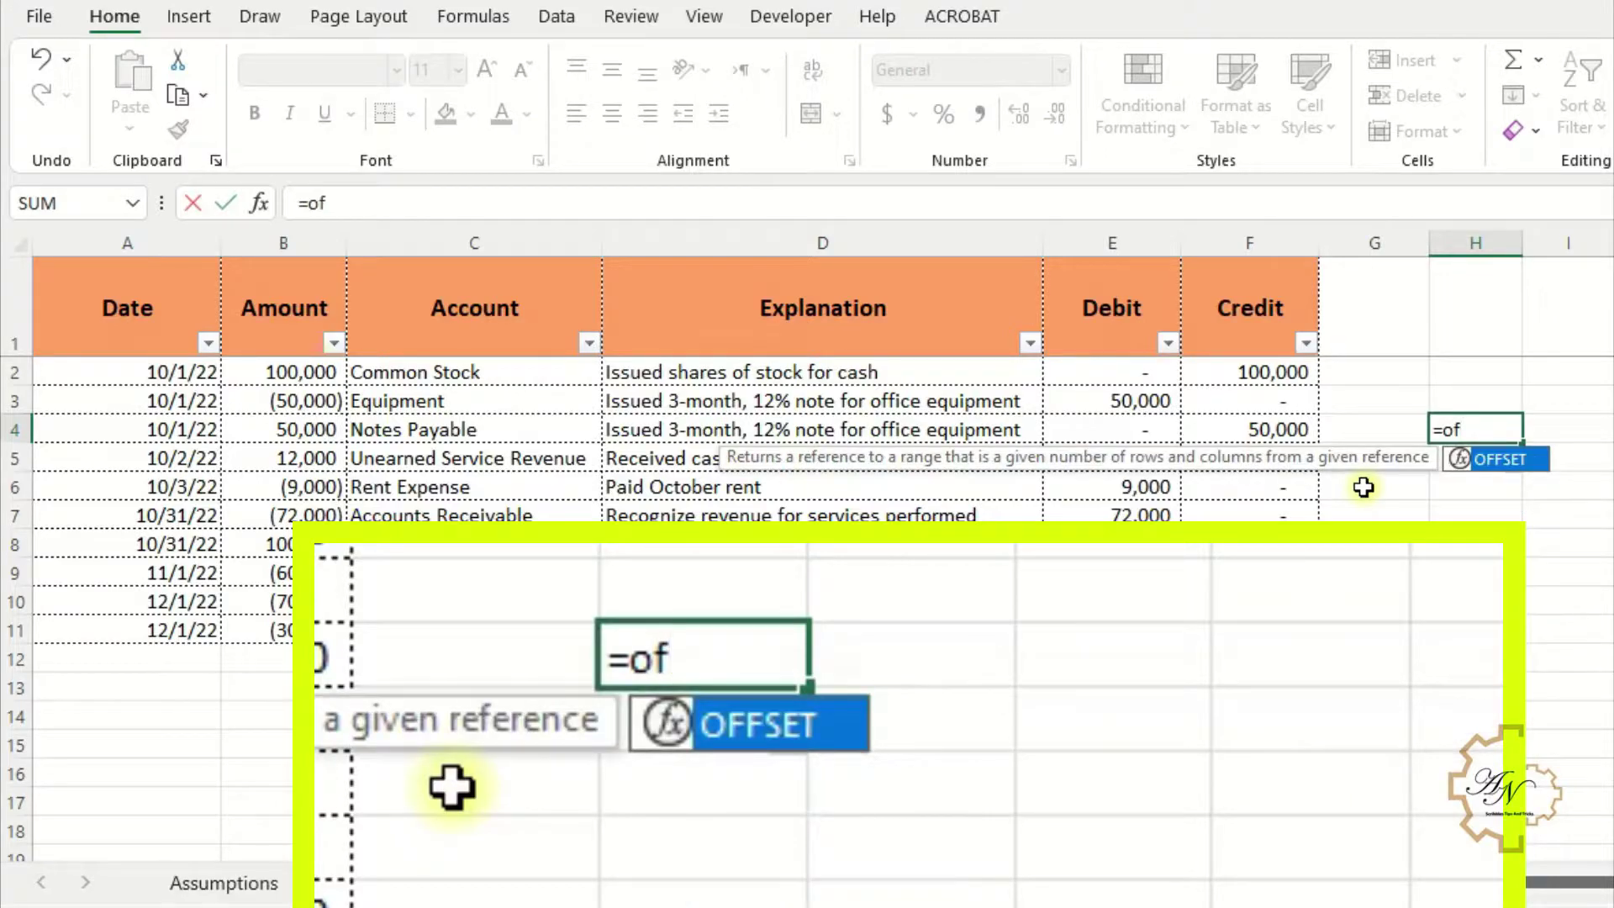
{"action": "double_click", "coordinate": [1500, 460]}
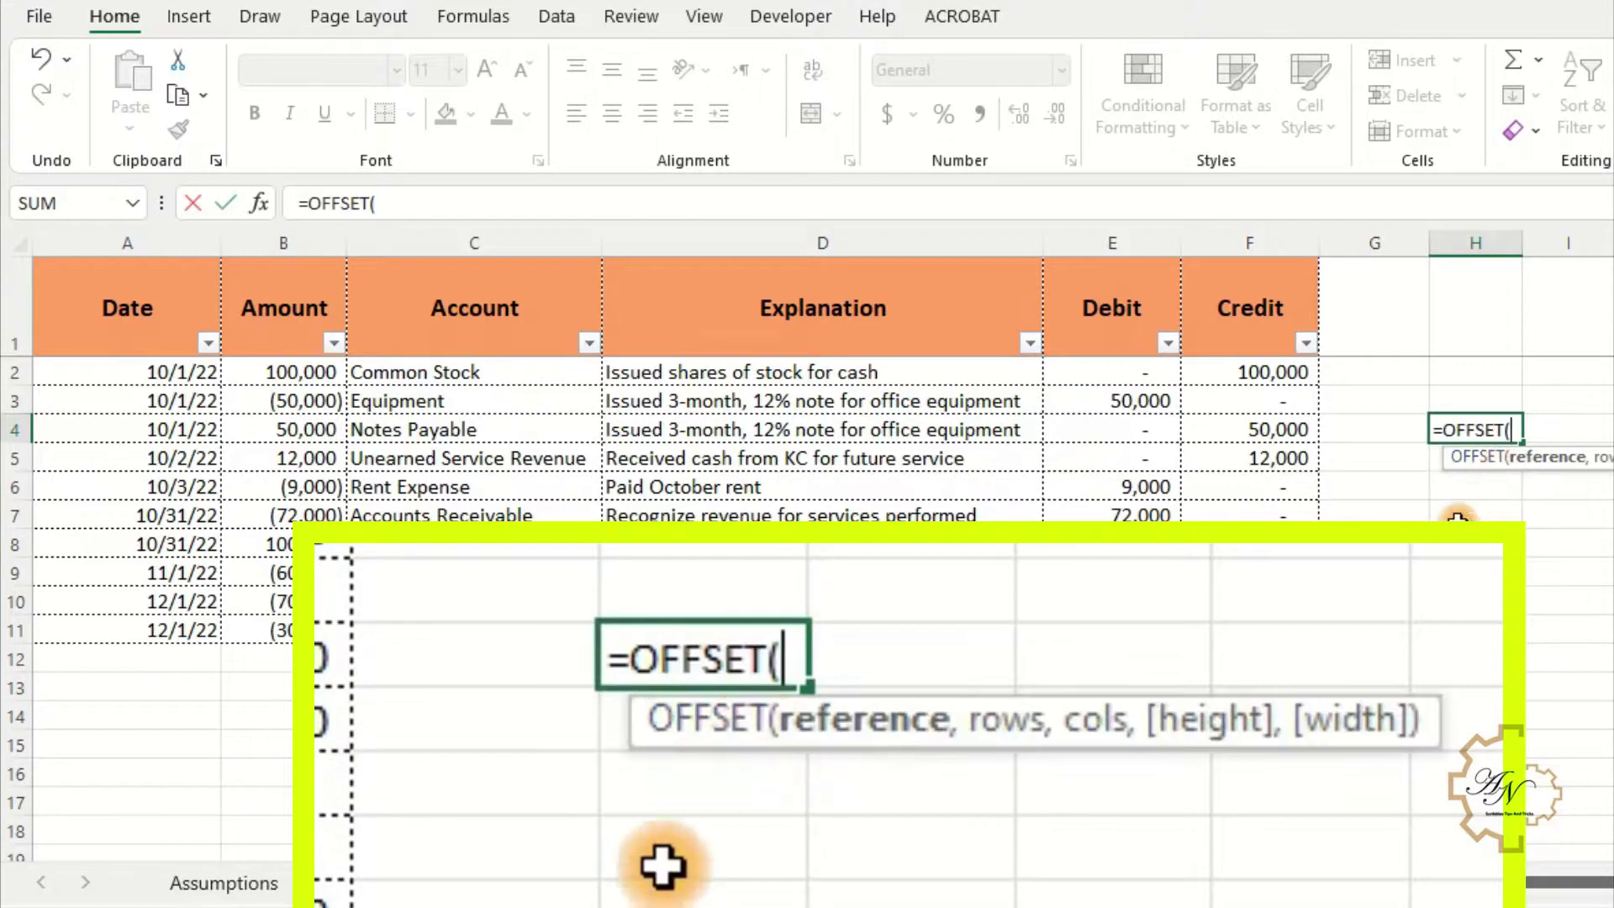
{"action": "left_click", "coordinate": [129, 321]}
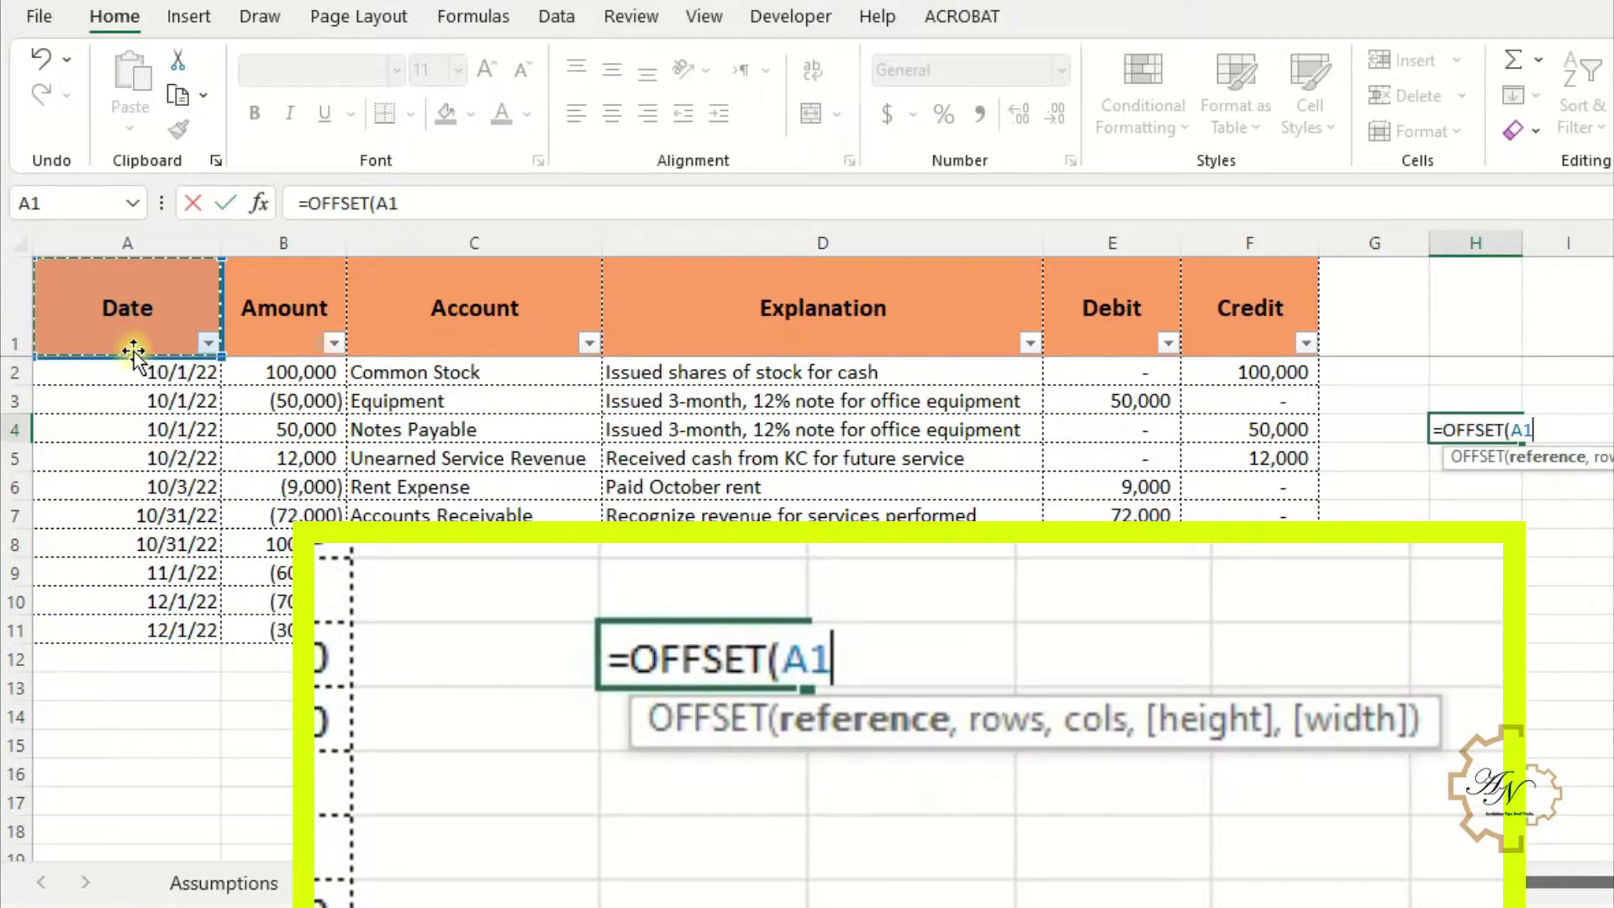
{"action": "key", "text": "F4"}
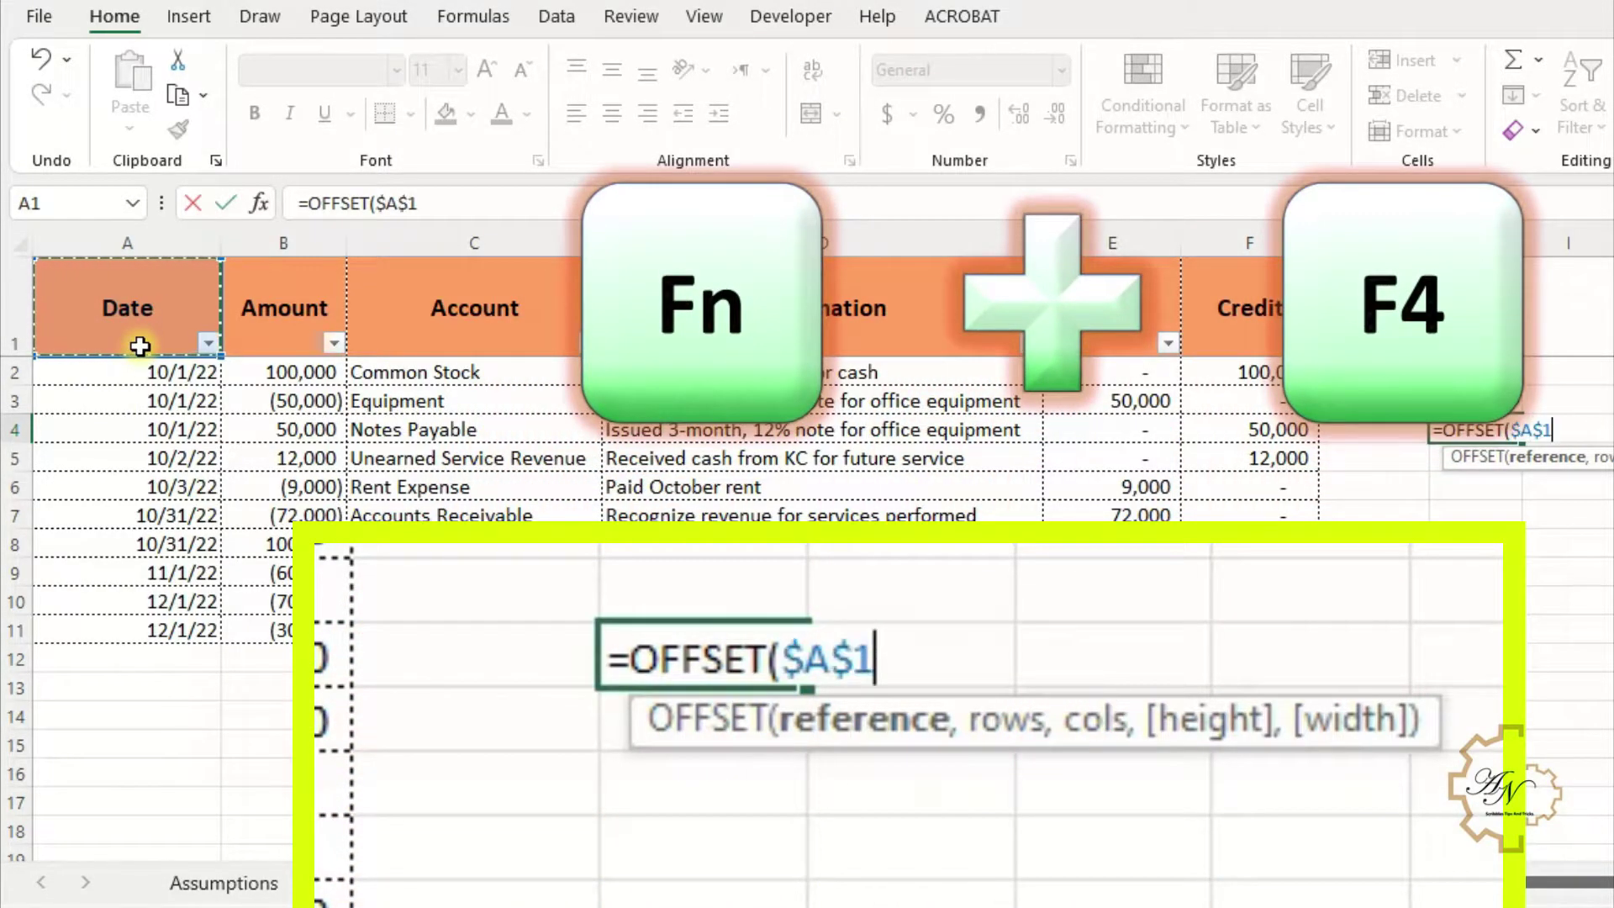
{"action": "type", "text": ","}
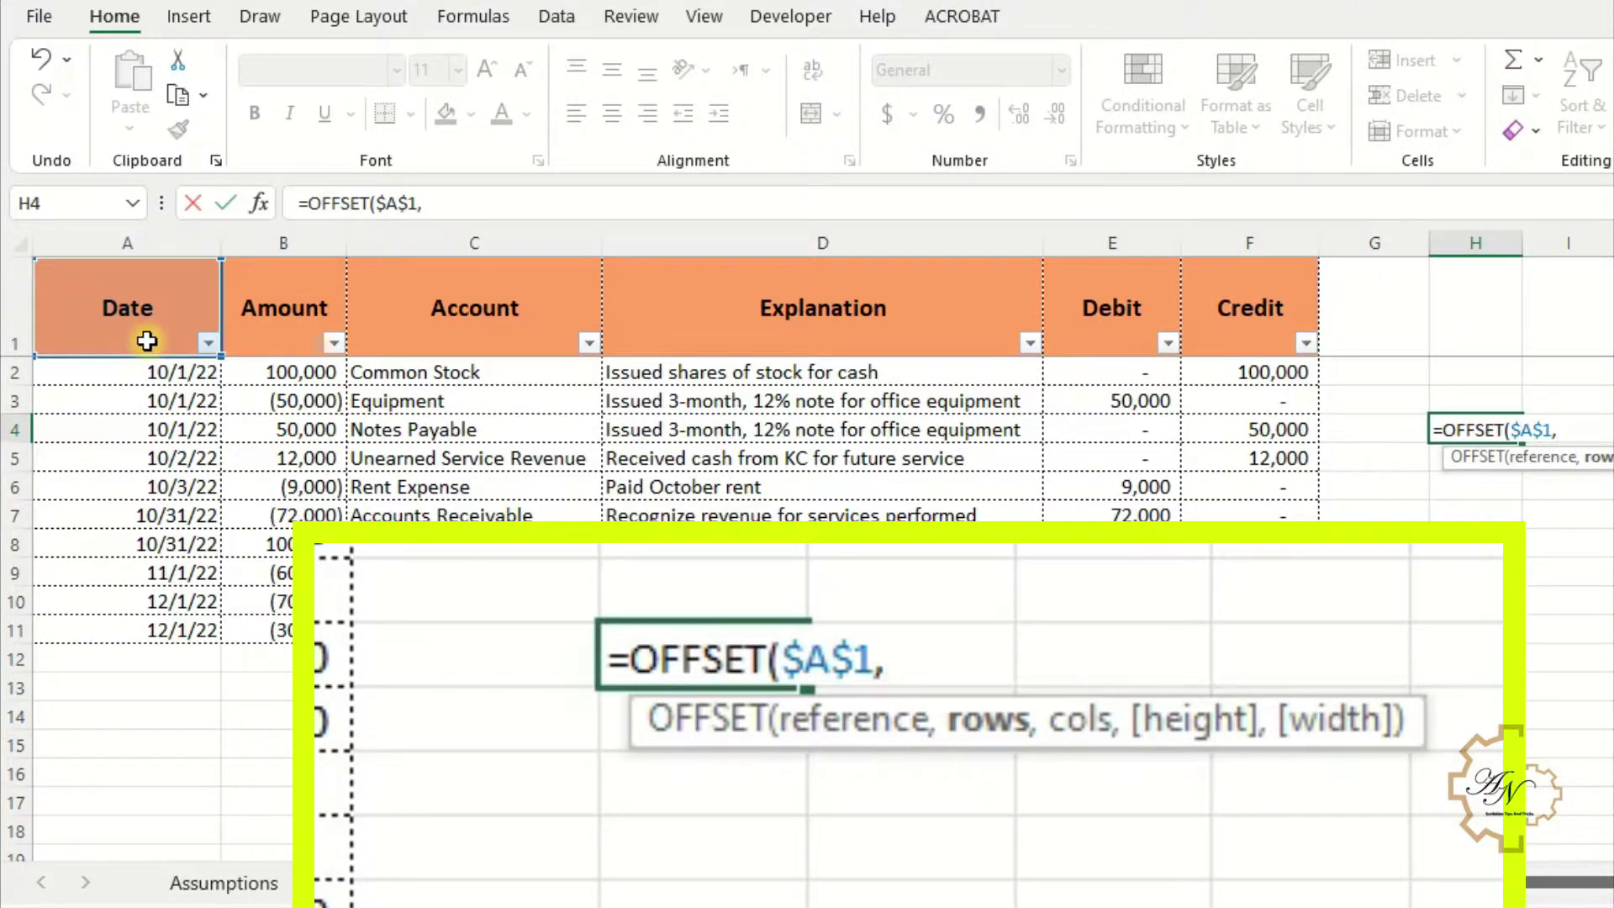
{"action": "type", "text": "1,"}
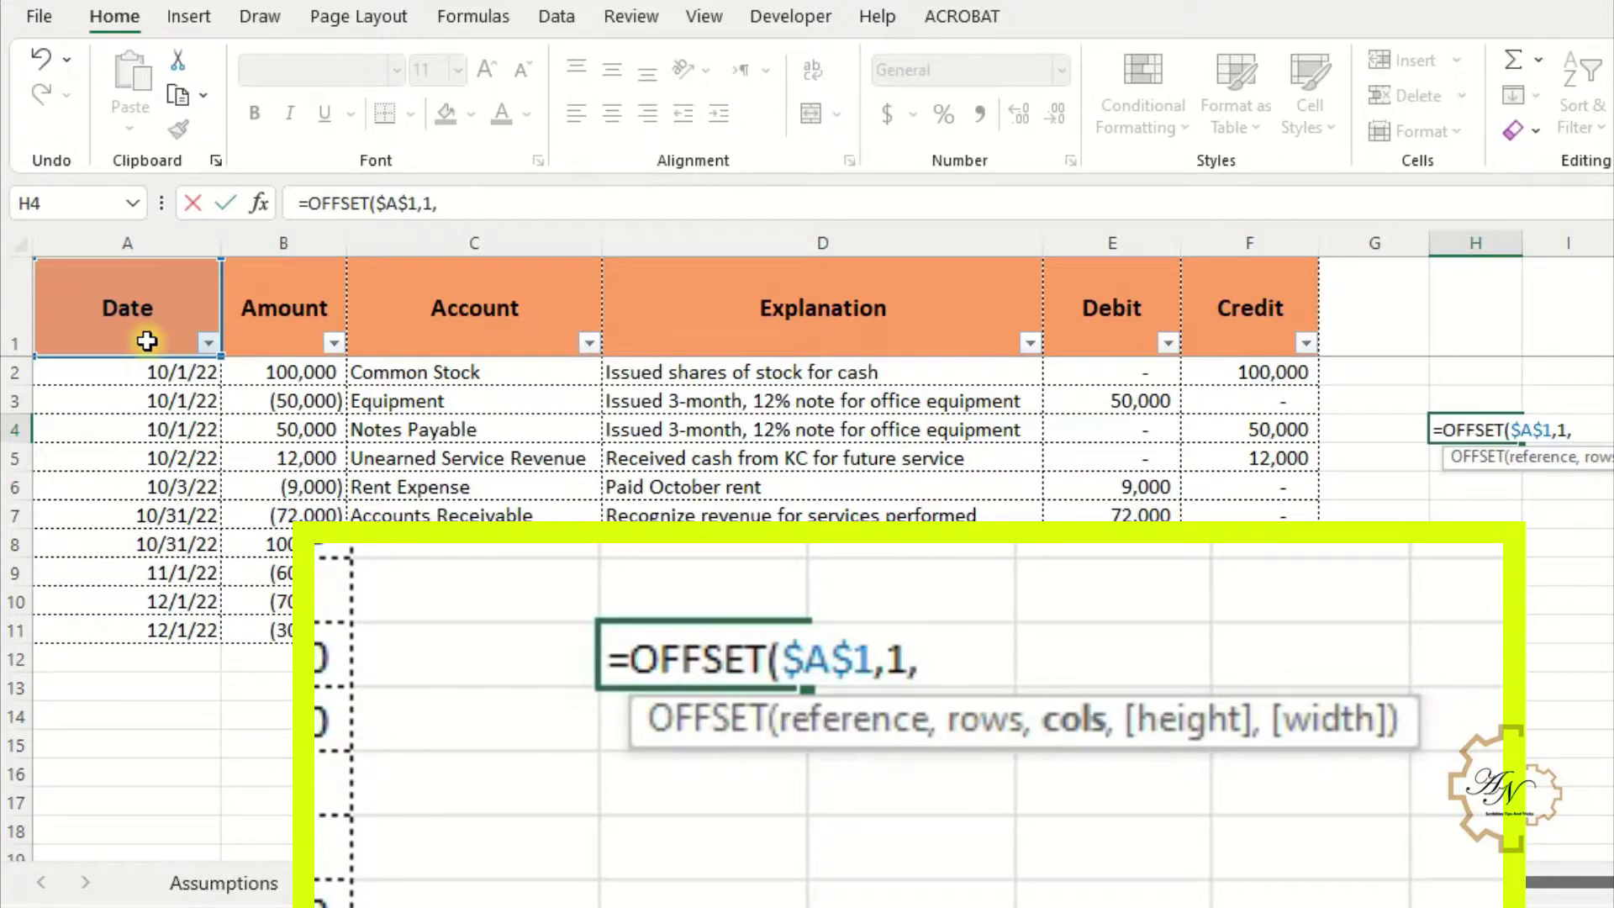
{"action": "type", "text": ","}
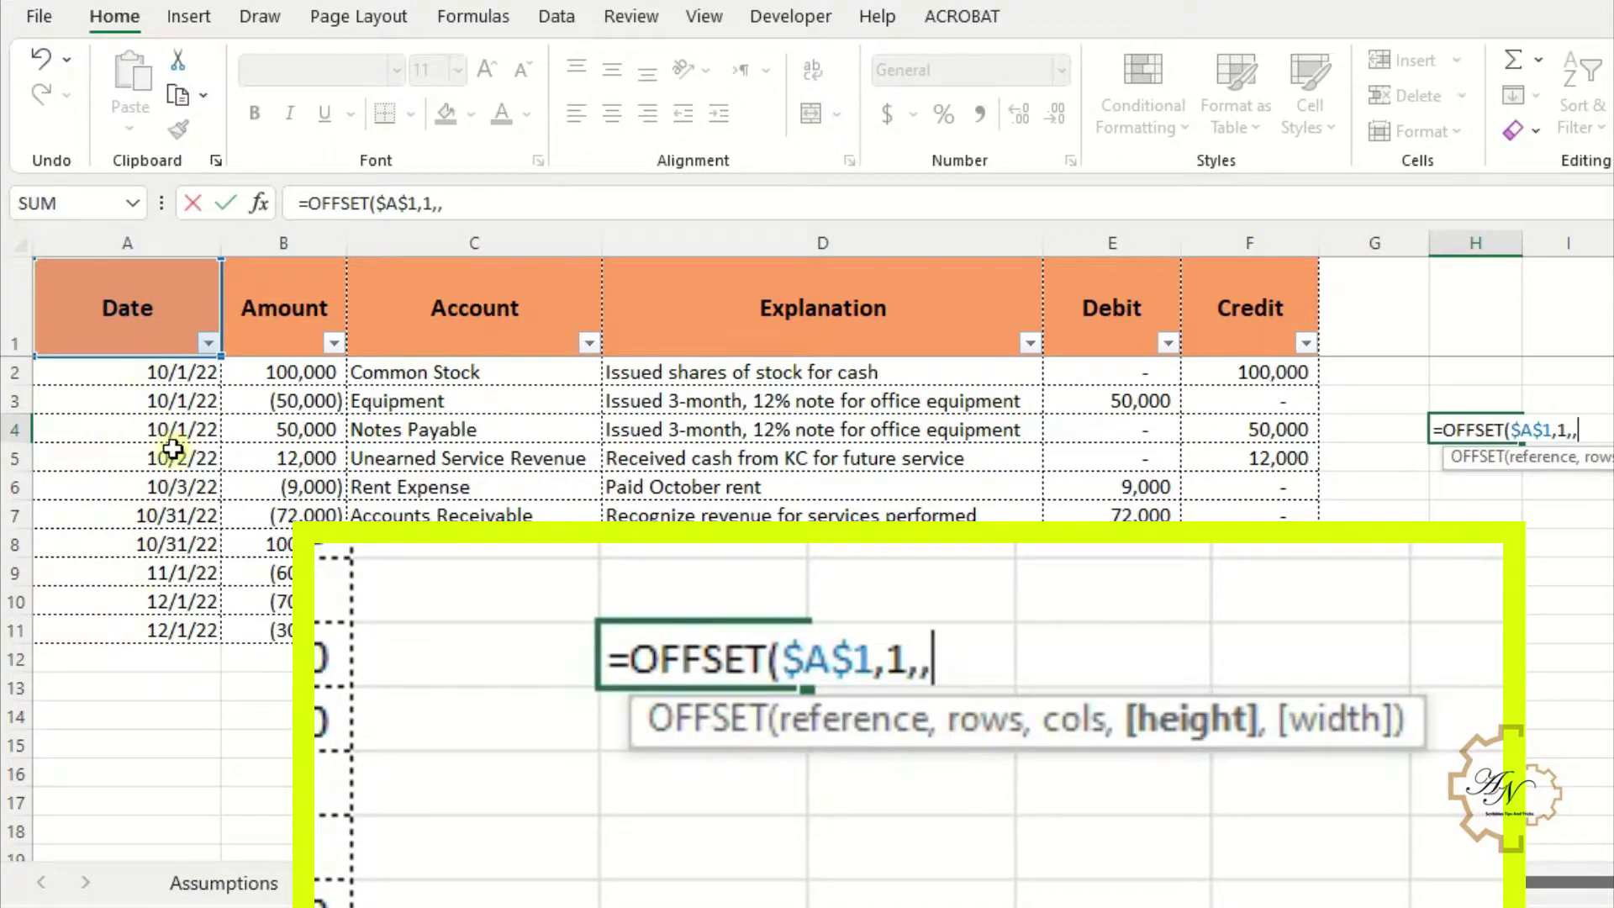
Step: Complete the OFFSET formula in H4 with COUNTA($A:$A)-1 as the height argument and enter it
{"action": "type", "text": "c"}
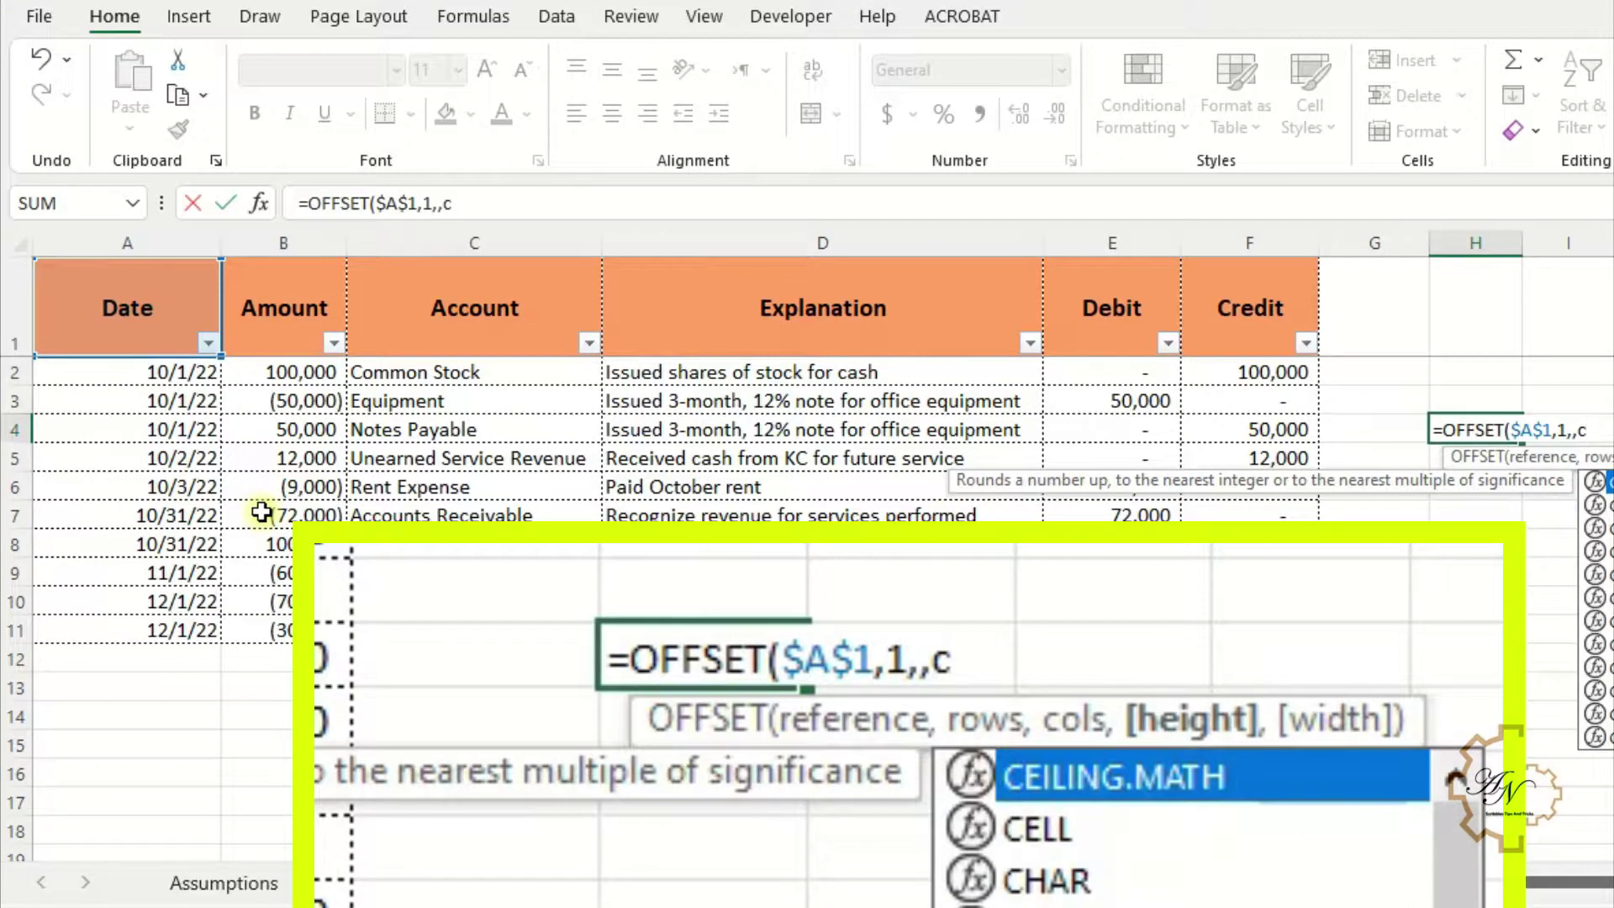
{"action": "type", "text": "ou"}
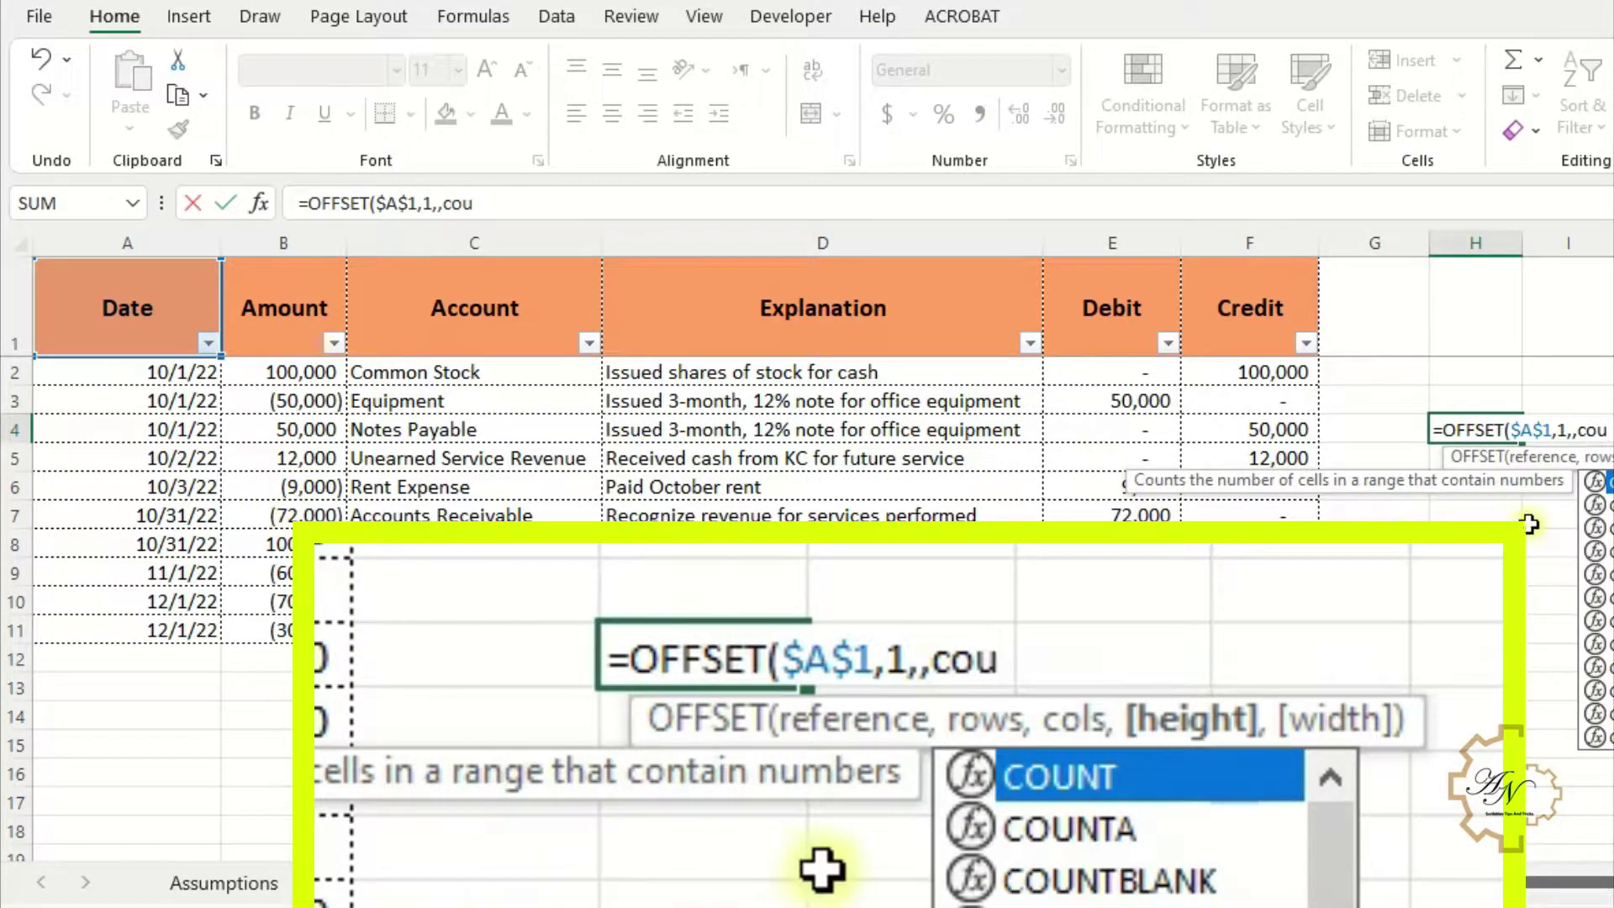
{"action": "double_click", "coordinate": [990, 827]}
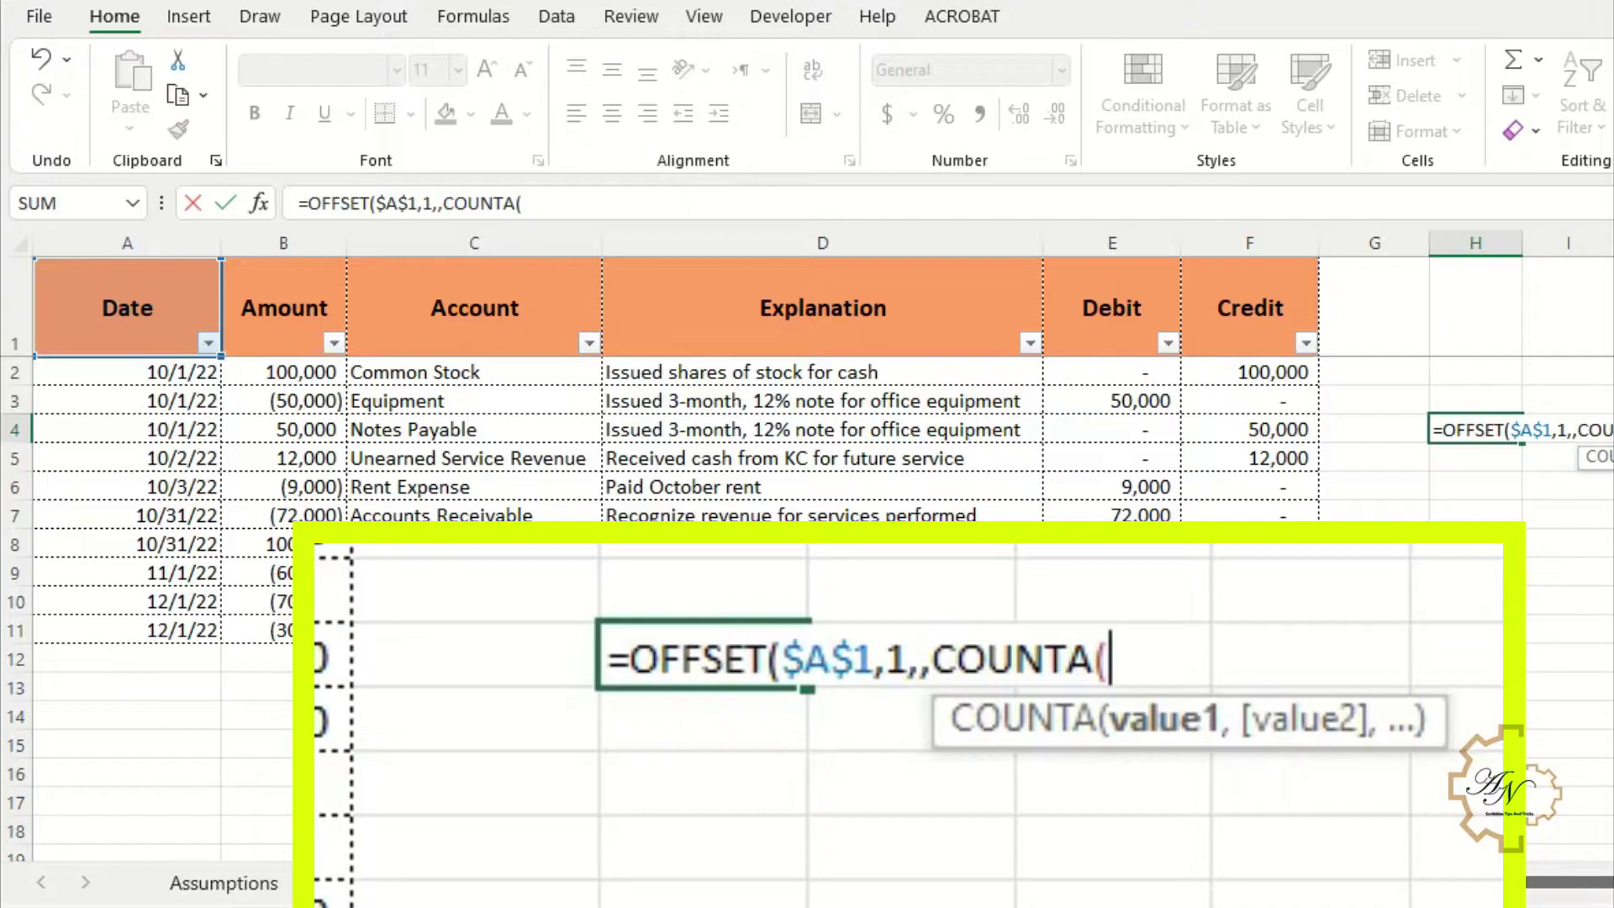
{"action": "left_click", "coordinate": [147, 244]}
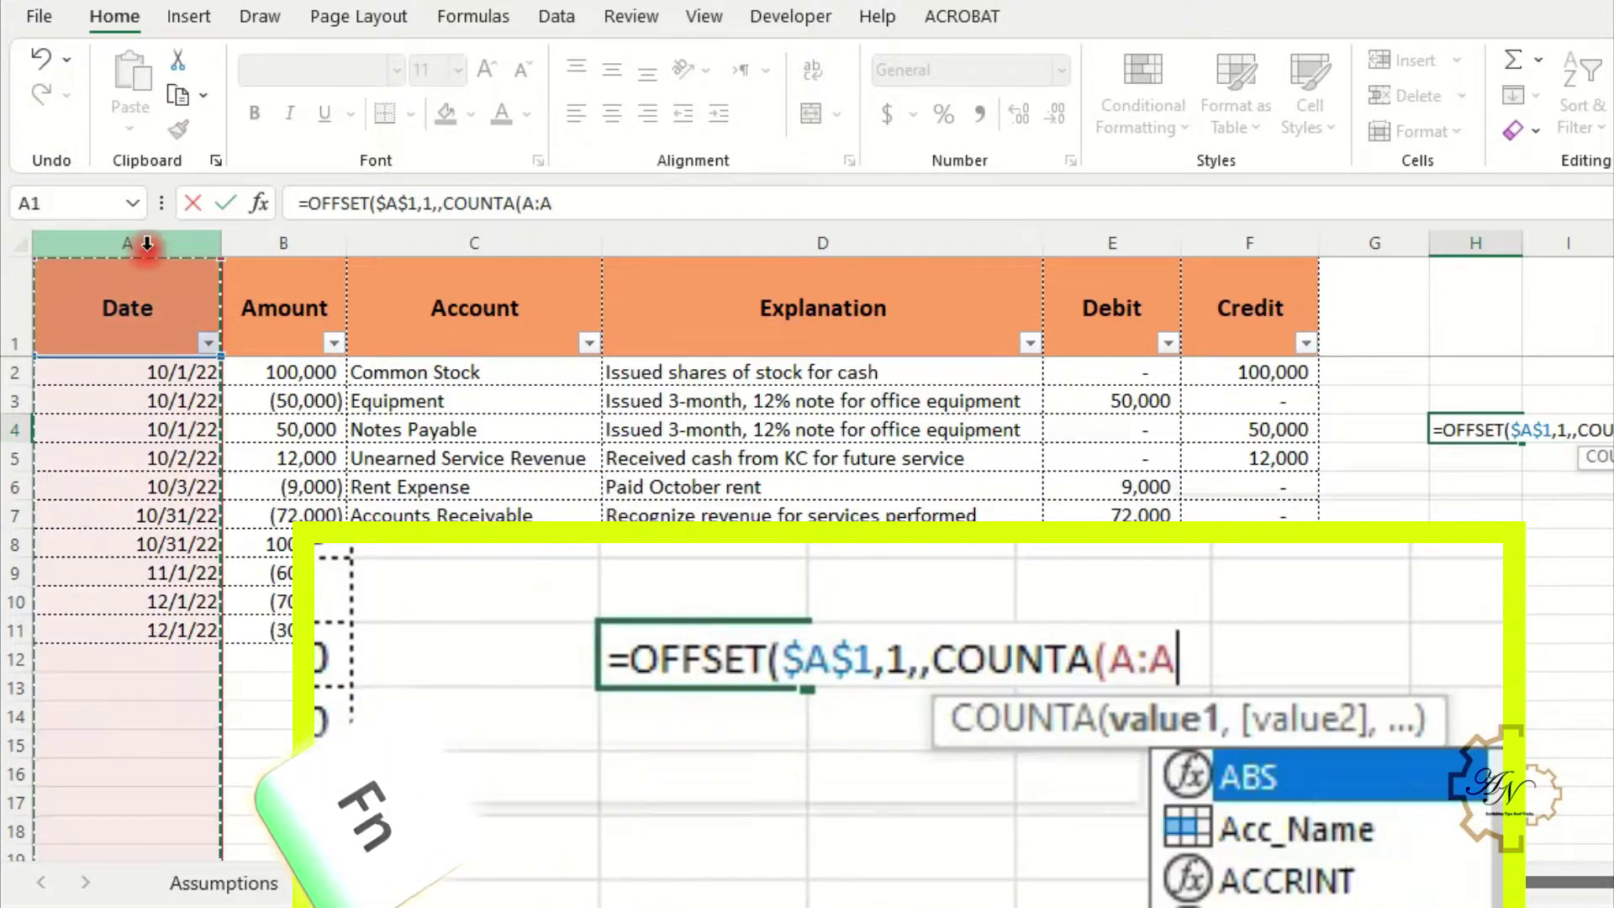
{"action": "key", "text": "F4"}
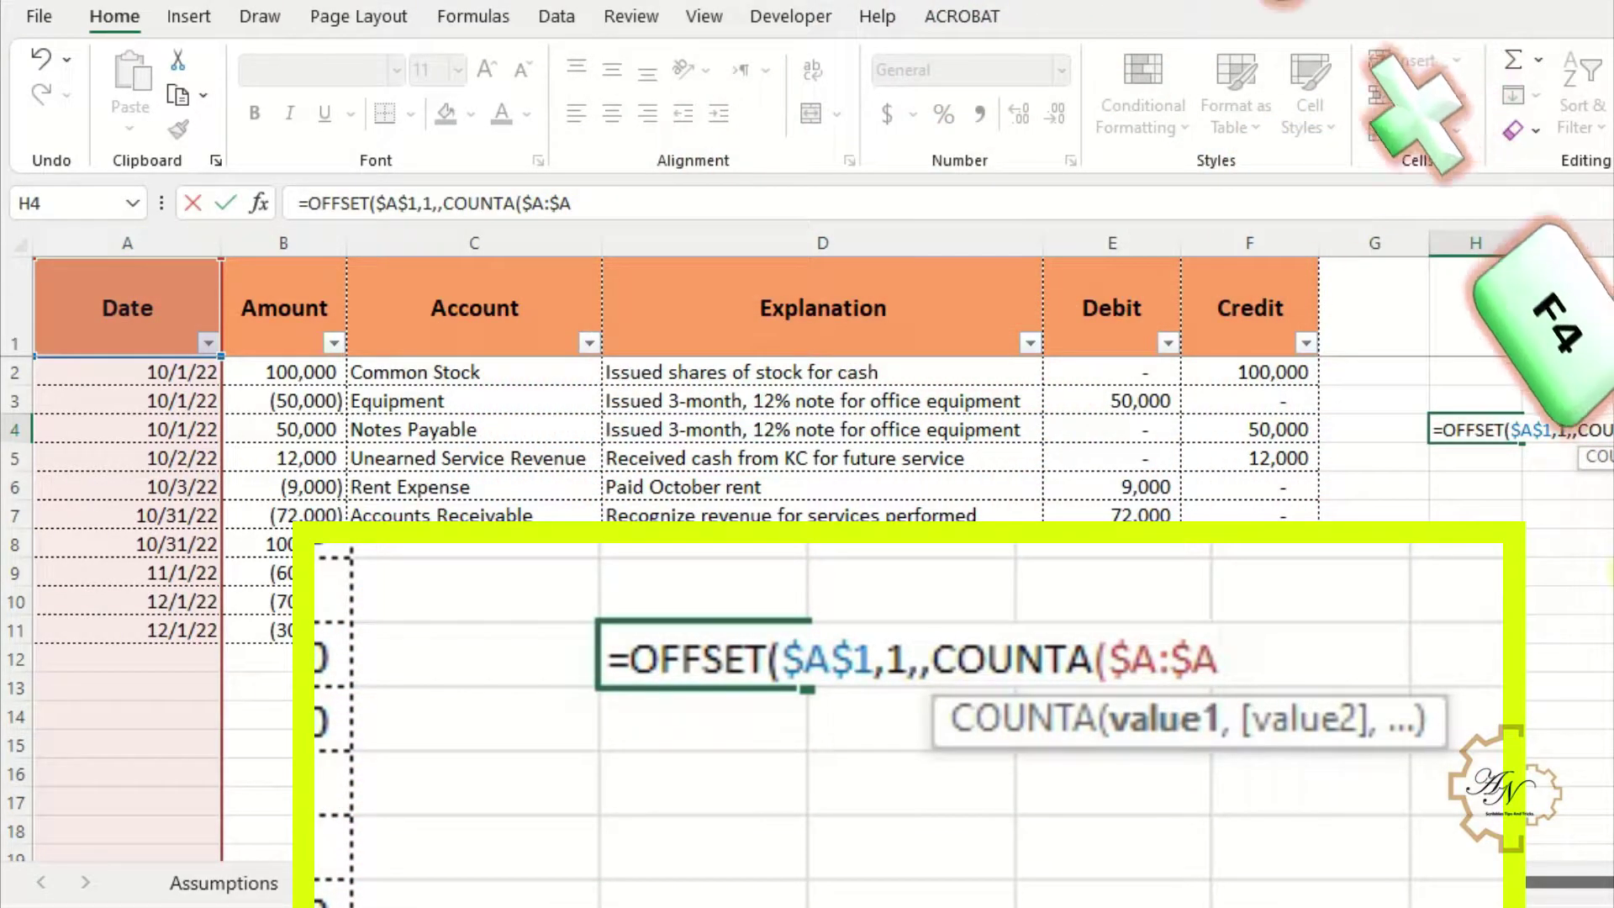
{"action": "type", "text": ")-1"}
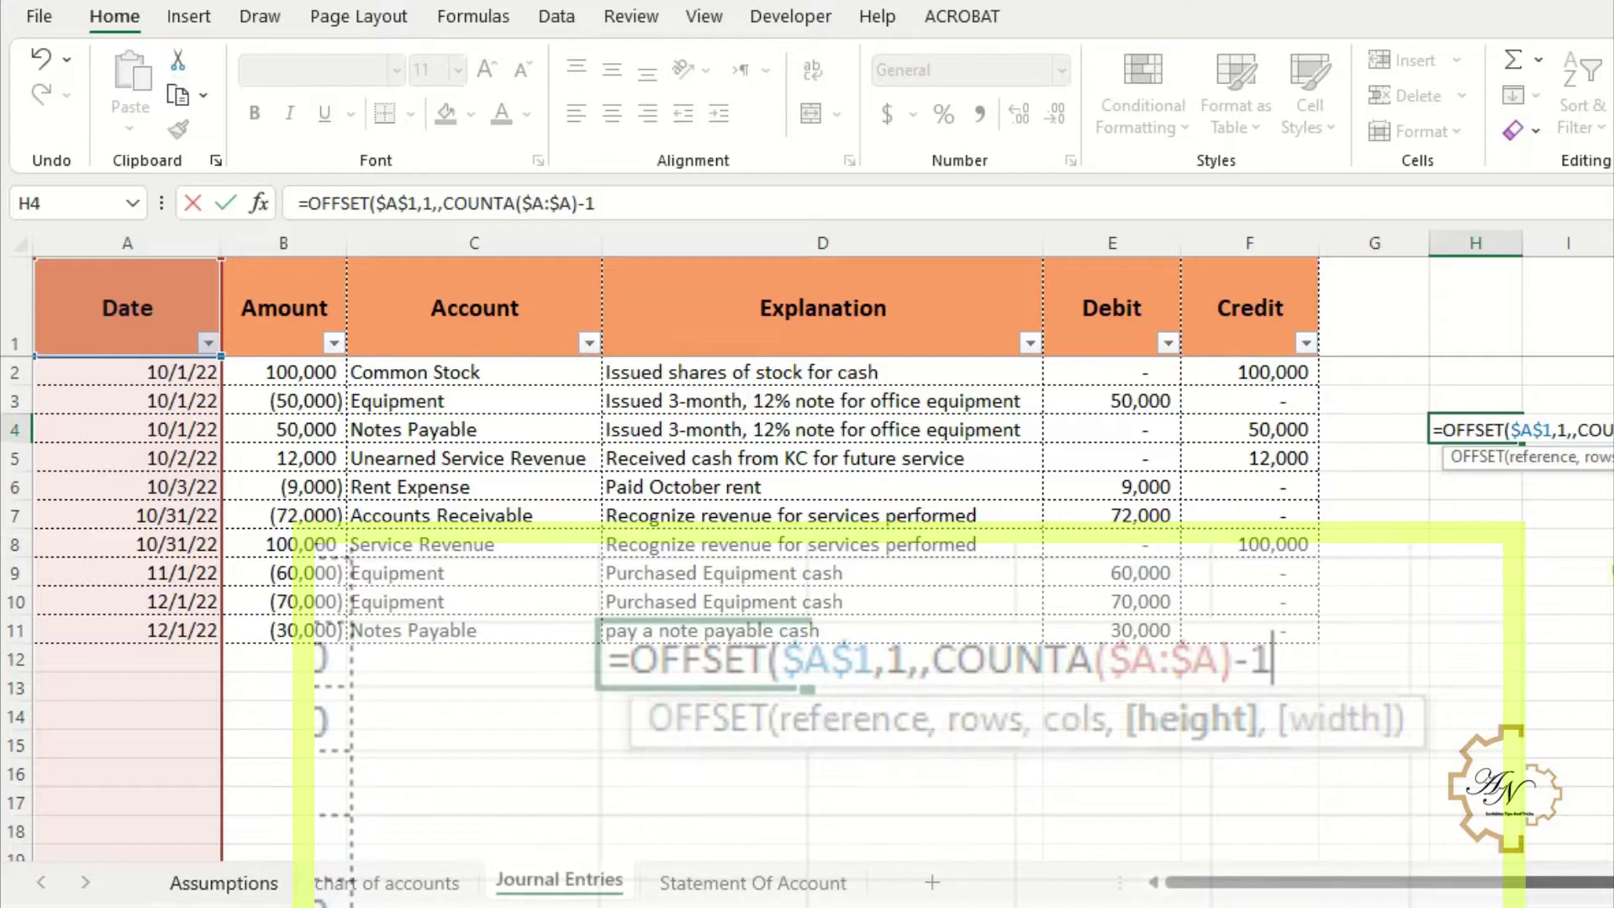
{"action": "key", "text": "Return"}
{"action": "key", "text": "Return"}
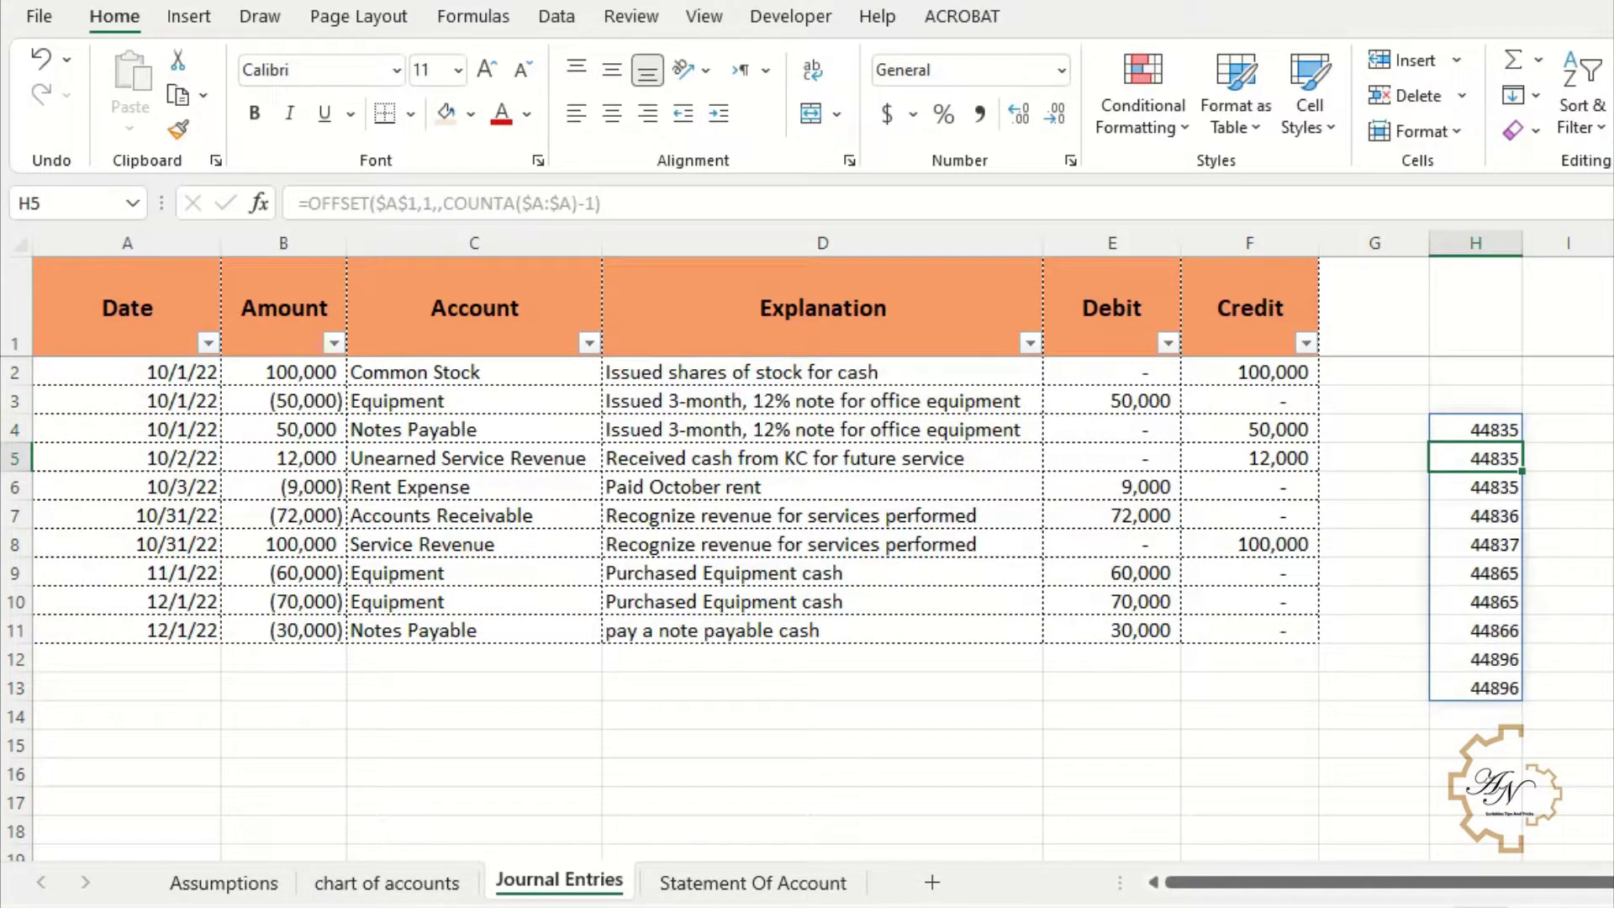
Step: Format column H as Short Date and compare its spilled results with the journal dates in A2:A11
{"action": "left_click", "coordinate": [1484, 243]}
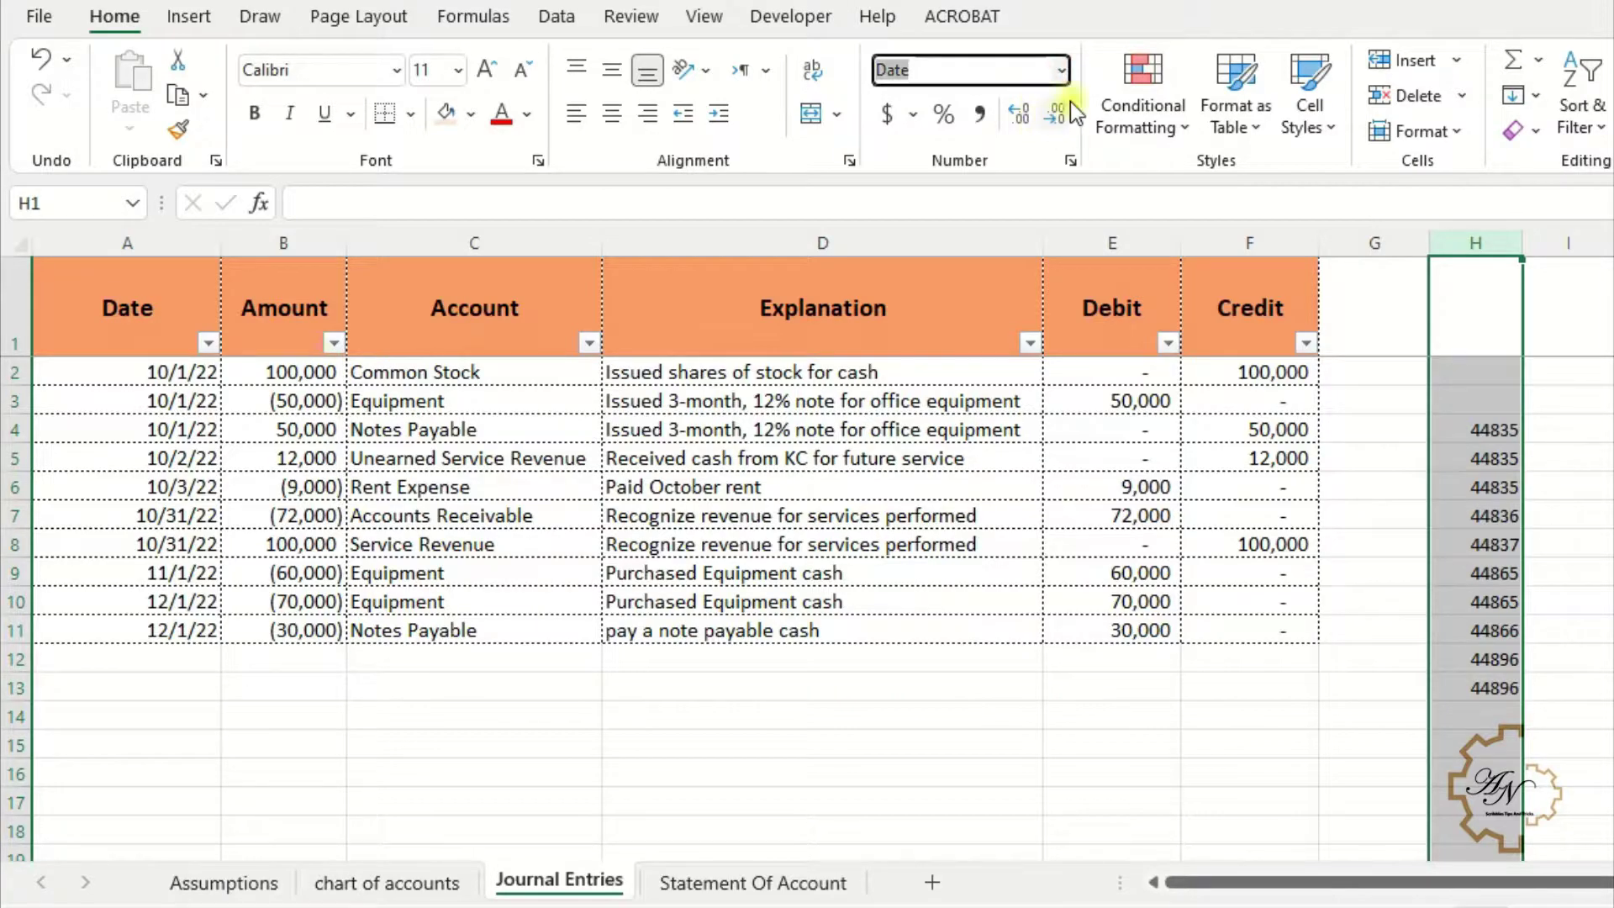
{"action": "left_click", "coordinate": [1063, 70]}
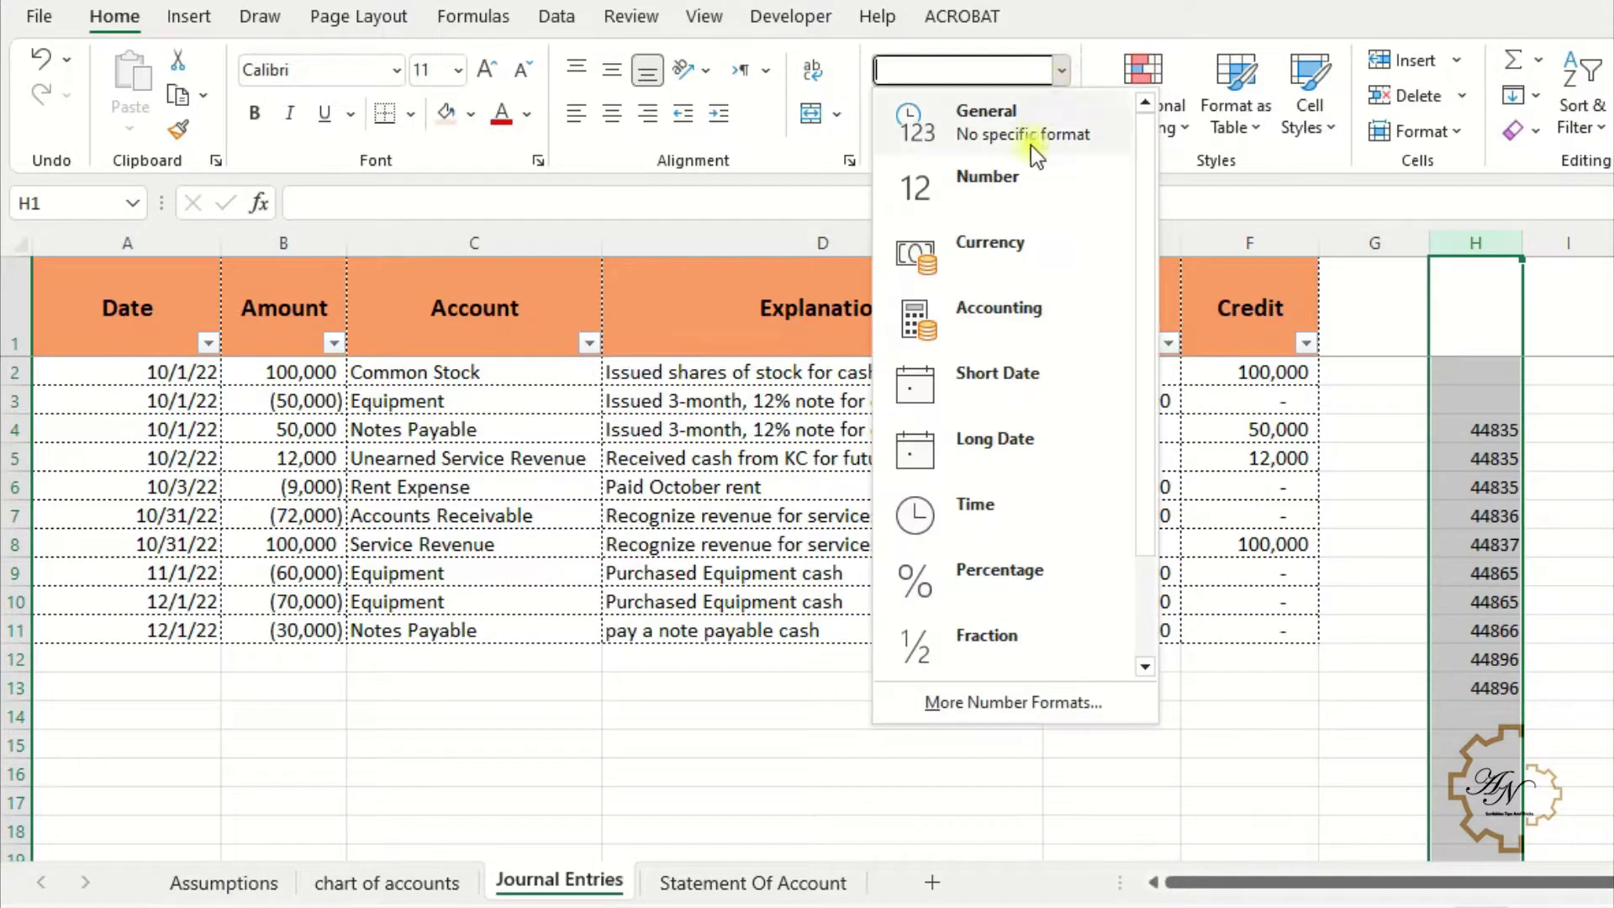
{"action": "left_click", "coordinate": [1042, 395]}
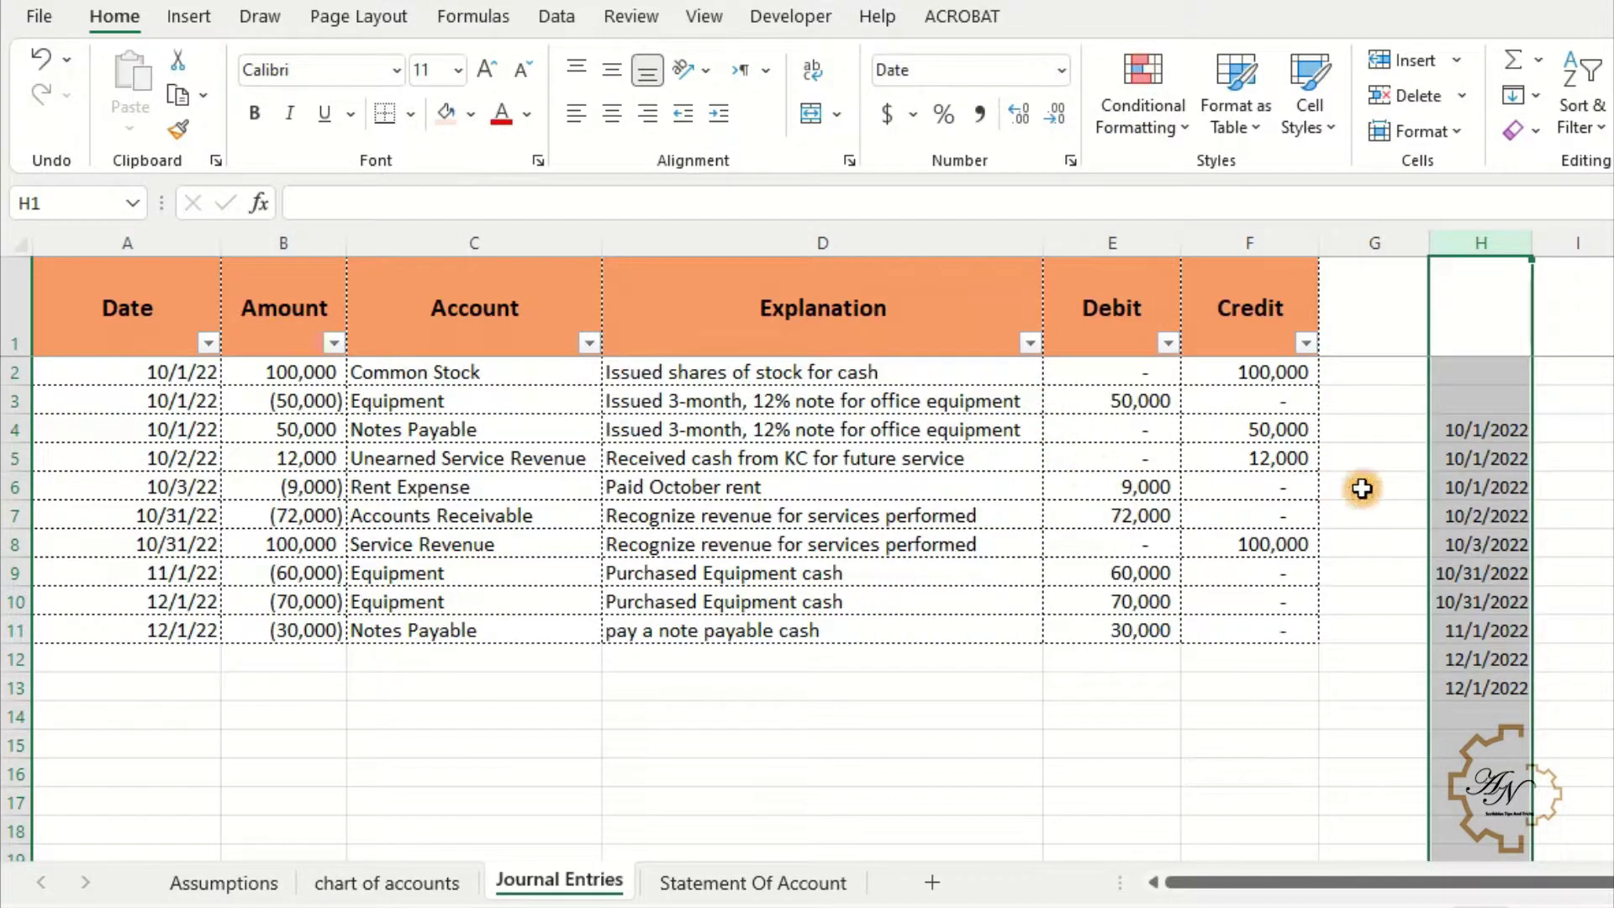
{"action": "left_click", "coordinate": [1467, 453]}
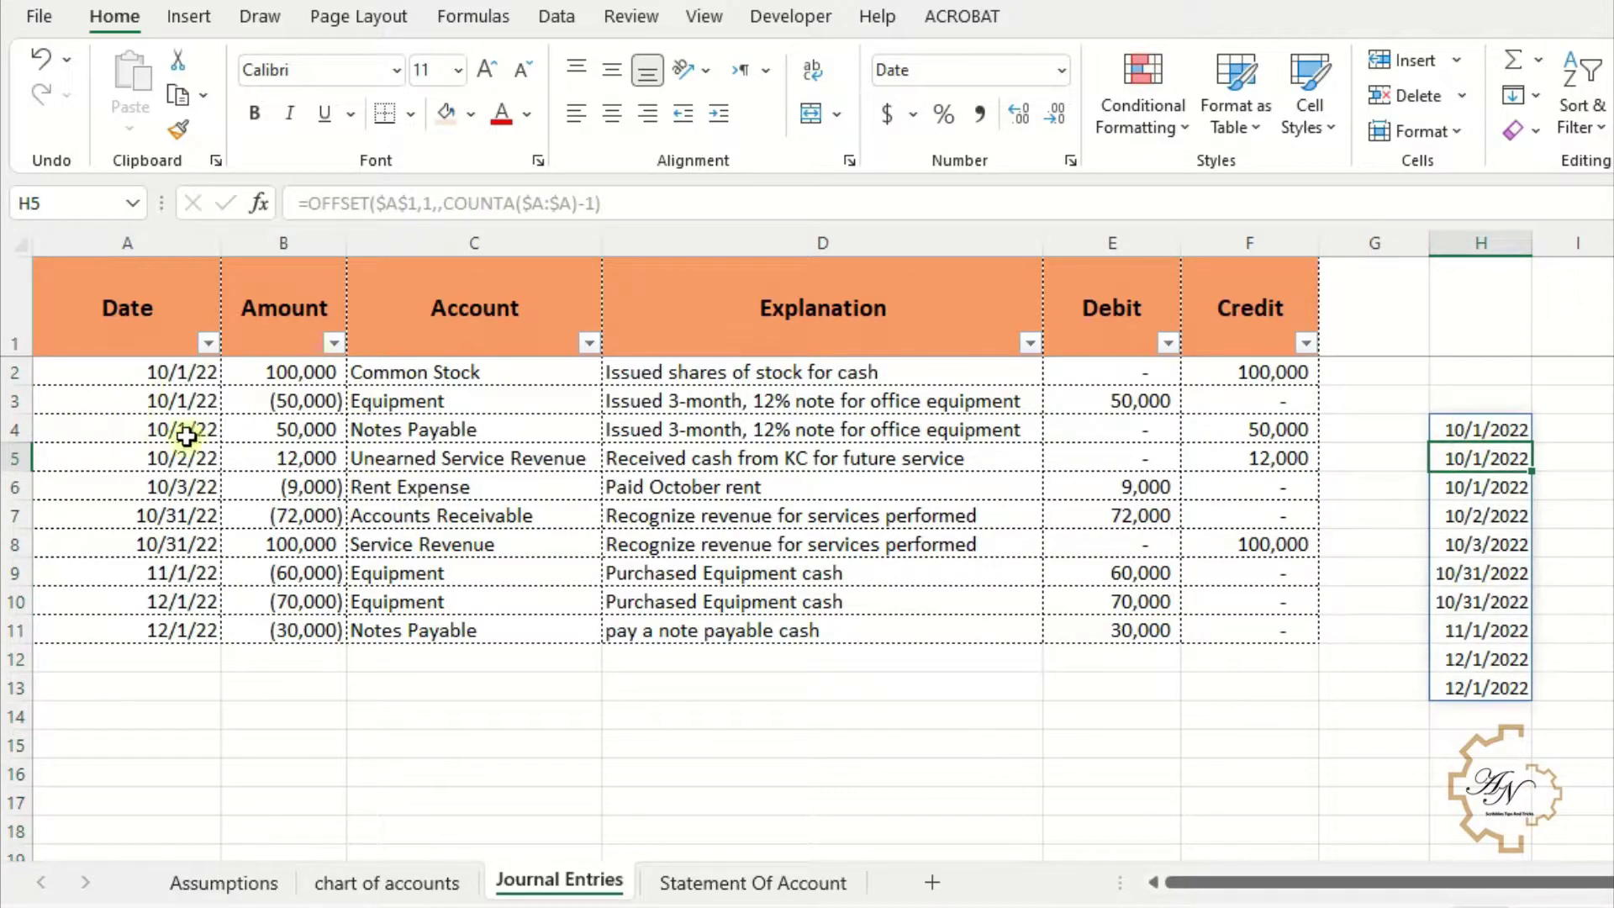
{"action": "left_click_drag", "start_coordinate": [172, 372], "coordinate": [183, 641]}
Step: Copy the full OFFSET formula text from cell H4, leaving the cell's formula as it is
{"action": "left_click", "coordinate": [1470, 429]}
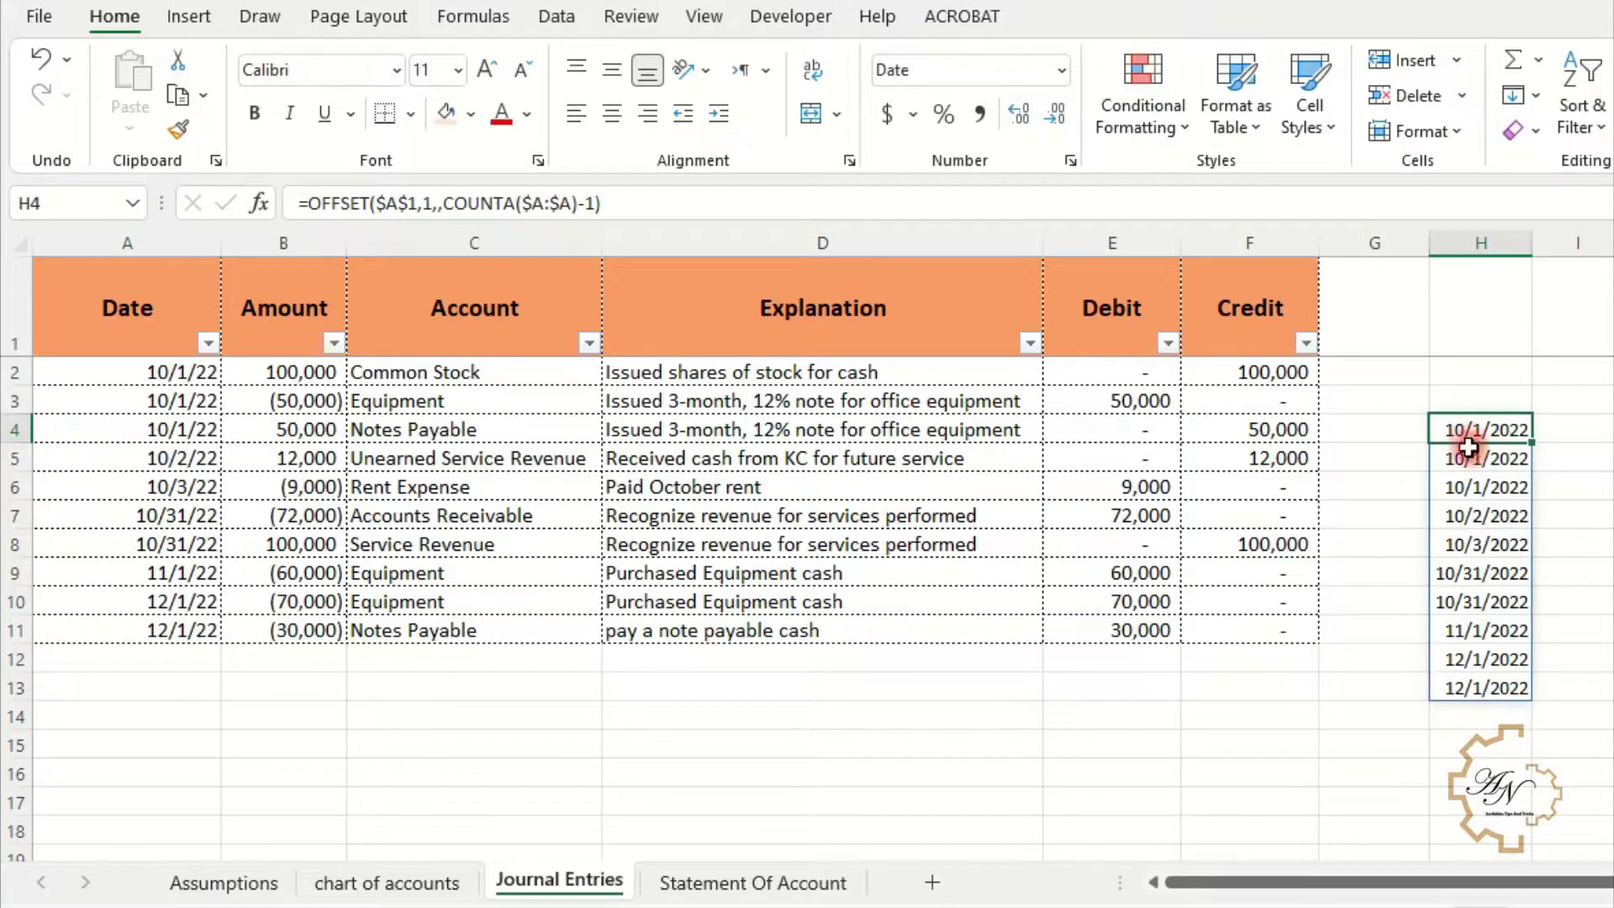
{"action": "left_click_drag", "start_coordinate": [601, 203], "coordinate": [299, 203]}
{"action": "key", "text": "ctrl+c"}
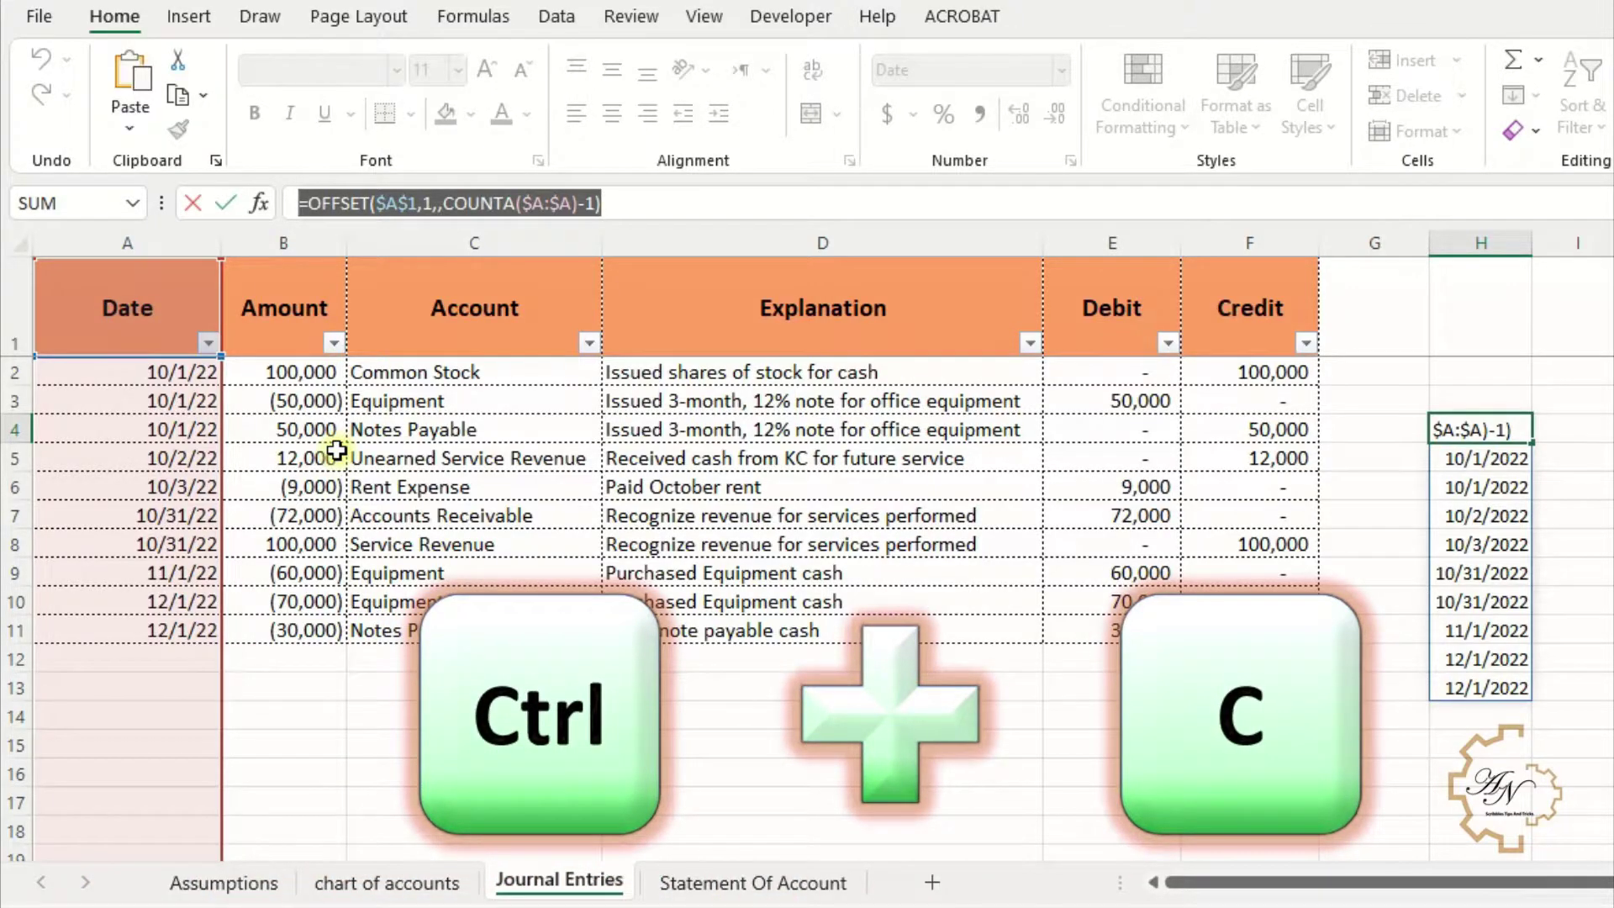
{"action": "key", "text": "Return"}
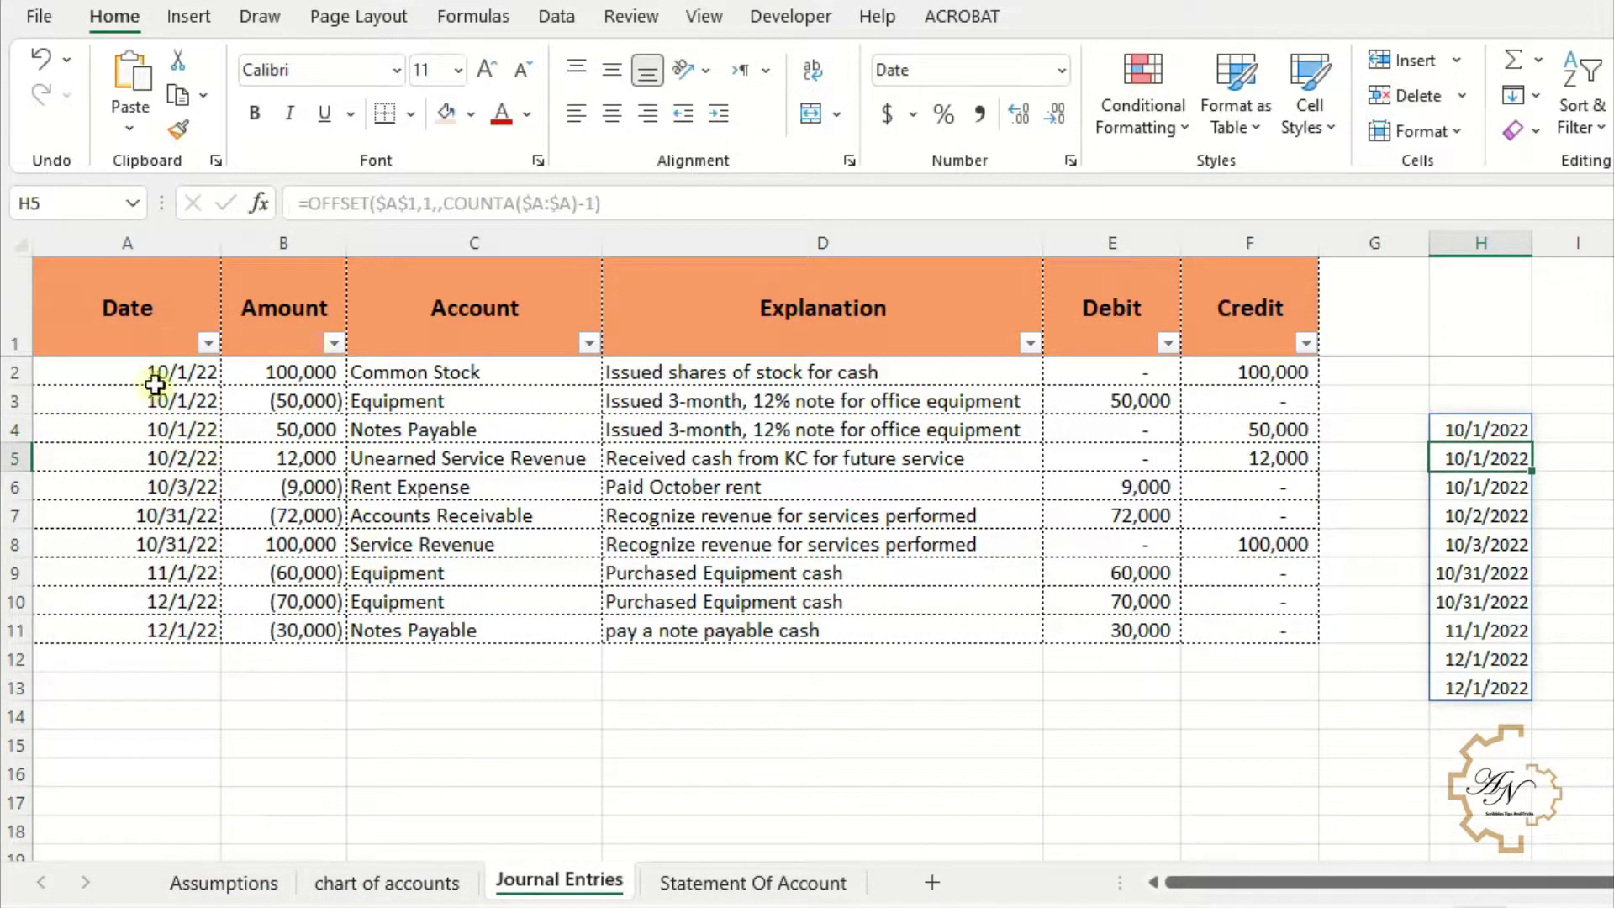
Step: Define the workbook-scoped name Date from cell A1, referring to the copied formula =OFFSET($A$1,1,,COUNTA($A:$A)-1)
{"action": "left_click", "coordinate": [118, 320]}
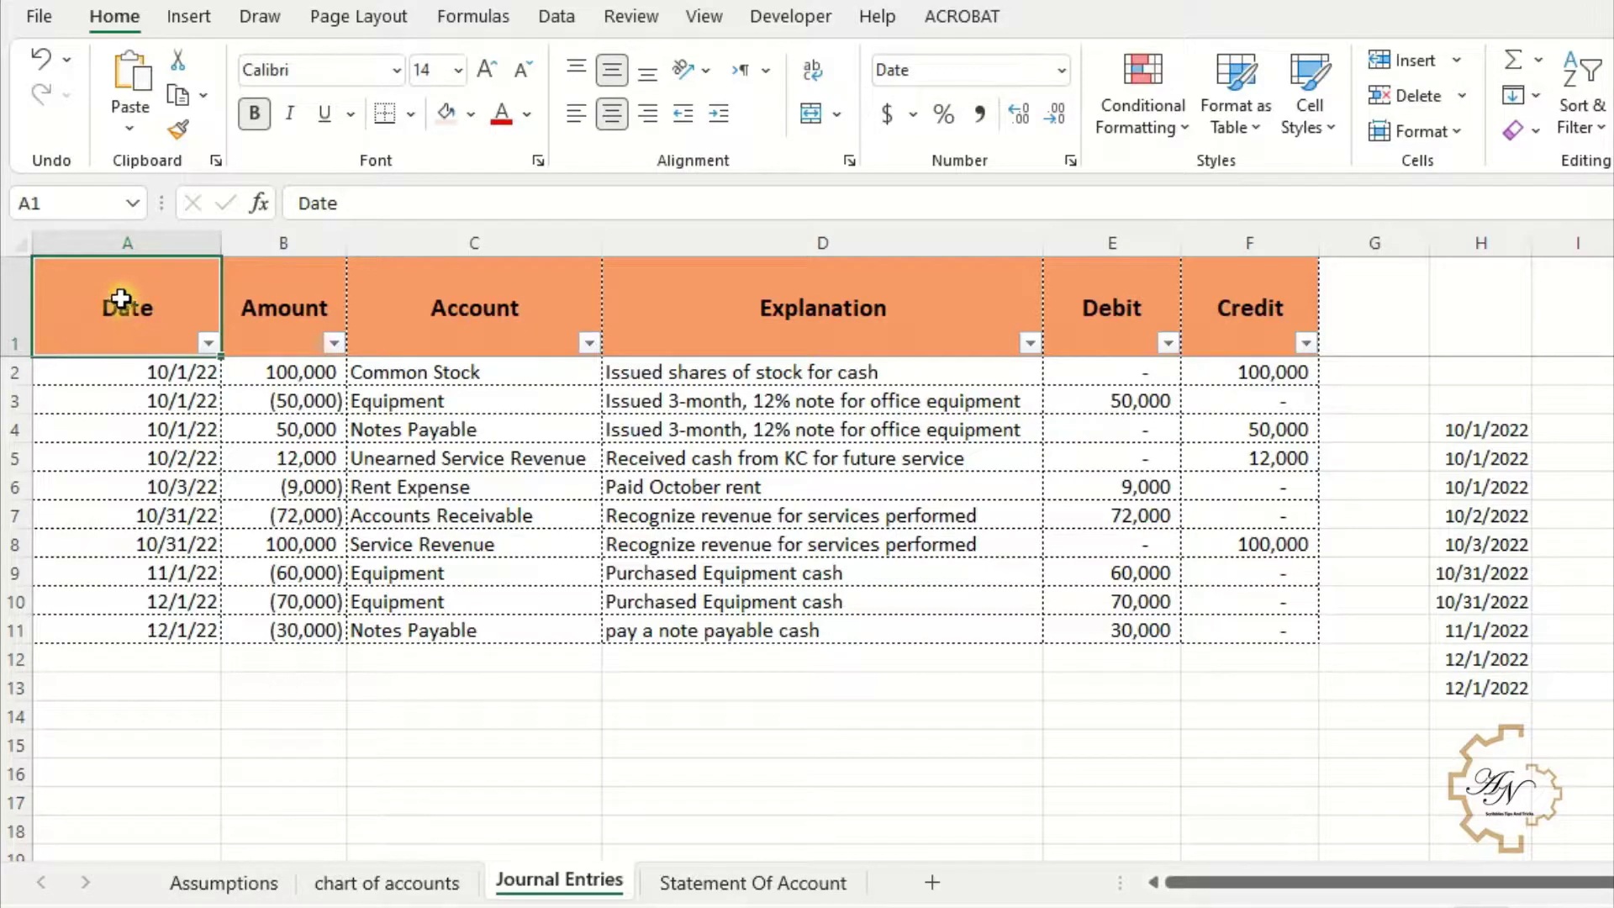
{"action": "left_click", "coordinate": [461, 18]}
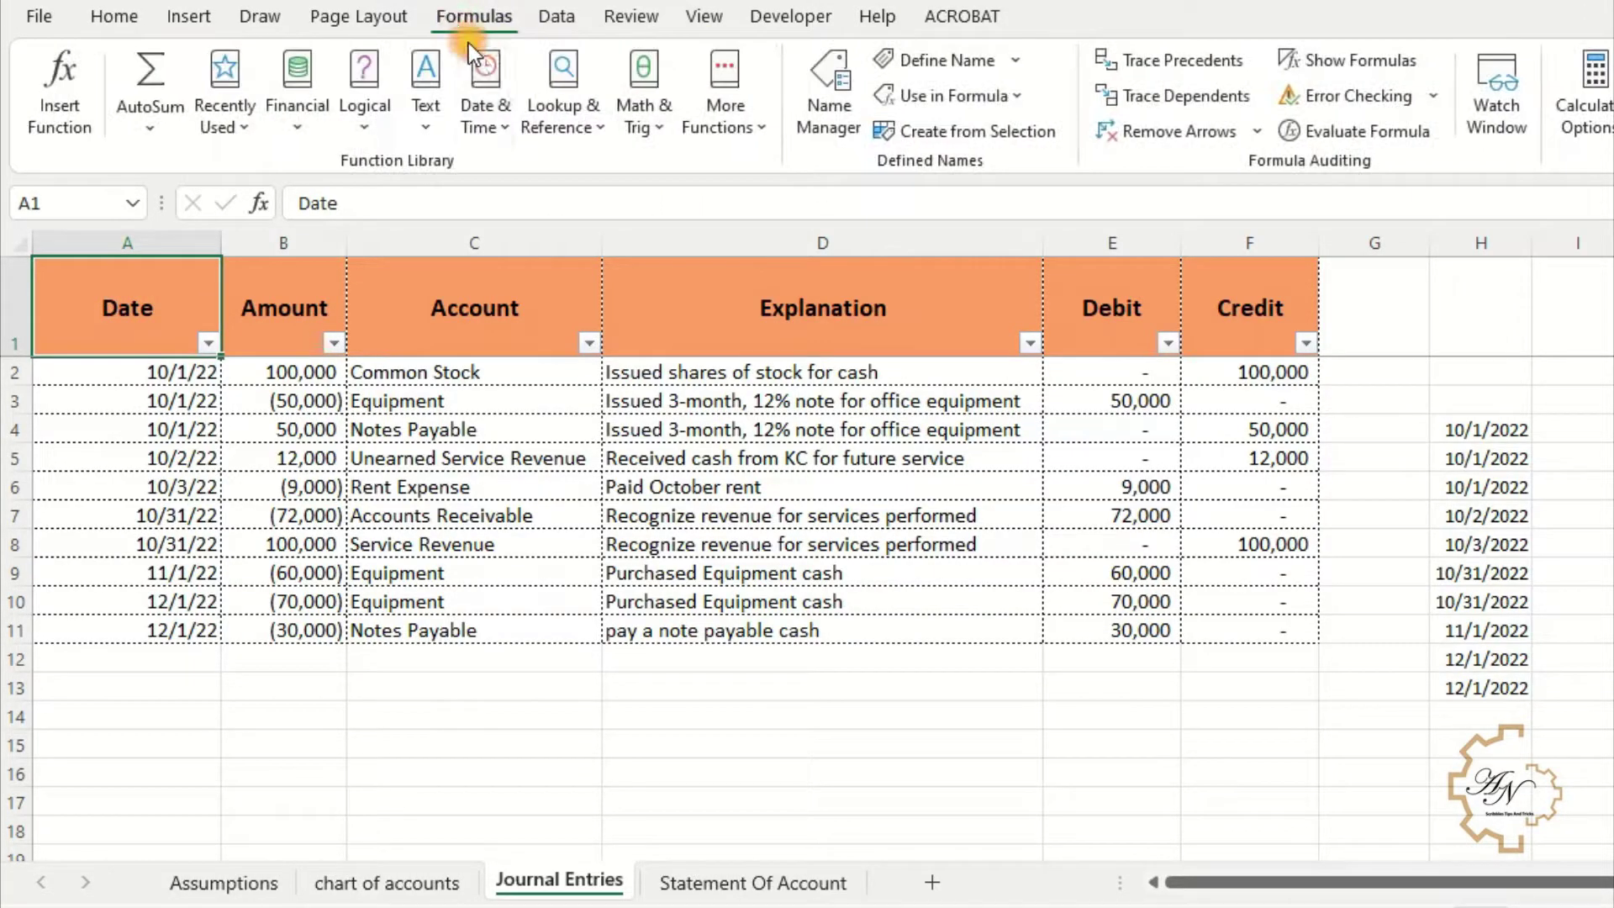
{"action": "left_click", "coordinate": [919, 61]}
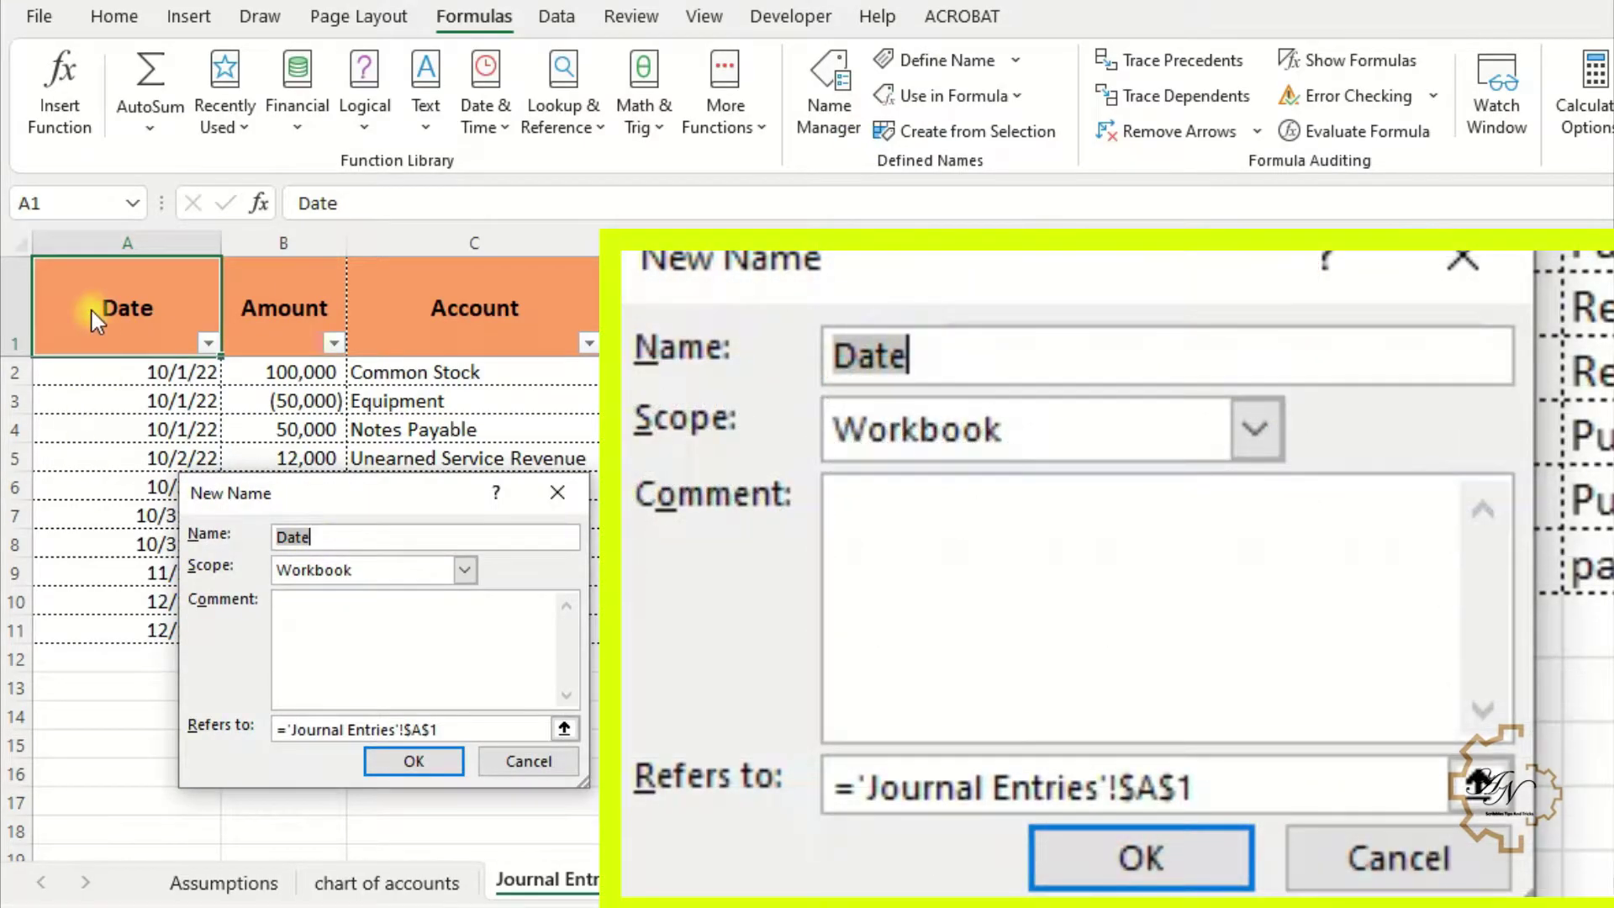
{"action": "left_click_drag", "start_coordinate": [447, 728], "coordinate": [143, 721]}
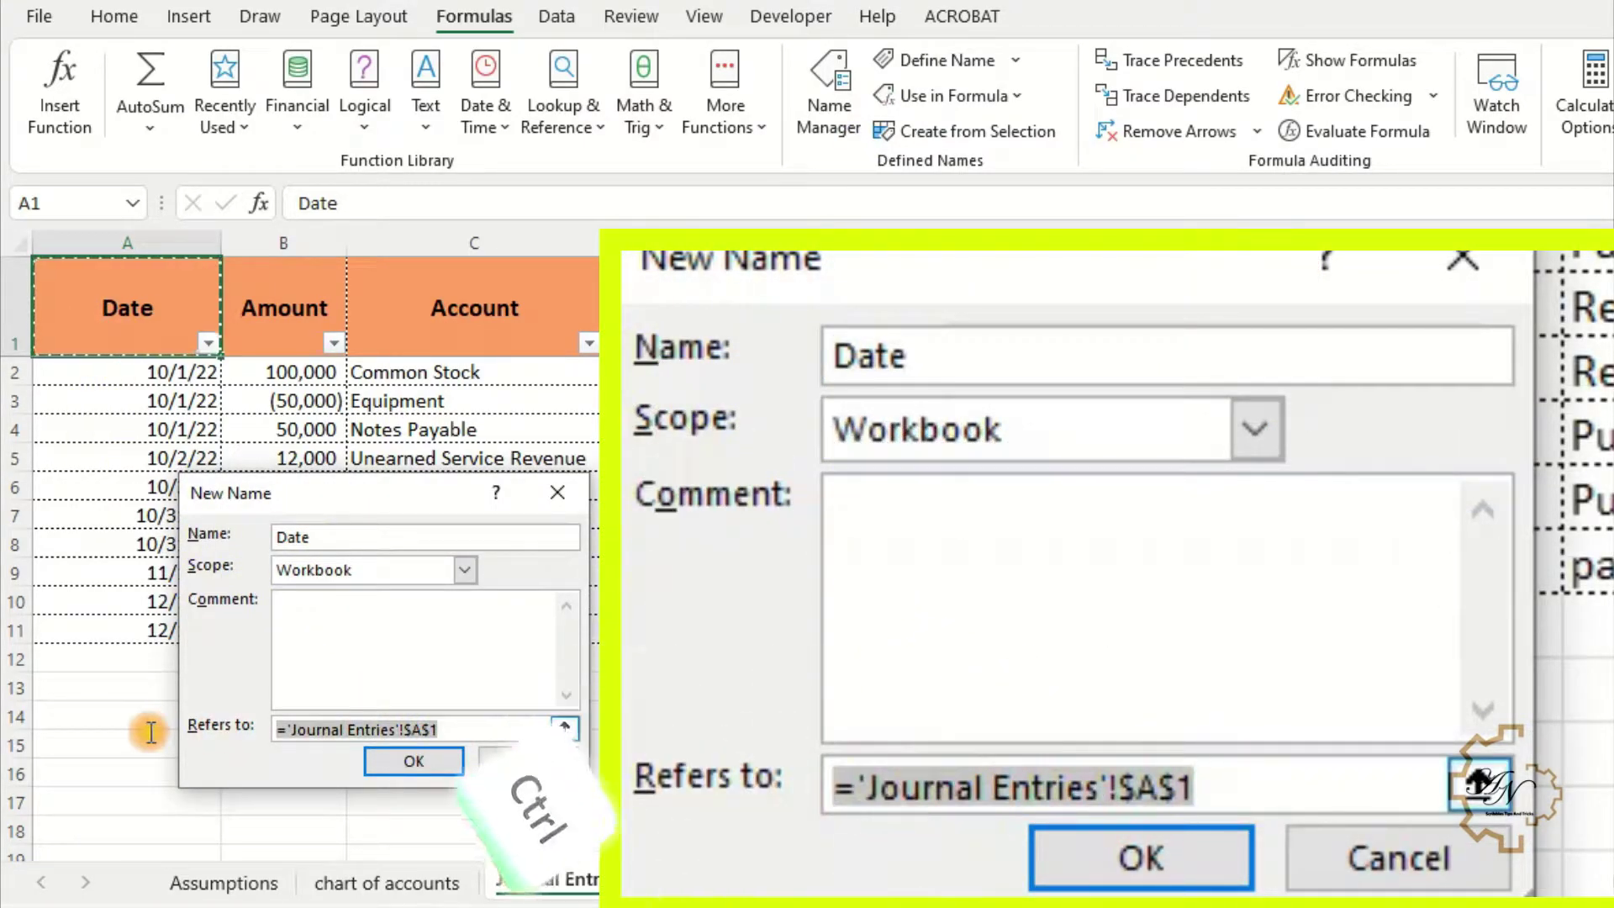
{"action": "key", "text": "ctrl+v"}
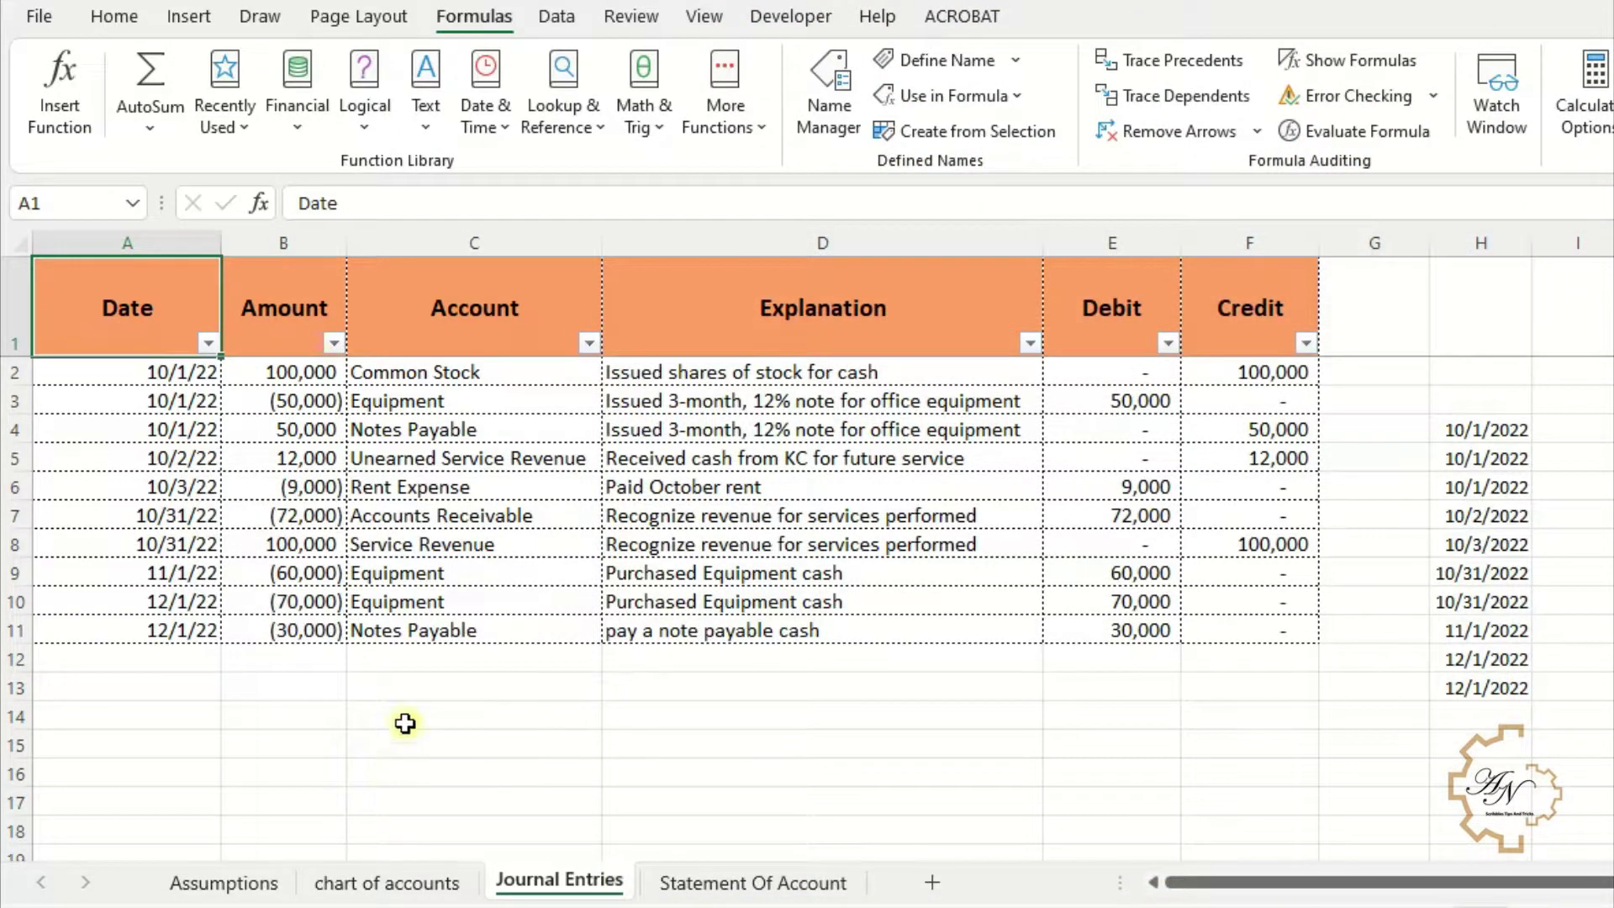
Step: Define the workbook-scoped name Amount from cell B1, referring to =OFFSET($B$1,1,,COUNTA($A:$A)-1)
{"action": "left_click", "coordinate": [288, 324]}
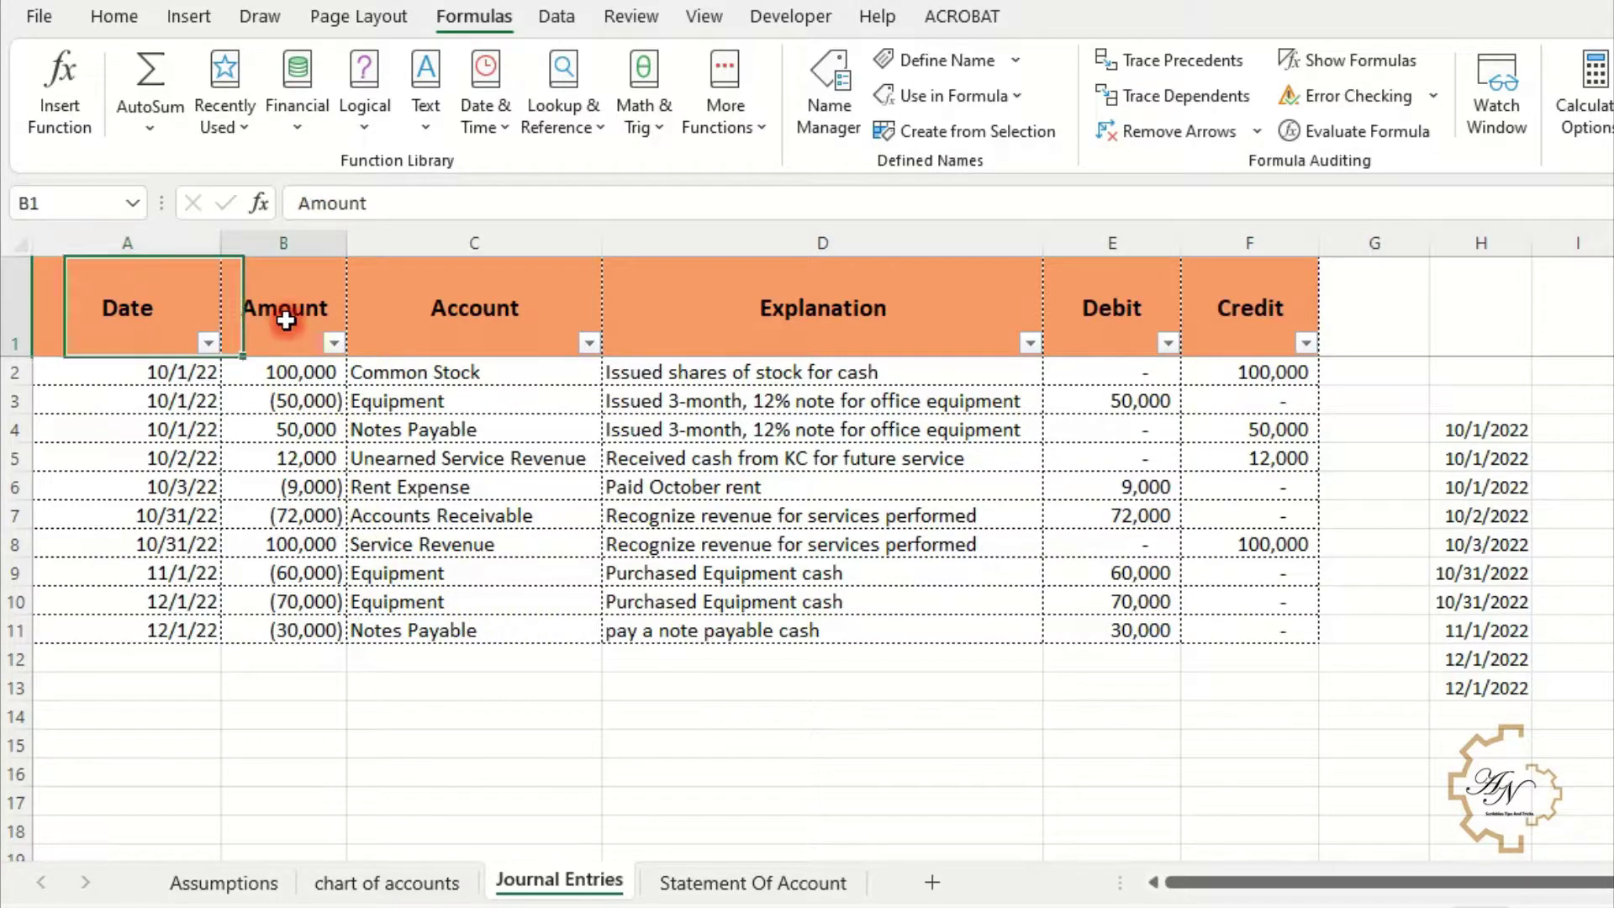
{"action": "left_click", "coordinate": [917, 59]}
{"action": "left_click_drag", "start_coordinate": [452, 729], "coordinate": [148, 723]}
{"action": "type", "text": "=OFFSET($A$1,1,,COUNTA($A:$A)-1)"}
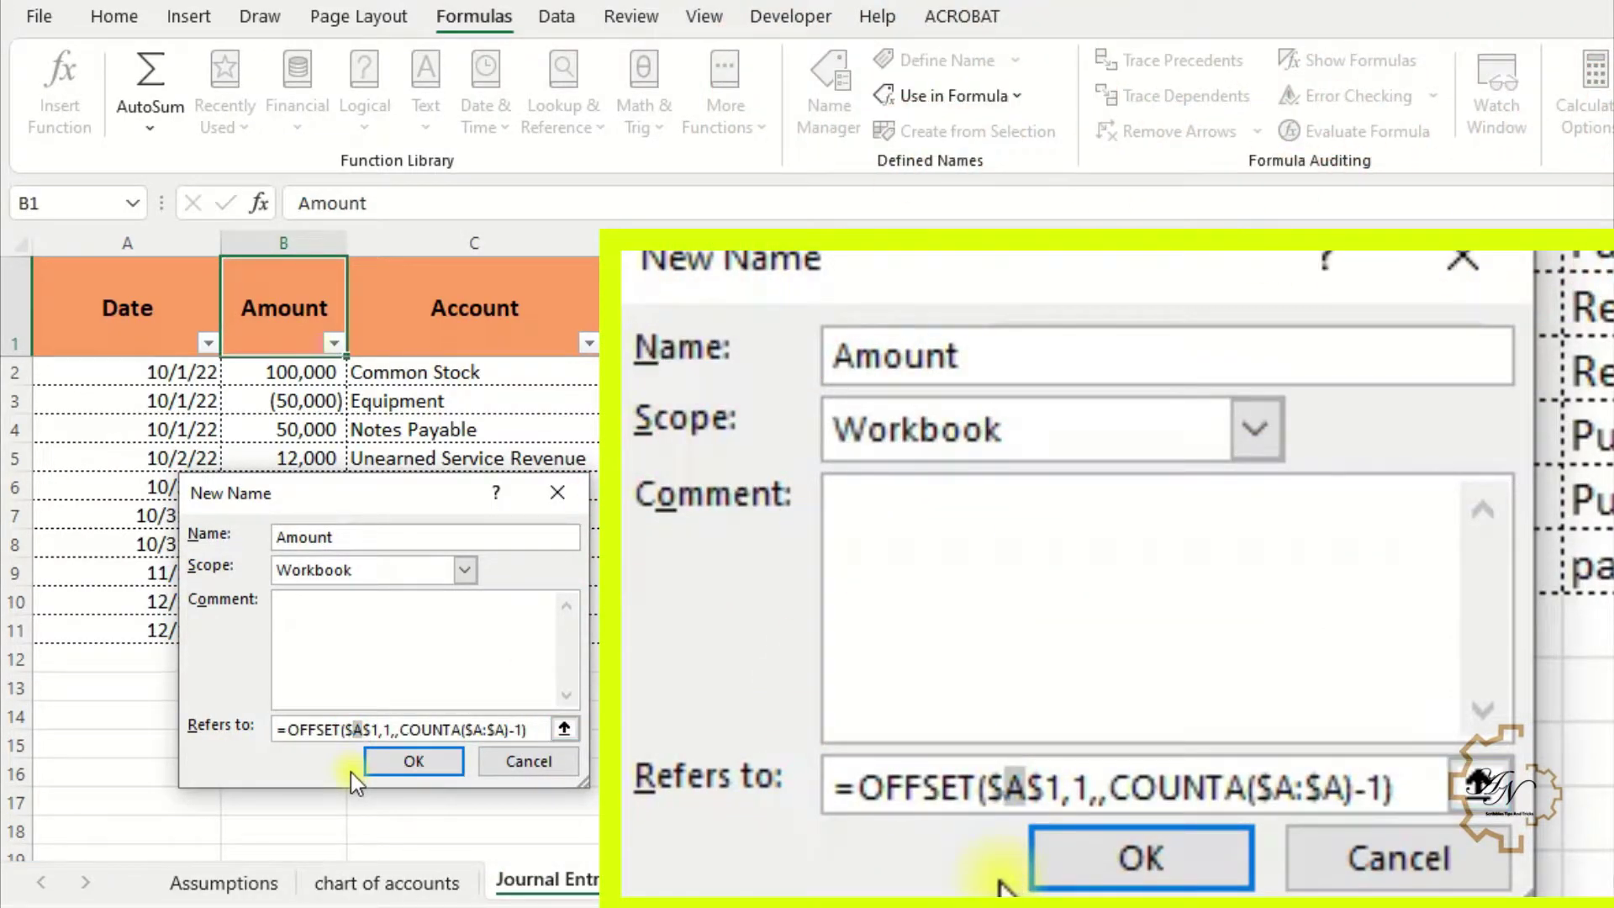
{"action": "type", "text": "b"}
{"action": "left_click", "coordinate": [405, 761]}
Step: Define the workbook-scoped name Account from cell C1, referring to =OFFSET($C$1,1,,COUNTA($A:$A)-1)
{"action": "left_click", "coordinate": [431, 304]}
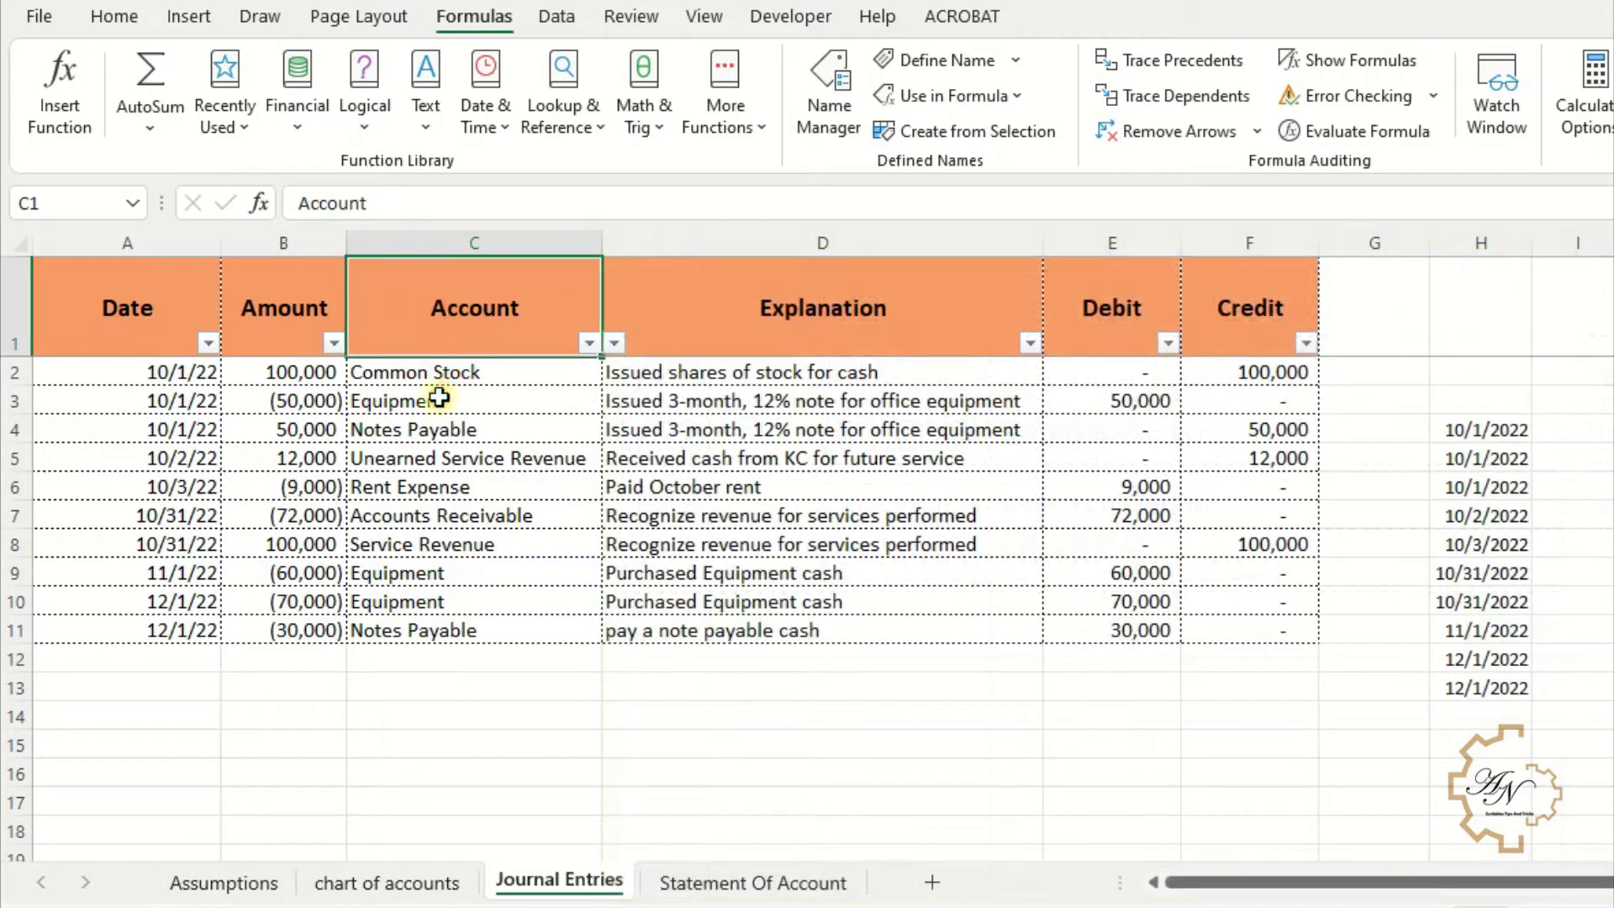
{"action": "left_click", "coordinate": [933, 60]}
{"action": "left_click_drag", "start_coordinate": [407, 728], "coordinate": [86, 733]}
{"action": "type", "text": "=OFFSET($A$1,1,,COUNTA($A:$A)-1)"}
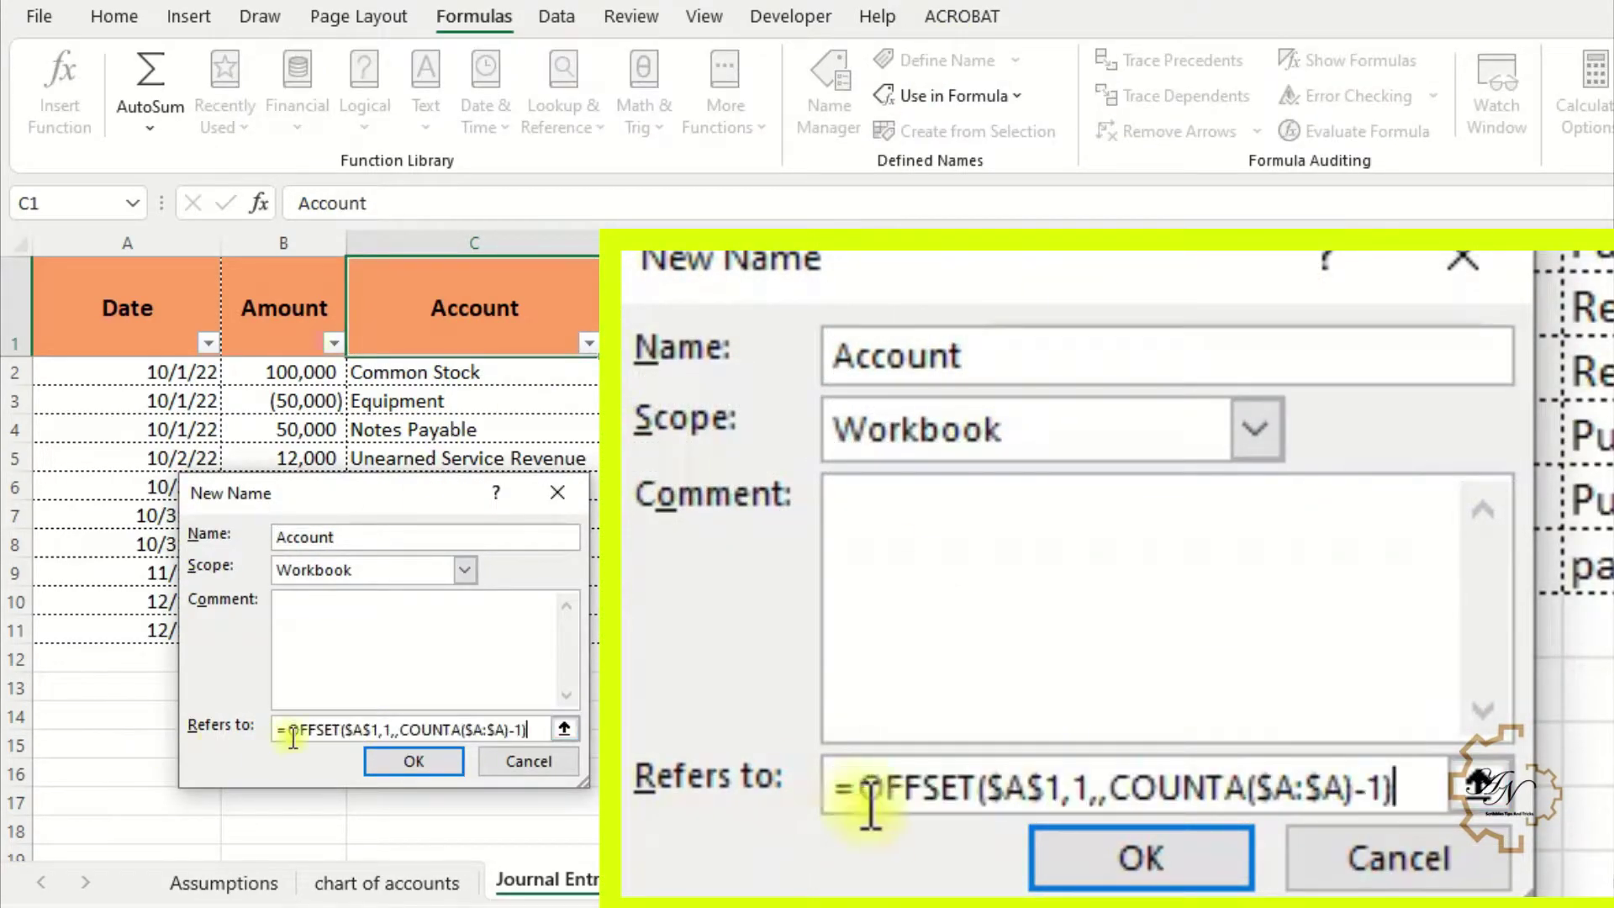
{"action": "left_click_drag", "start_coordinate": [352, 729], "coordinate": [363, 729]}
{"action": "type", "text": "C"}
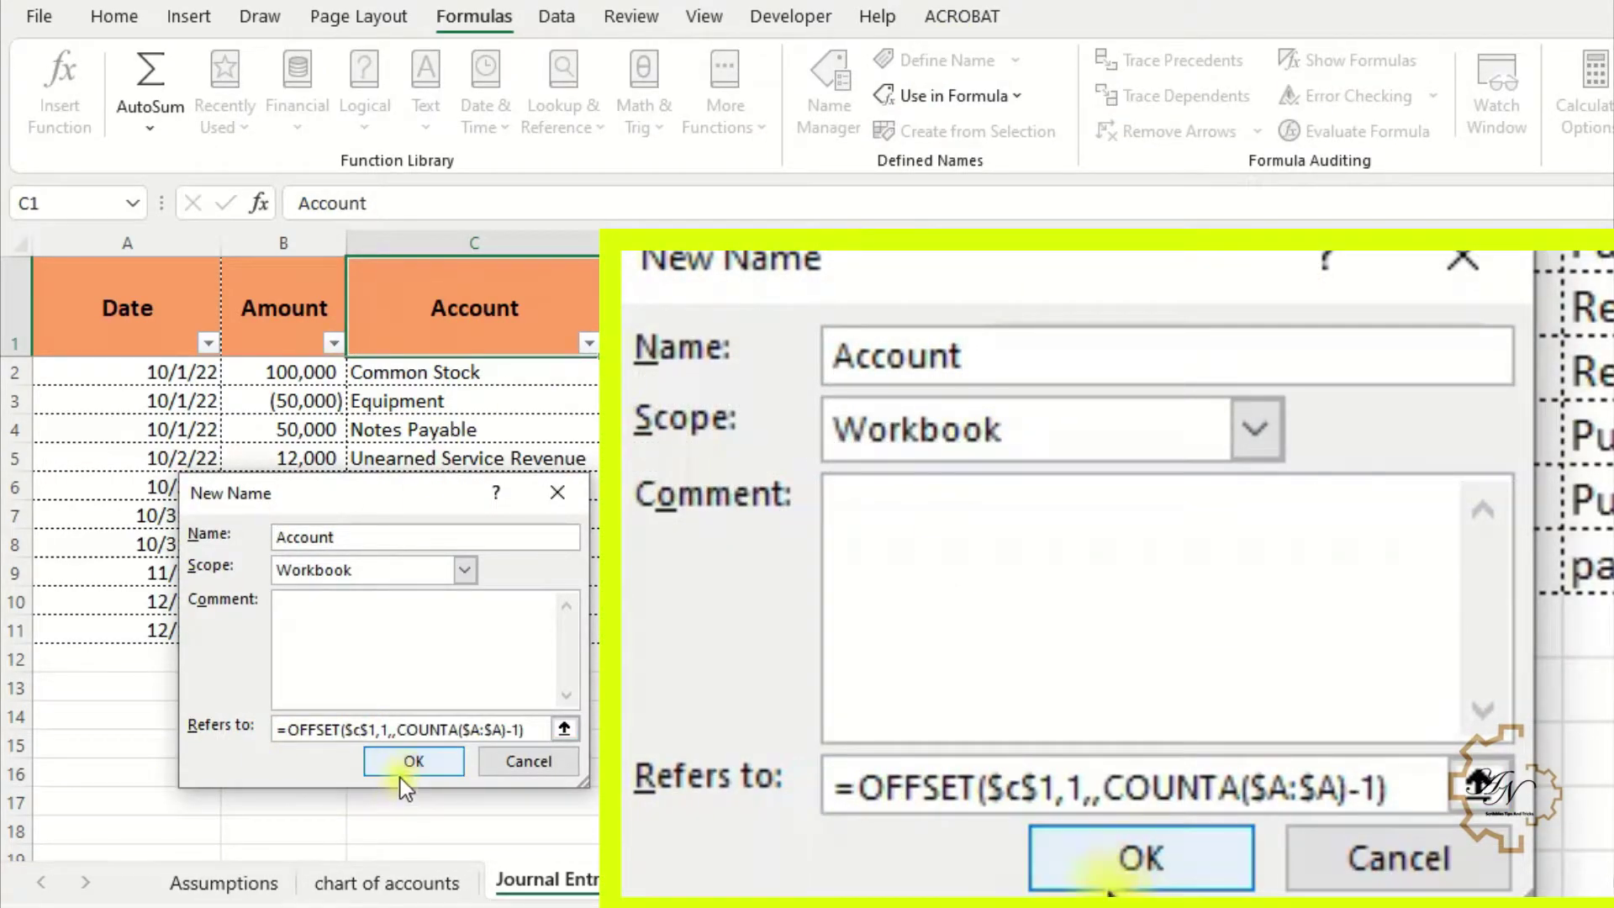
{"action": "left_click", "coordinate": [401, 761]}
Step: Define the workbook-scoped name Explanation from cell D1, referring to =OFFSET($D$1,1,,COUNTA($A:$A)-1)
{"action": "left_click", "coordinate": [748, 319]}
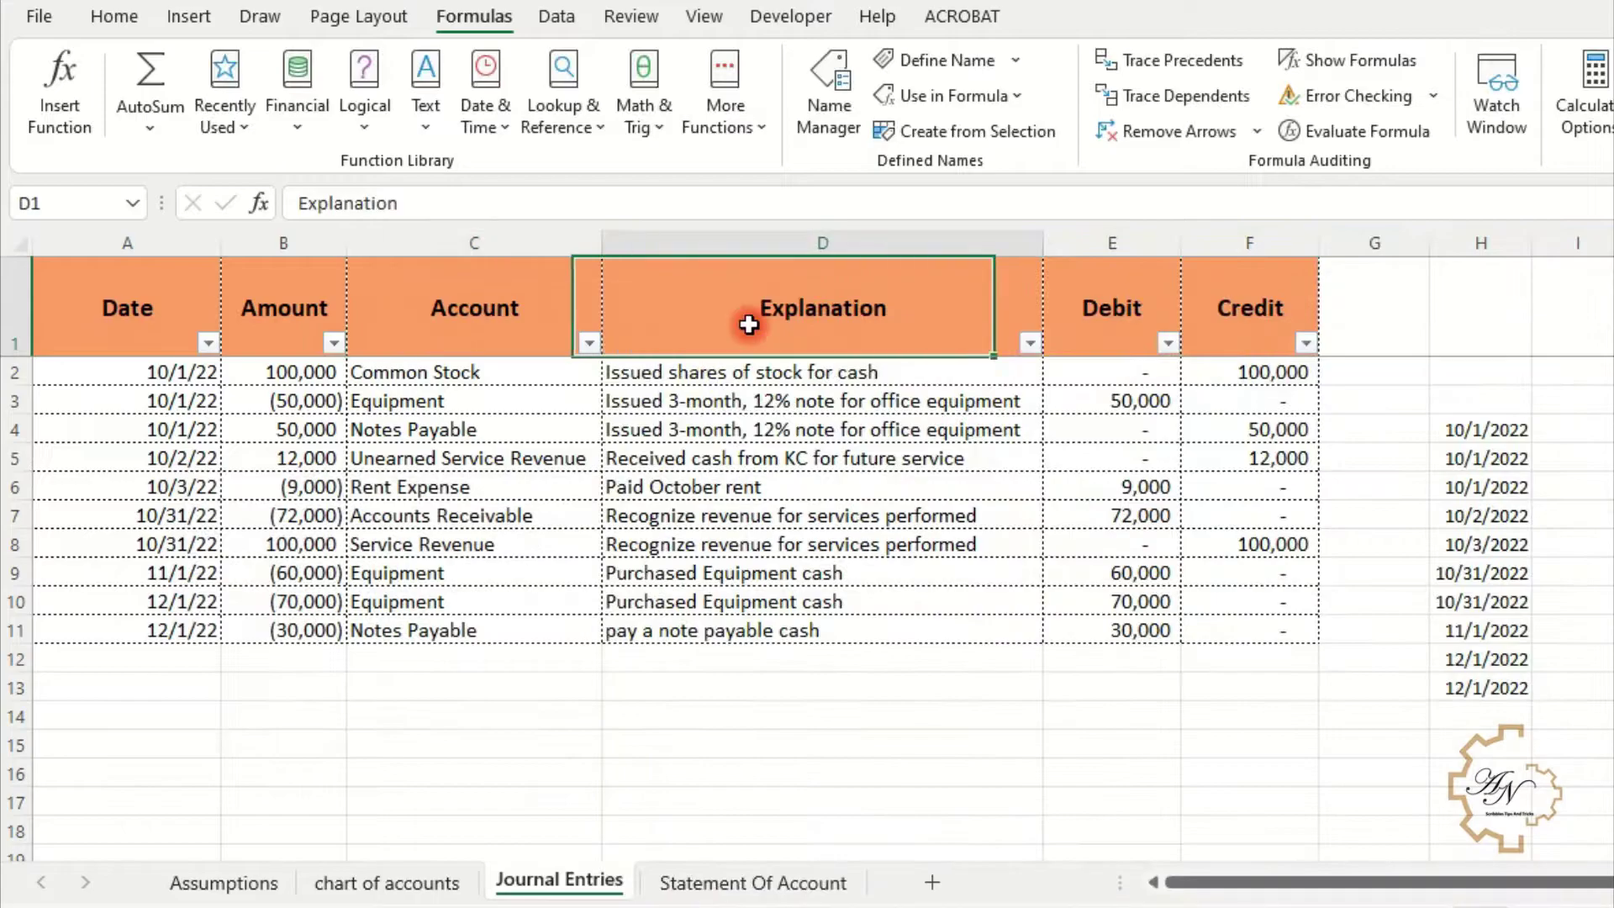
{"action": "left_click", "coordinate": [934, 63]}
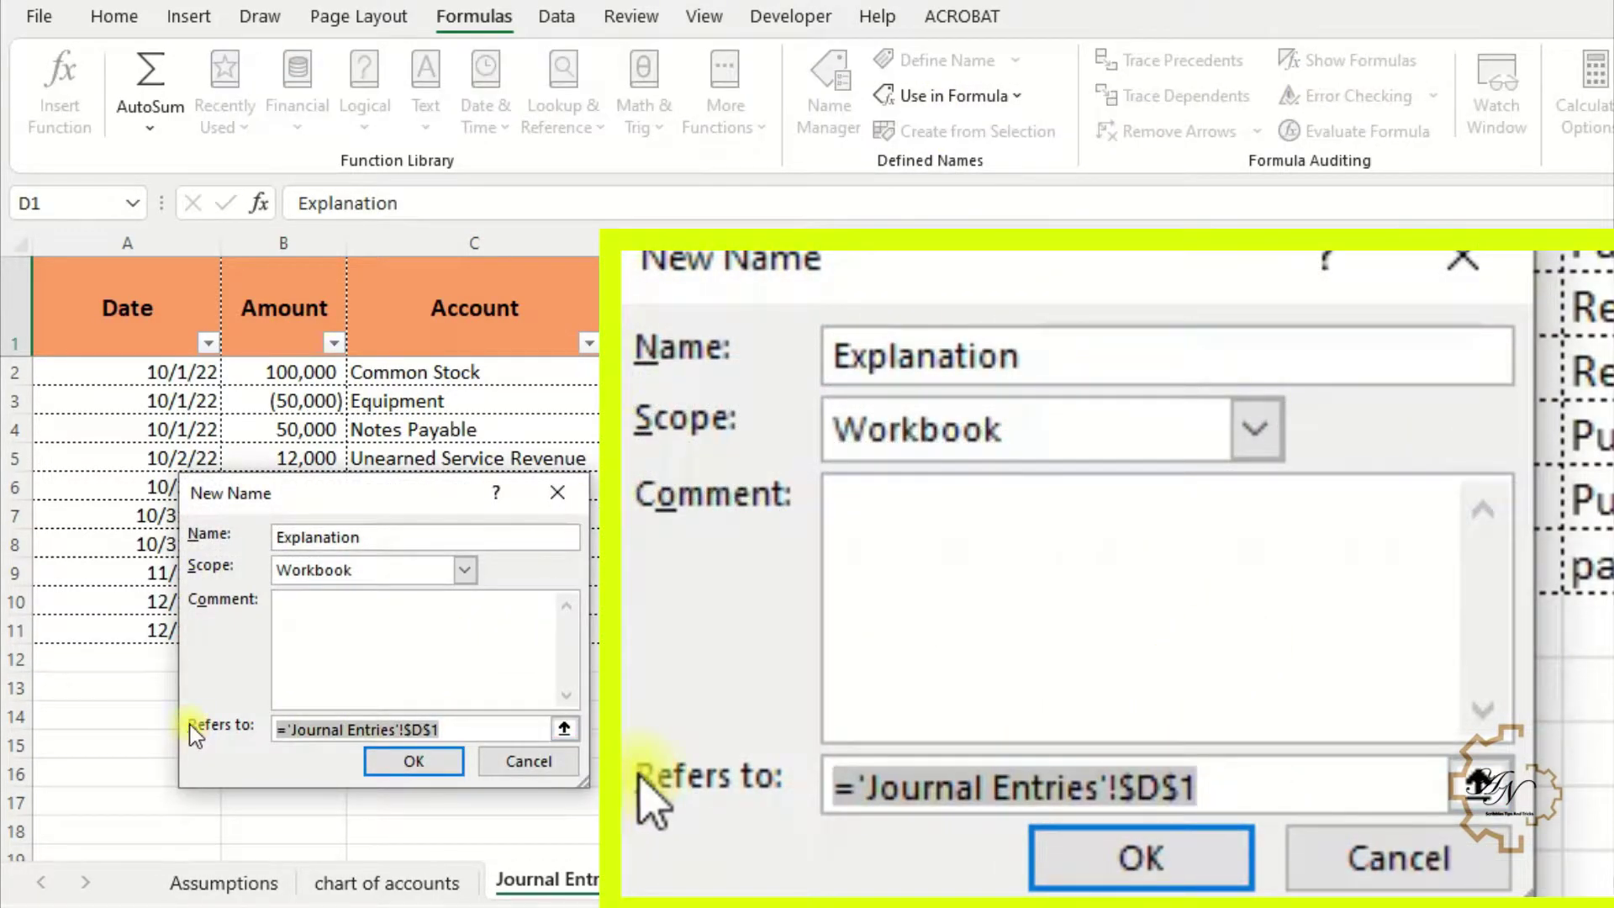
{"action": "type", "text": "=OFFSET($A$1,1,,COUNTA($A:$A)-1)"}
{"action": "left_click_drag", "start_coordinate": [351, 729], "coordinate": [362, 729]}
{"action": "type", "text": "d"}
{"action": "left_click", "coordinate": [413, 760]}
Step: Define the workbook-scoped name Debit from cell E1, referring to =OFFSET($E$1,1,,COUNTA($A:$A)-1)
{"action": "left_click", "coordinate": [1109, 320]}
{"action": "left_click", "coordinate": [935, 61]}
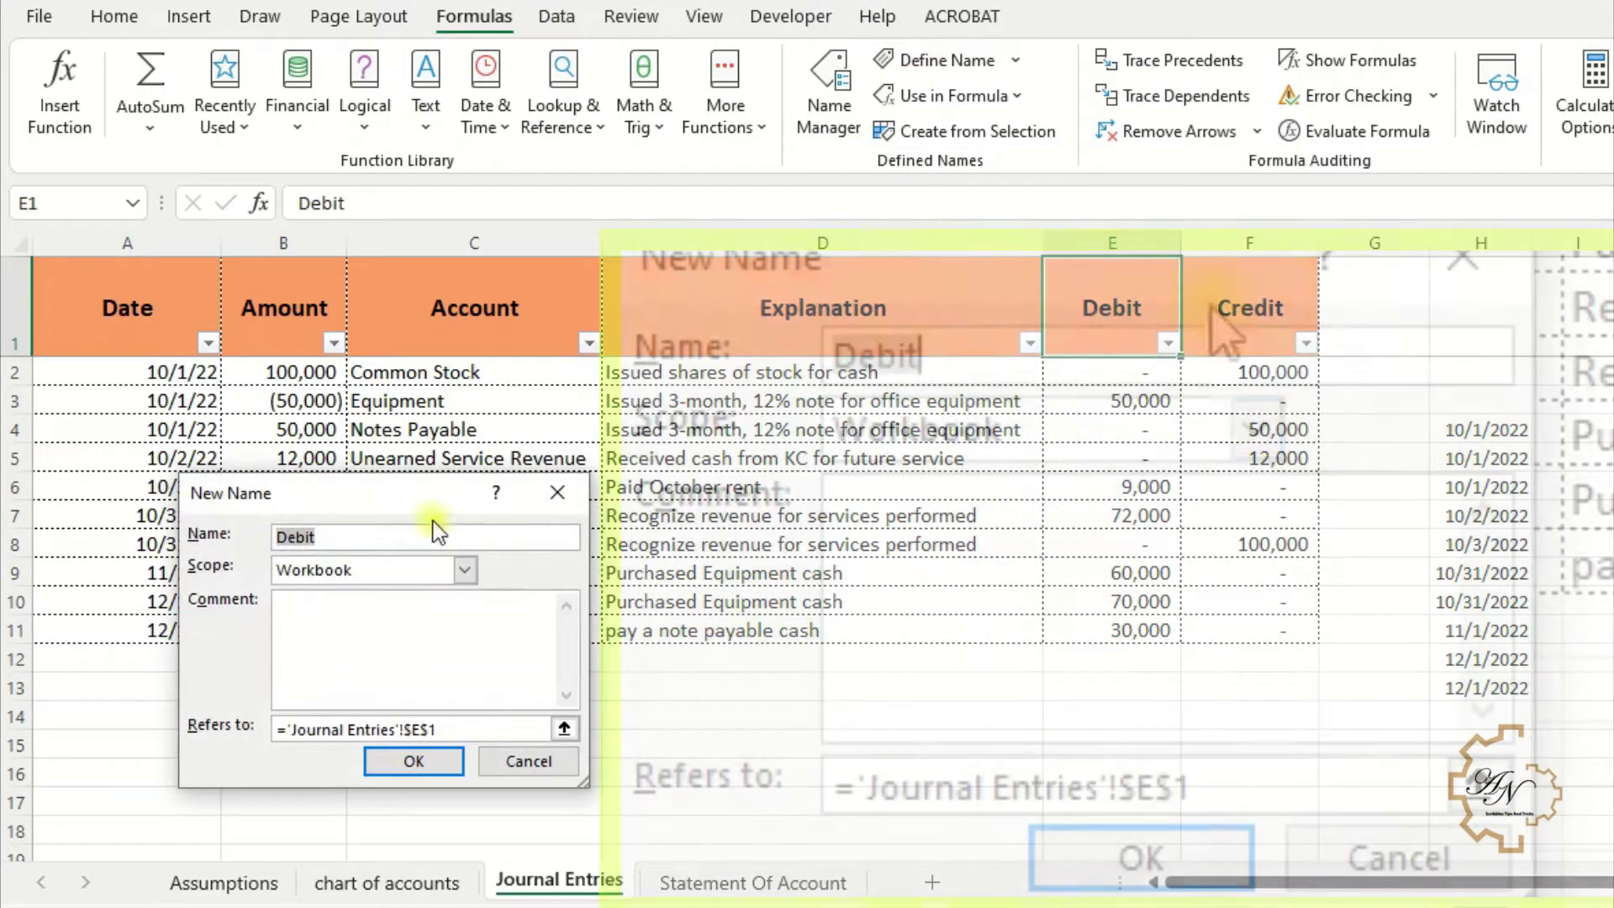
{"action": "left_click_drag", "start_coordinate": [471, 730], "coordinate": [79, 706]}
{"action": "type", "text": "=OFFSET($A$1,1,,COUNTA($A:$A)-1)"}
{"action": "left_click", "coordinate": [357, 731]}
{"action": "left_click_drag", "start_coordinate": [353, 730], "coordinate": [363, 729]}
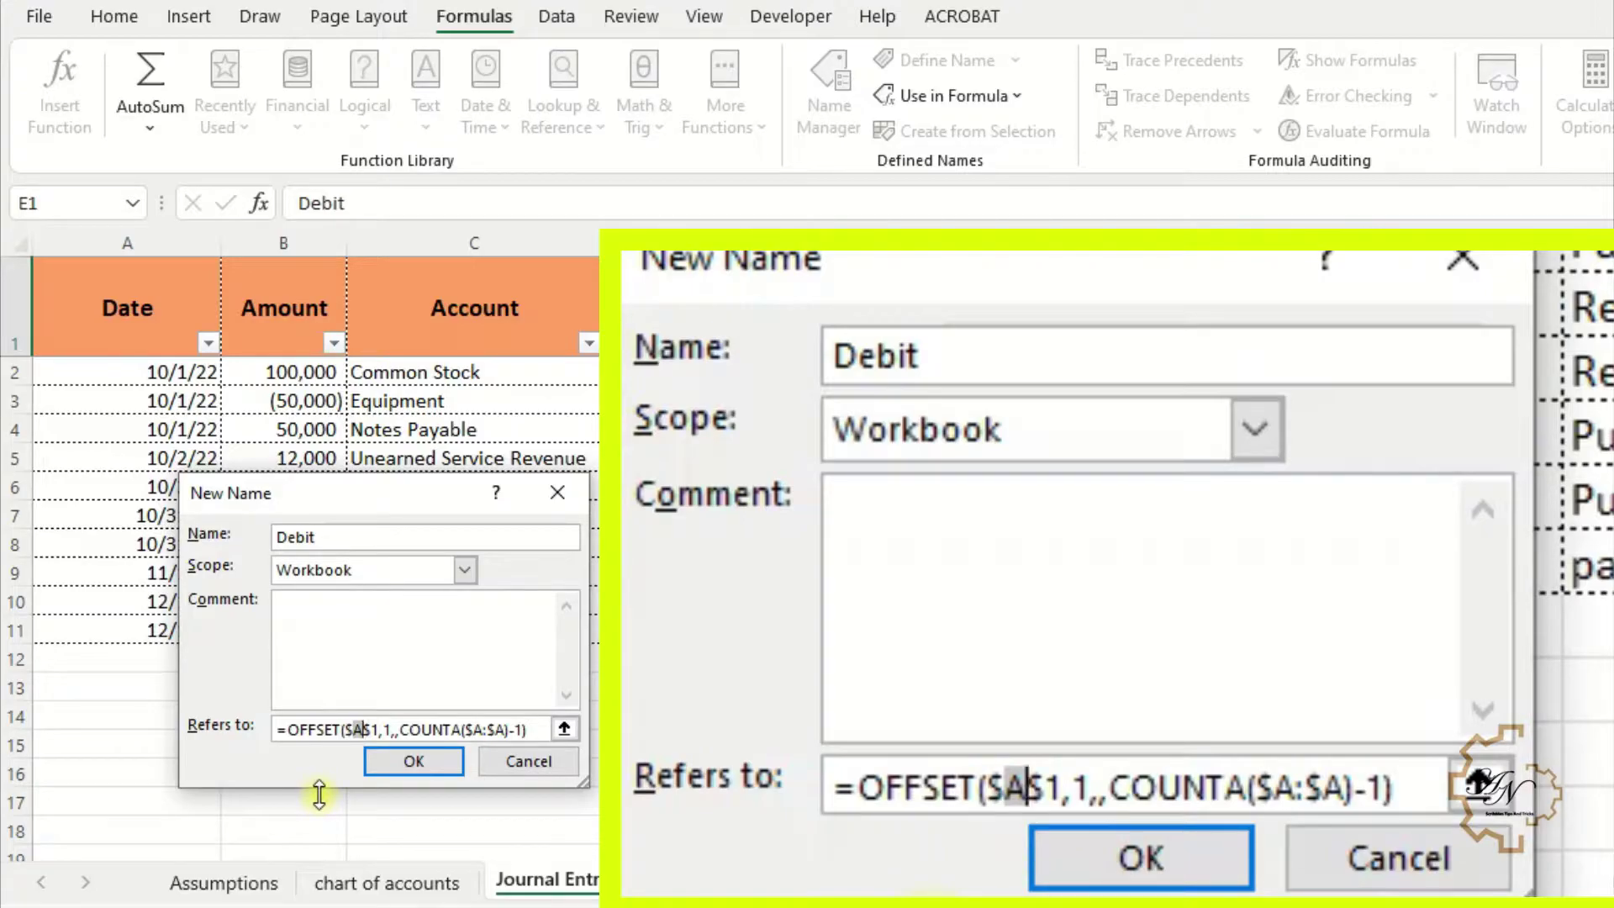
{"action": "type", "text": "E"}
{"action": "left_click", "coordinate": [412, 761]}
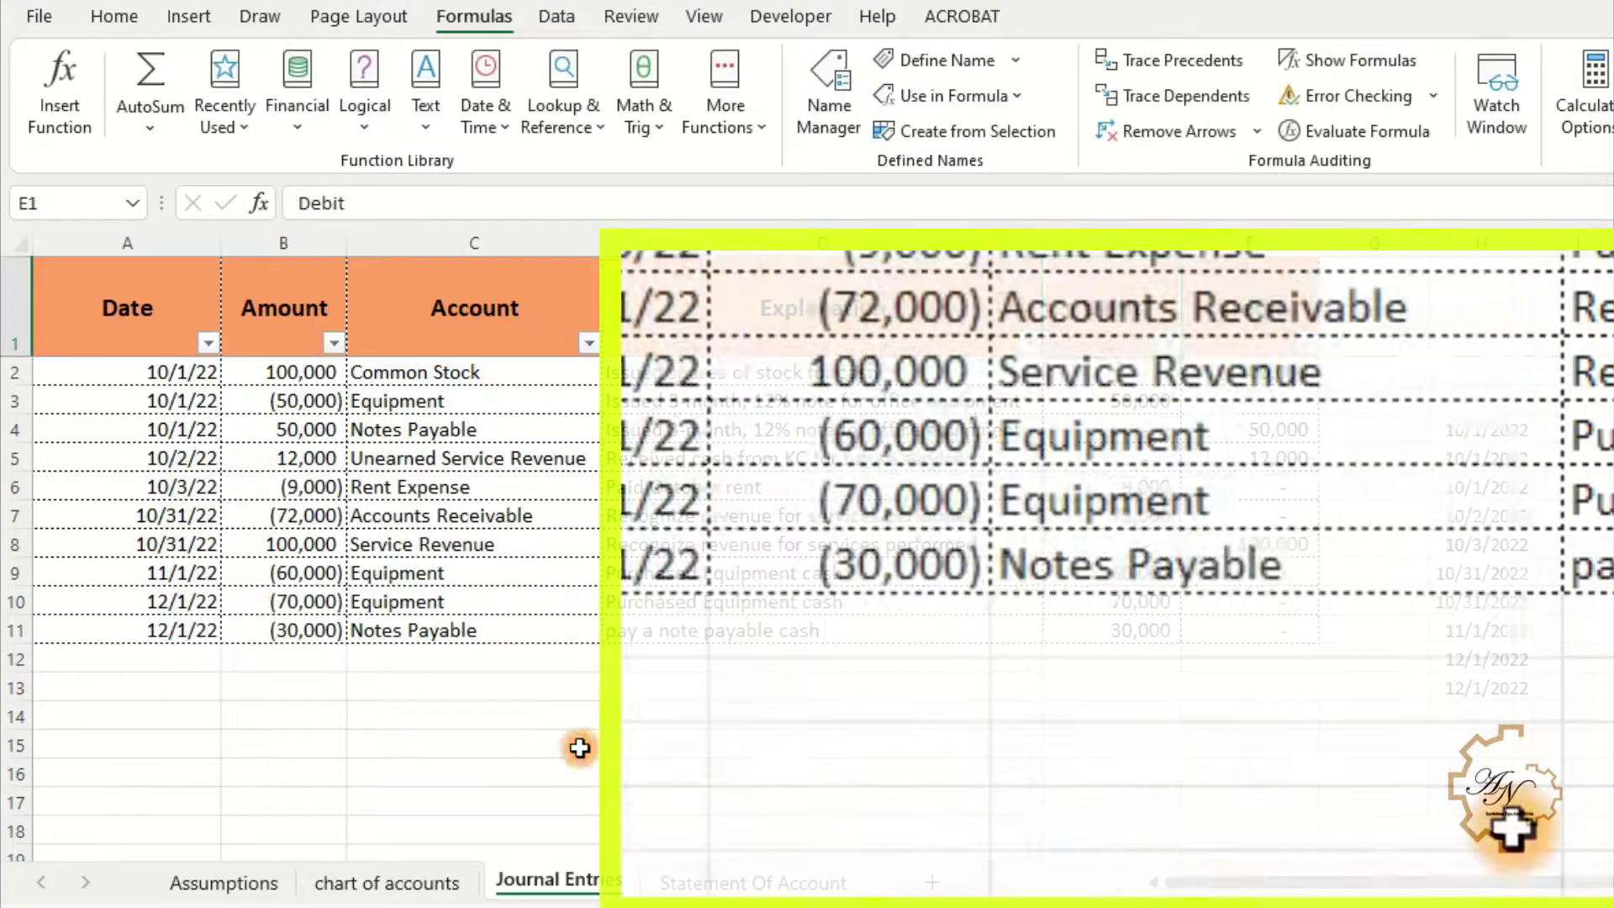
Step: Define the workbook-scoped name Credit from cell F1, referring to =OFFSET($F$1,1,,COUNTA($A:$A)-1)
{"action": "left_click", "coordinate": [1243, 314]}
{"action": "left_click", "coordinate": [933, 60]}
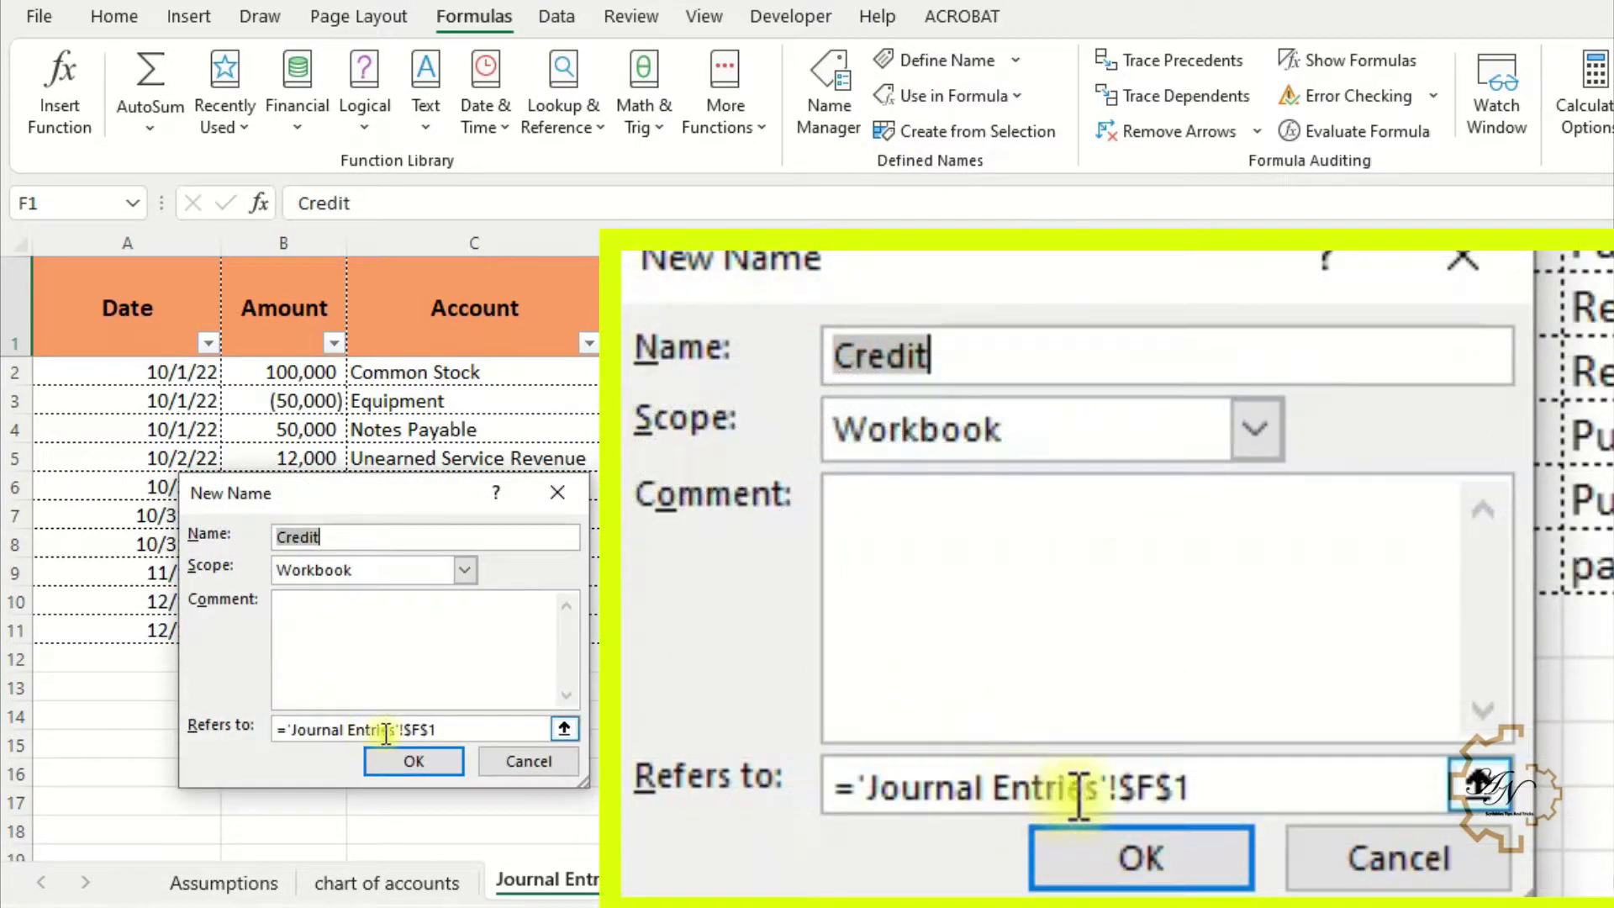
{"action": "triple_click", "coordinate": [383, 729]}
{"action": "type", "text": "=OFFSET($A$1,1,,COUNTA($A:$A)-1)"}
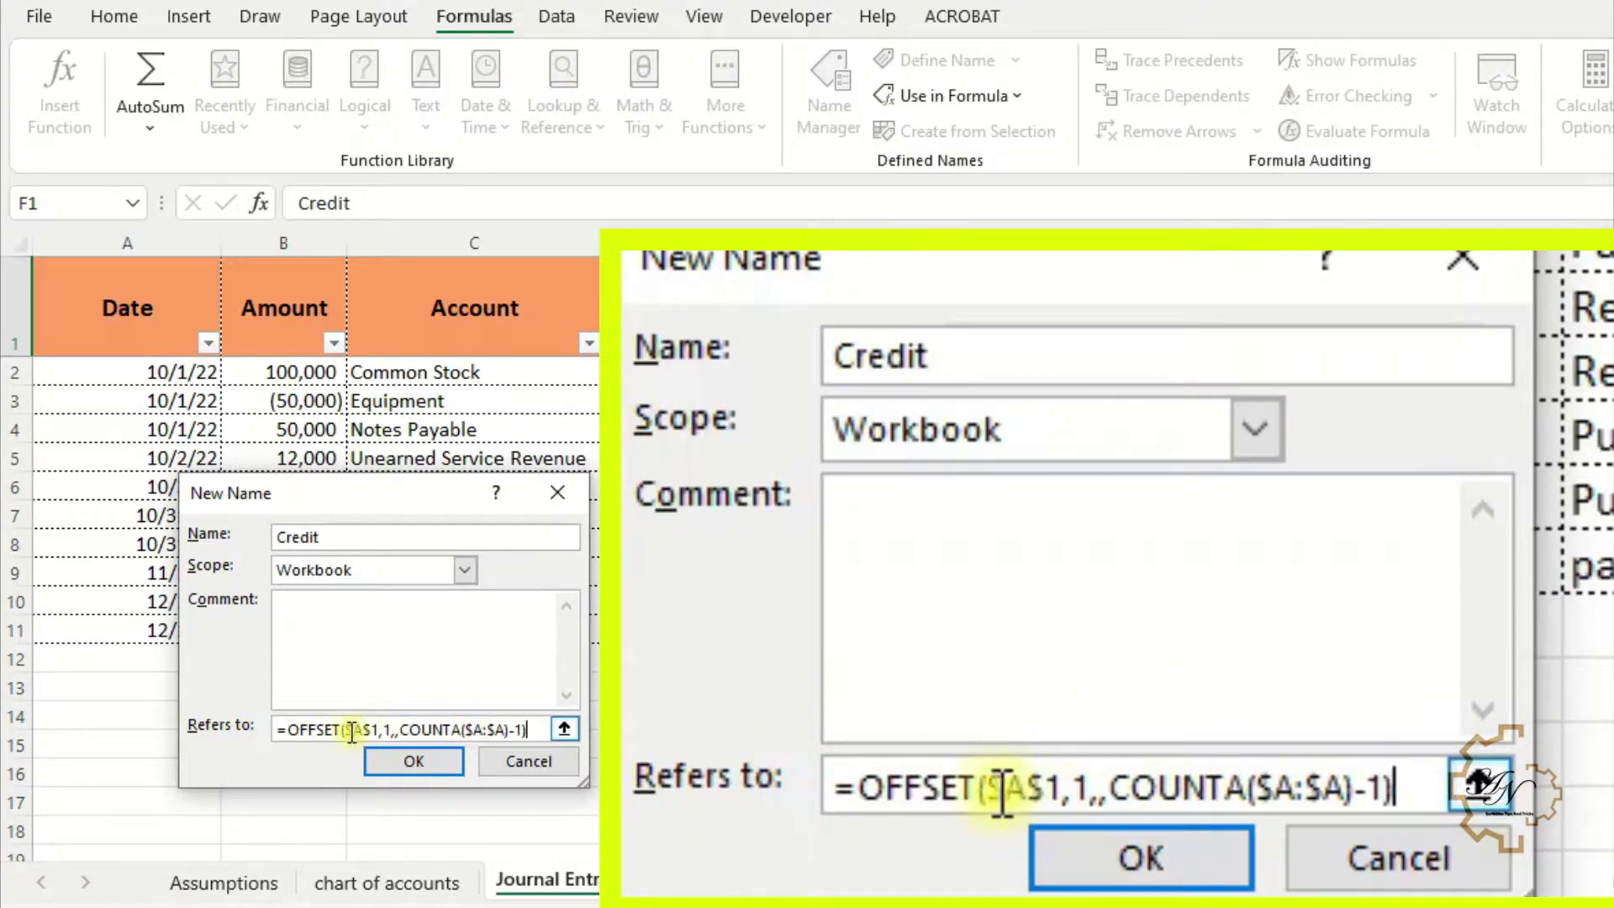
{"action": "left_click", "coordinate": [359, 731]}
{"action": "type", "text": "F"}
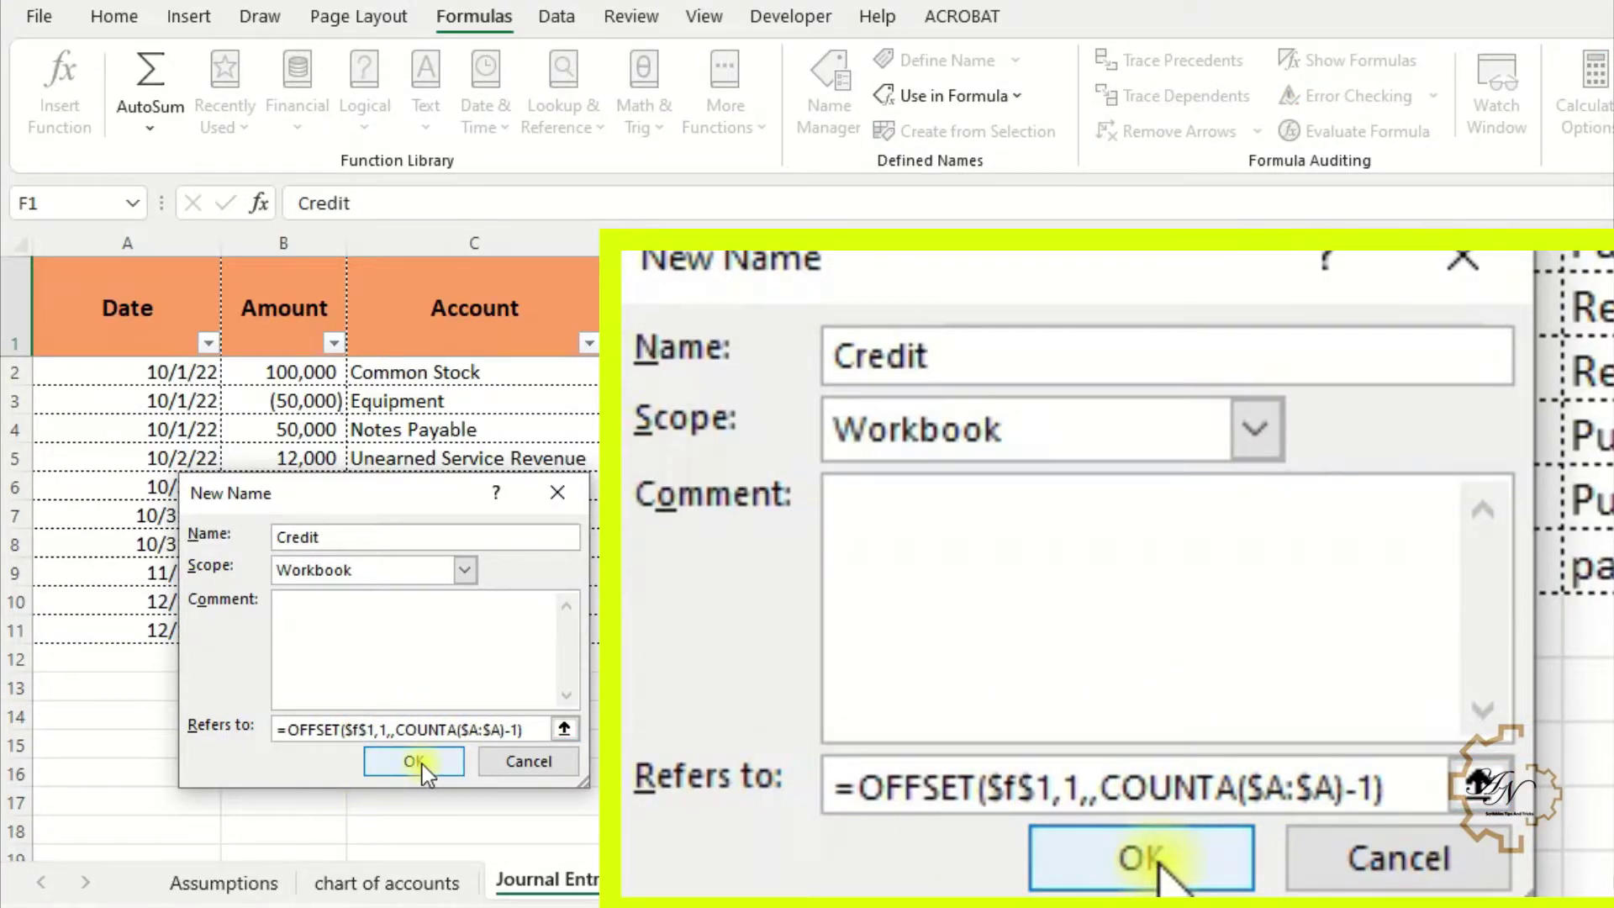
{"action": "left_click", "coordinate": [413, 761]}
Step: Enter =Credit in cell I4 and compare the spilled values with the journal's Credit column
{"action": "left_click", "coordinate": [1542, 428]}
{"action": "type", "text": "="}
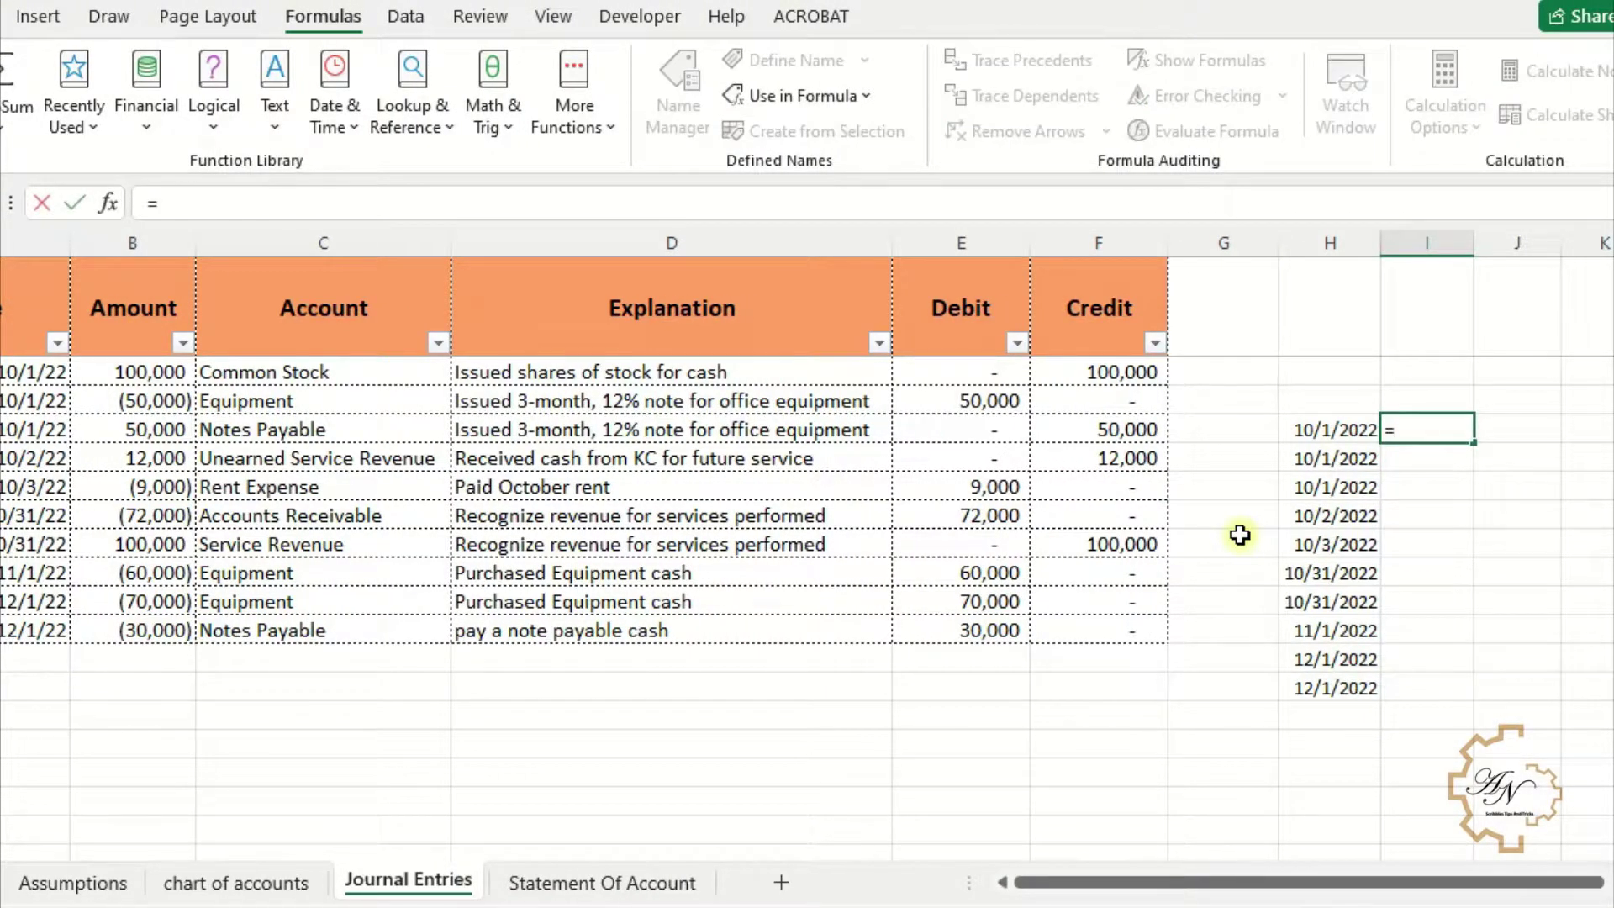
{"action": "type", "text": "cre"}
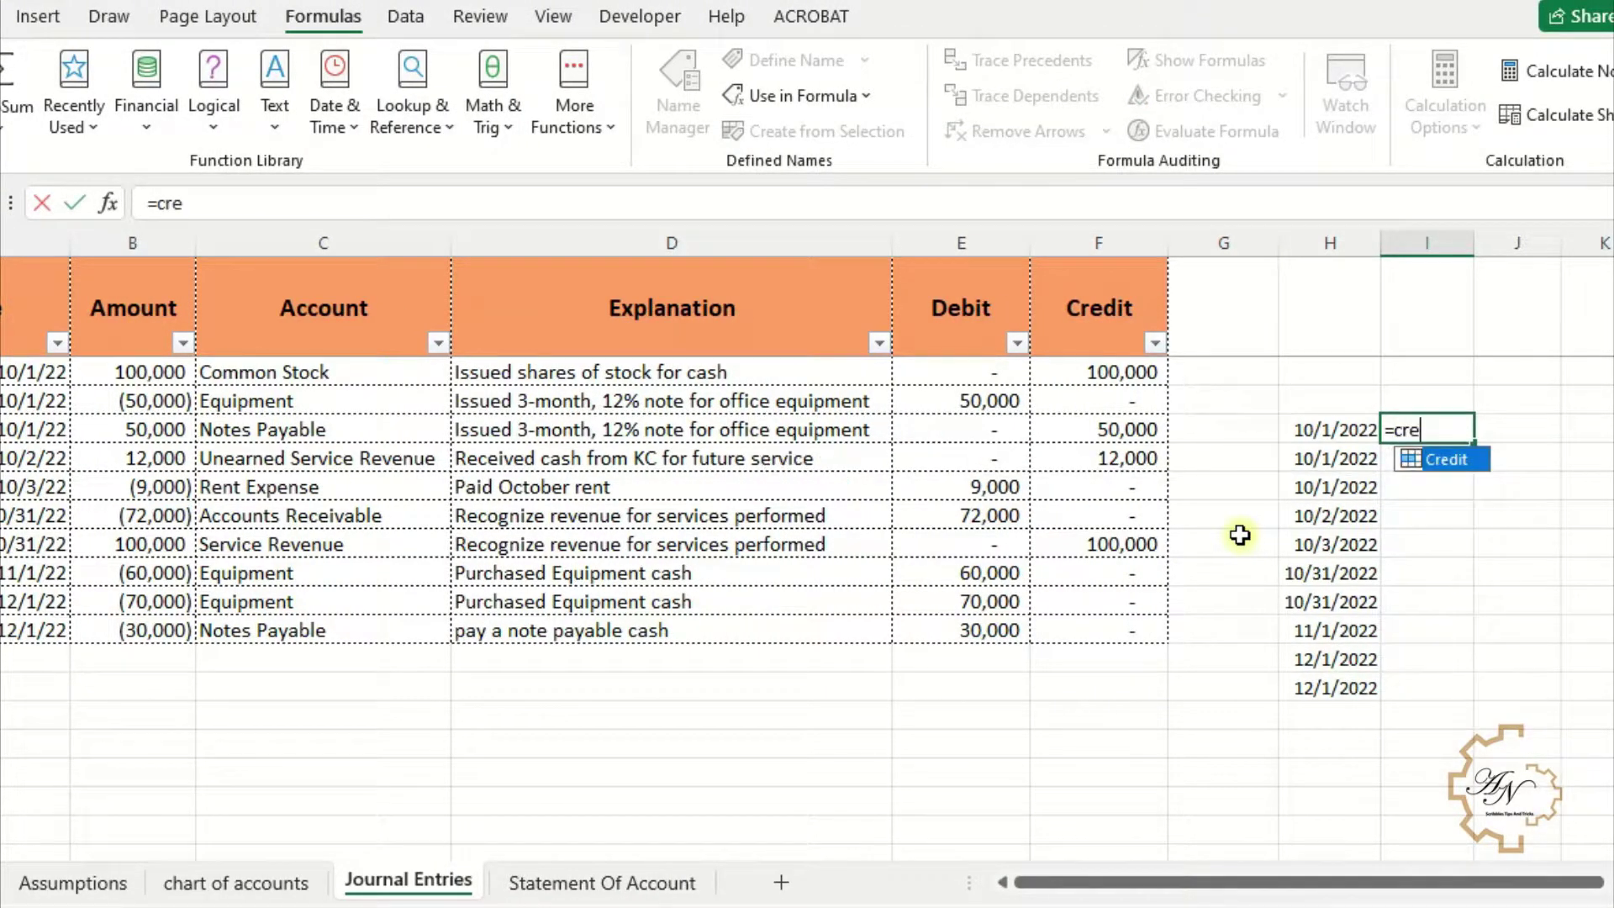
{"action": "double_click", "coordinate": [1439, 461]}
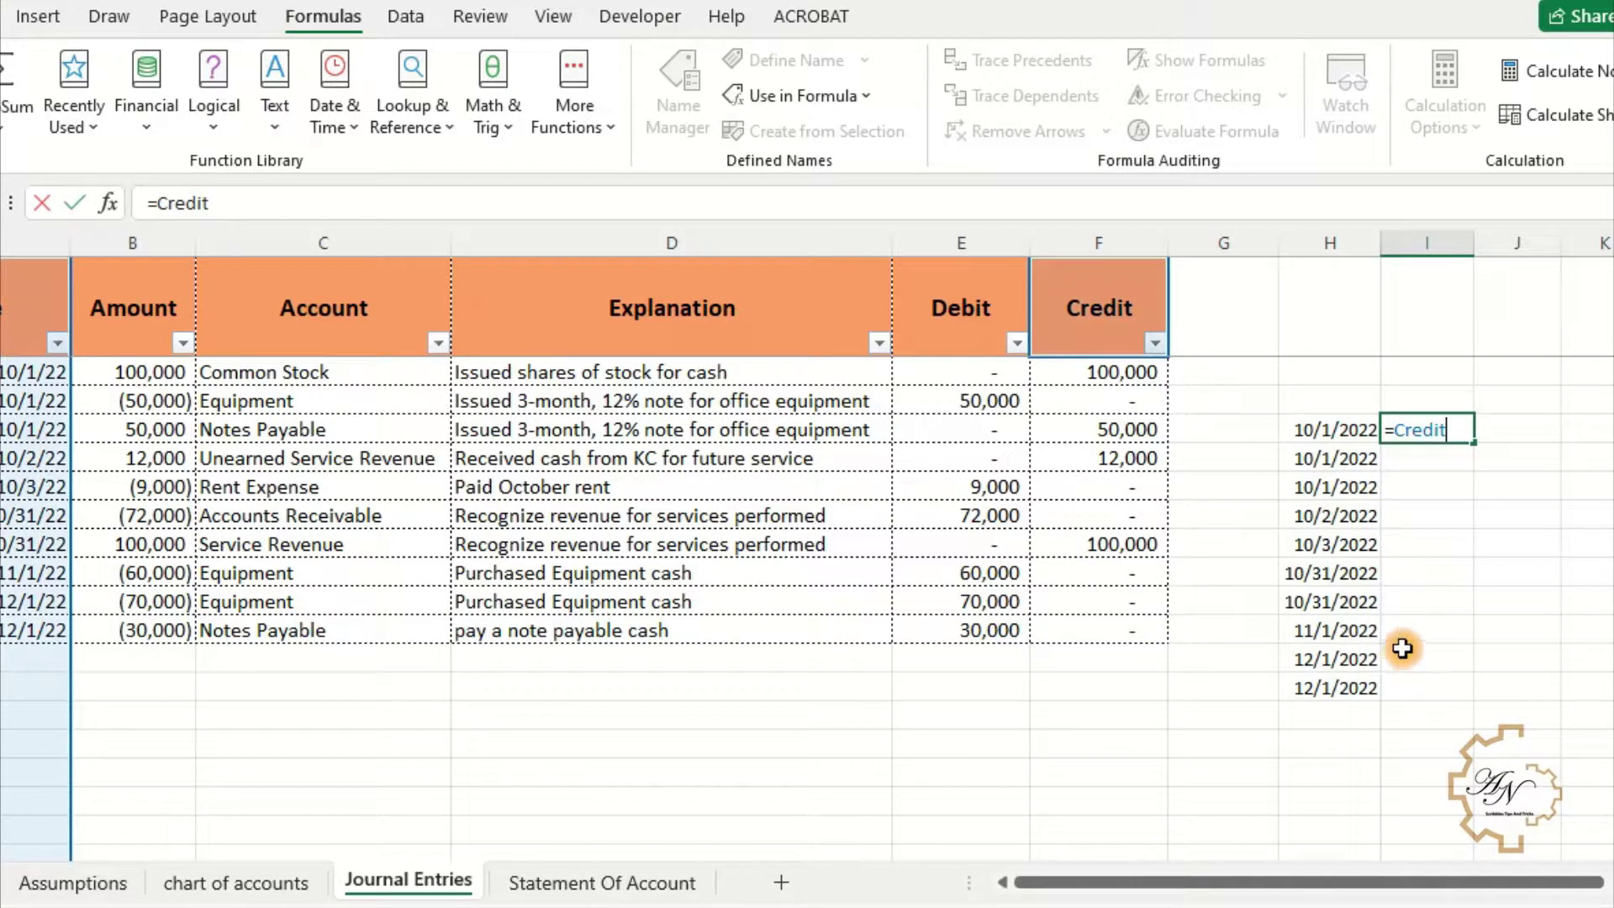
{"action": "key", "text": "Return"}
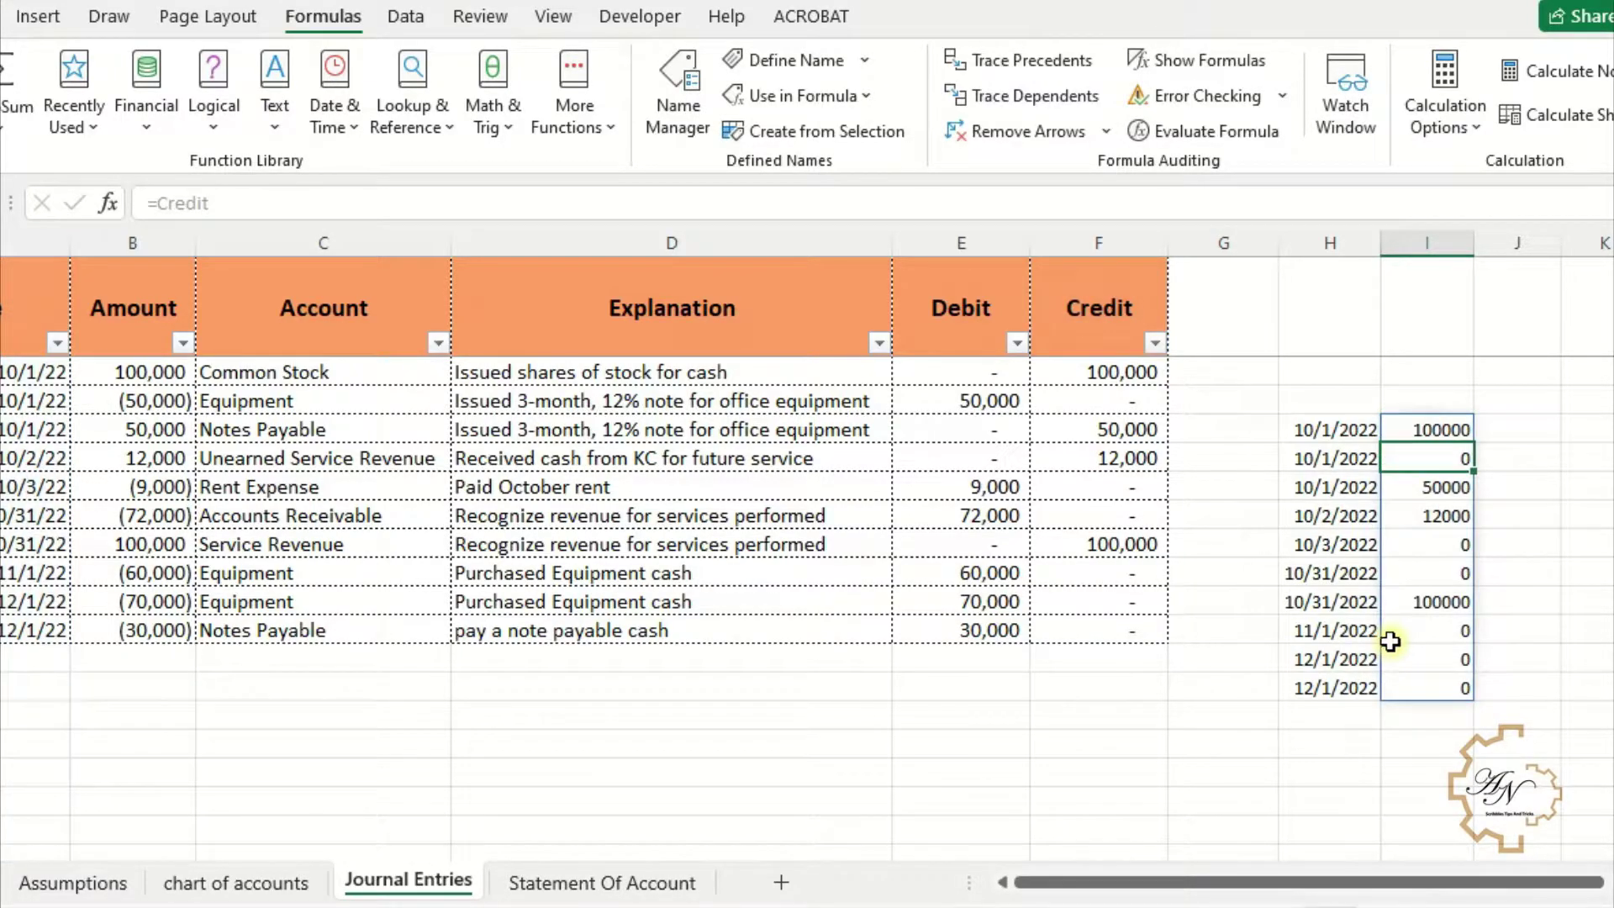
{"action": "left_click", "coordinate": [1137, 372]}
{"action": "left_click", "coordinate": [1138, 405]}
{"action": "left_click_drag", "start_coordinate": [1423, 428], "coordinate": [1416, 681]}
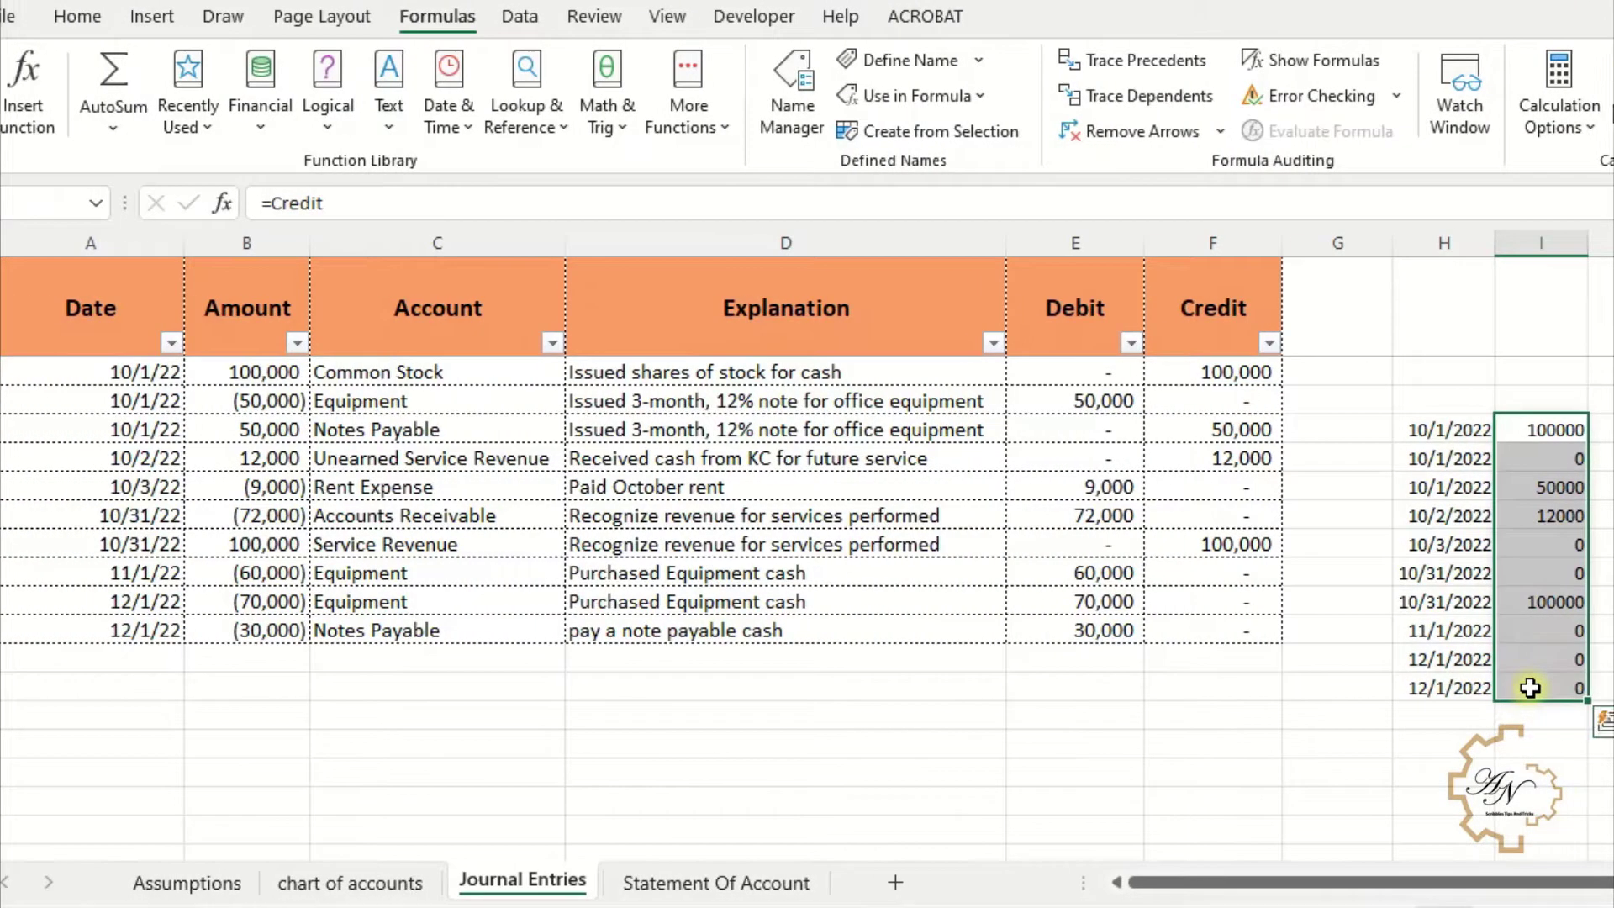
Step: Clear the spilled test formulas from H4:I13 beside the journal
{"action": "key", "text": "Left"}
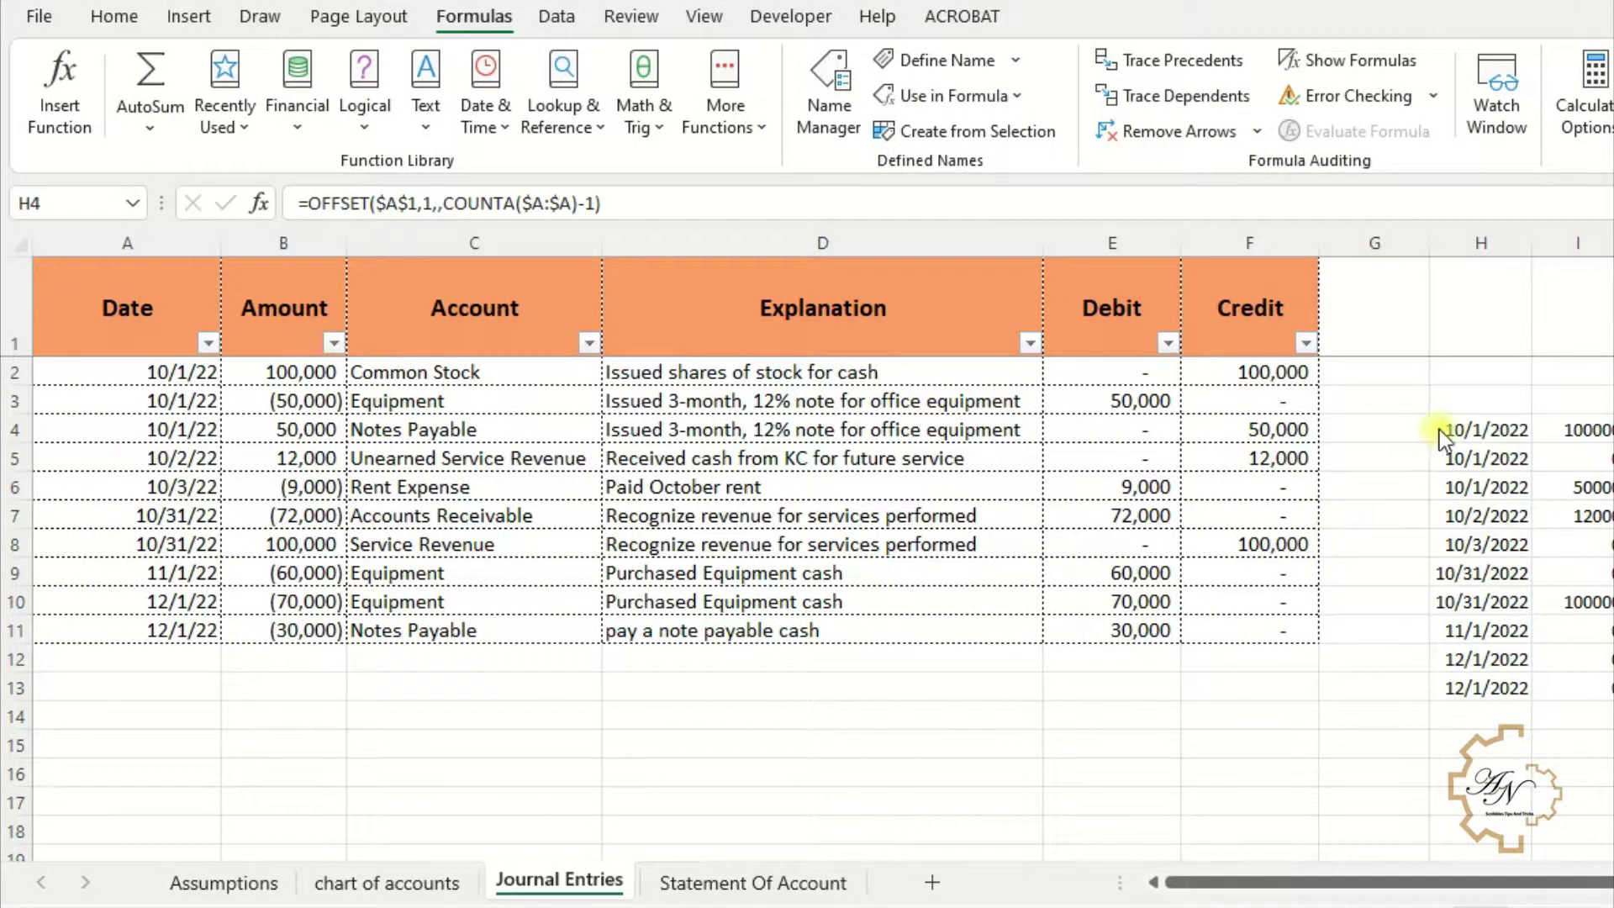
{"action": "key", "text": "ctrl+a"}
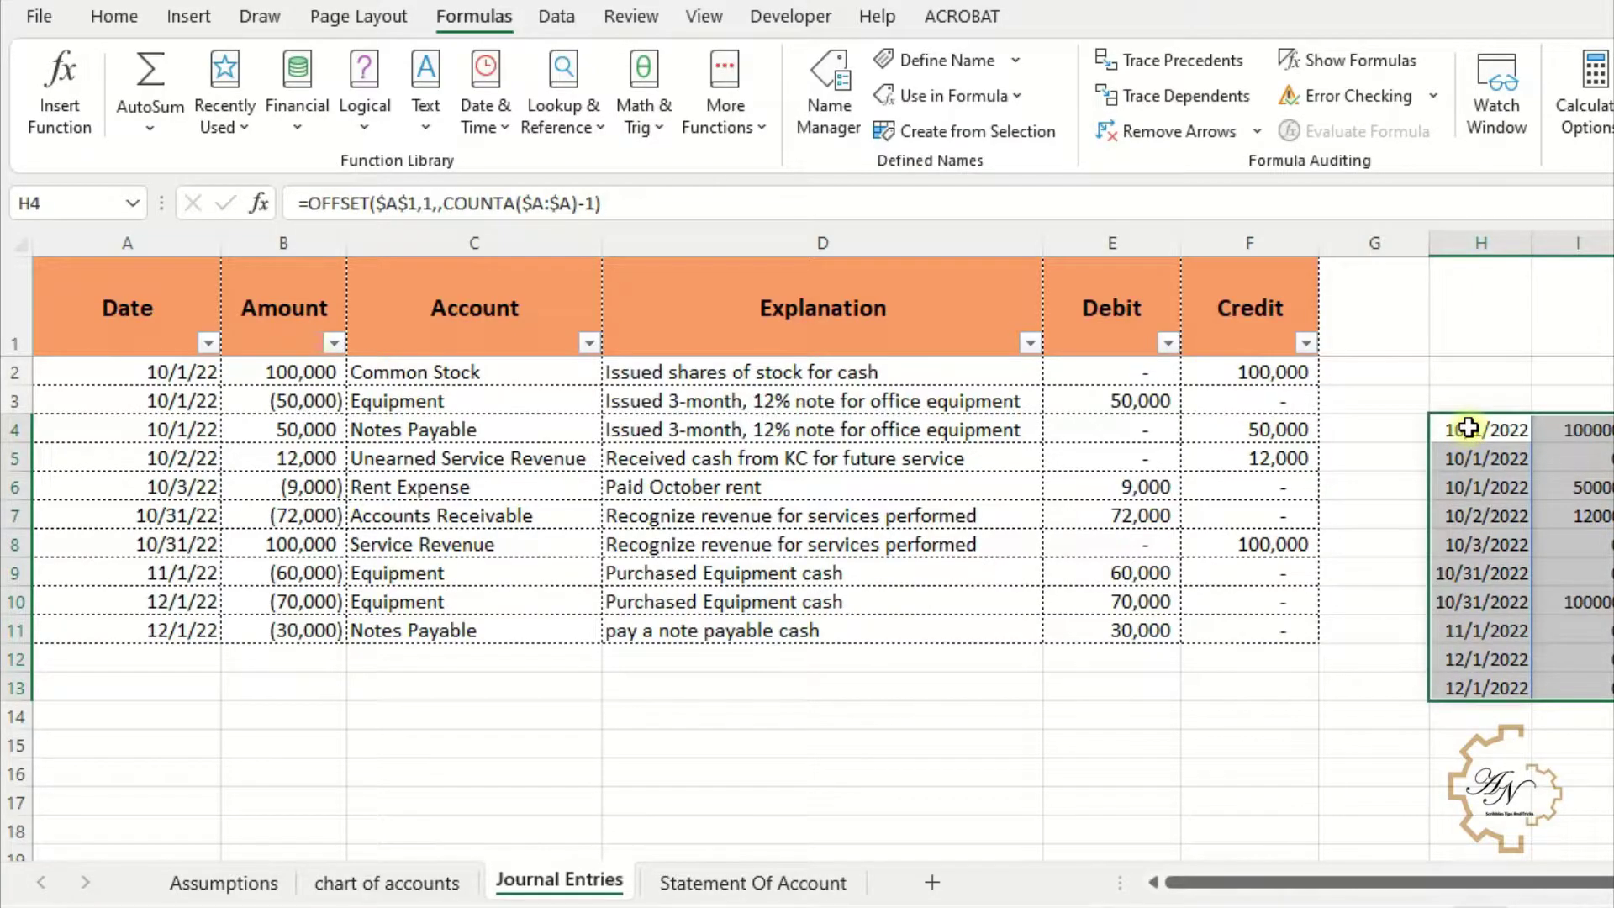
{"action": "key", "text": "Delete"}
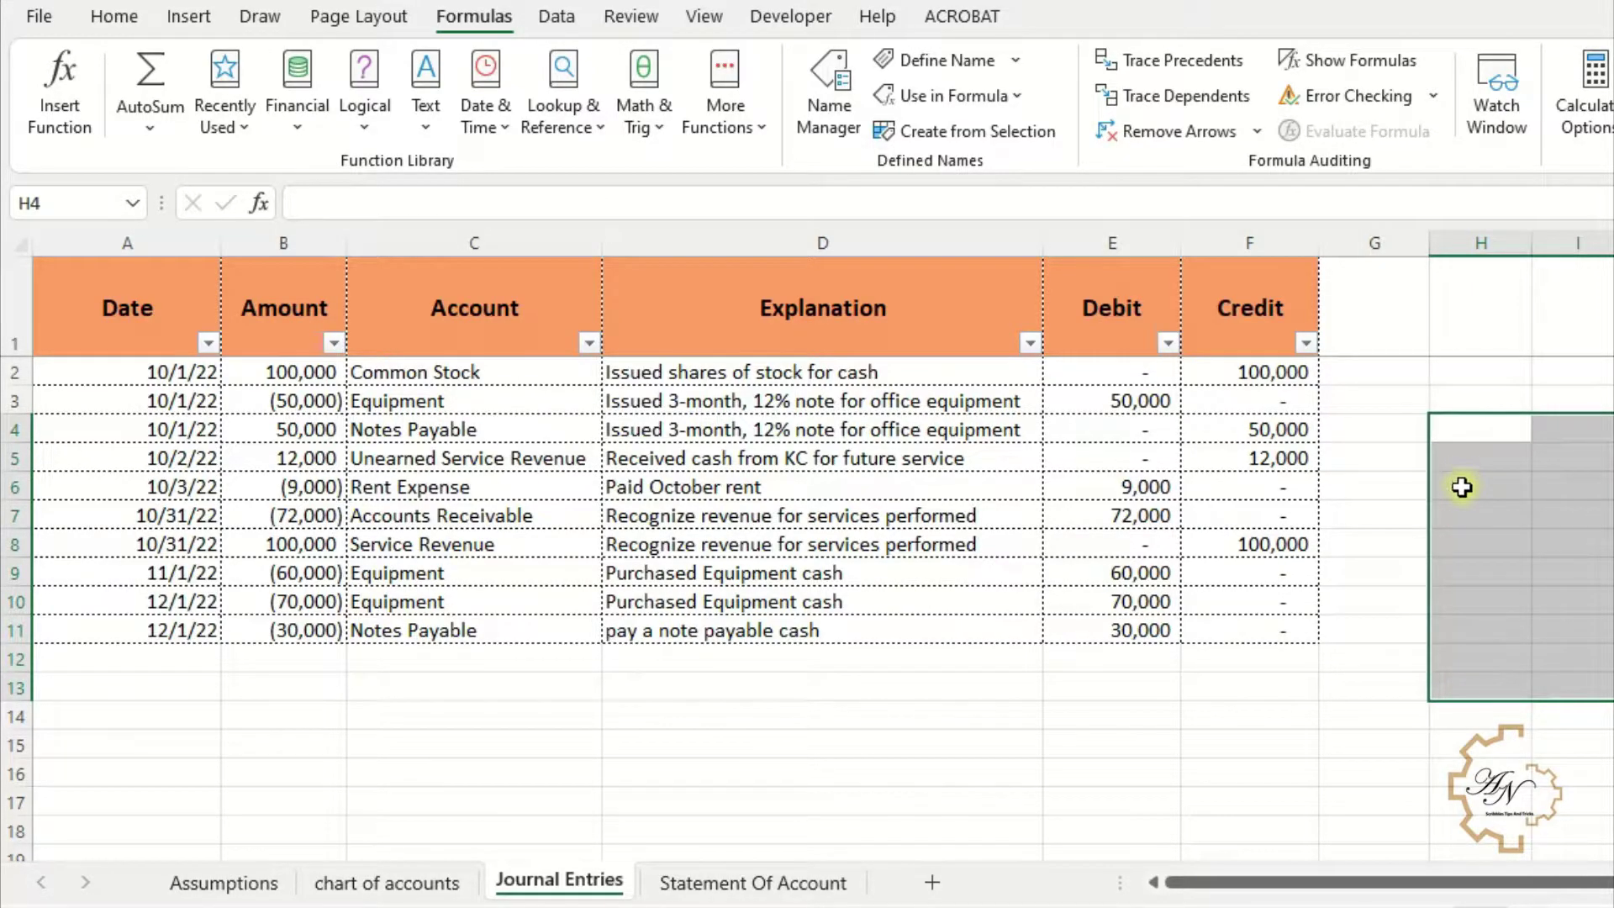
Step: Link cell G1 of Journal Entries to the account name with ='Statement Of Account'!H5
{"action": "left_click", "coordinate": [1377, 344]}
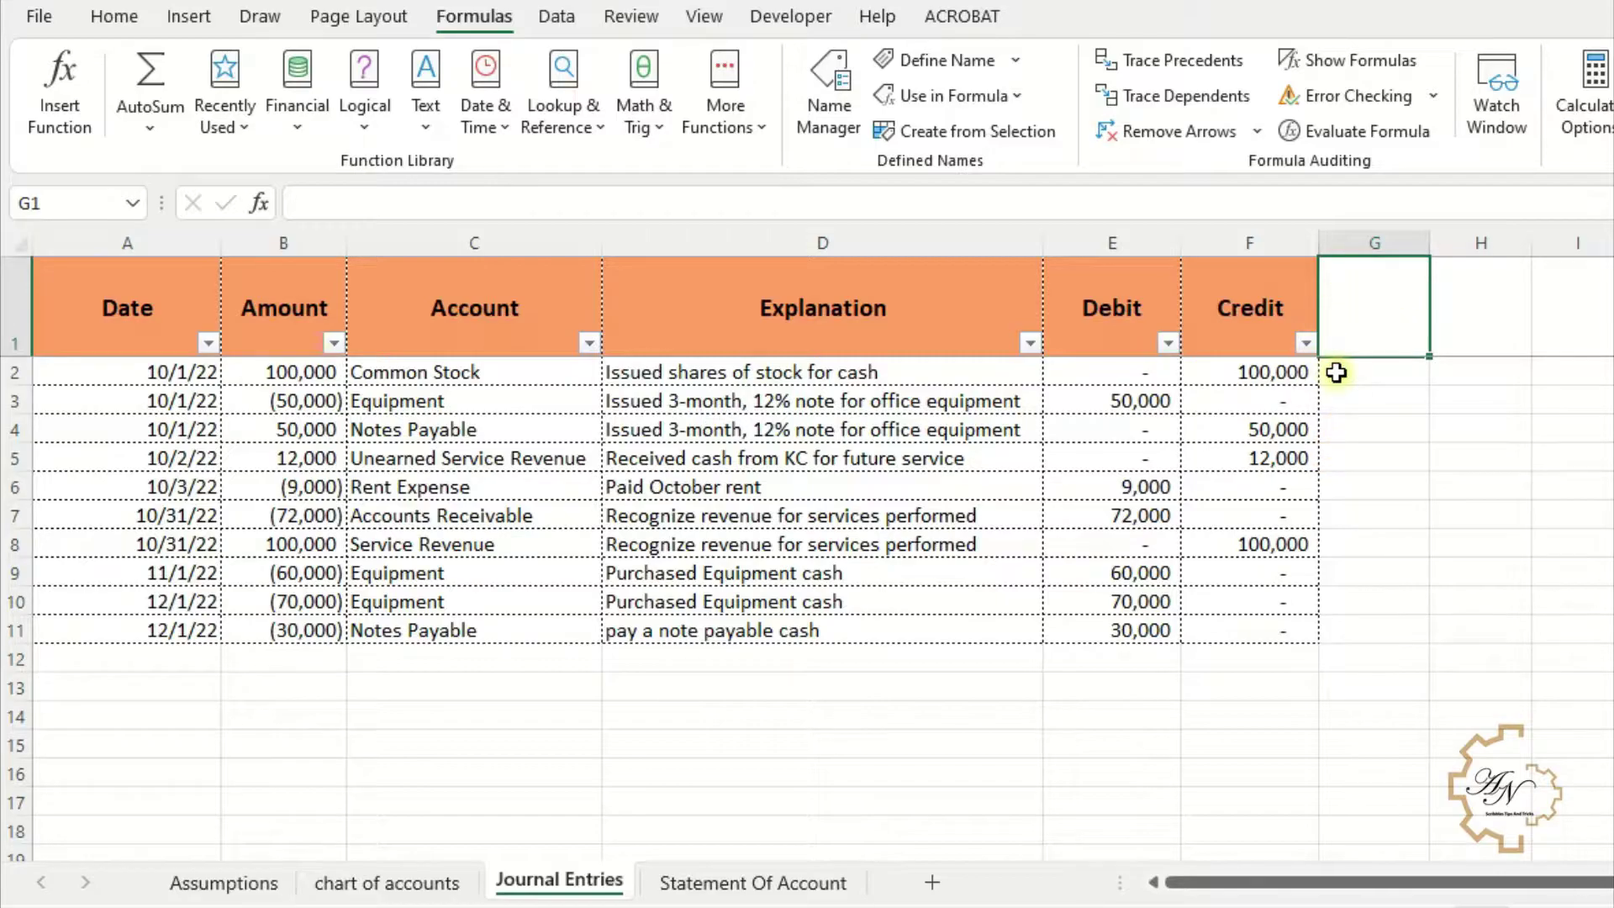
{"action": "type", "text": "="}
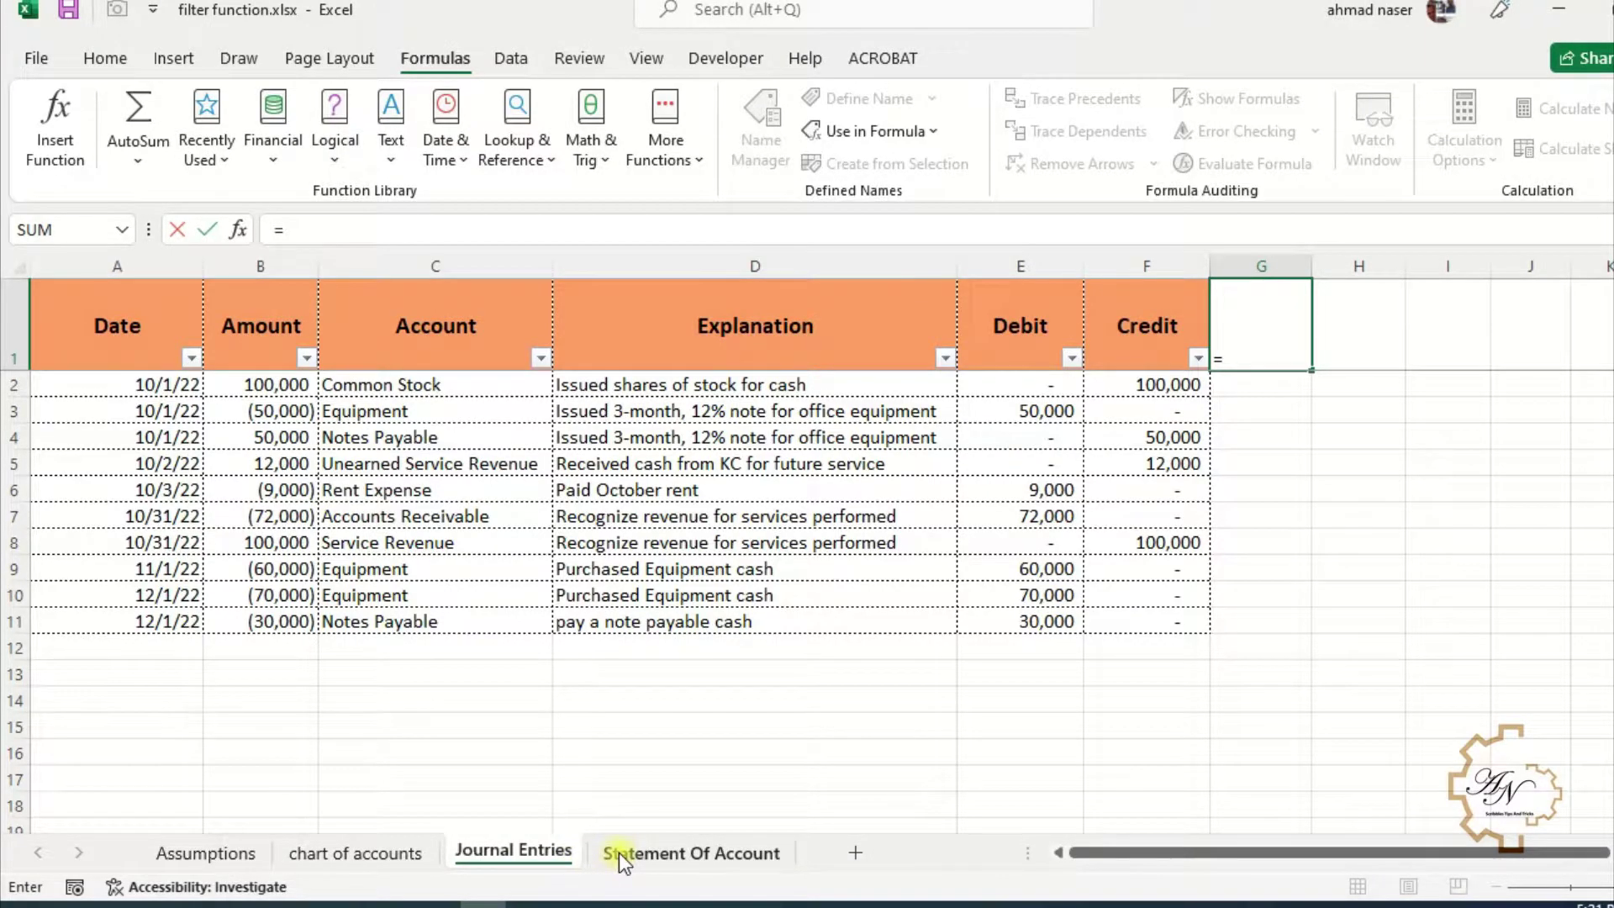
{"action": "left_click", "coordinate": [618, 853]}
{"action": "left_click", "coordinate": [1375, 439]}
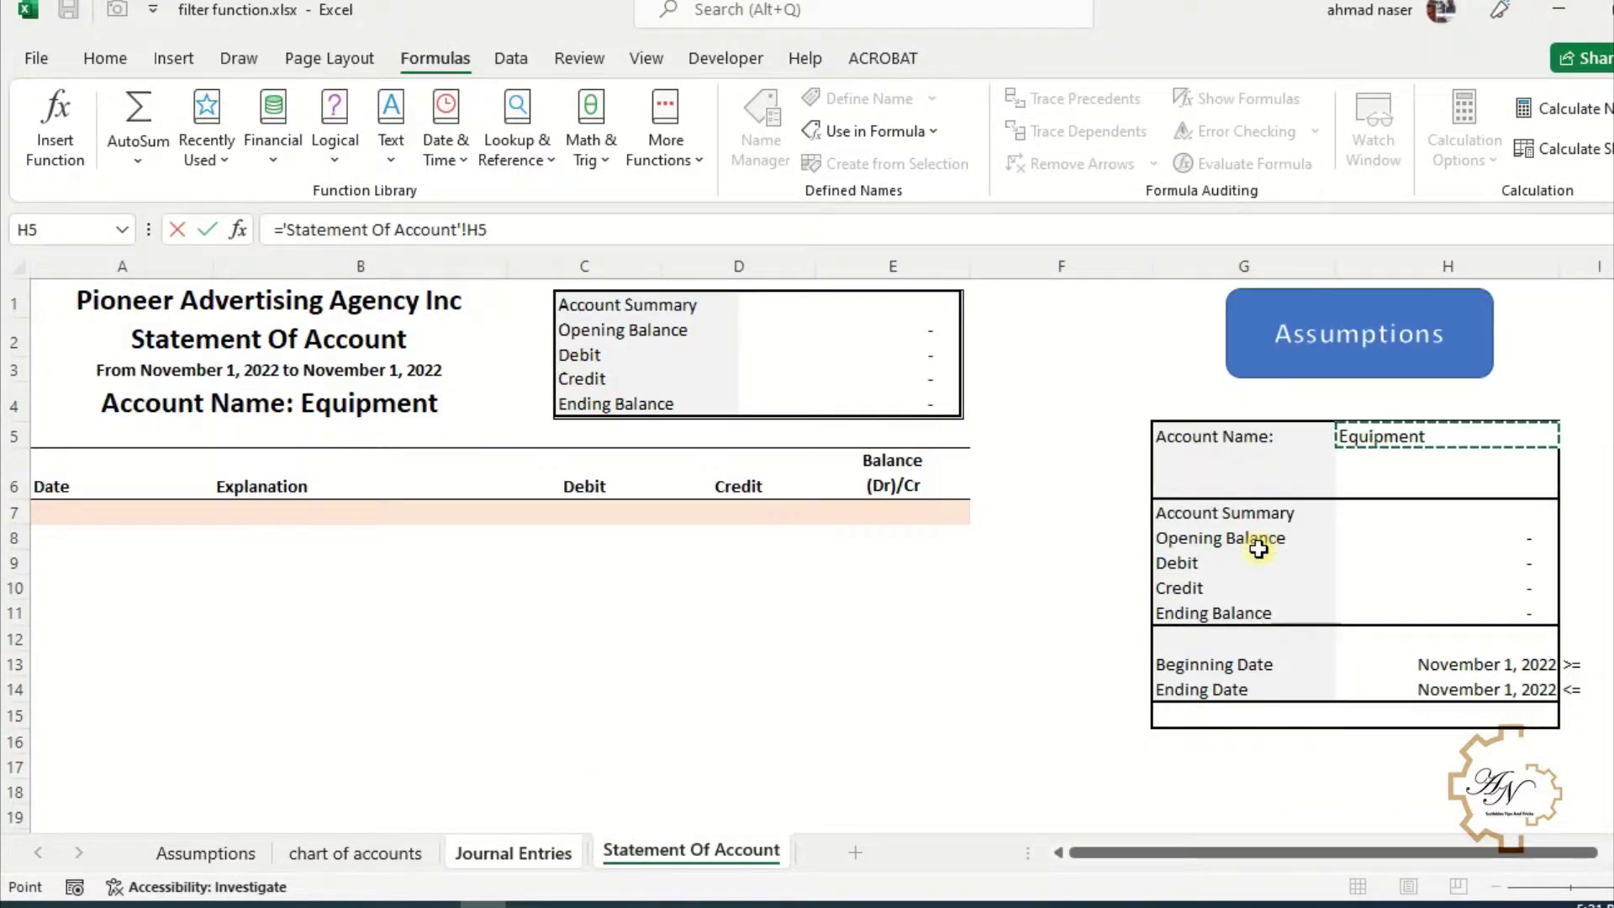
{"action": "key", "text": "Return"}
{"action": "left_click", "coordinate": [1260, 351]}
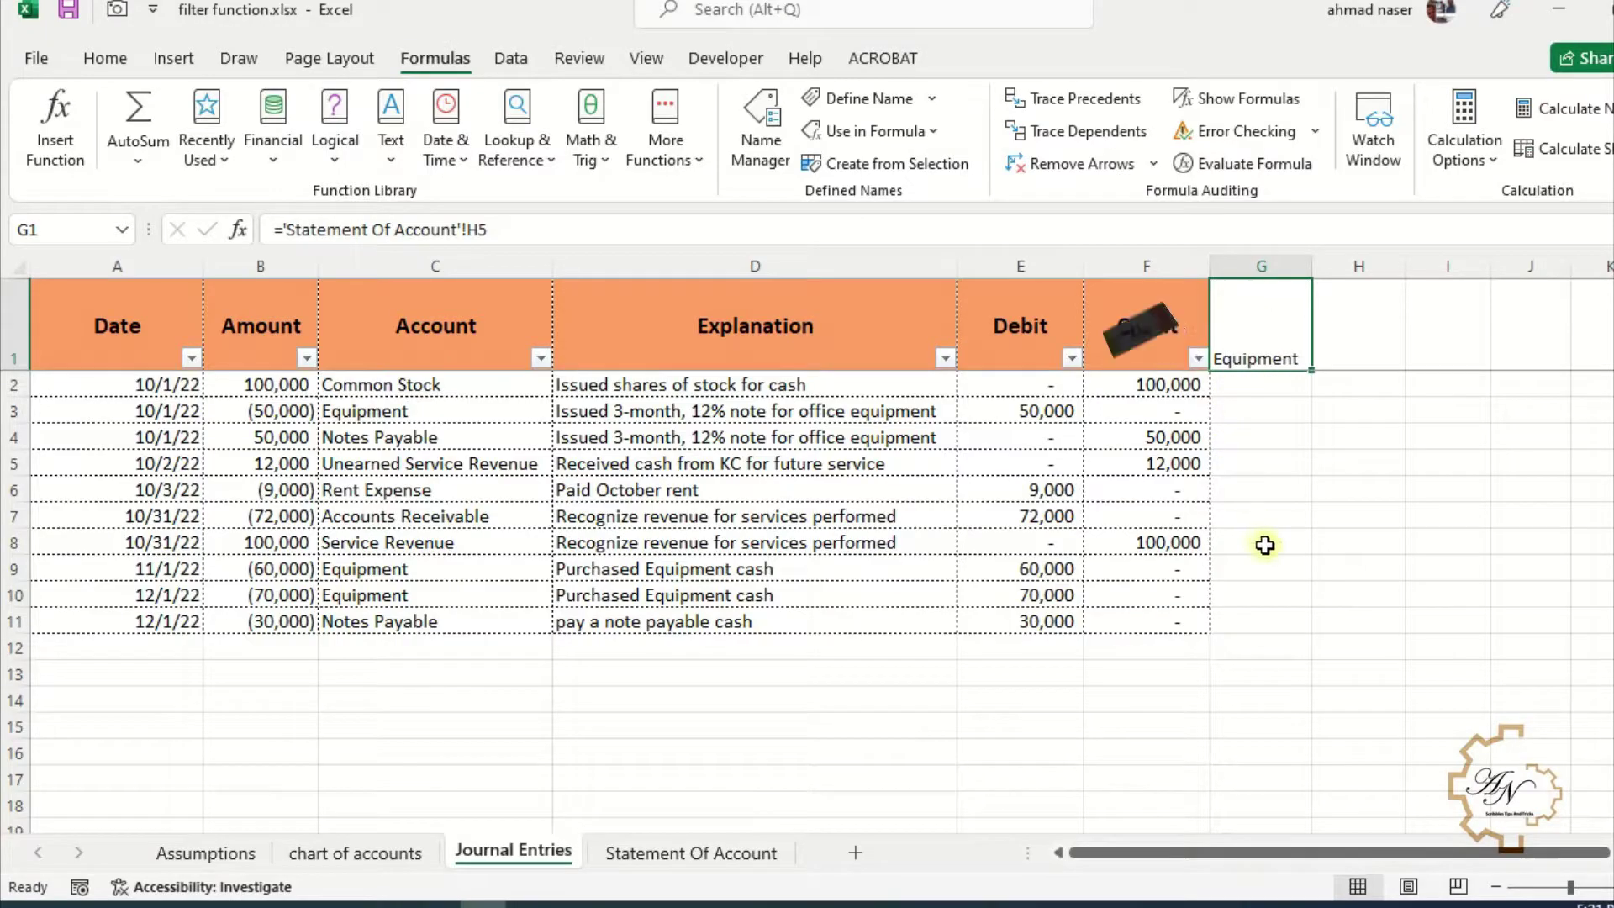
Step: Enter =FILTER(Account,Account=G1) in cell H4 to list the journal accounts matching the selected account name
{"action": "left_click", "coordinate": [1357, 439]}
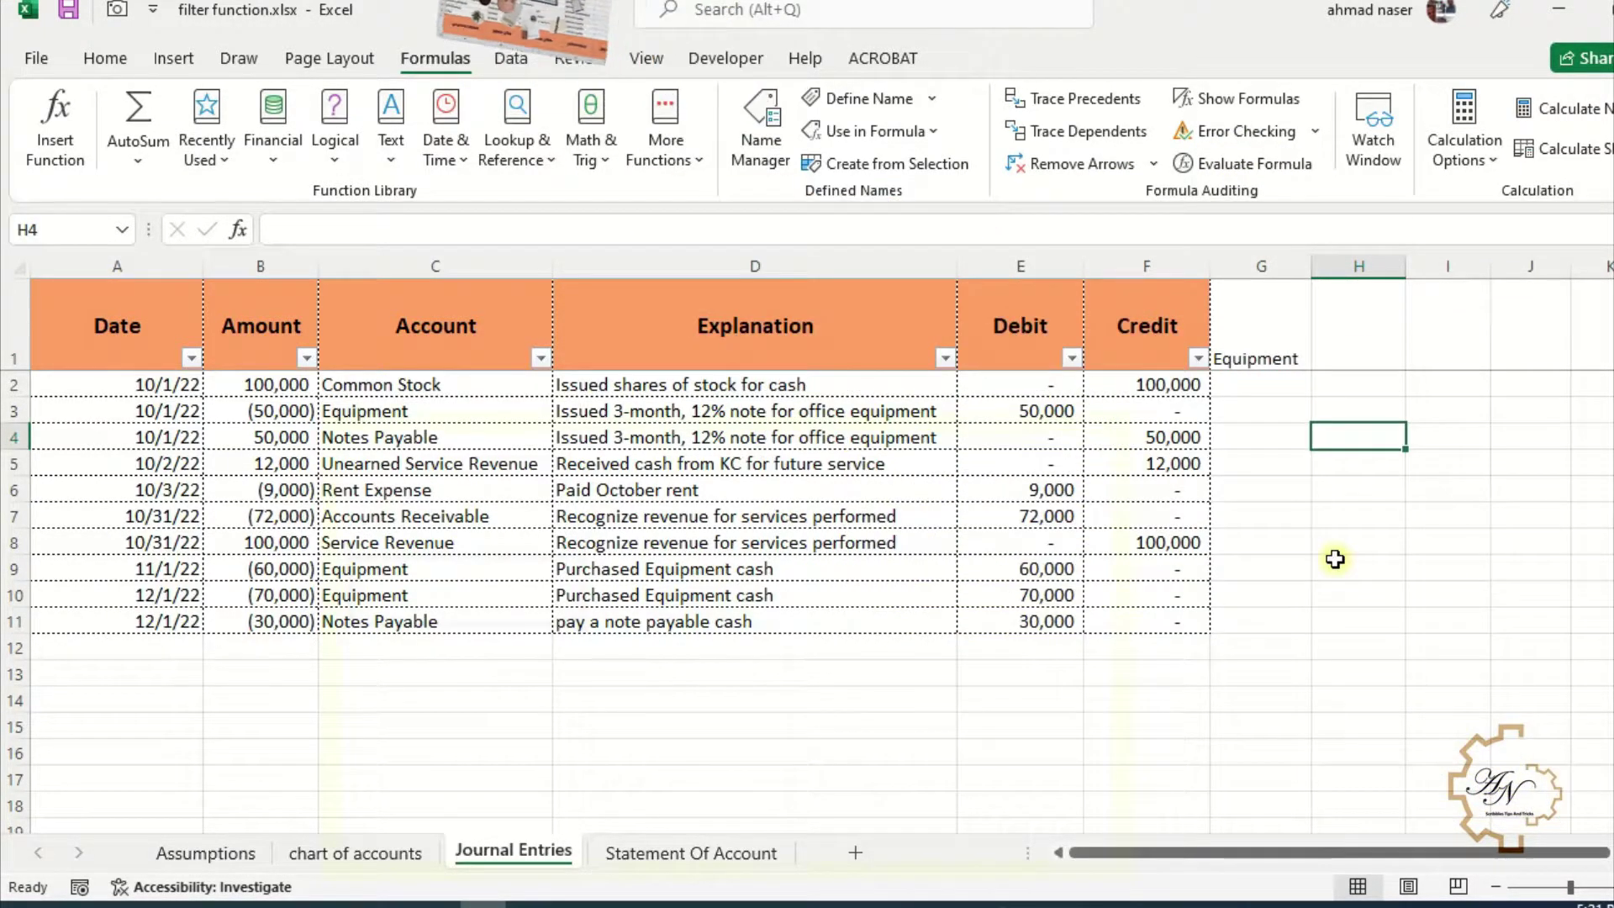
{"action": "type", "text": "=fil"}
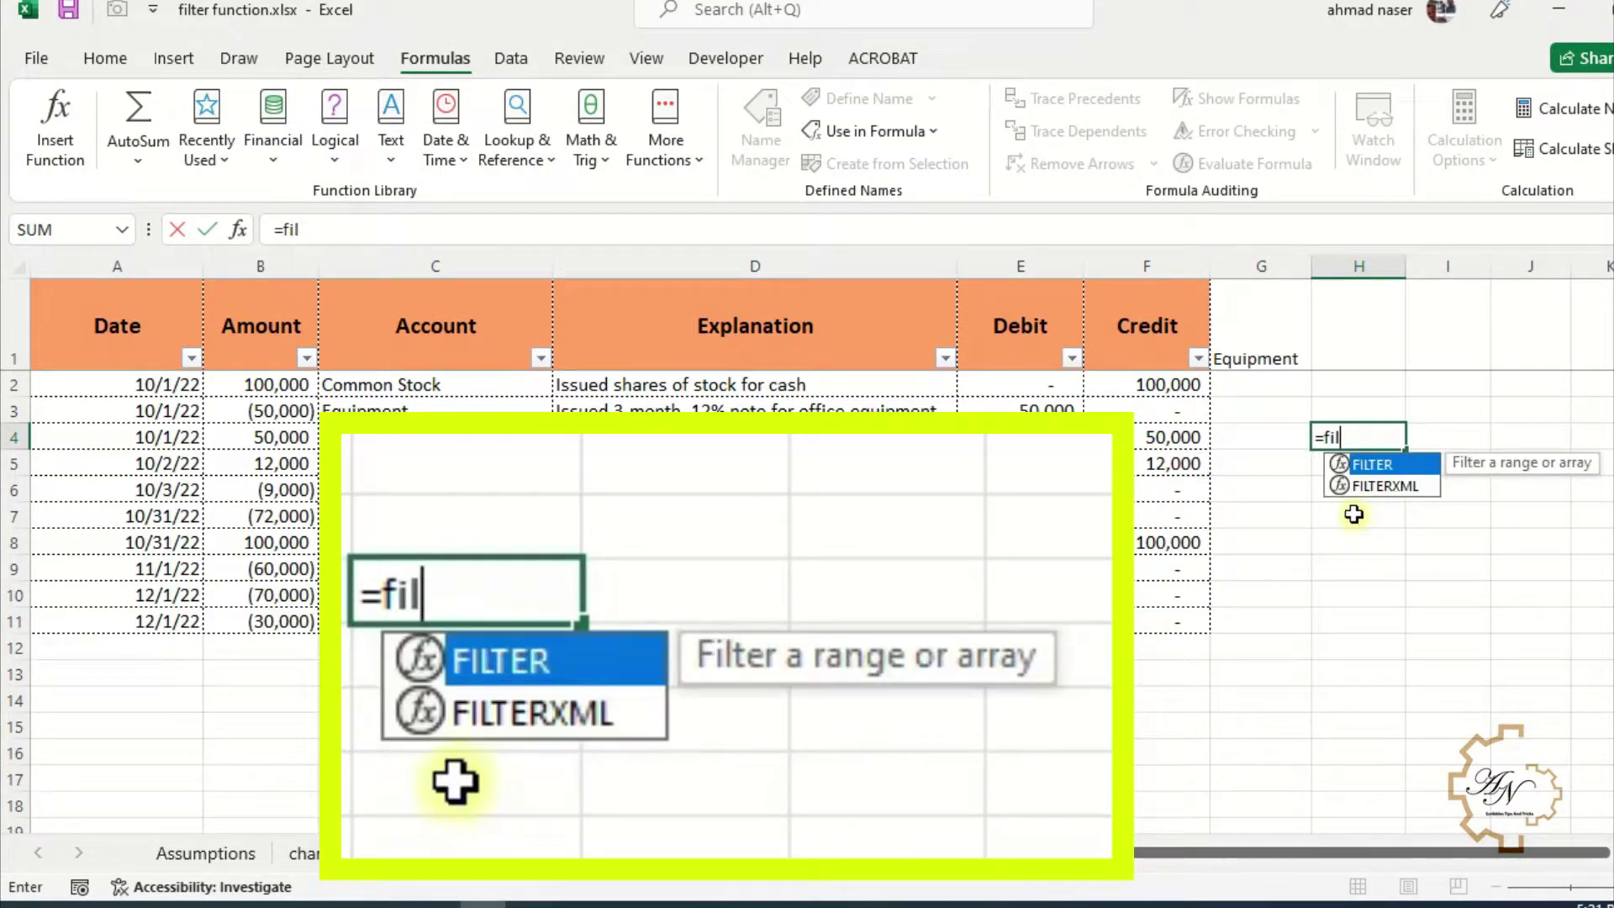
{"action": "double_click", "coordinate": [1384, 464]}
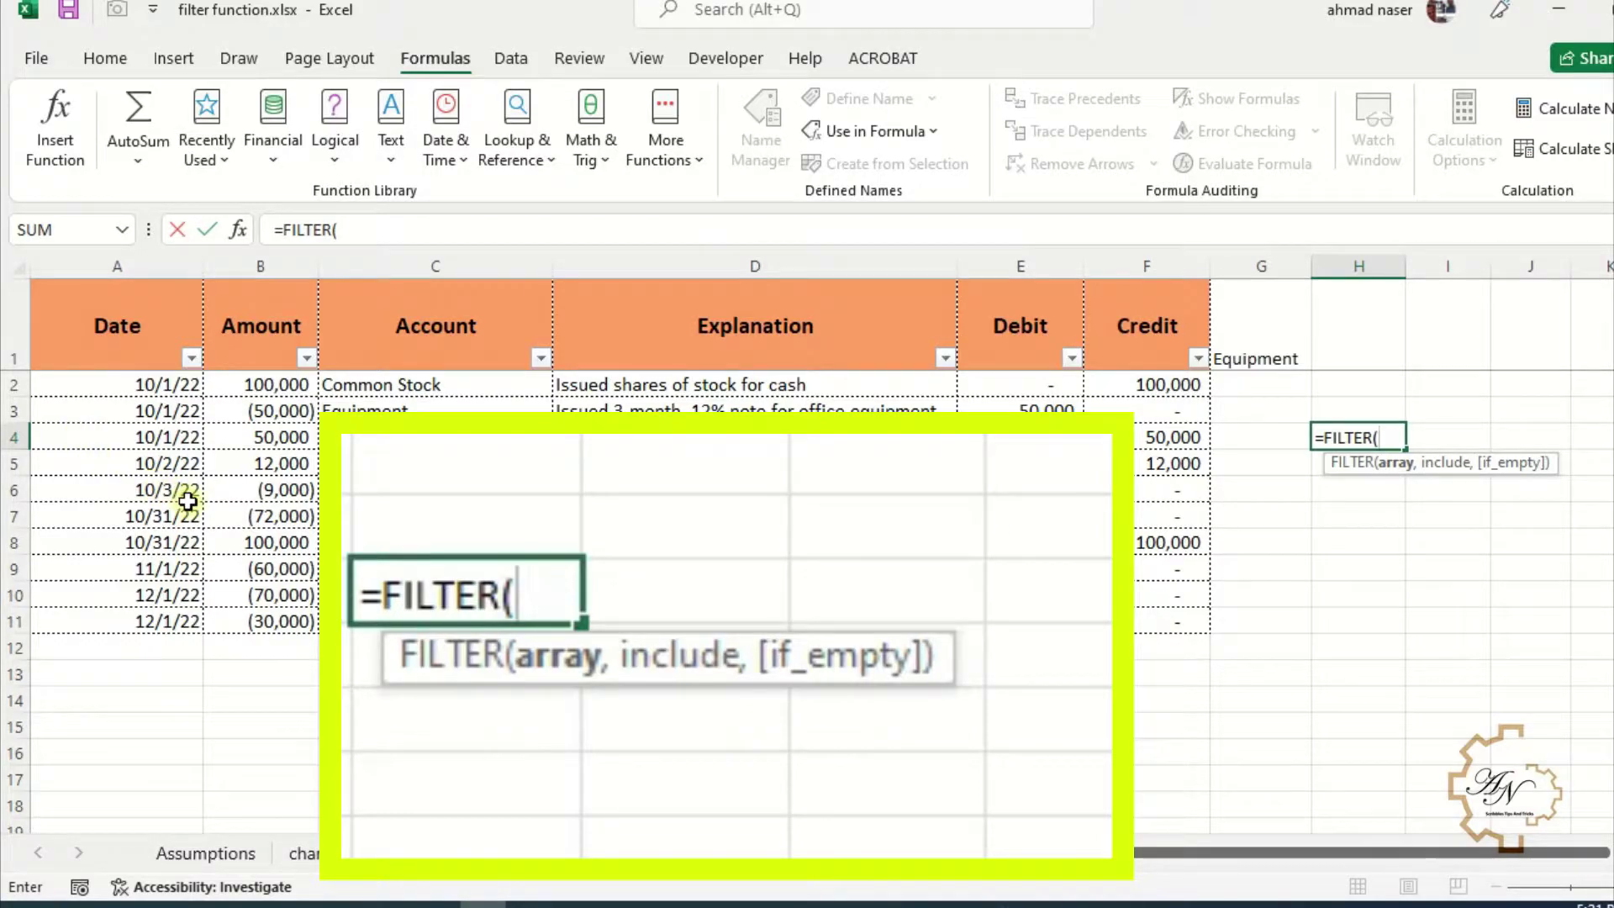
{"action": "type", "text": "ac"}
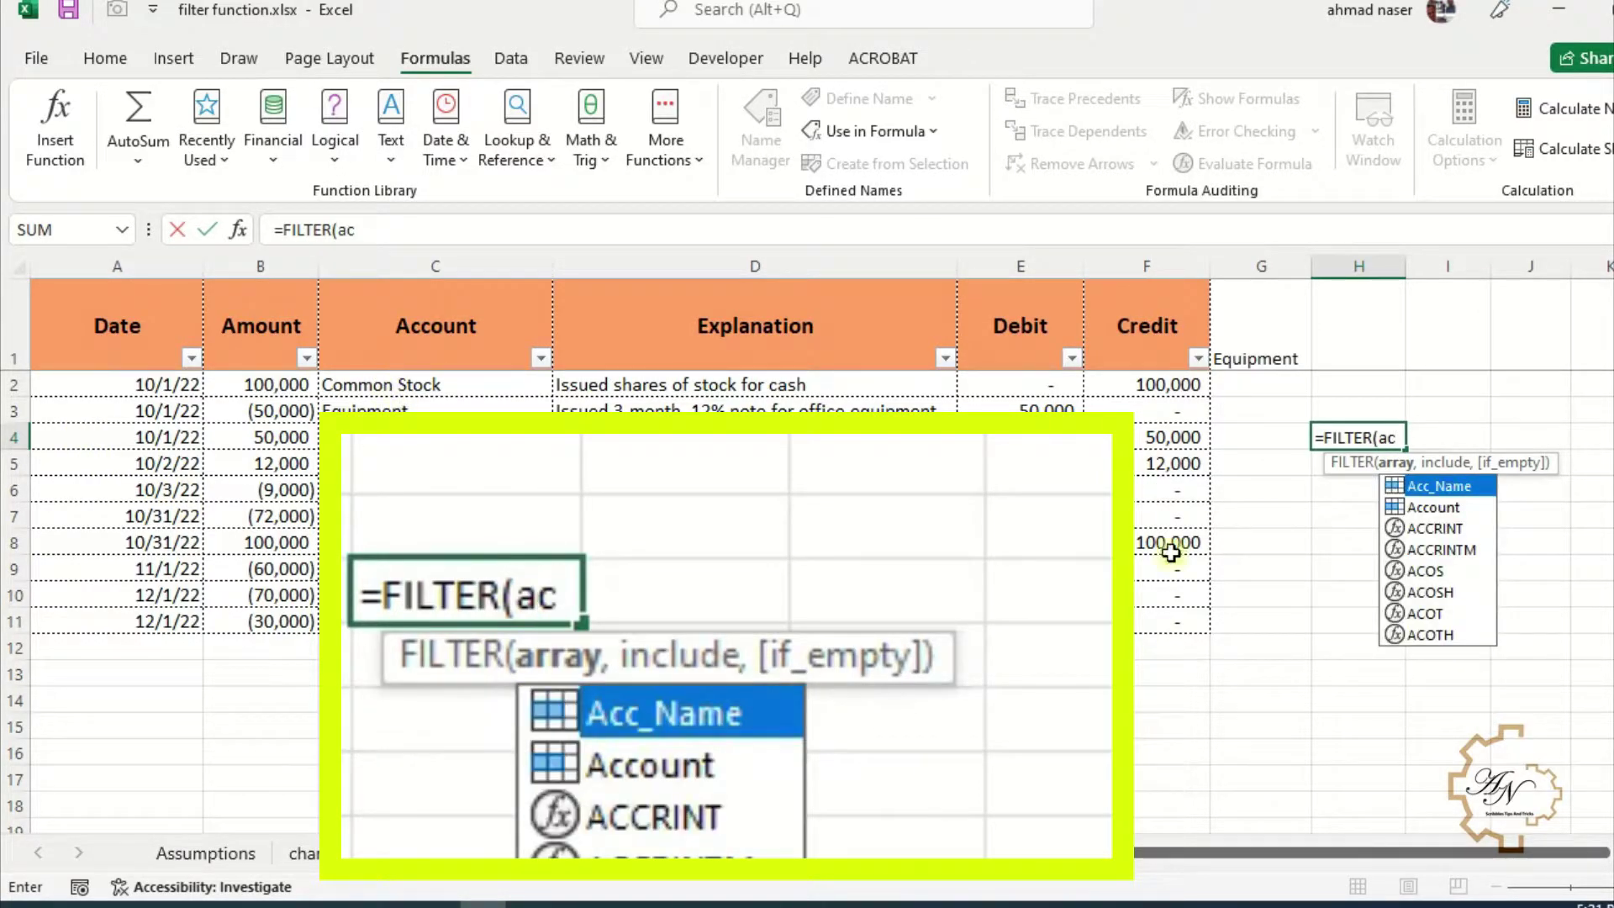
{"action": "double_click", "coordinate": [1433, 507]}
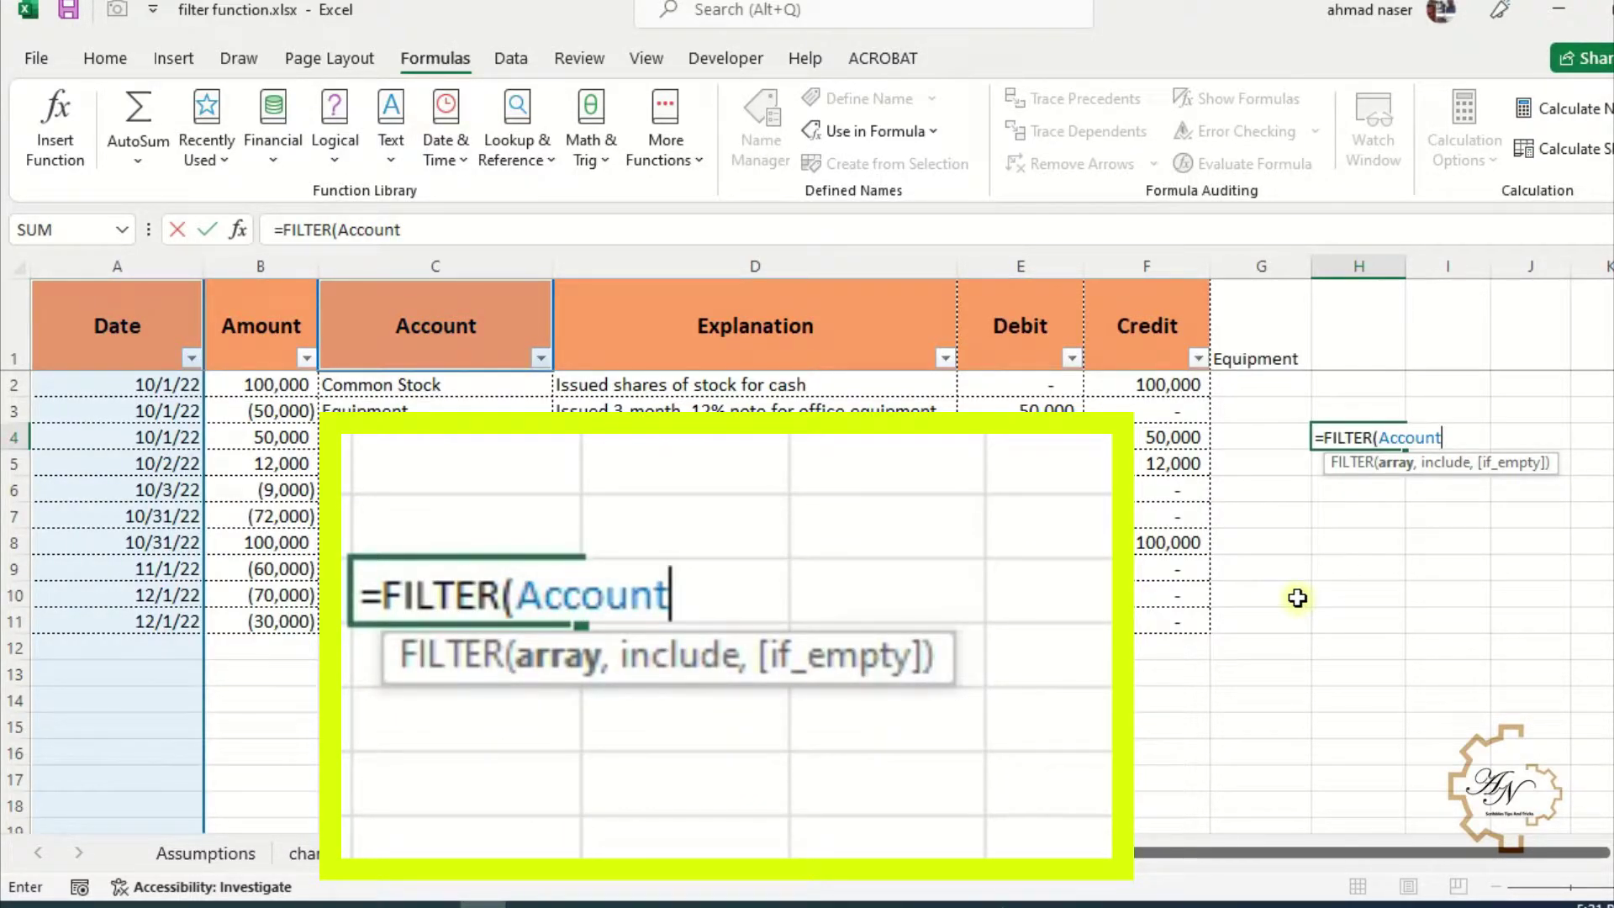
{"action": "type", "text": ","}
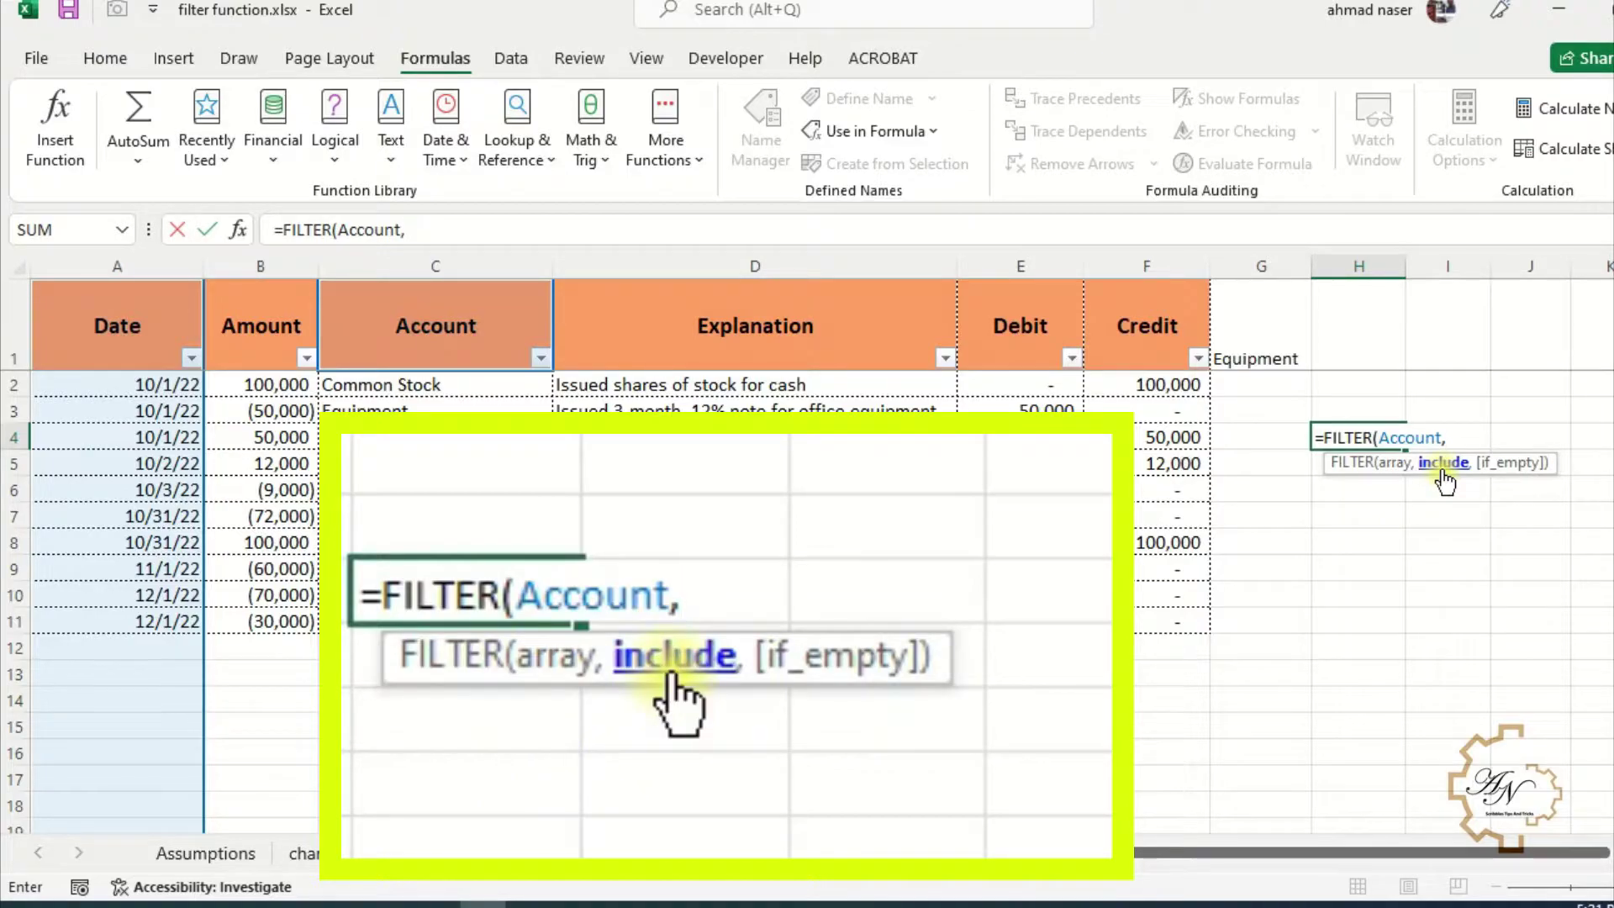
{"action": "type", "text": "acc"}
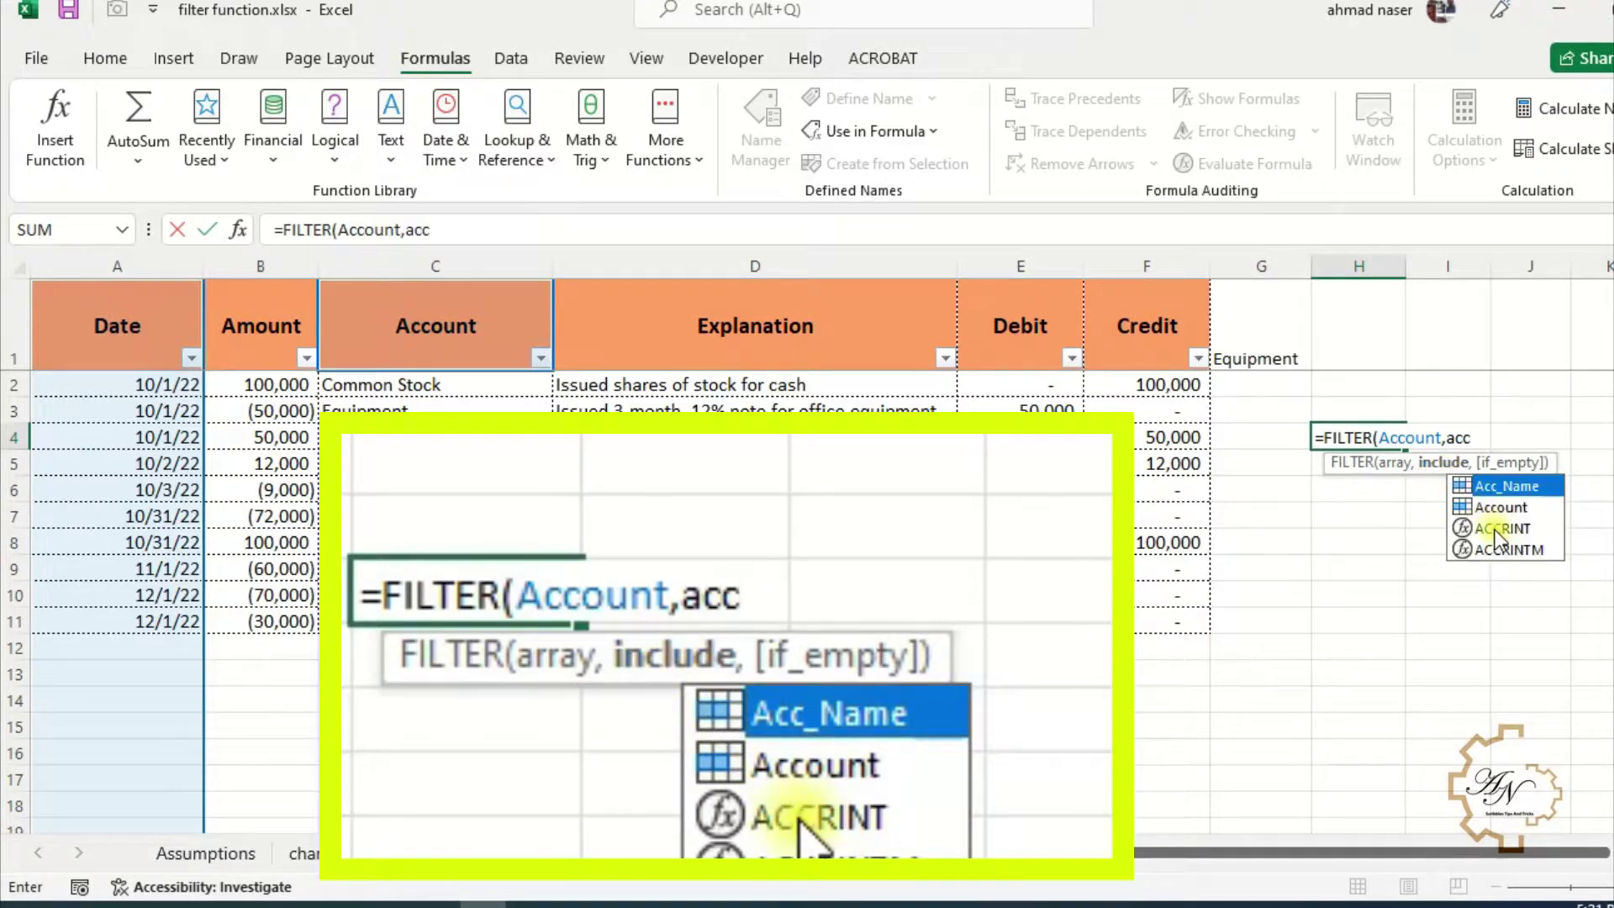
{"action": "double_click", "coordinate": [1488, 508]}
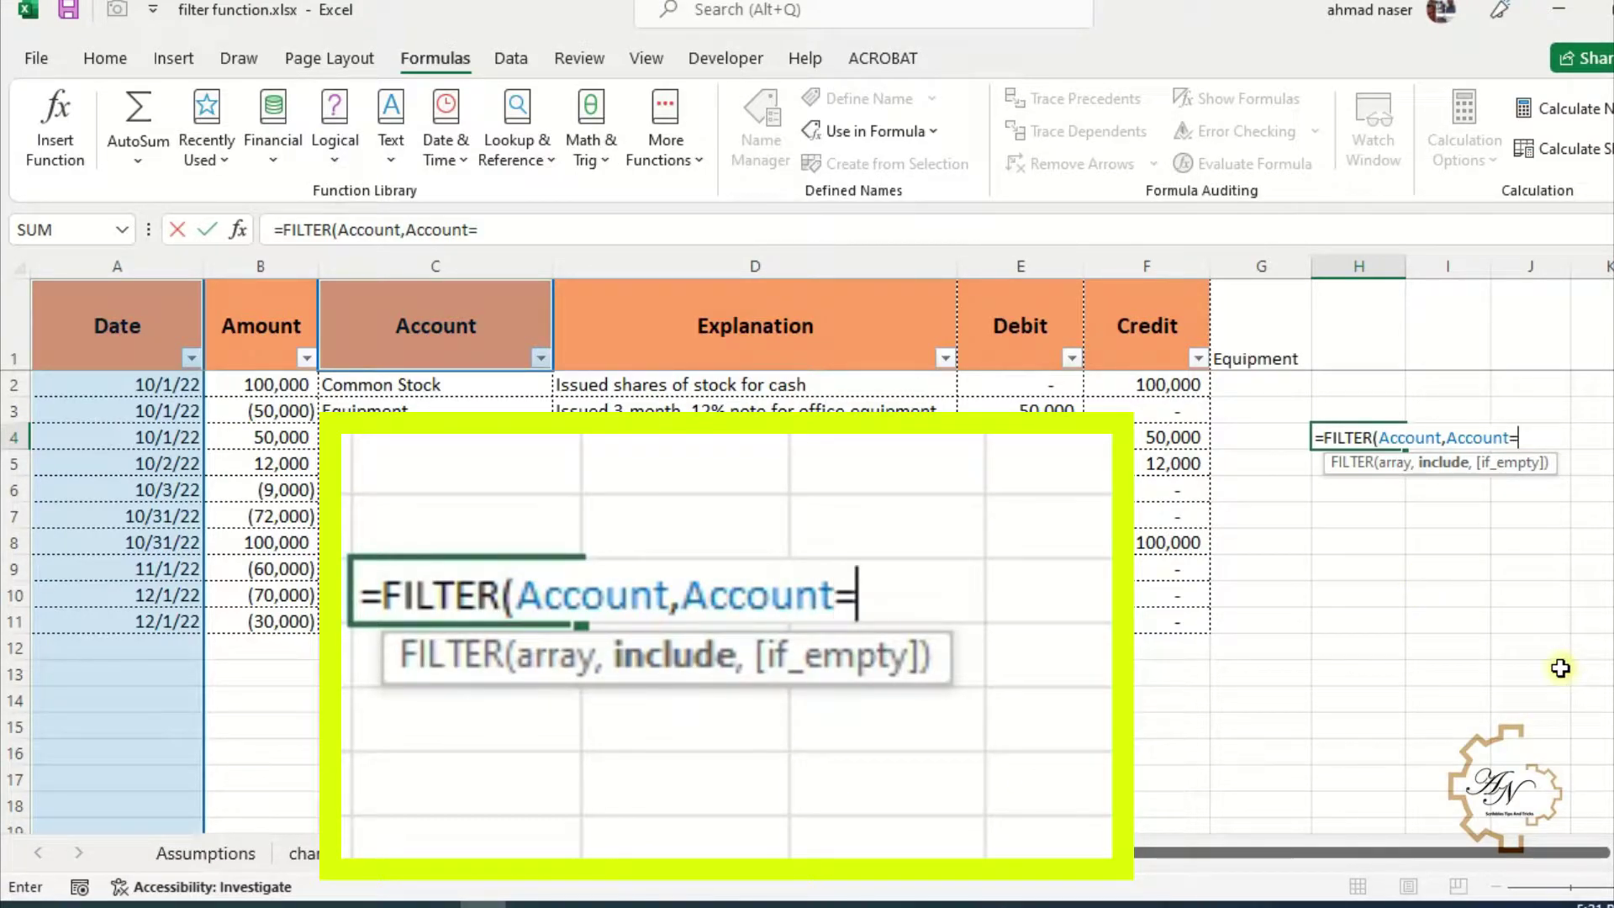
{"action": "left_click", "coordinate": [1282, 337]}
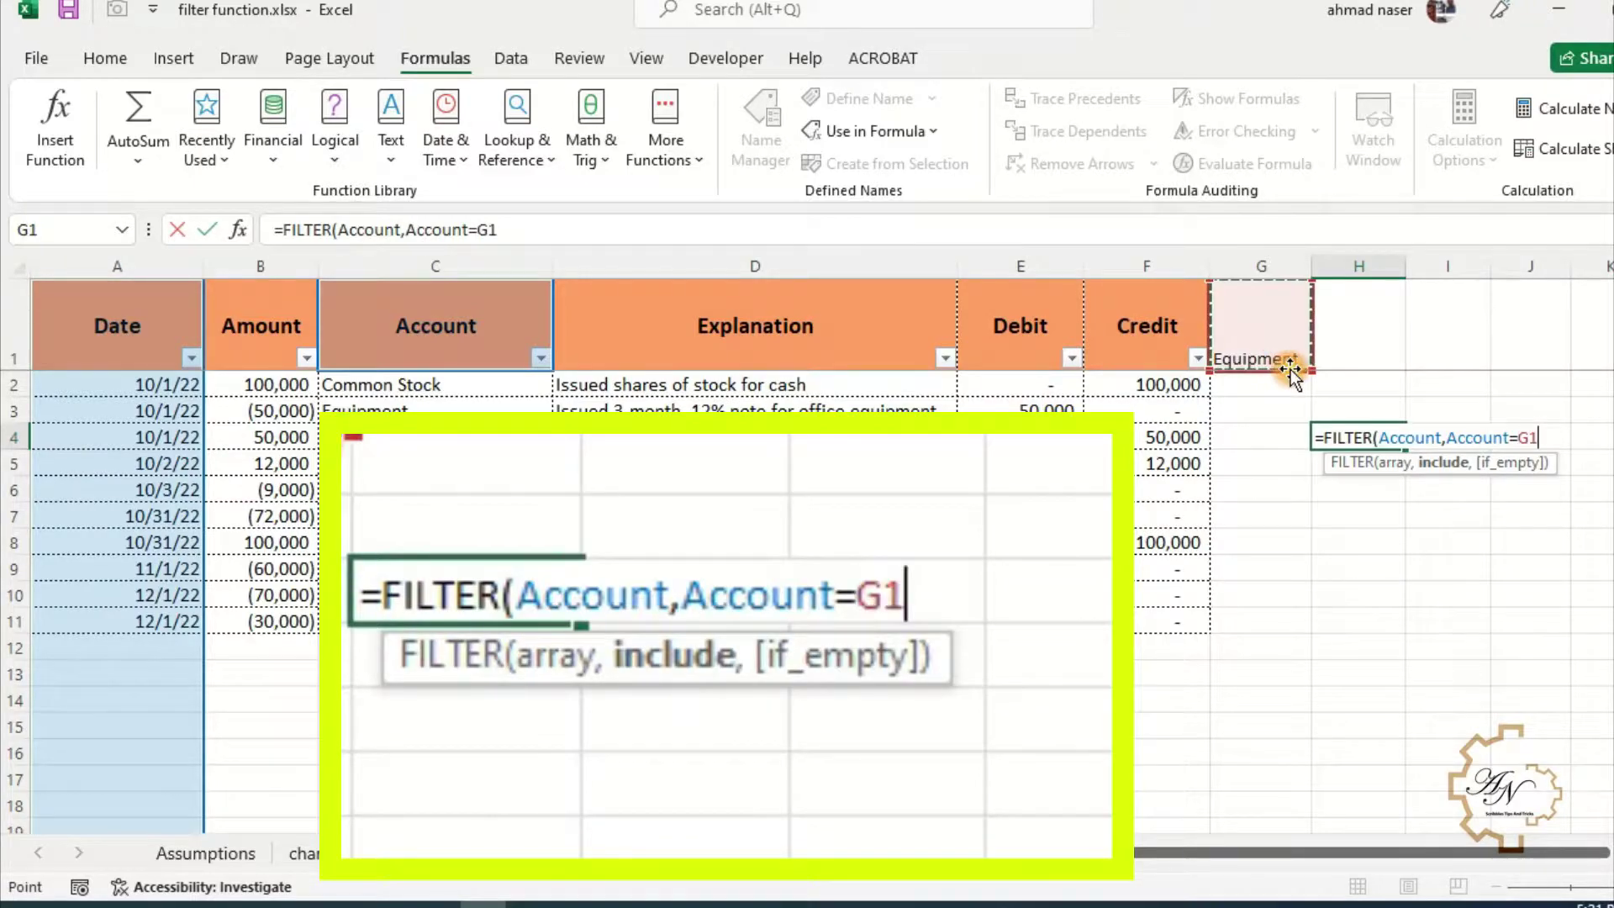
{"action": "key", "text": "Return"}
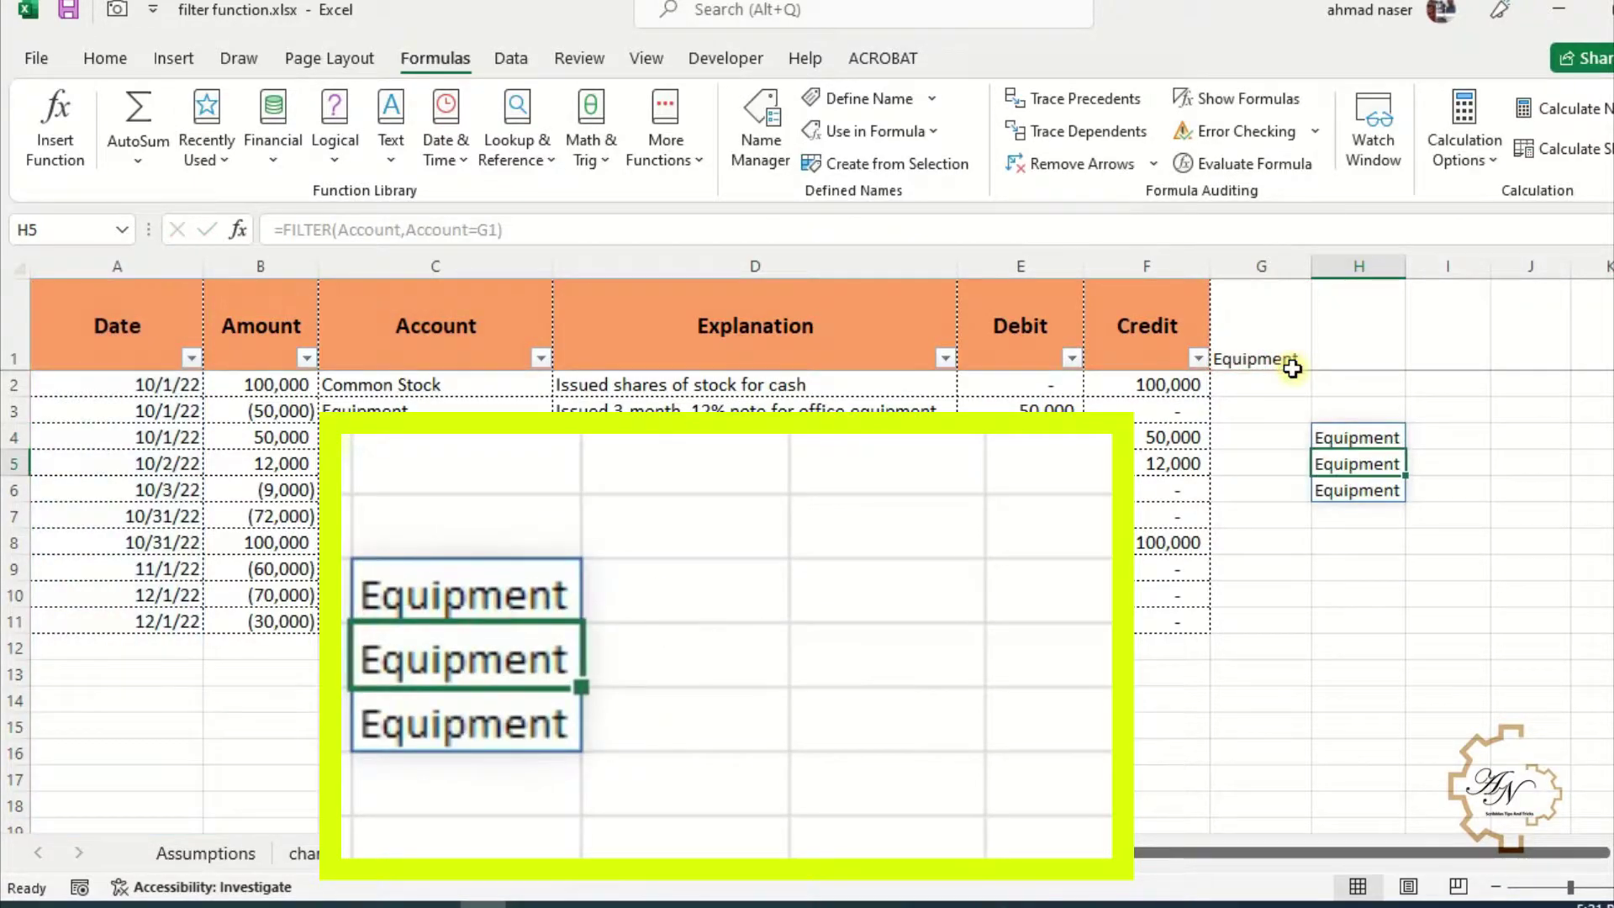
{"action": "left_click_drag", "start_coordinate": [1348, 438], "coordinate": [1350, 490]}
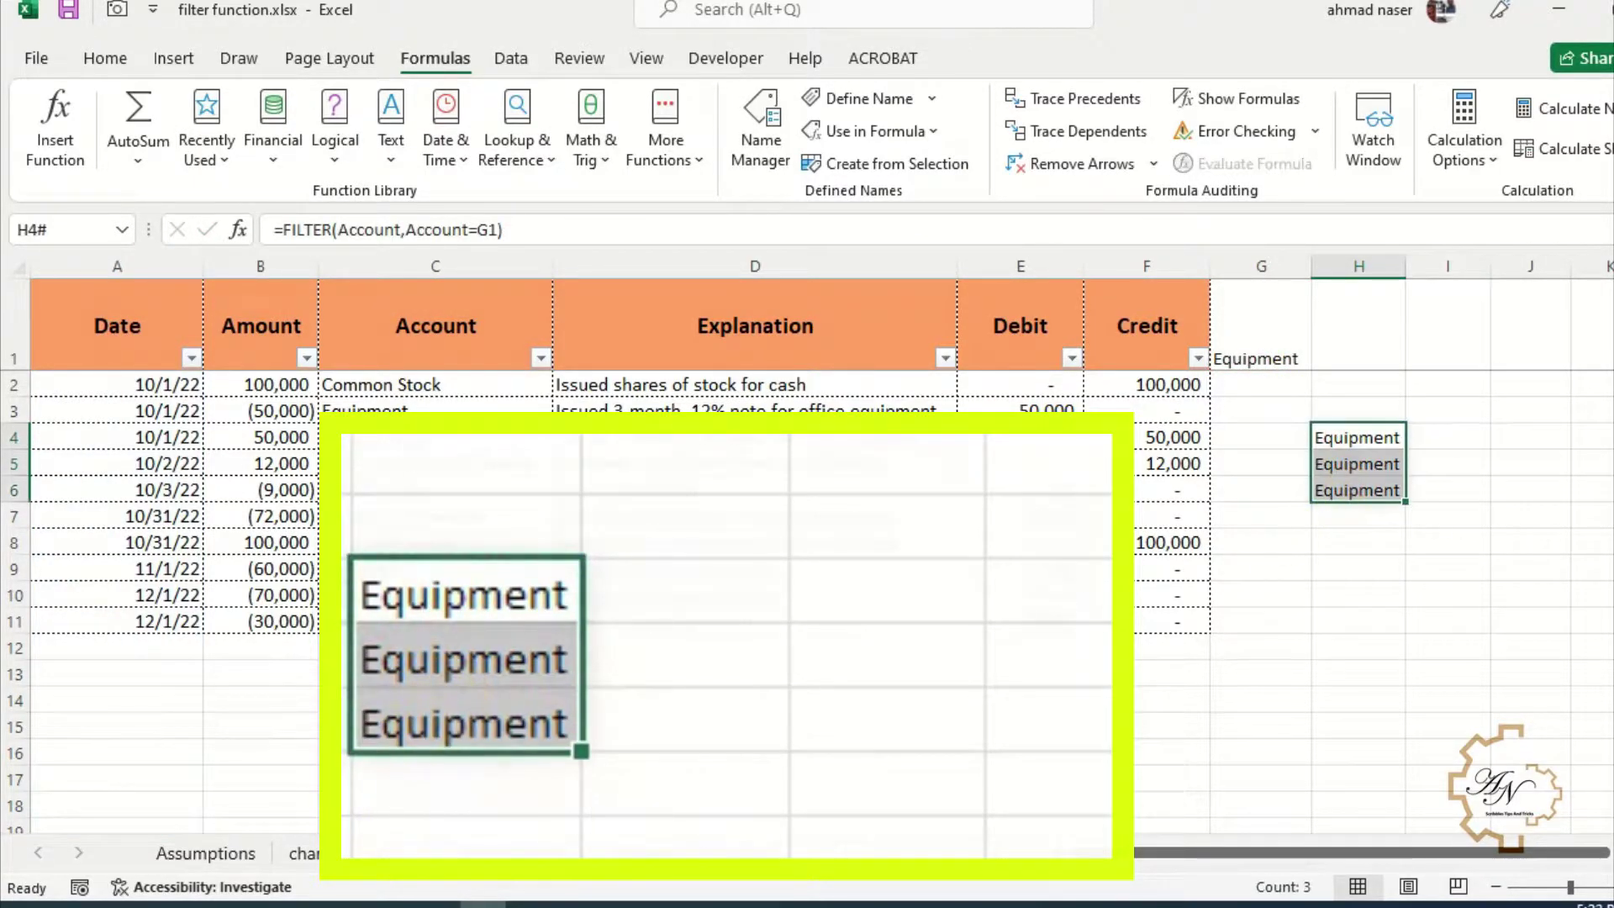
Step: Filter the journal's Account column by "eq" to compare its rows with the FILTER results, and clear the filter
{"action": "left_click", "coordinate": [538, 358]}
{"action": "left_click", "coordinate": [398, 597]}
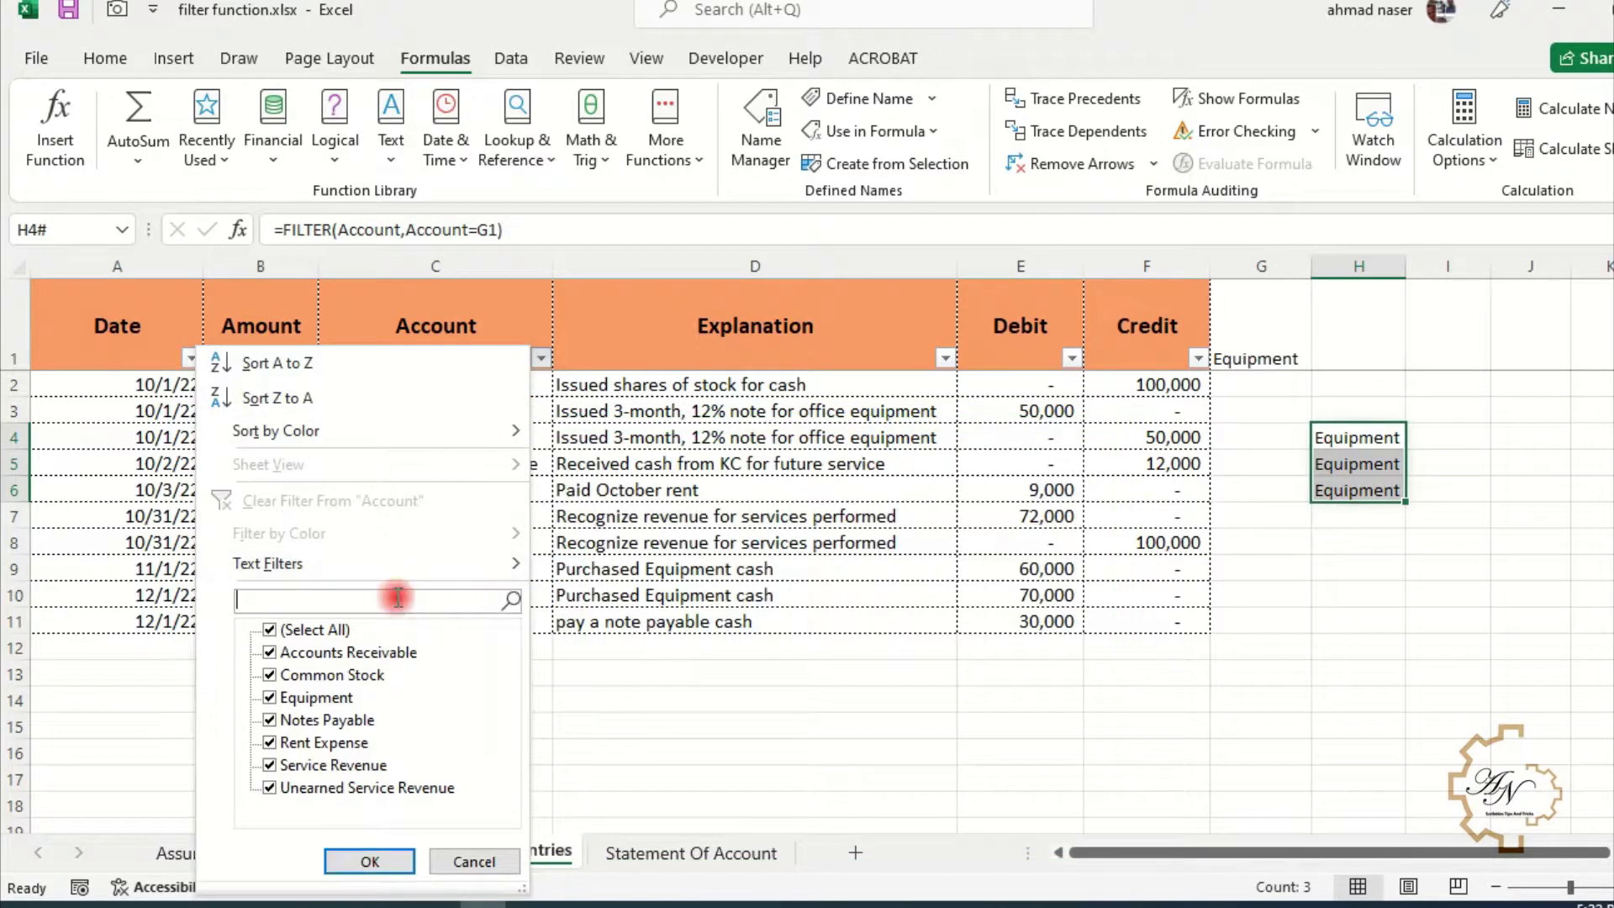
{"action": "type", "text": "e"}
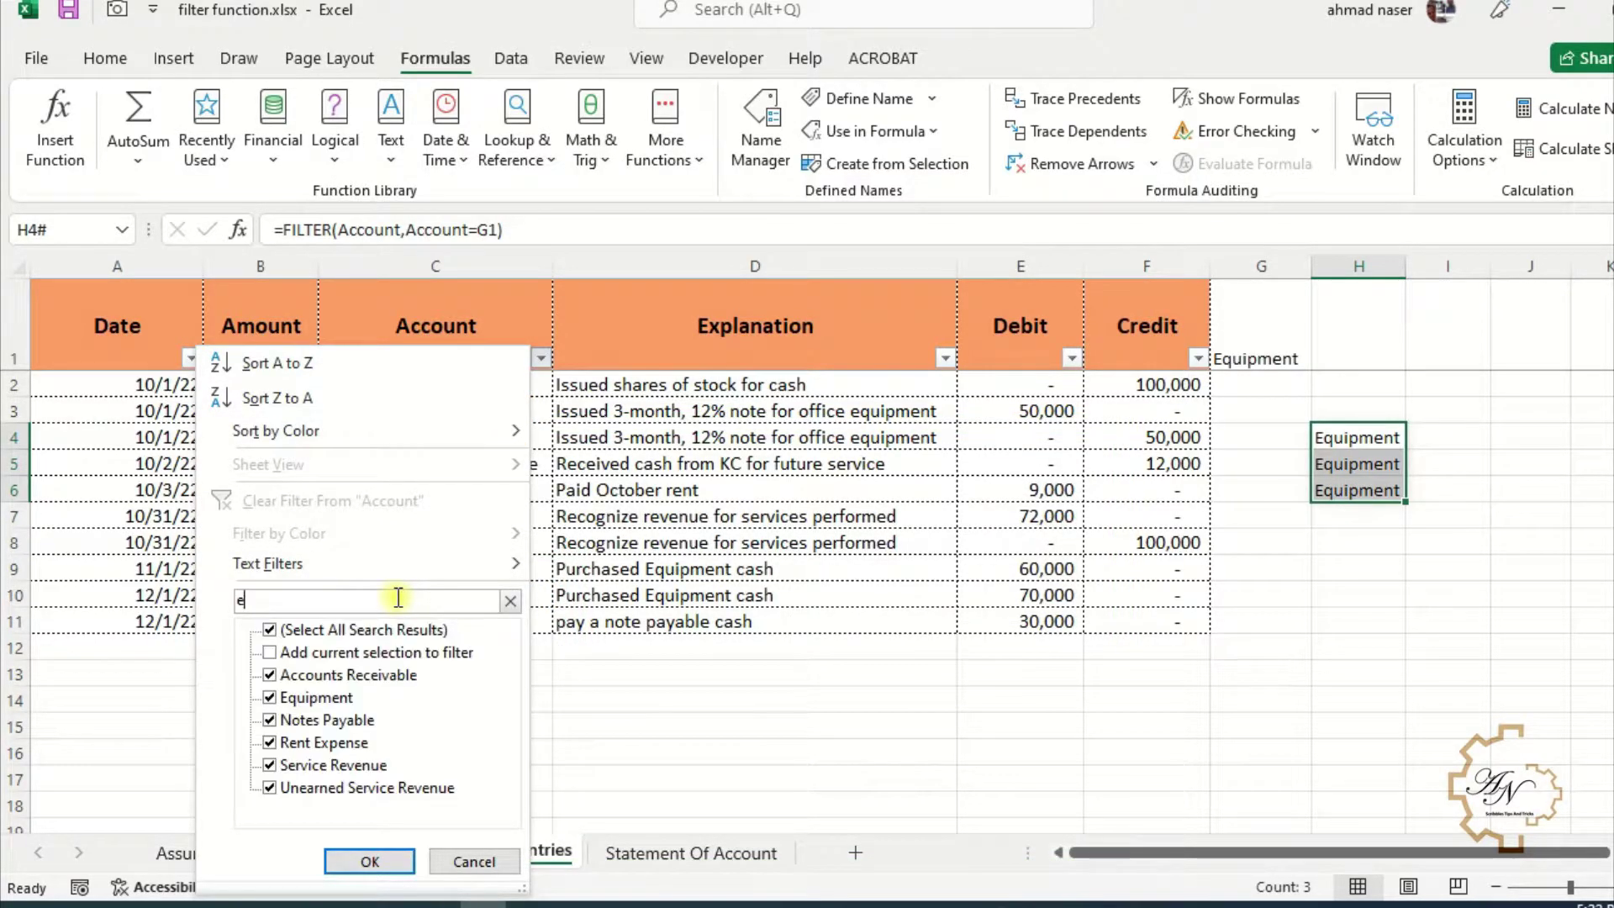
{"action": "type", "text": "q"}
{"action": "left_click", "coordinate": [370, 861]}
{"action": "left_click", "coordinate": [390, 464]}
{"action": "left_click_drag", "start_coordinate": [402, 388], "coordinate": [387, 430]}
{"action": "left_click", "coordinate": [541, 358]}
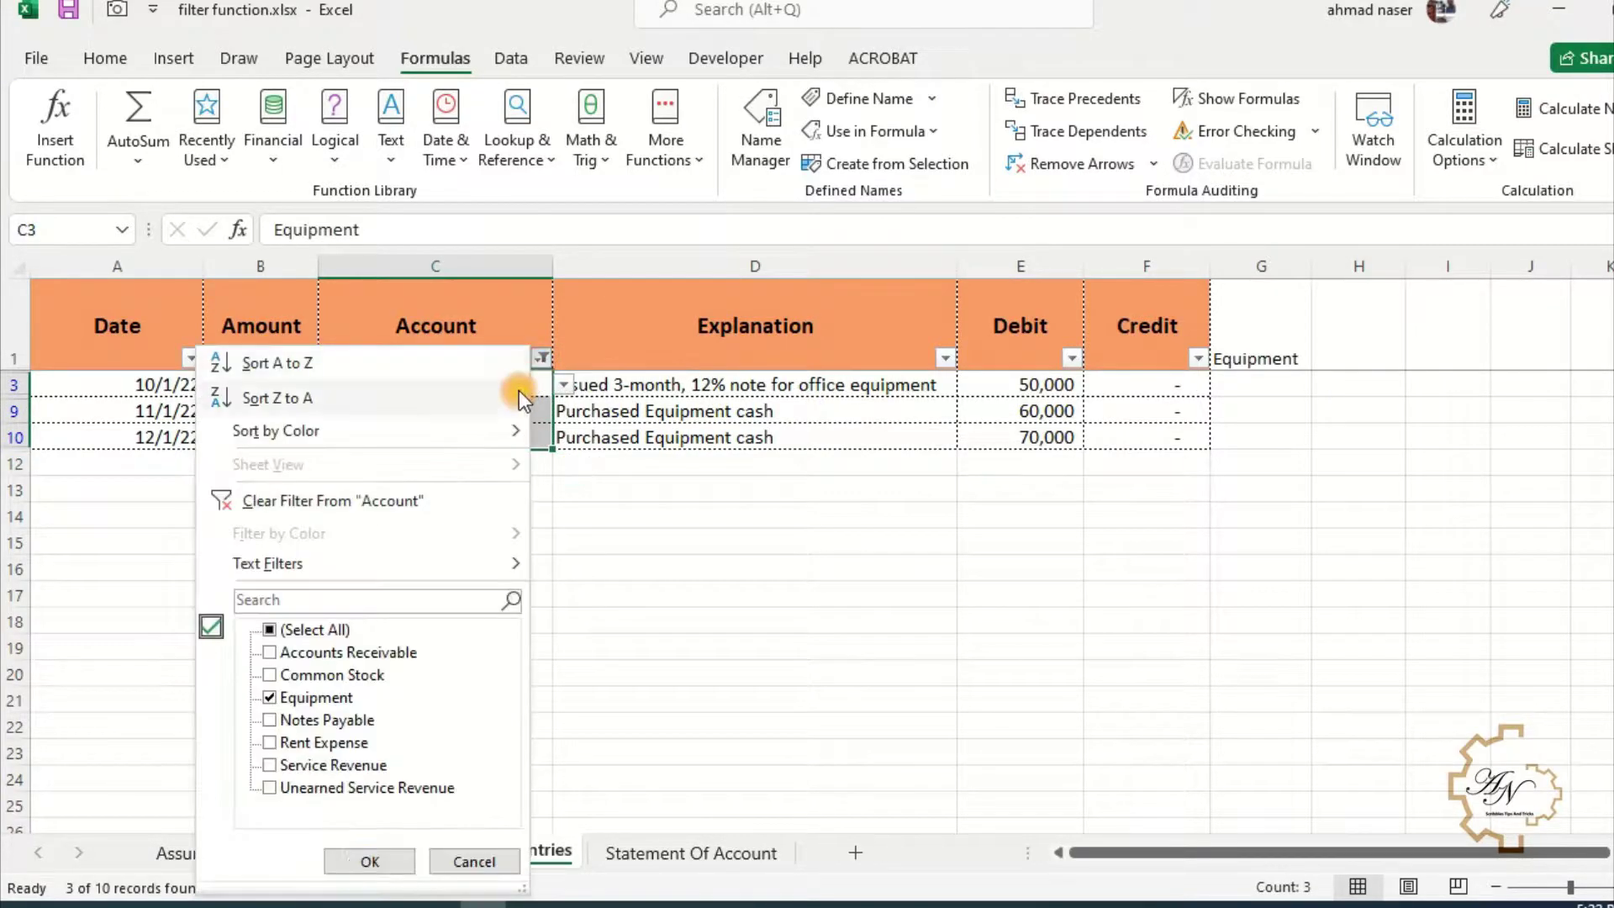
{"action": "left_click", "coordinate": [458, 500]}
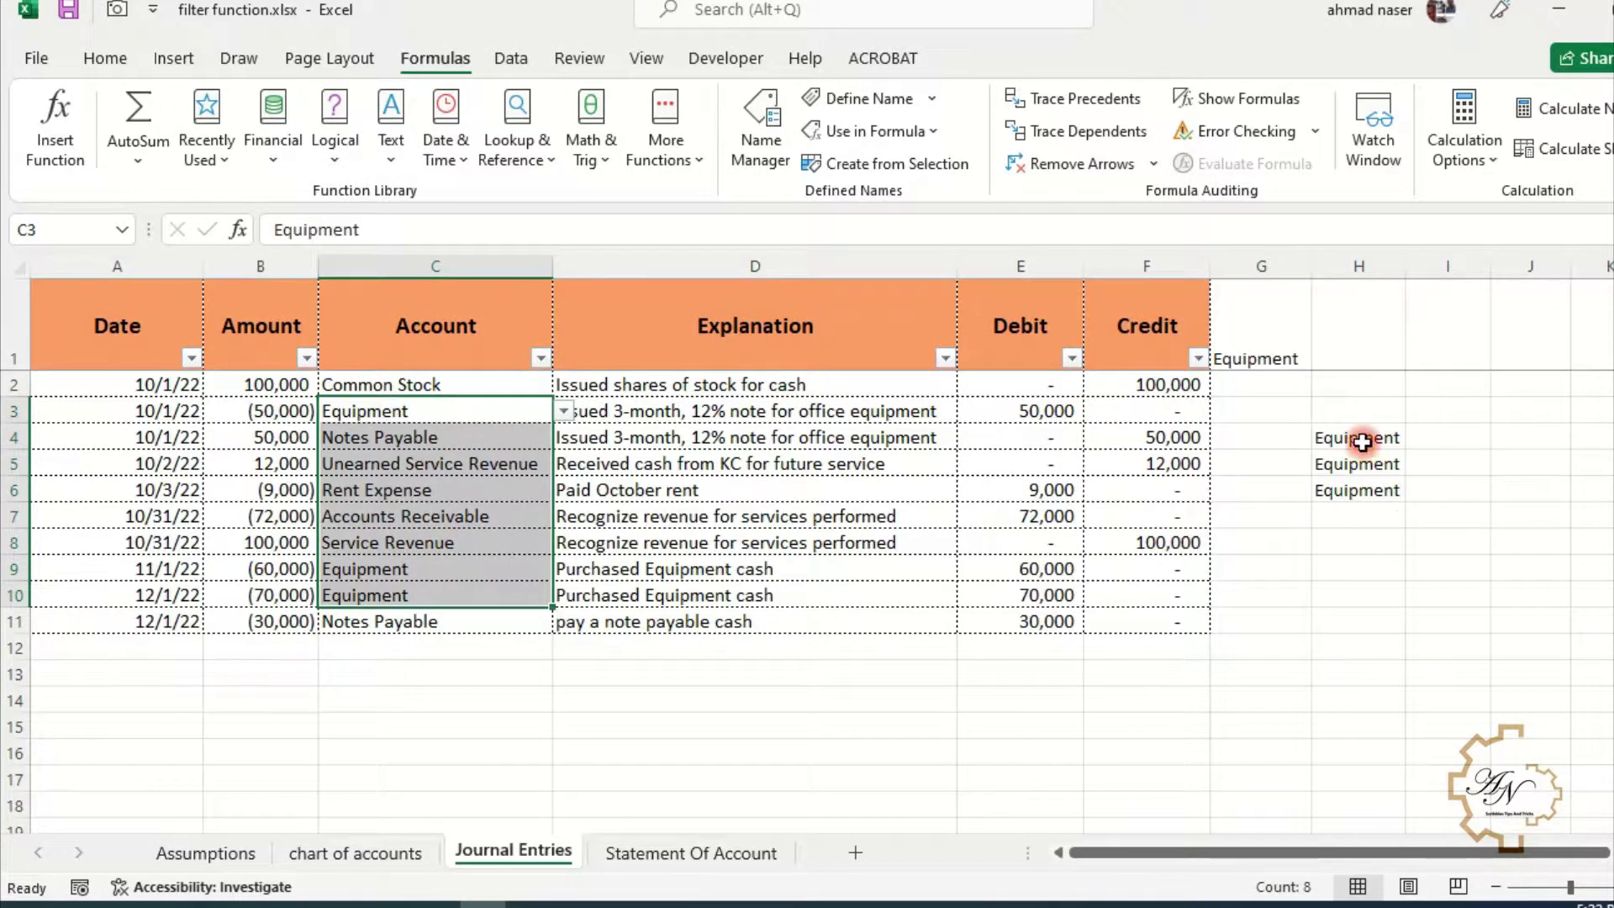
{"action": "left_click_drag", "start_coordinate": [1362, 441], "coordinate": [1362, 494]}
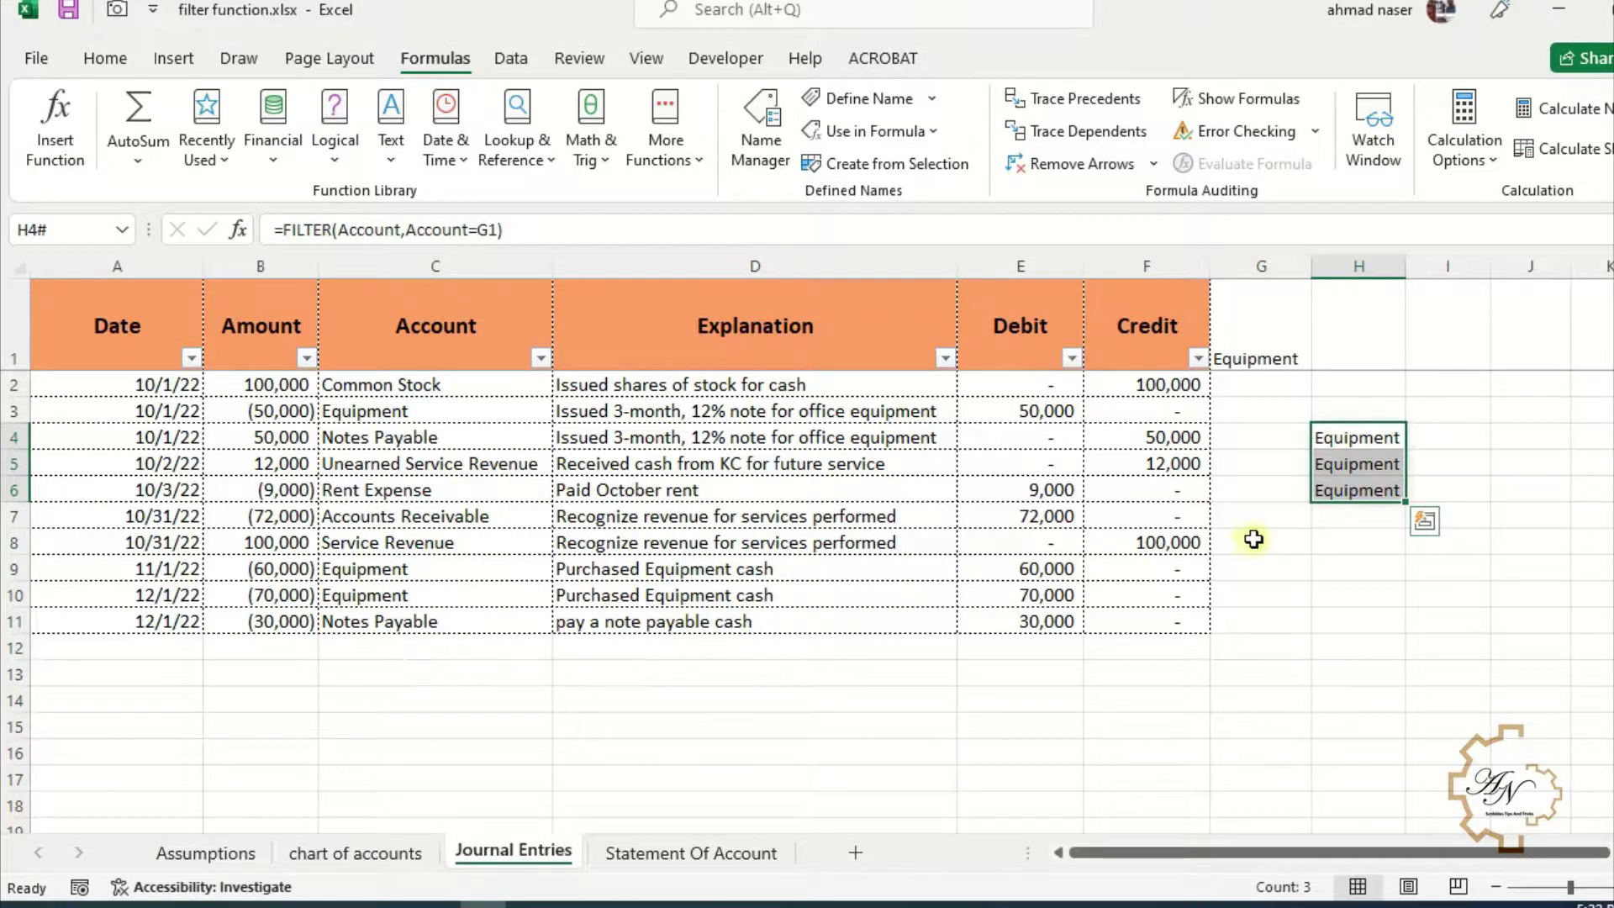
{"action": "left_click", "coordinate": [1365, 435]}
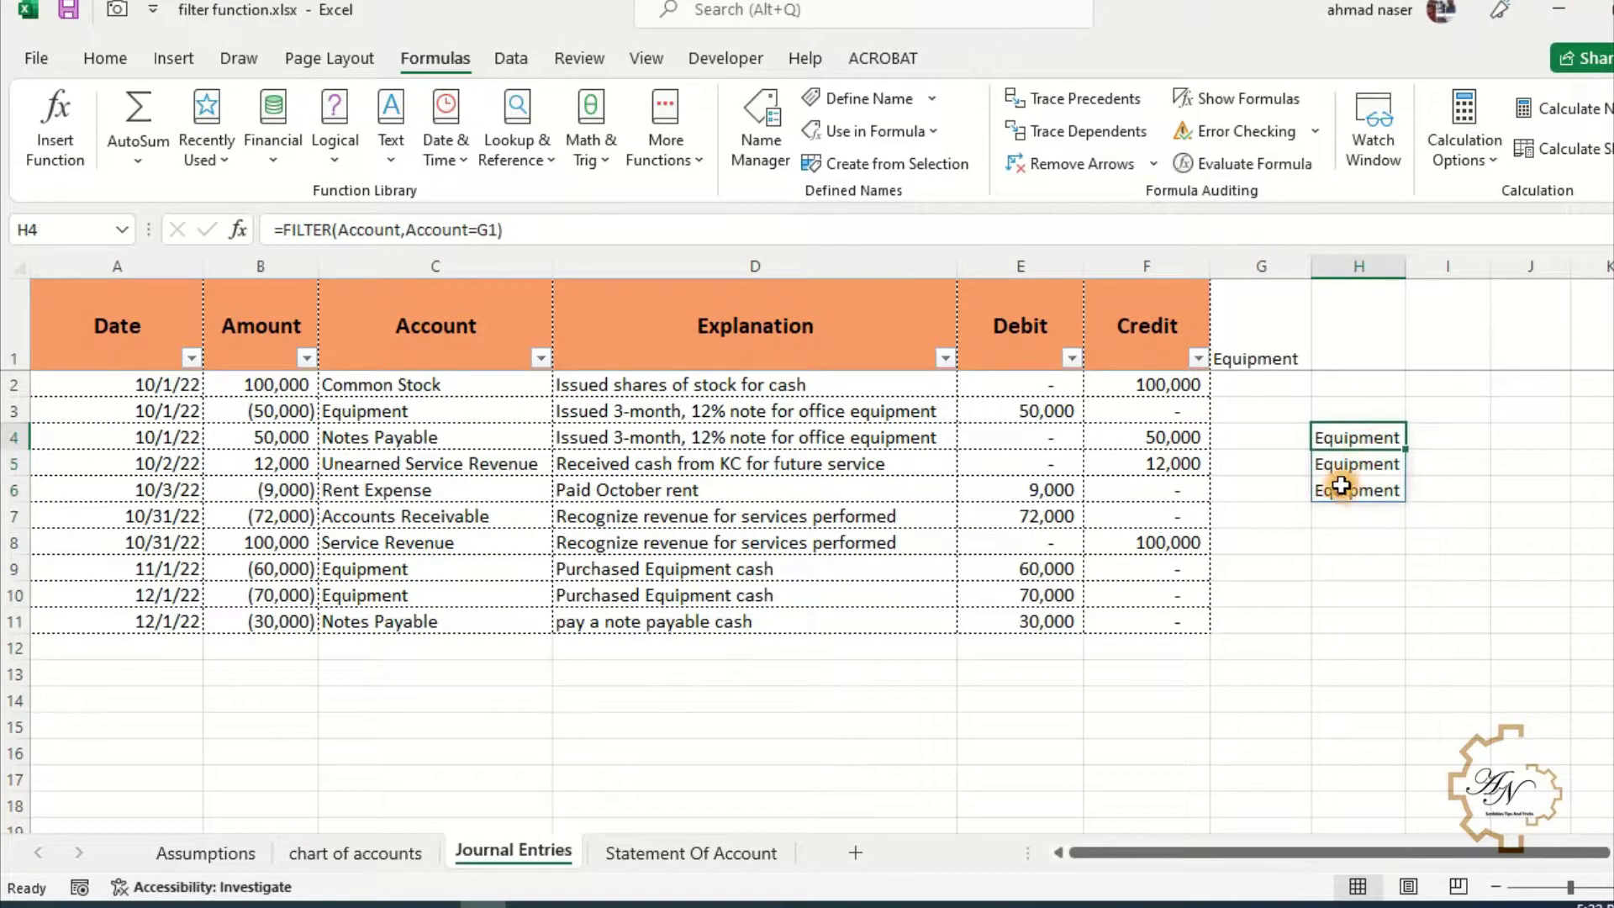
Step: Link cell H1 of Journal Entries to the beginning date with ='Statement Of Account'!H13
{"action": "left_click", "coordinate": [1356, 360]}
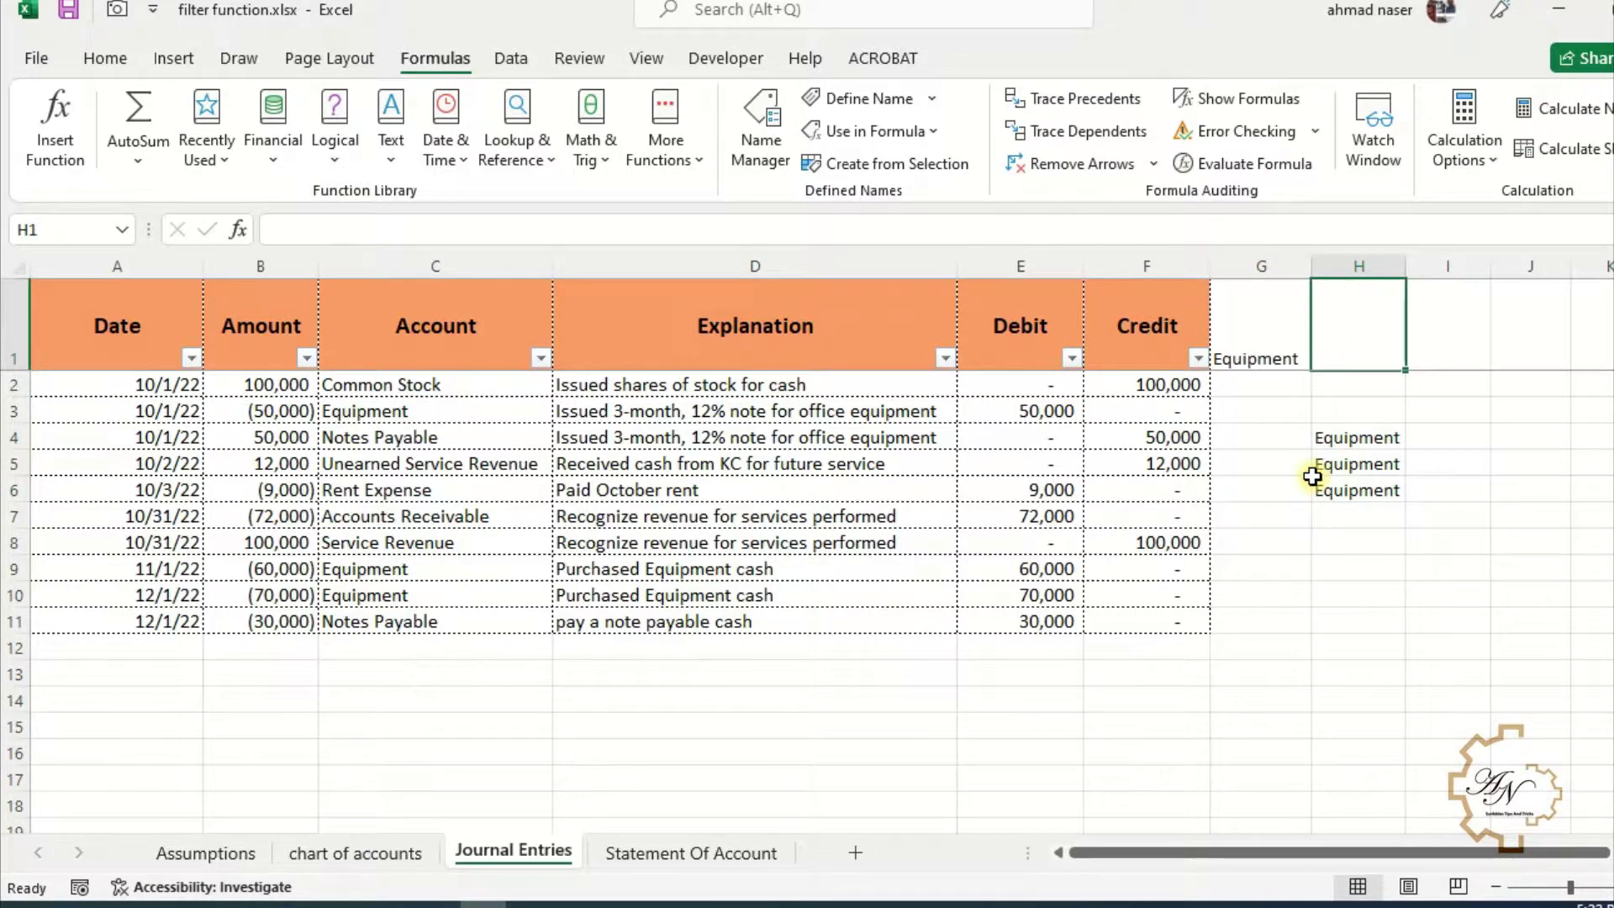
{"action": "type", "text": "="}
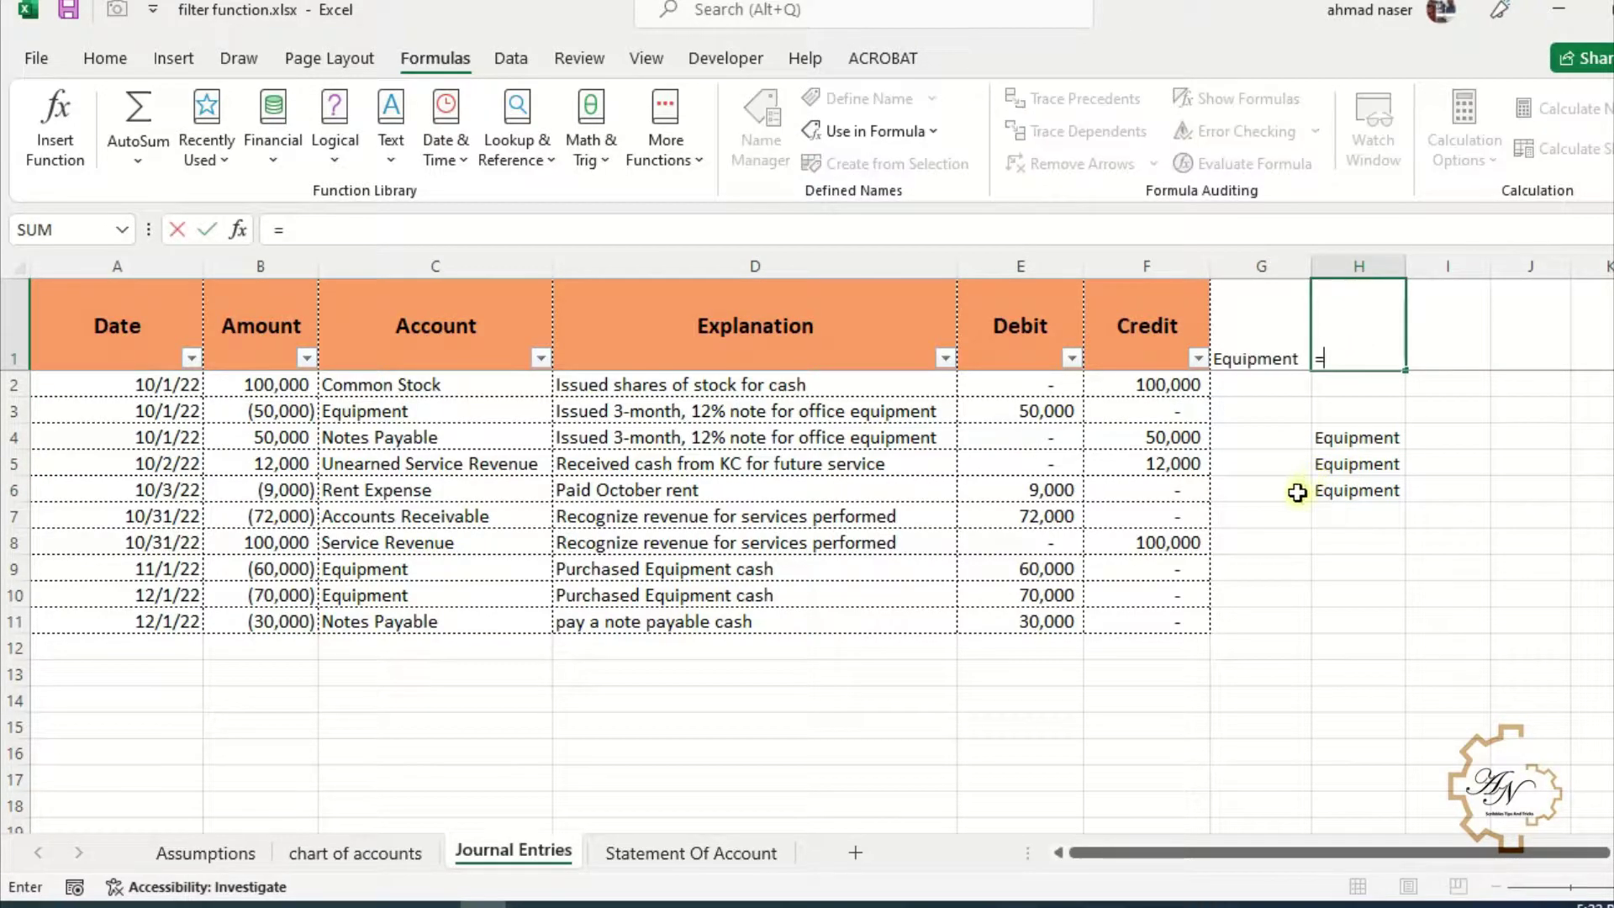
{"action": "left_click", "coordinate": [609, 856]}
{"action": "left_click", "coordinate": [1446, 664]}
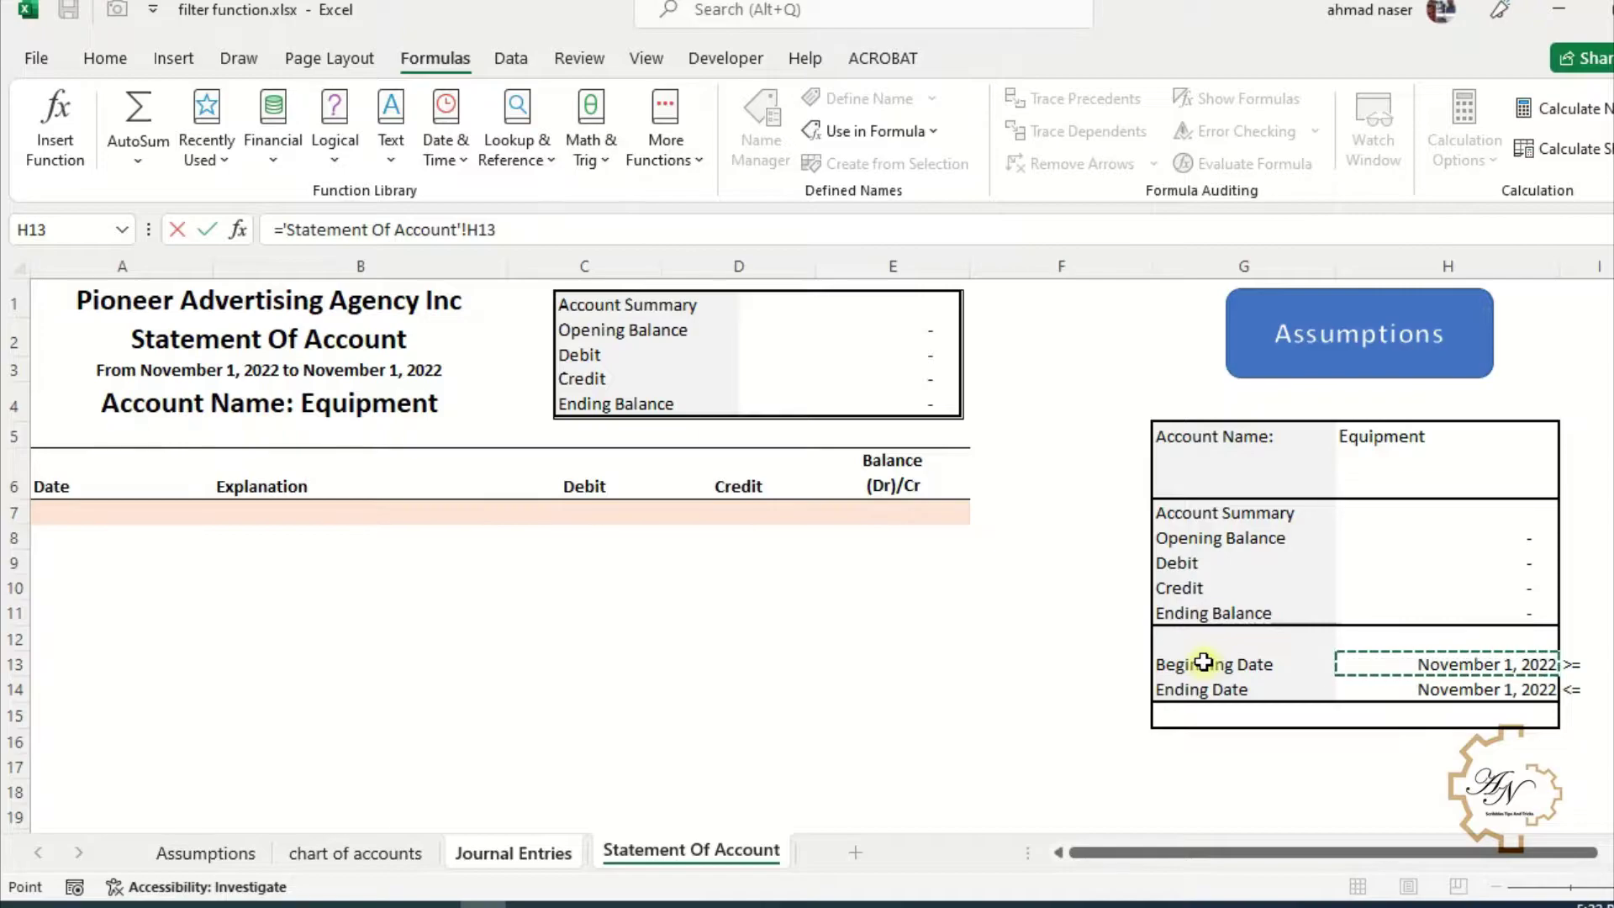
{"action": "key", "text": "Return"}
{"action": "left_click", "coordinate": [1362, 357]}
Step: Enclose the Account=G1 condition of the H4 FILTER formula in parentheses and append a multiplication operator for a second condition
{"action": "left_click", "coordinate": [1370, 445]}
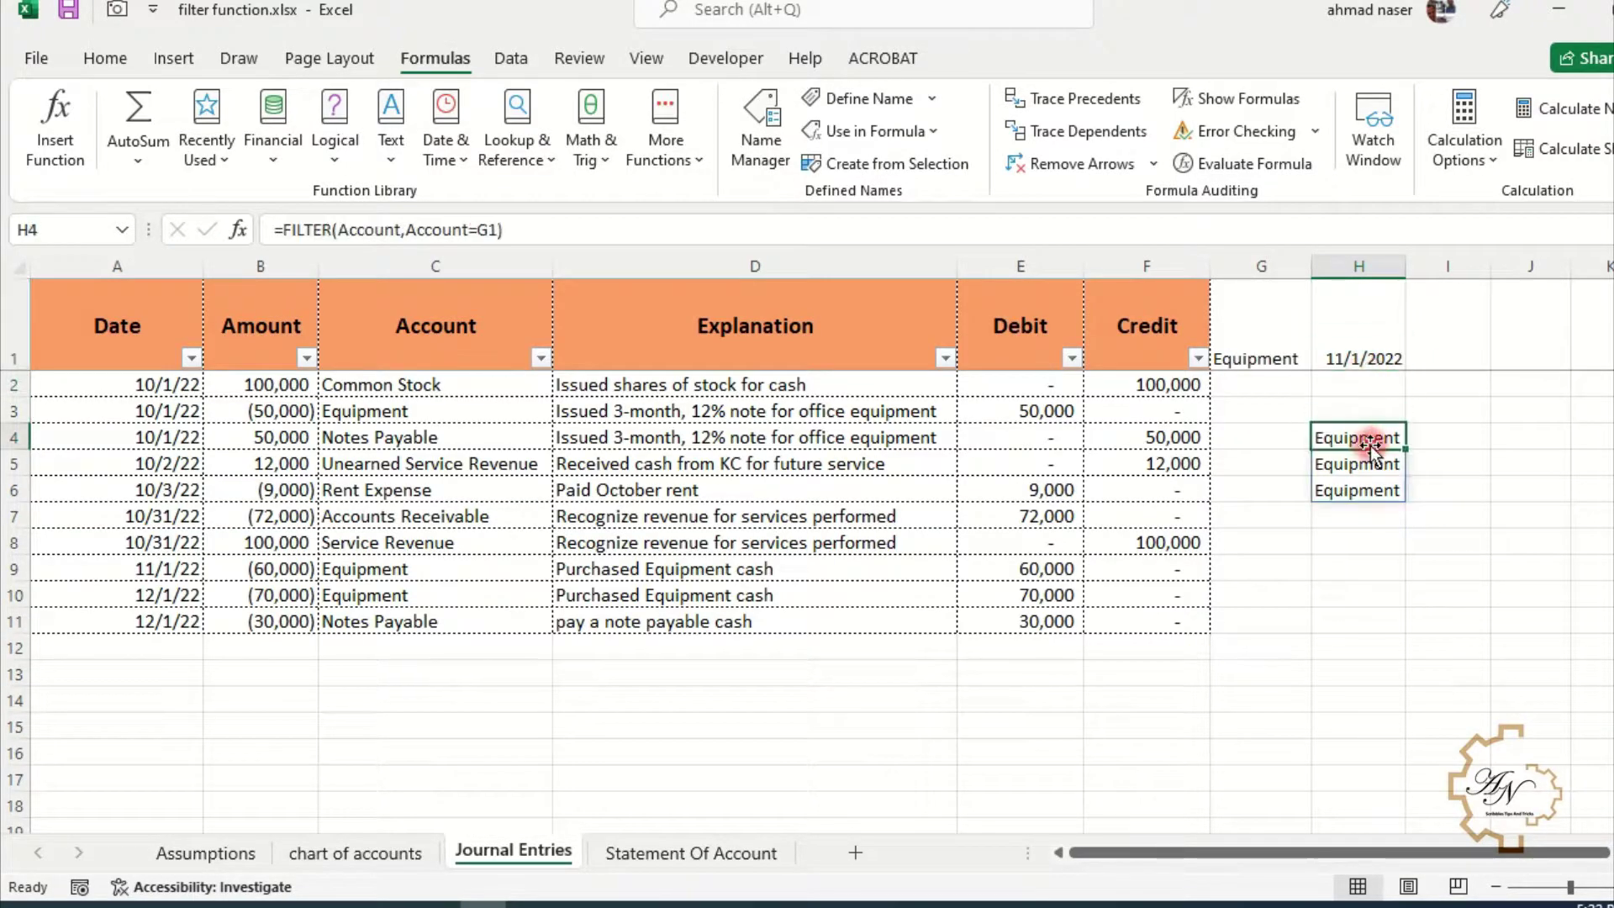
{"action": "left_click", "coordinate": [558, 227]}
{"action": "left_click", "coordinate": [411, 230]}
{"action": "type", "text": "("}
{"action": "key", "text": "End"}
{"action": "type", "text": ")"}
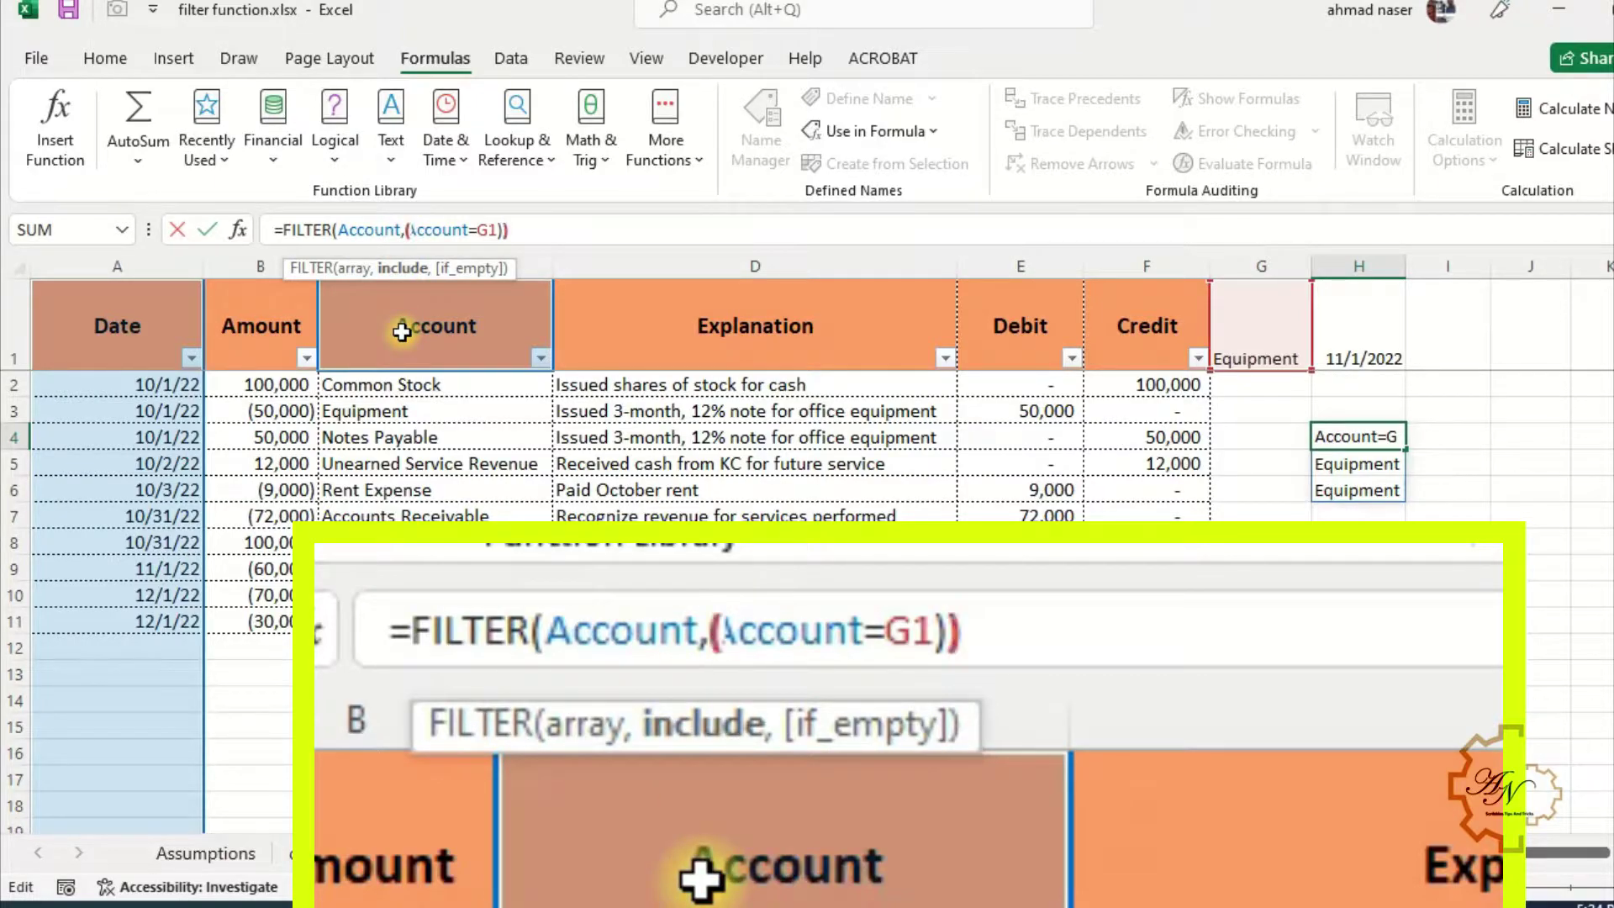
{"action": "key", "text": "BackSpace"}
{"action": "left_click", "coordinate": [615, 227]}
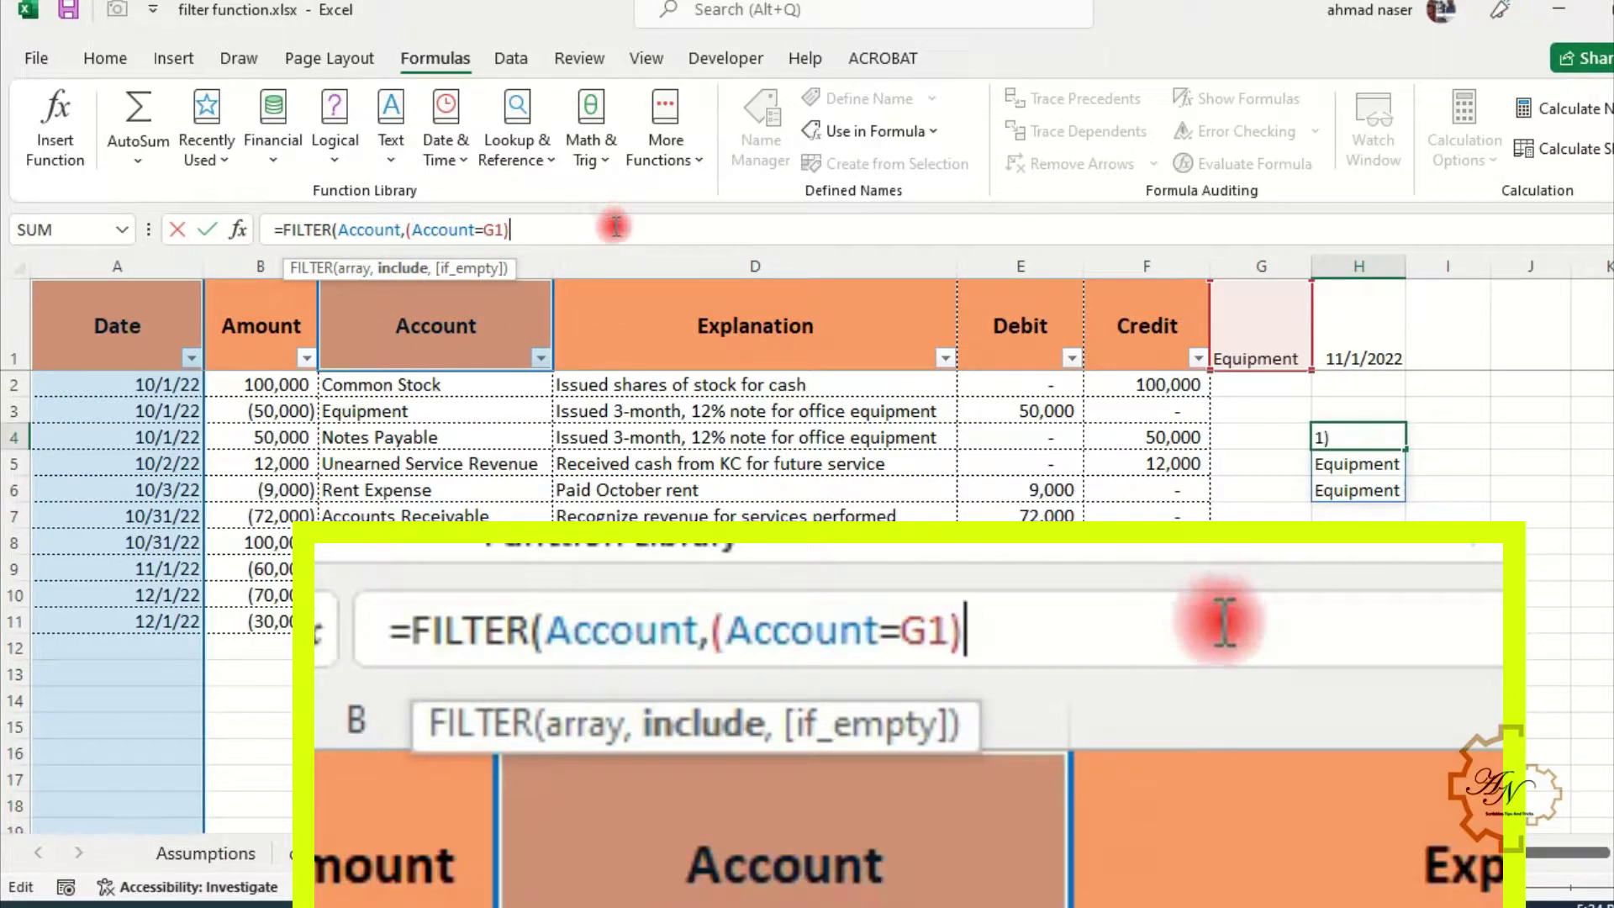
{"action": "type", "text": "*"}
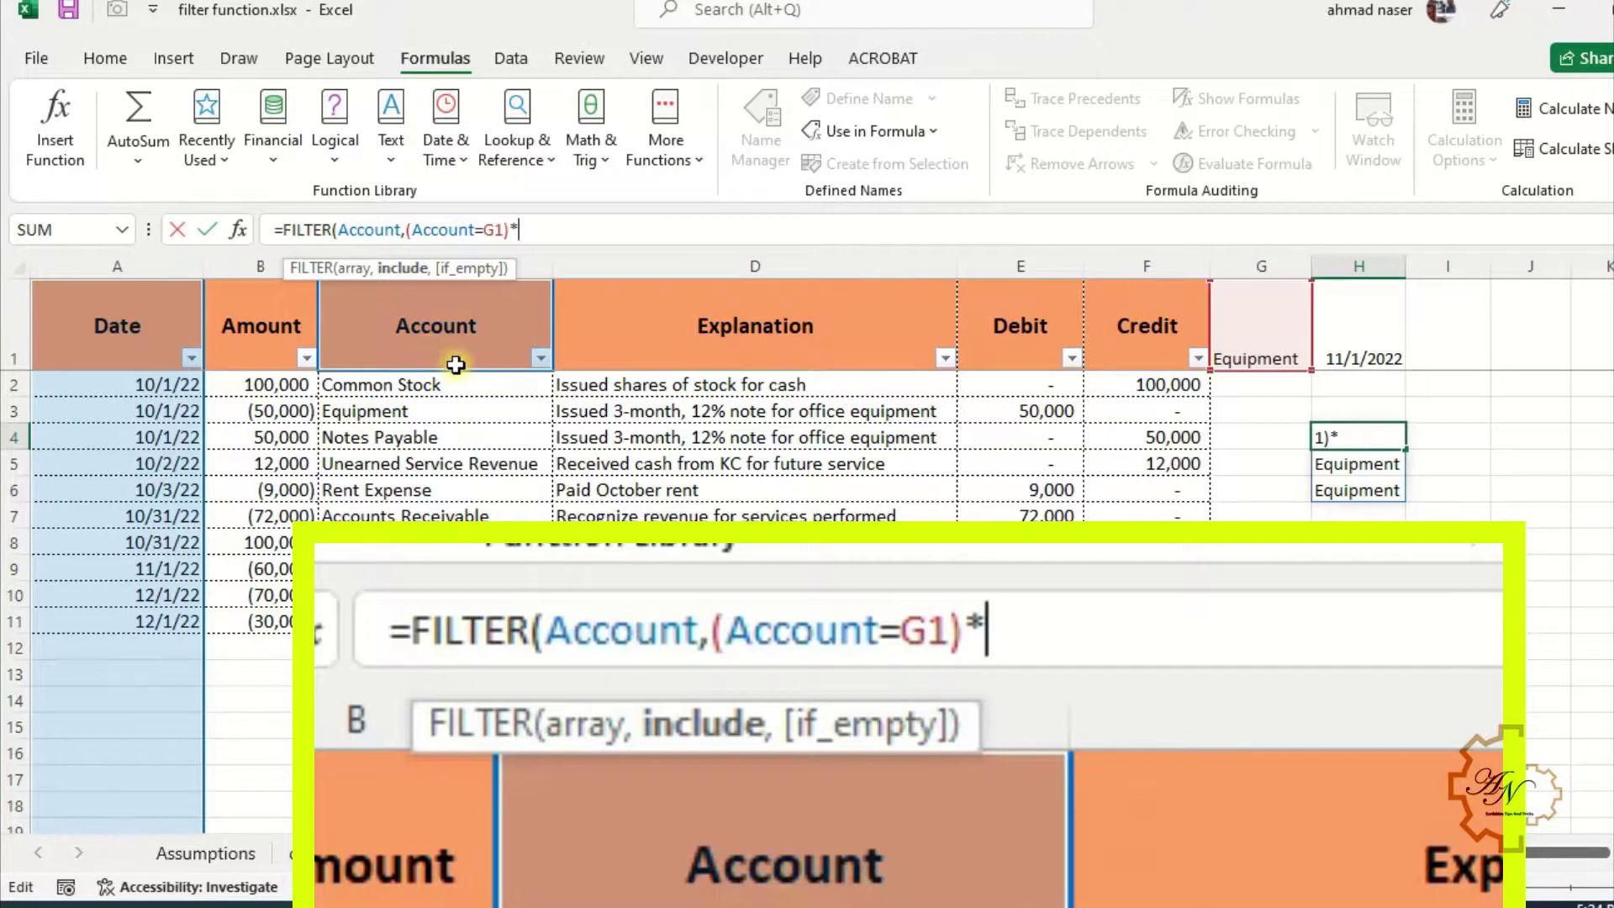
Step: Add the condition (Date>=H1) to the formula, making it =FILTER(Account,(Account=G1)*(Date>=H1)), and accept the closing-parenthesis correction
{"action": "type", "text": "(da"}
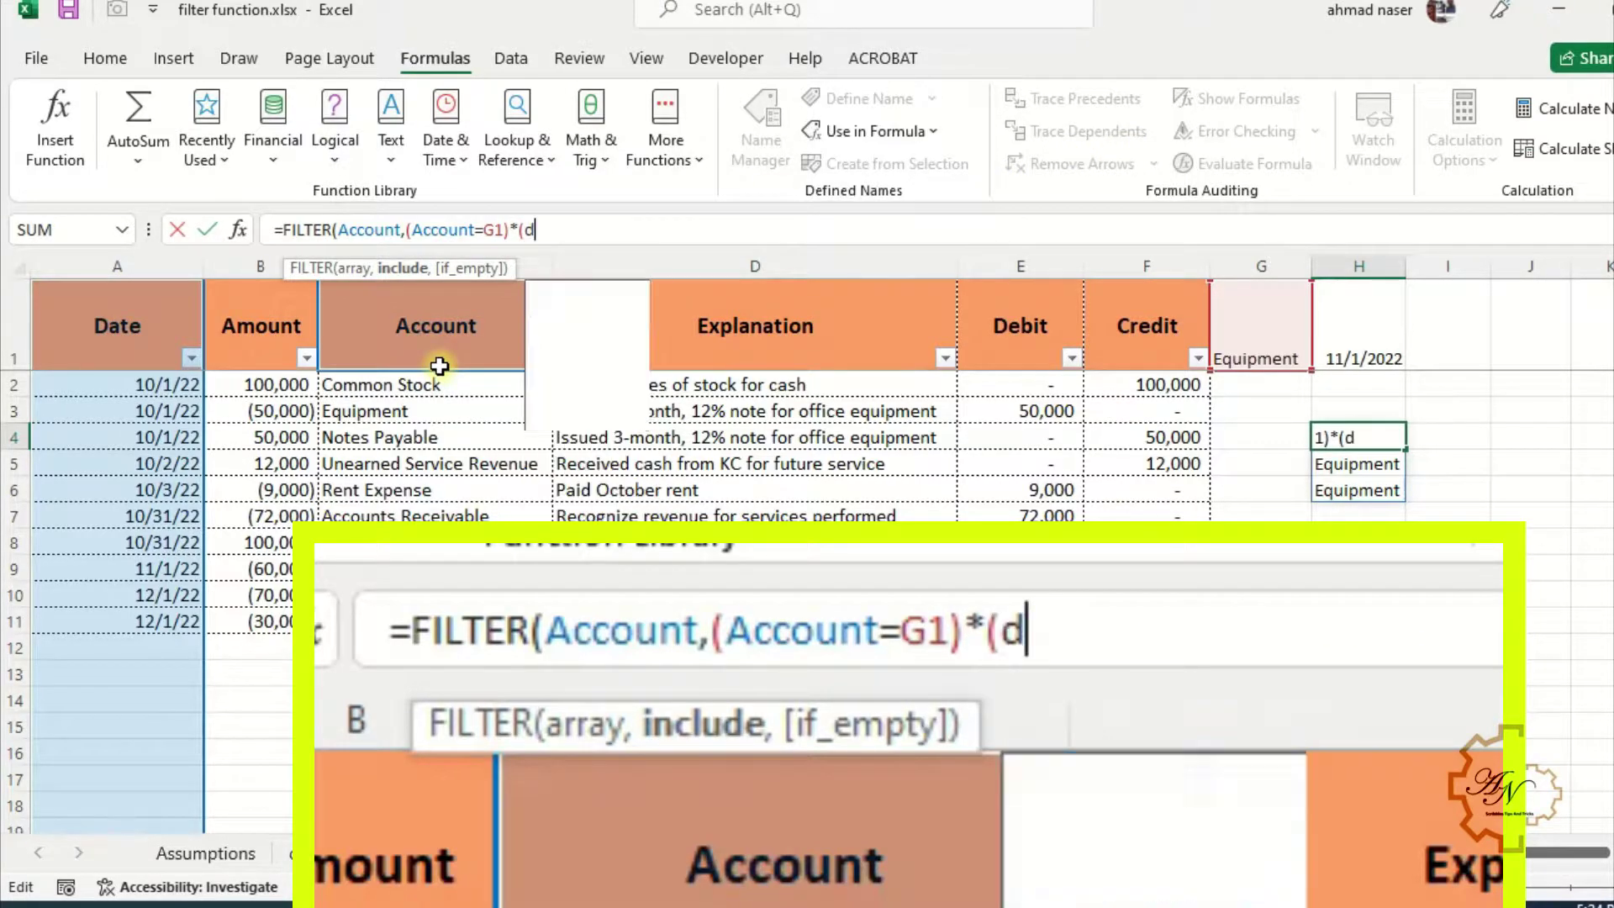
{"action": "double_click", "coordinate": [598, 290]}
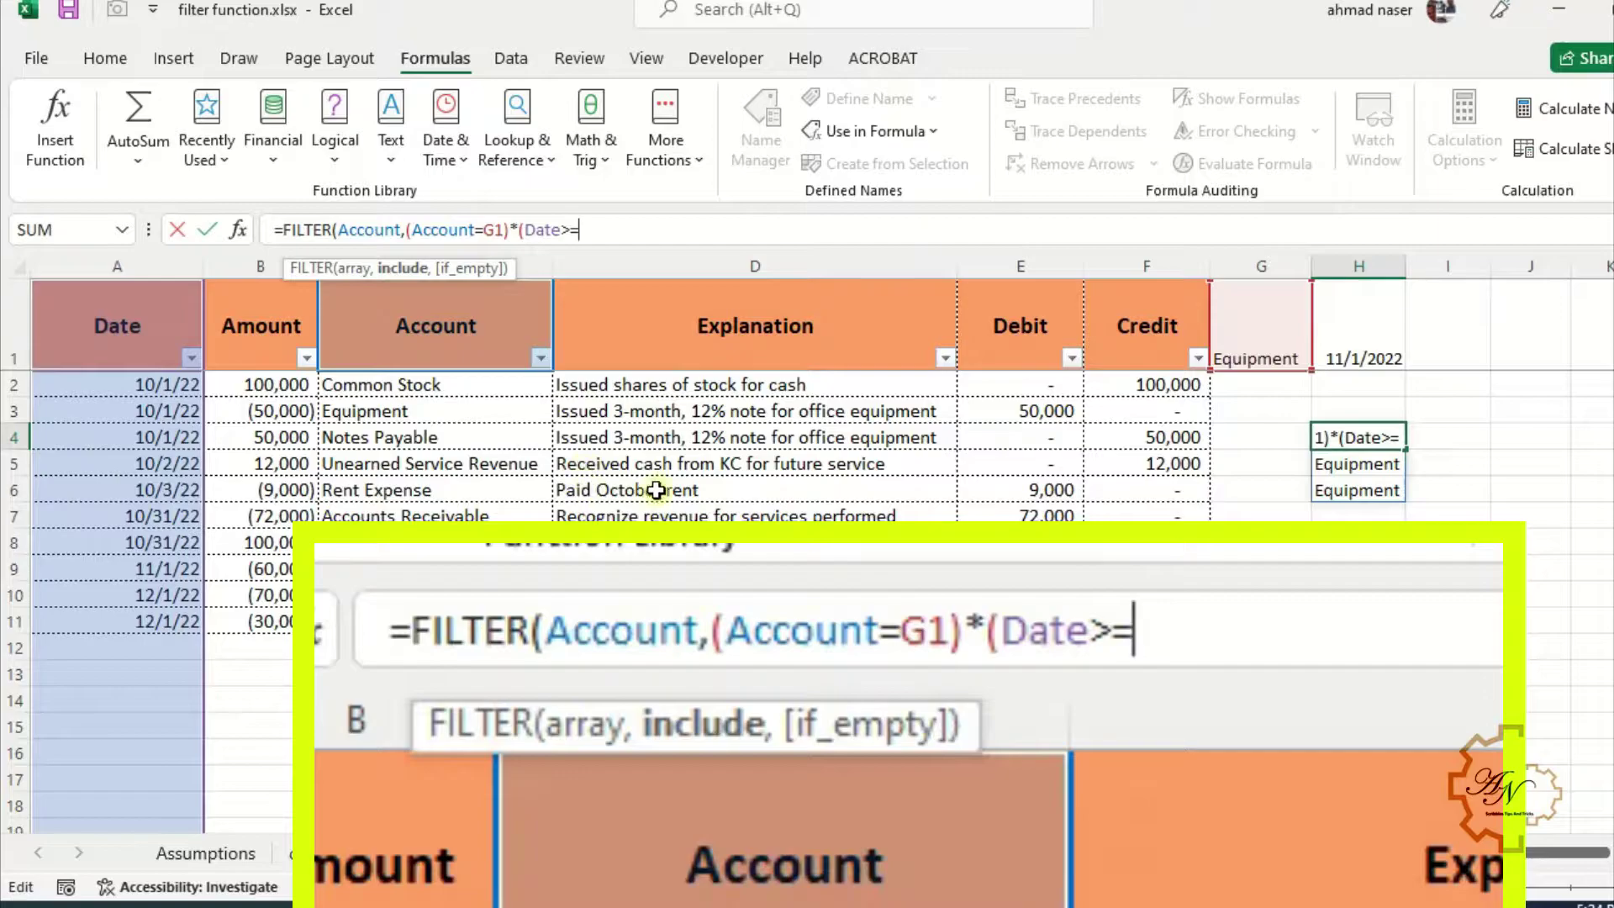
{"action": "left_click", "coordinate": [1379, 346]}
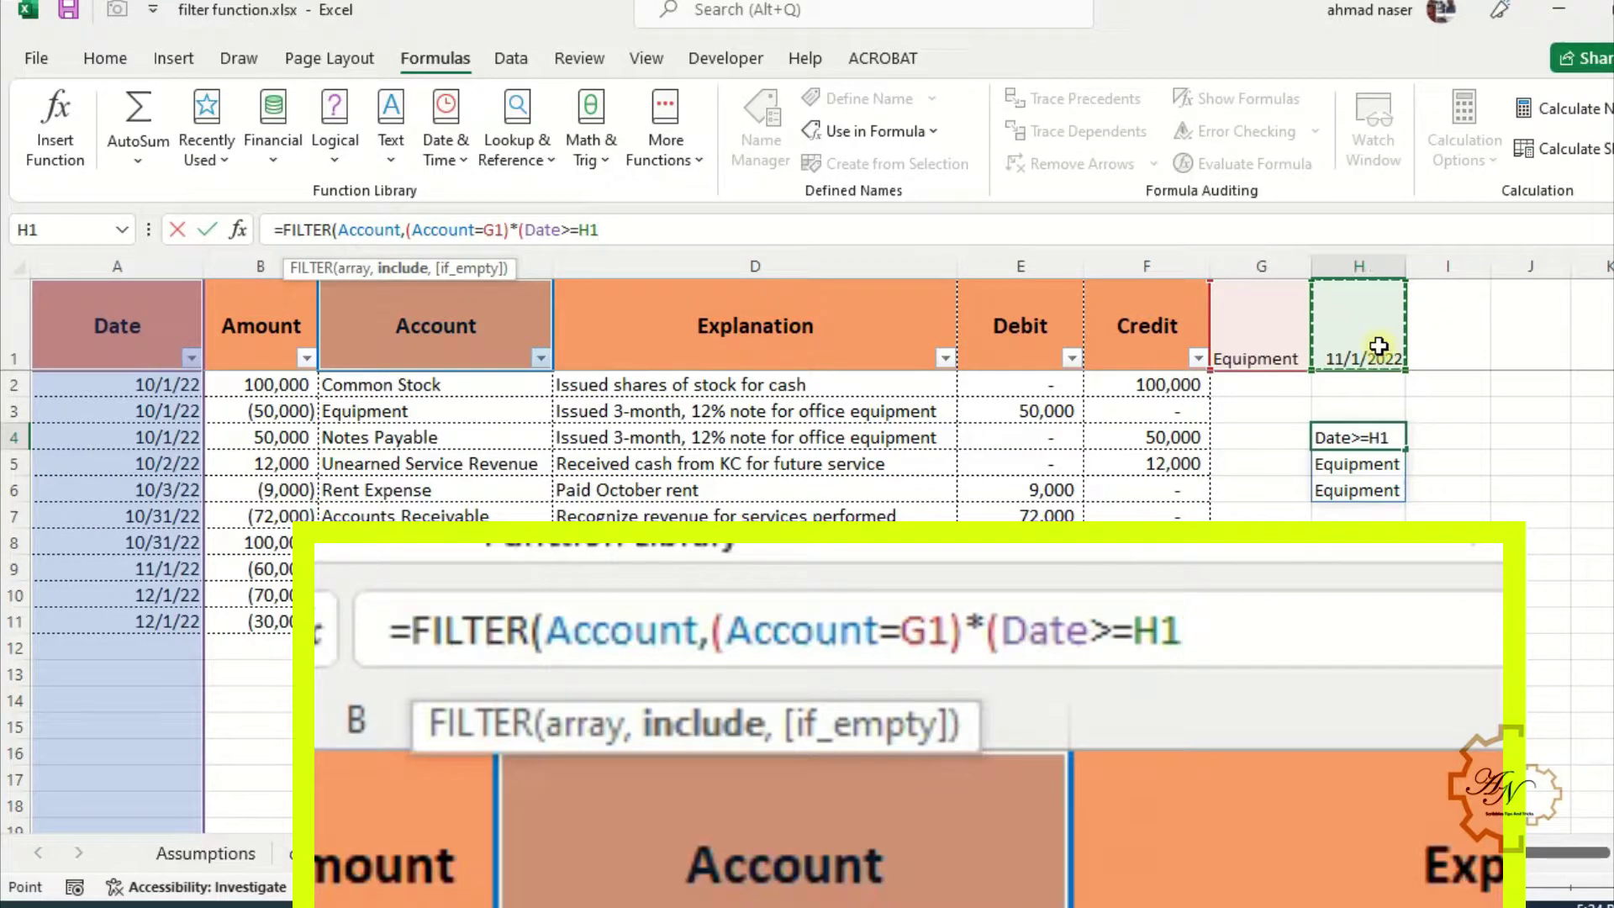
{"action": "key", "text": "Return"}
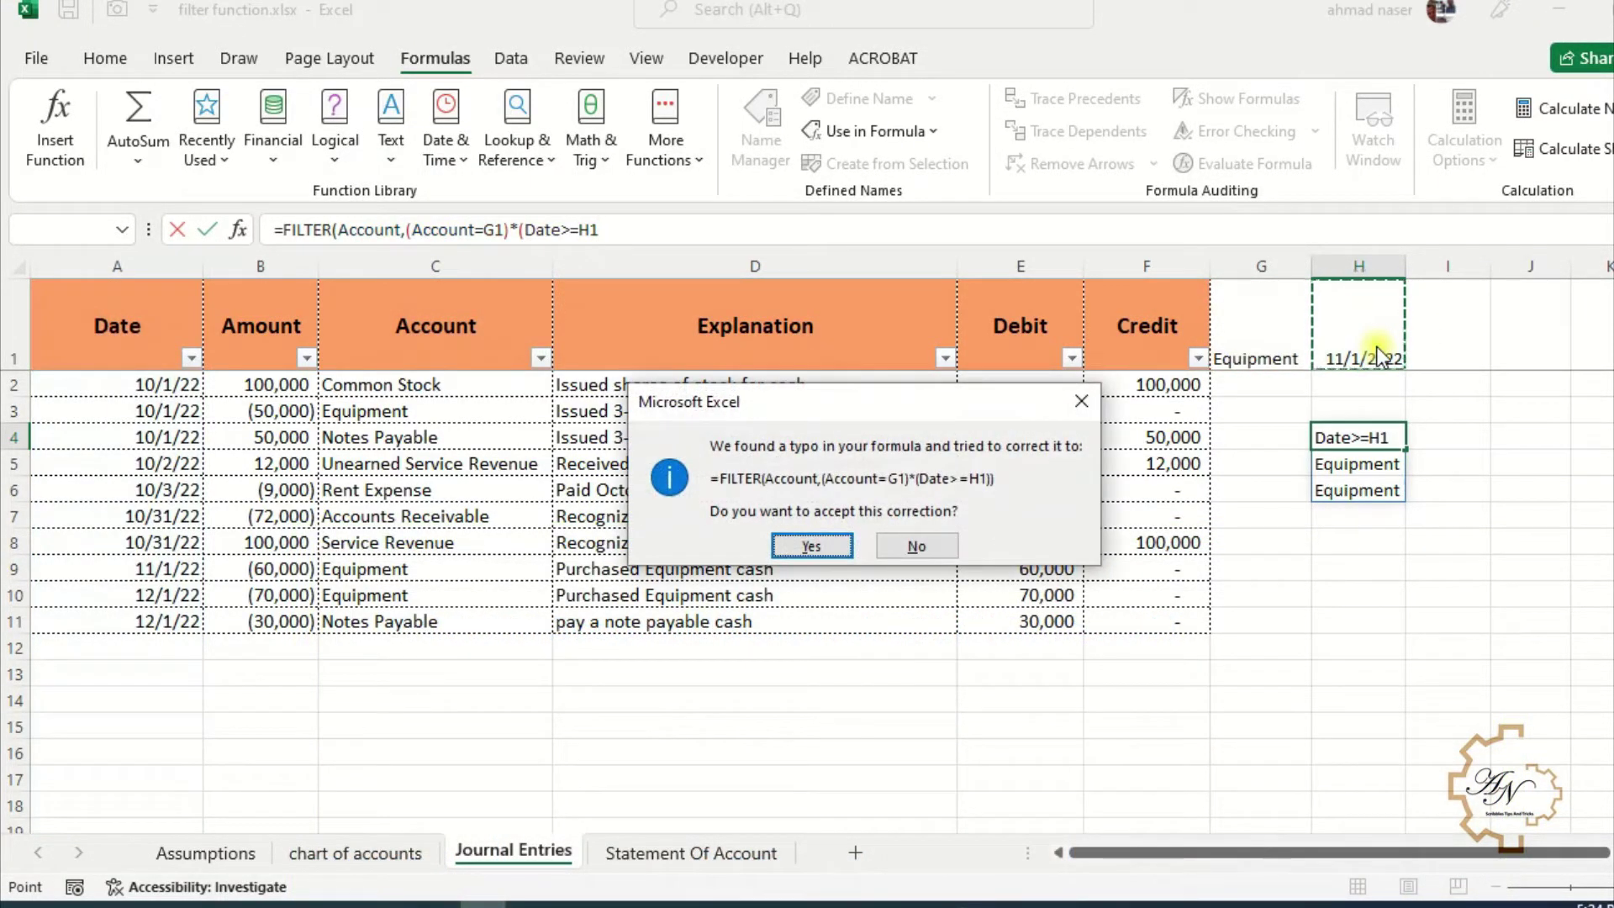
{"action": "key", "text": "Return"}
Step: Compare the FILTER results in H4 with the journal dates, the account name in G1 and the beginning date in H1
{"action": "left_click", "coordinate": [1340, 437]}
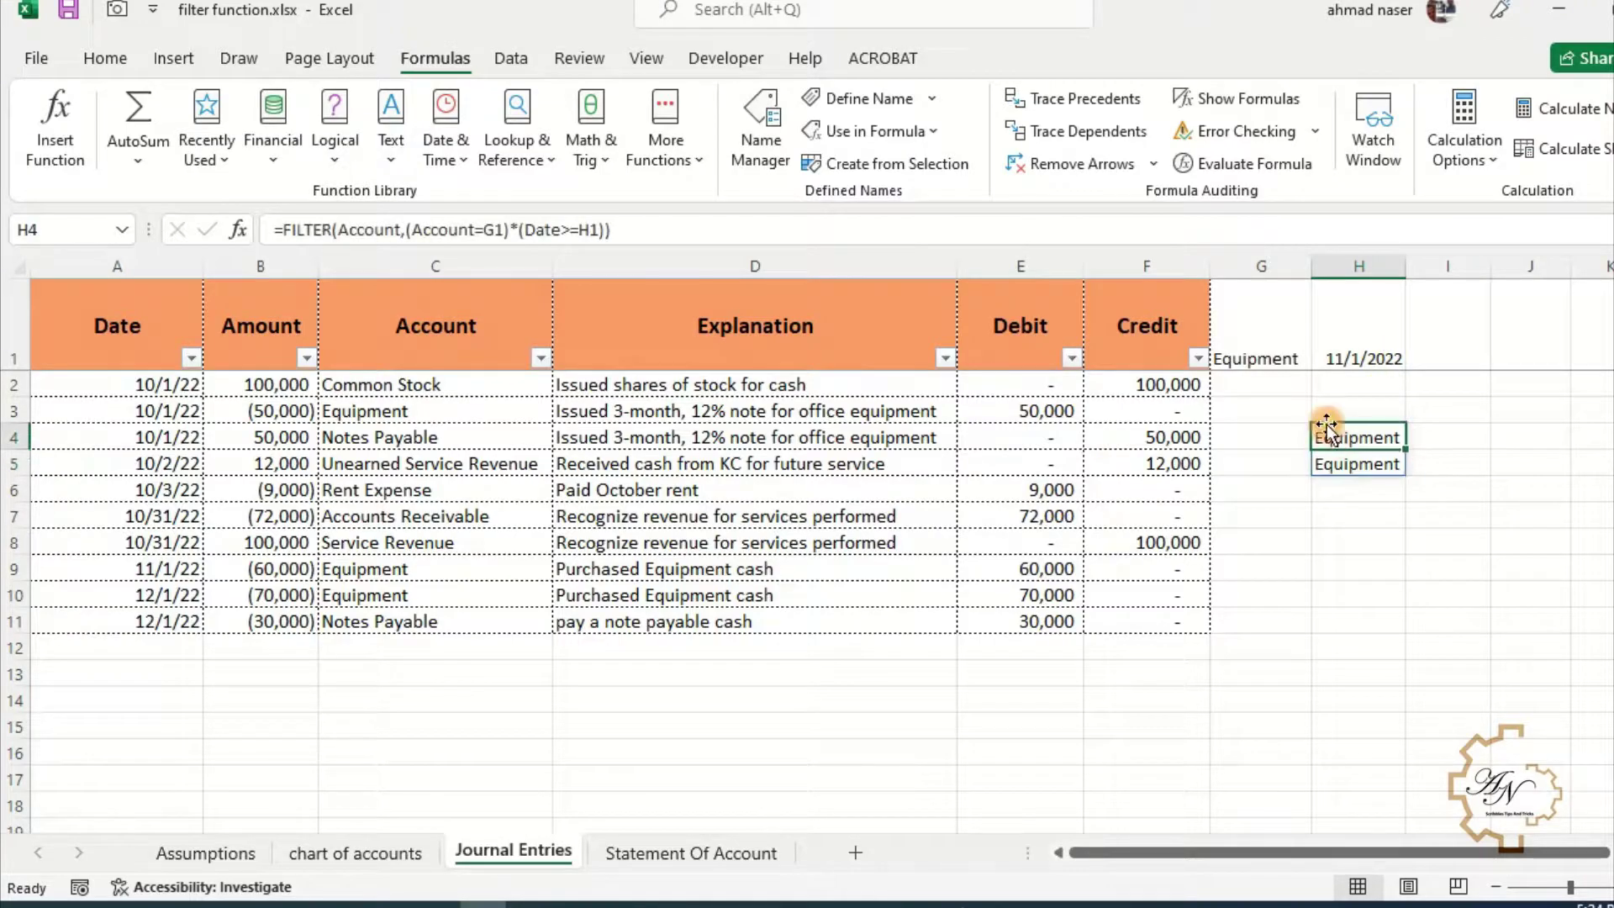
{"action": "left_click_drag", "start_coordinate": [151, 389], "coordinate": [158, 441]}
{"action": "left_click", "coordinate": [1328, 352]}
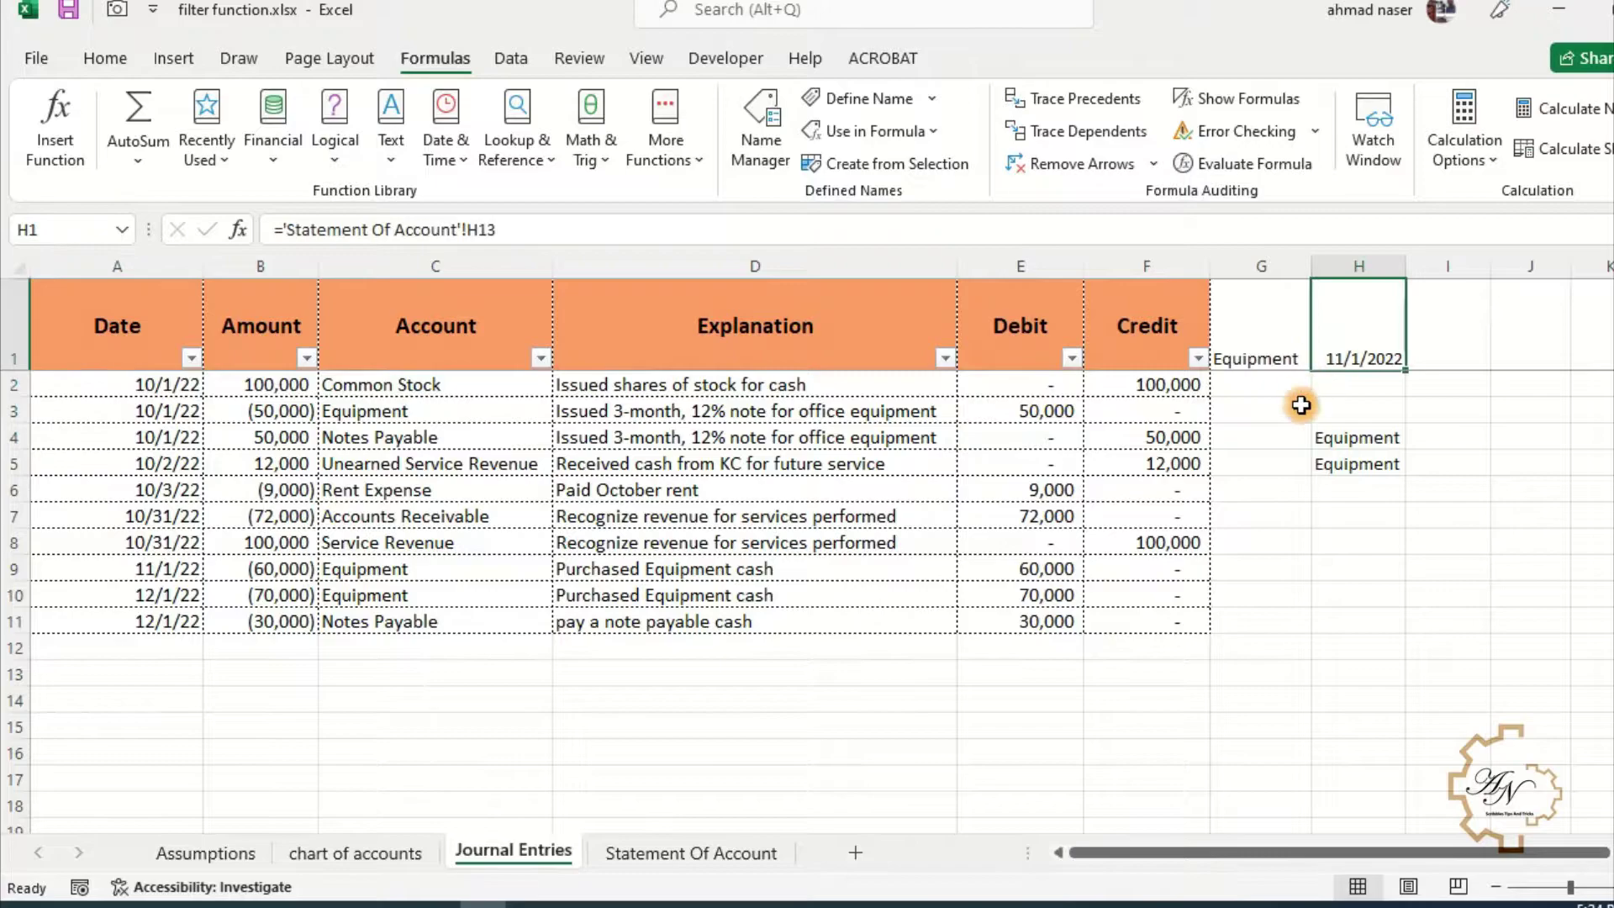
{"action": "left_click", "coordinate": [1319, 439]}
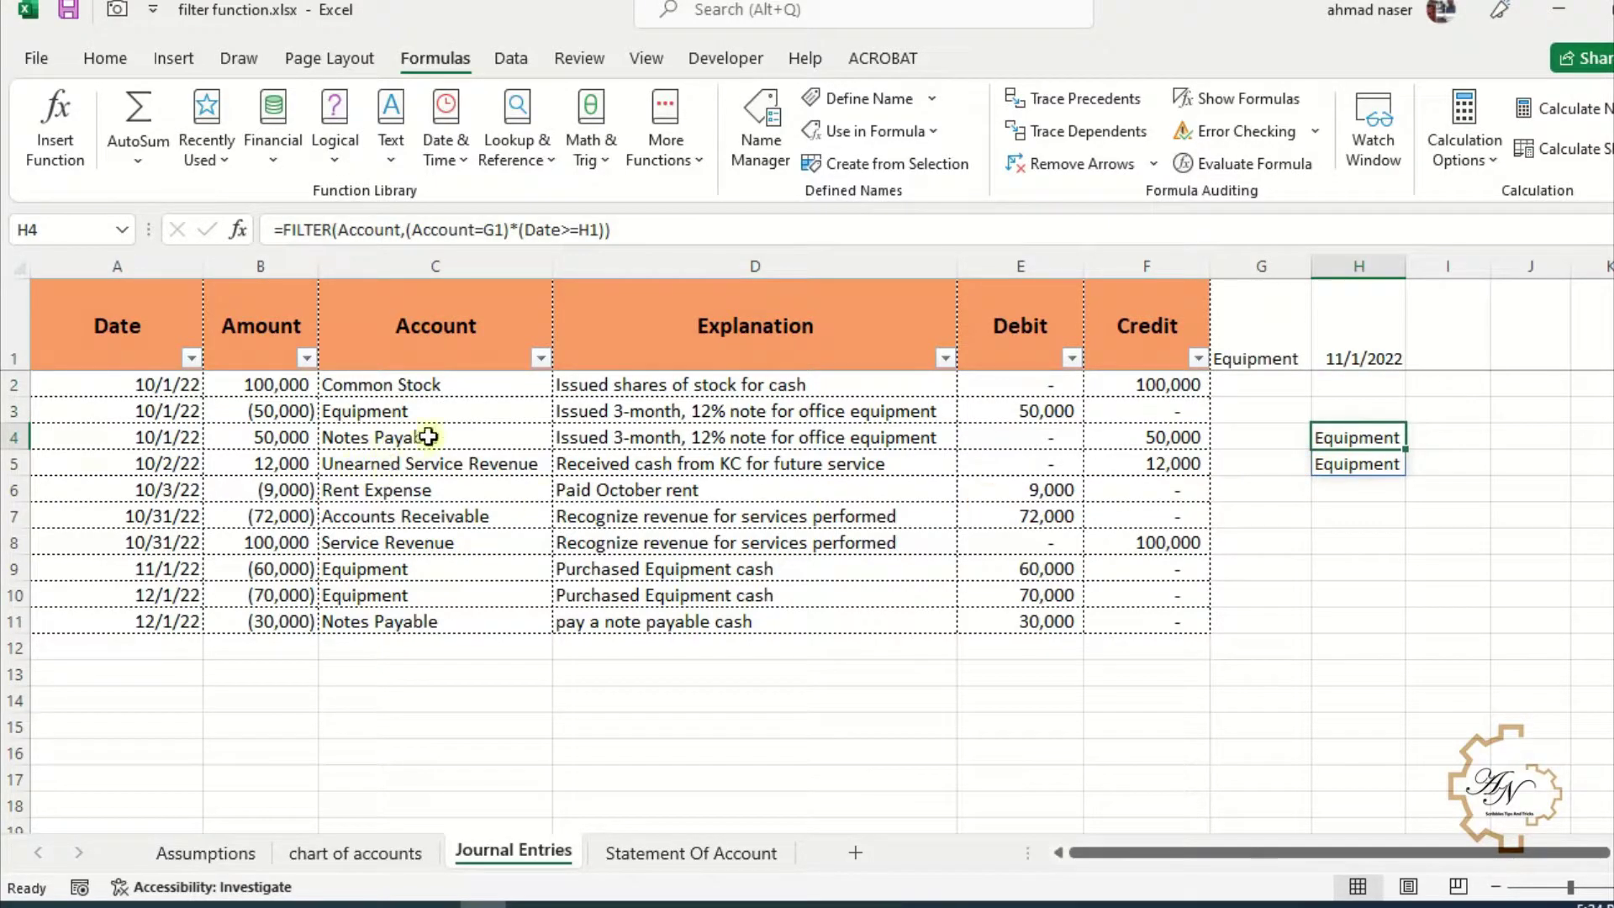
{"action": "left_click", "coordinate": [1332, 349]}
{"action": "left_click", "coordinate": [1282, 348]}
{"action": "left_click", "coordinate": [1332, 344]}
{"action": "left_click", "coordinate": [1264, 330]}
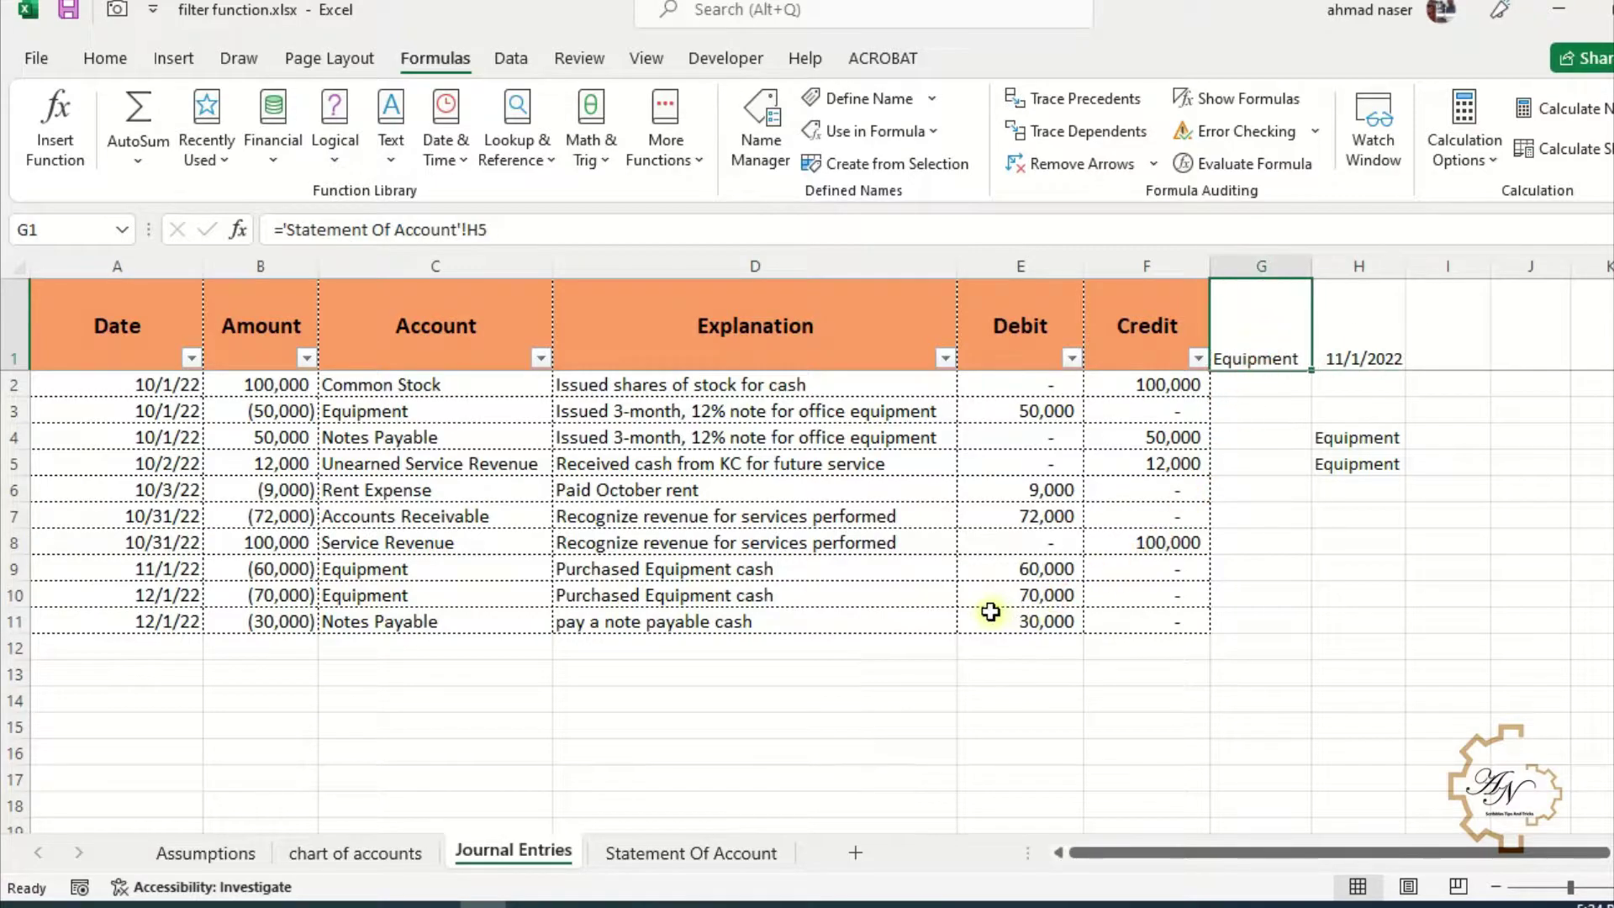
Step: Go to the Statement Of Account sheet and review the row 7 cells under Date, Explanation, Debit, Credit and Balance
{"action": "left_click", "coordinate": [703, 850]}
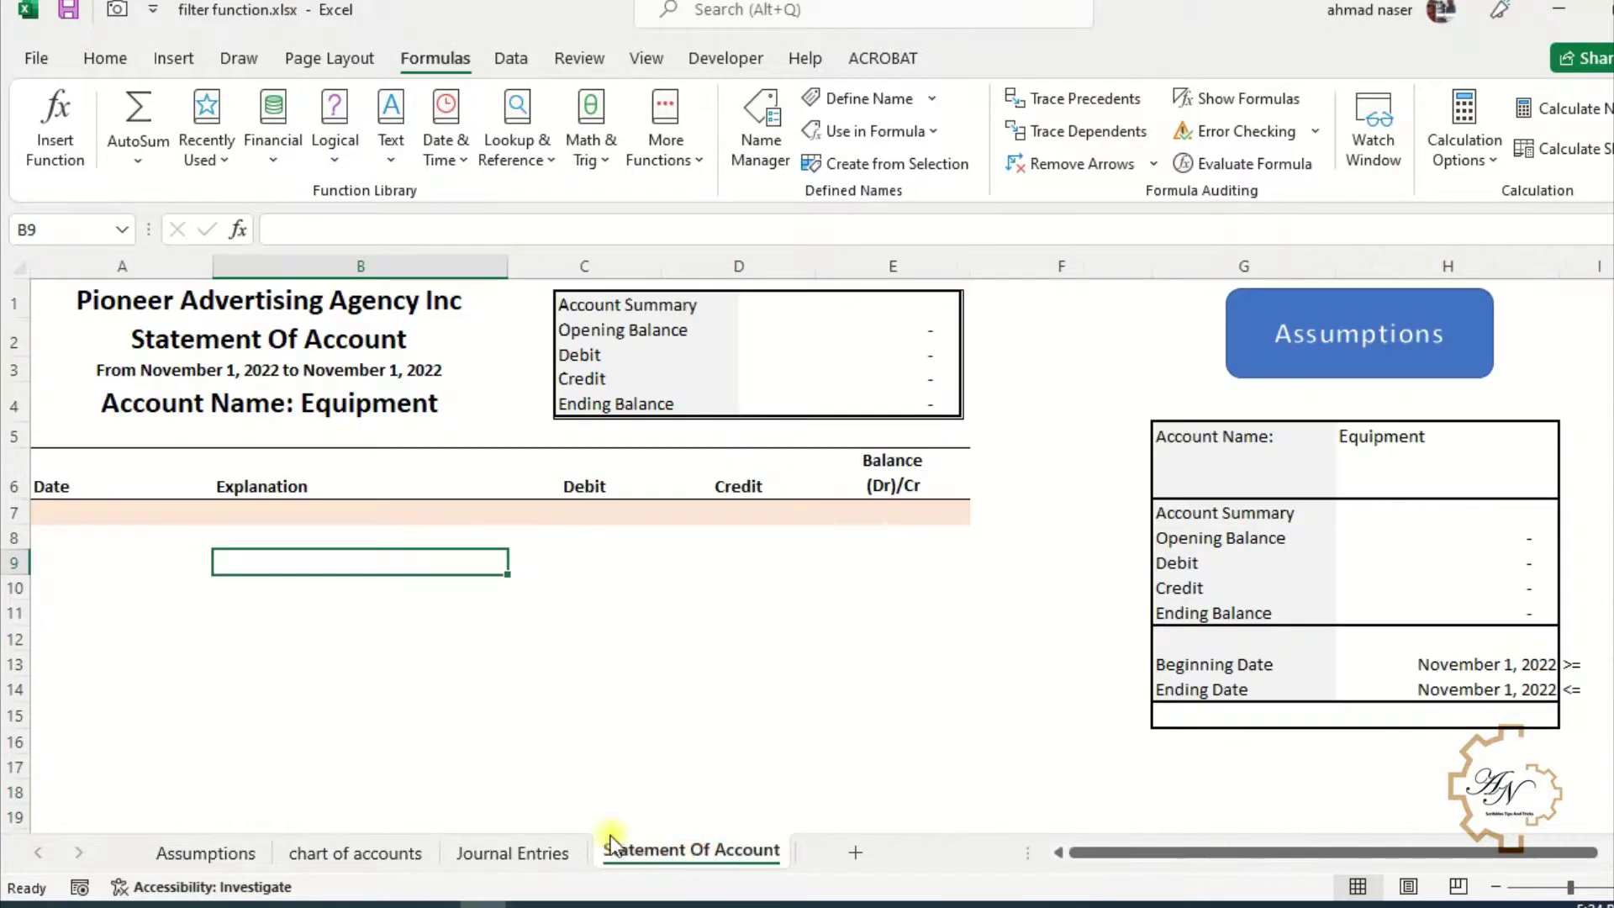
{"action": "left_click", "coordinate": [693, 654]}
{"action": "left_click", "coordinate": [87, 514]}
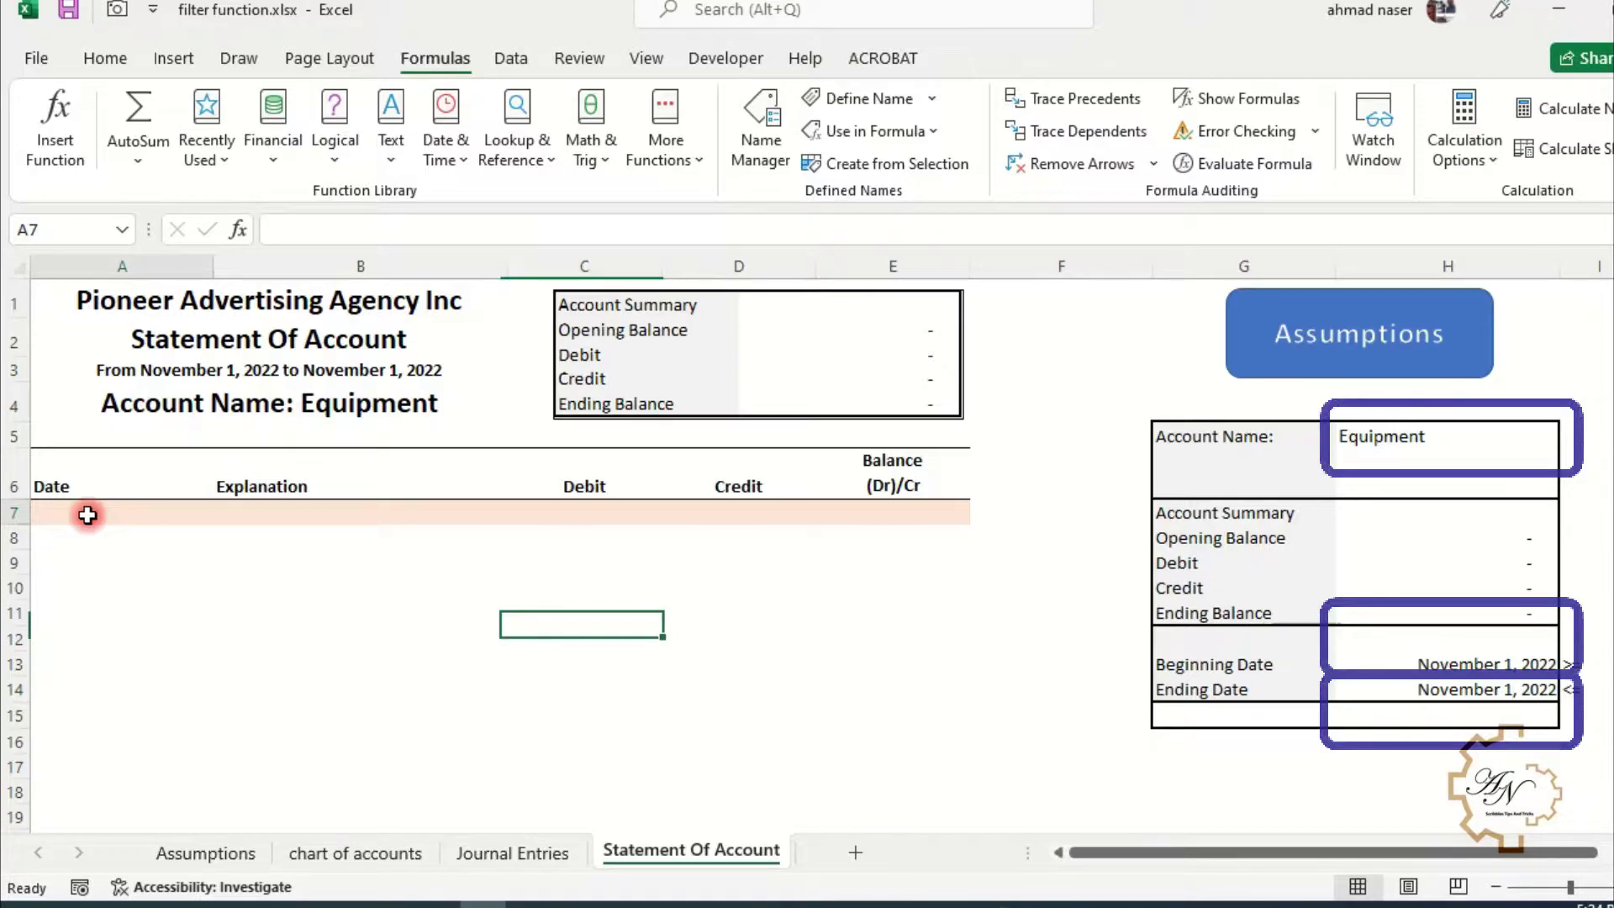
{"action": "left_click", "coordinate": [275, 516]}
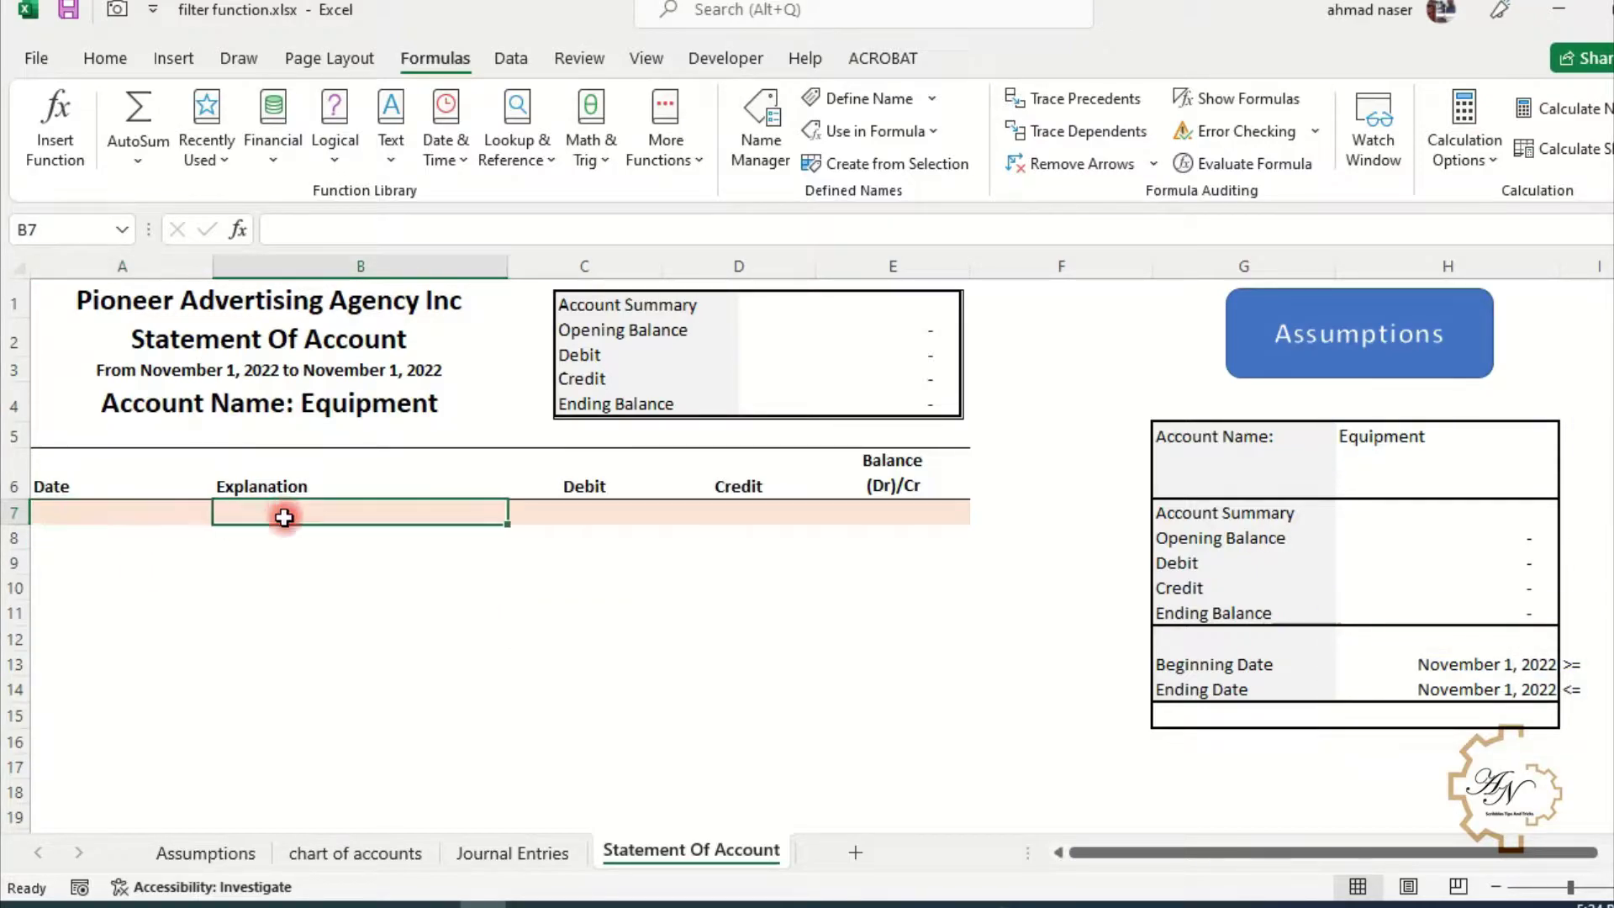
{"action": "left_click", "coordinate": [572, 523]}
{"action": "left_click", "coordinate": [719, 511]}
{"action": "left_click", "coordinate": [903, 508]}
{"action": "left_click", "coordinate": [736, 513]}
{"action": "left_click", "coordinate": [611, 517]}
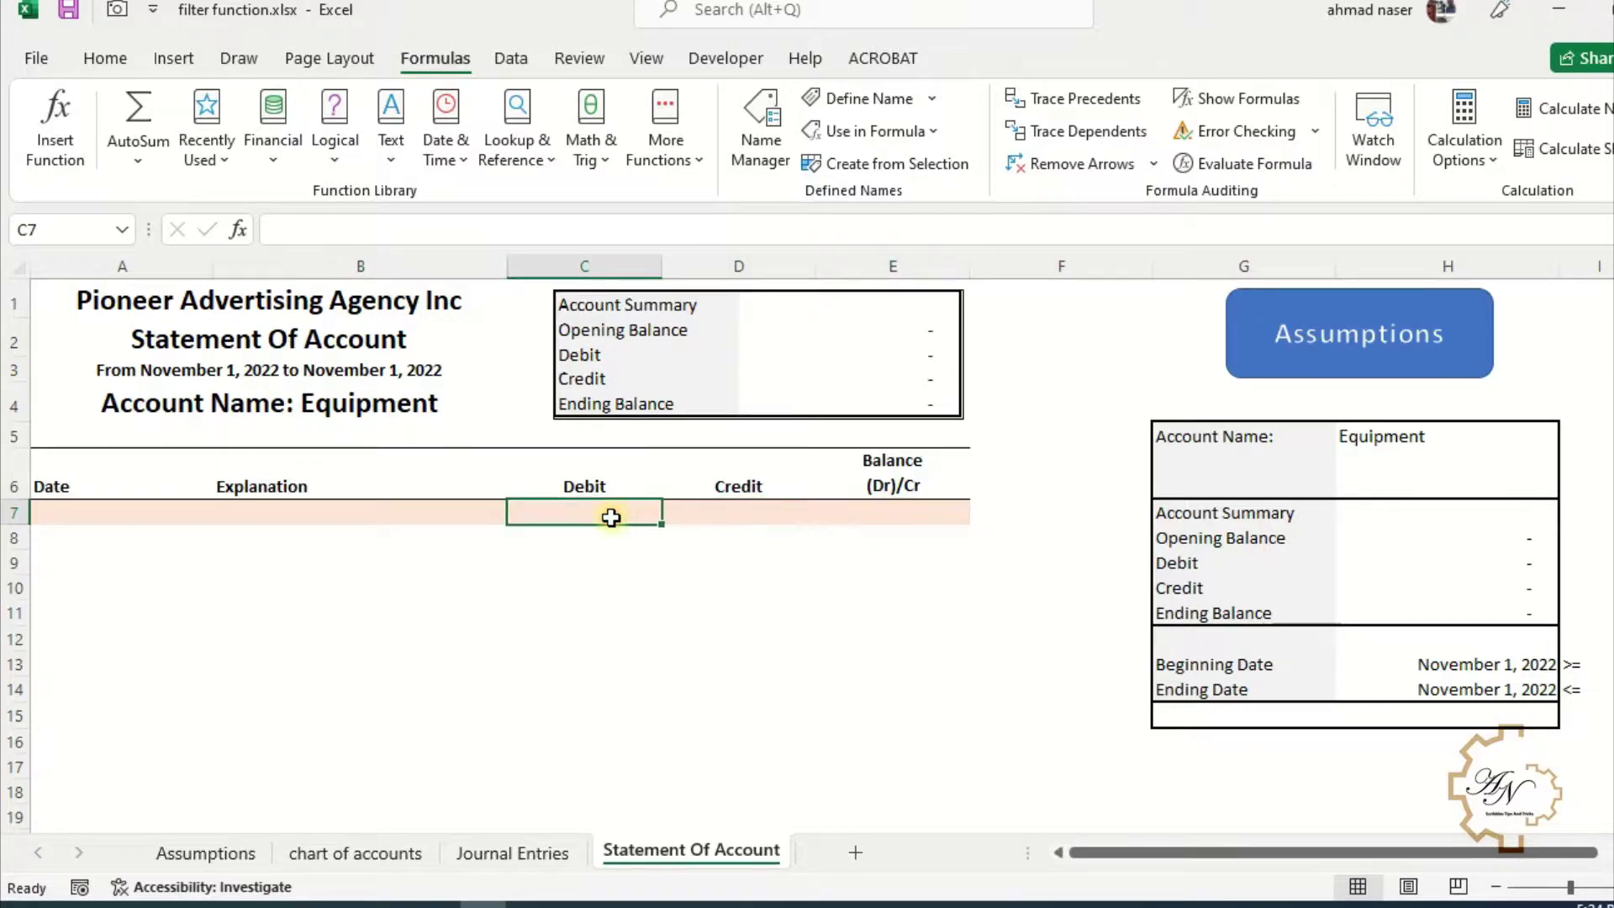
{"action": "left_click", "coordinate": [432, 509]}
{"action": "left_click", "coordinate": [181, 507]}
{"action": "left_click", "coordinate": [321, 506]}
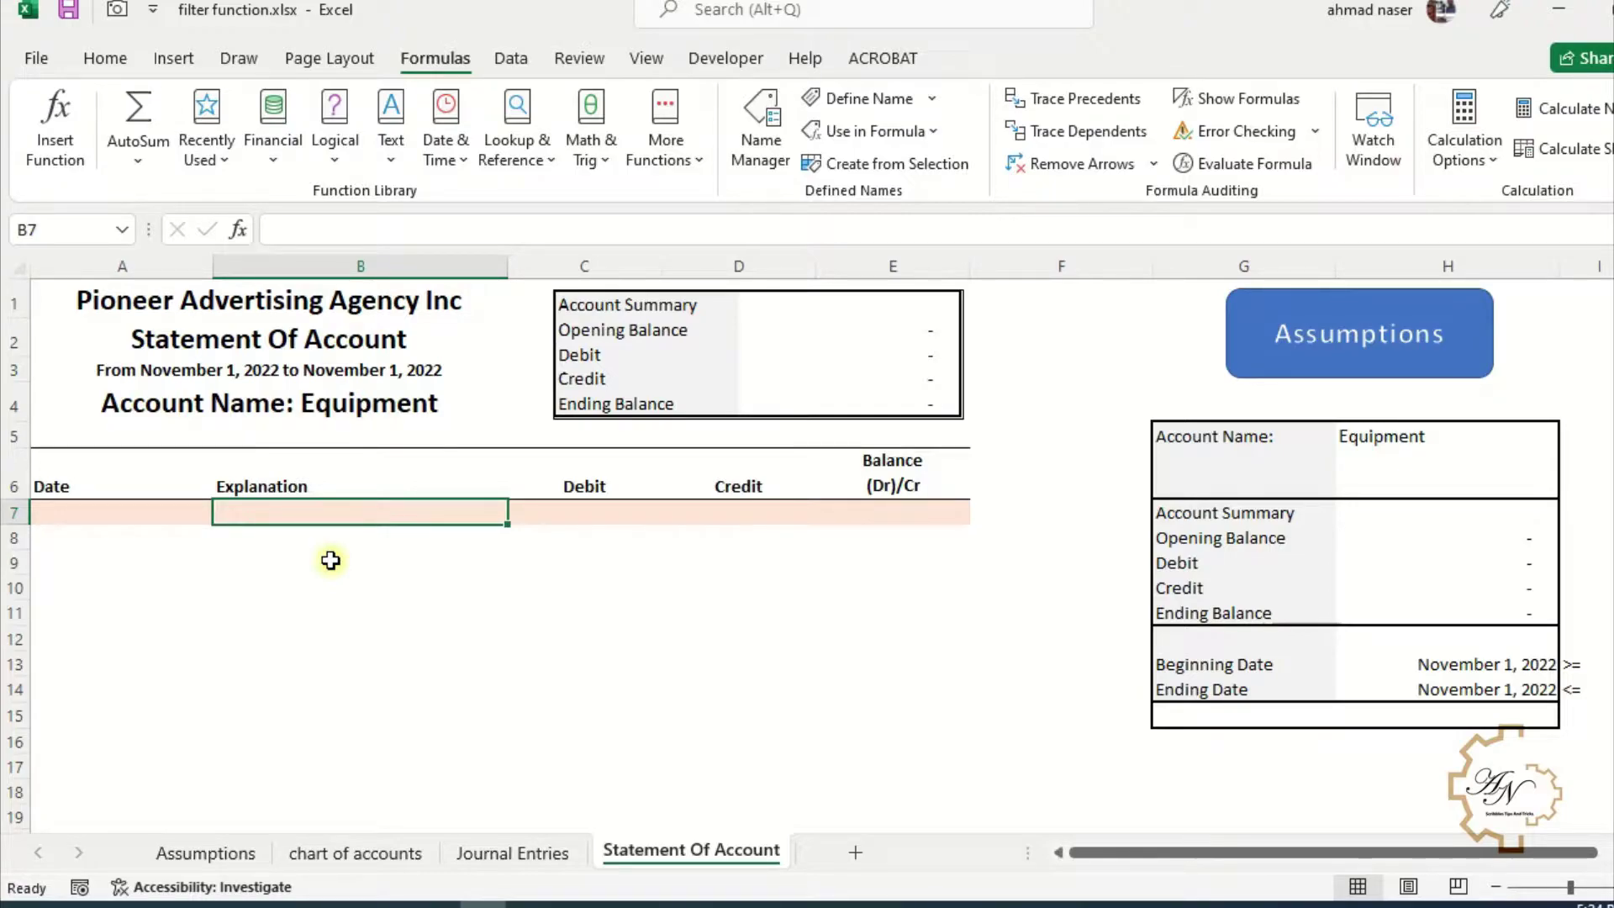
Step: Begin a formula in cell A8 with =FILTER(Date,Account=$H$5, using an absolute reference to the account name
{"action": "left_click", "coordinate": [164, 536]}
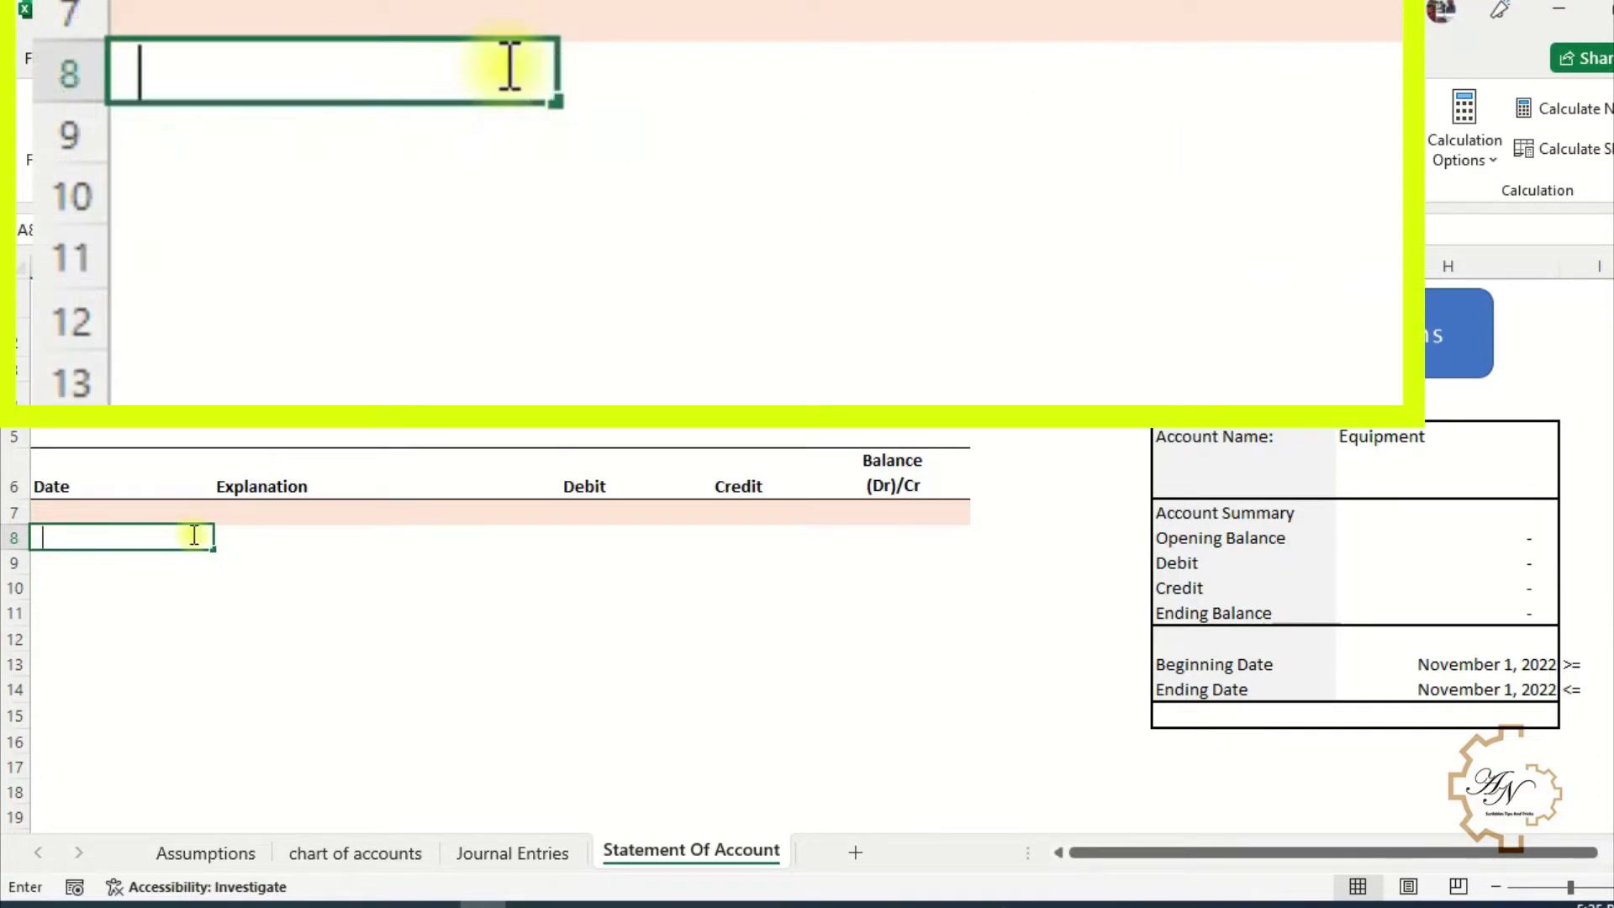
{"action": "type", "text": "=fil"}
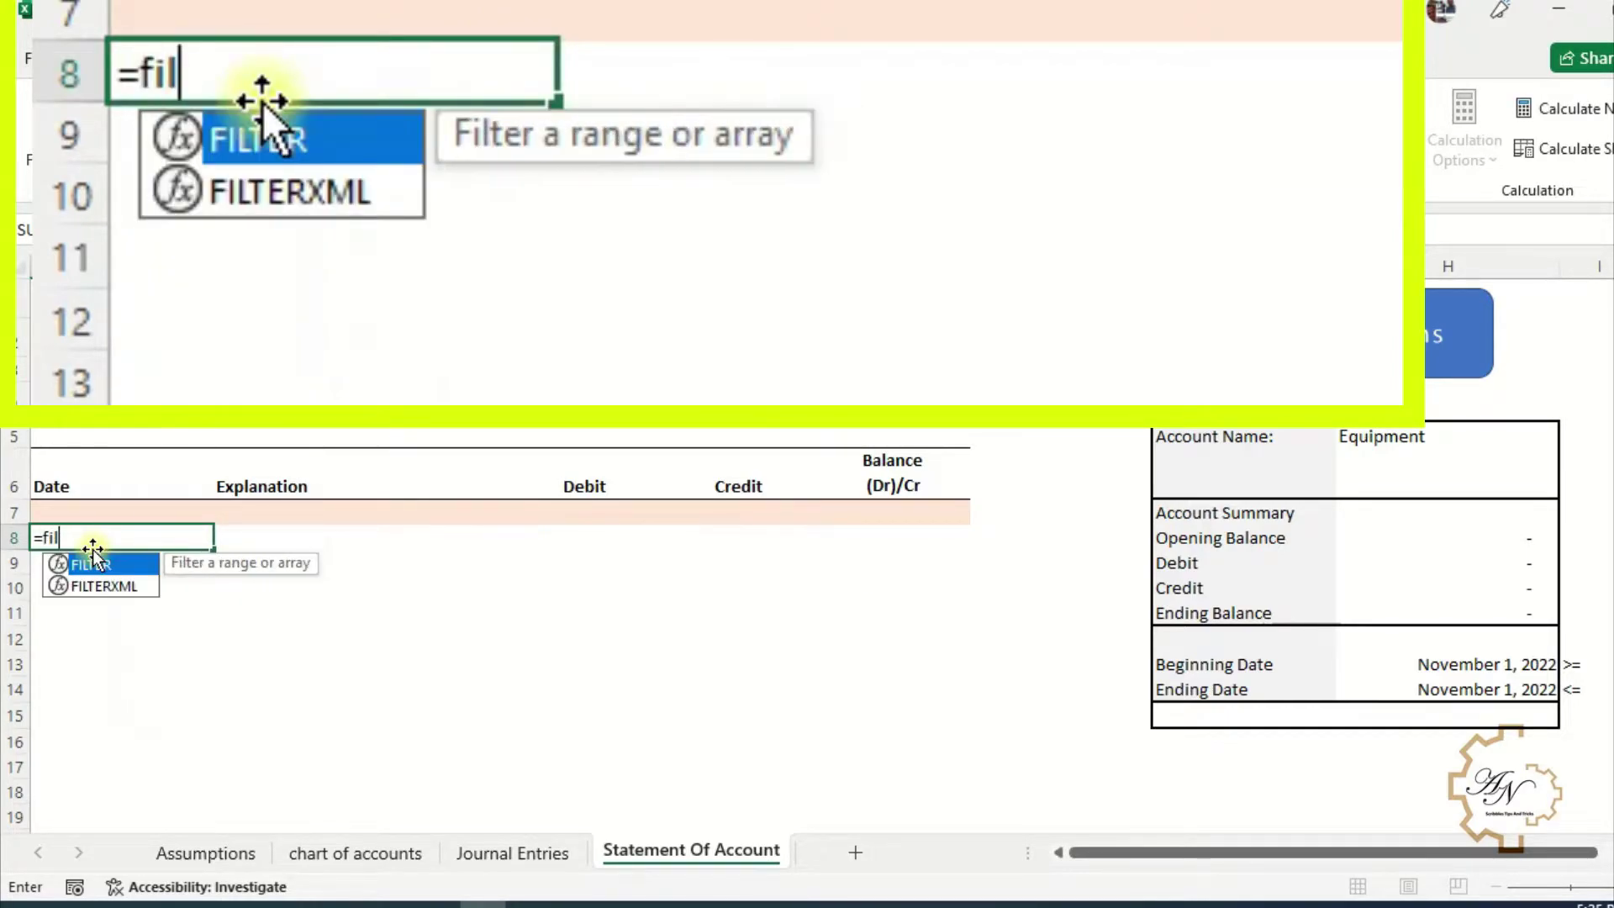
{"action": "double_click", "coordinate": [94, 565]}
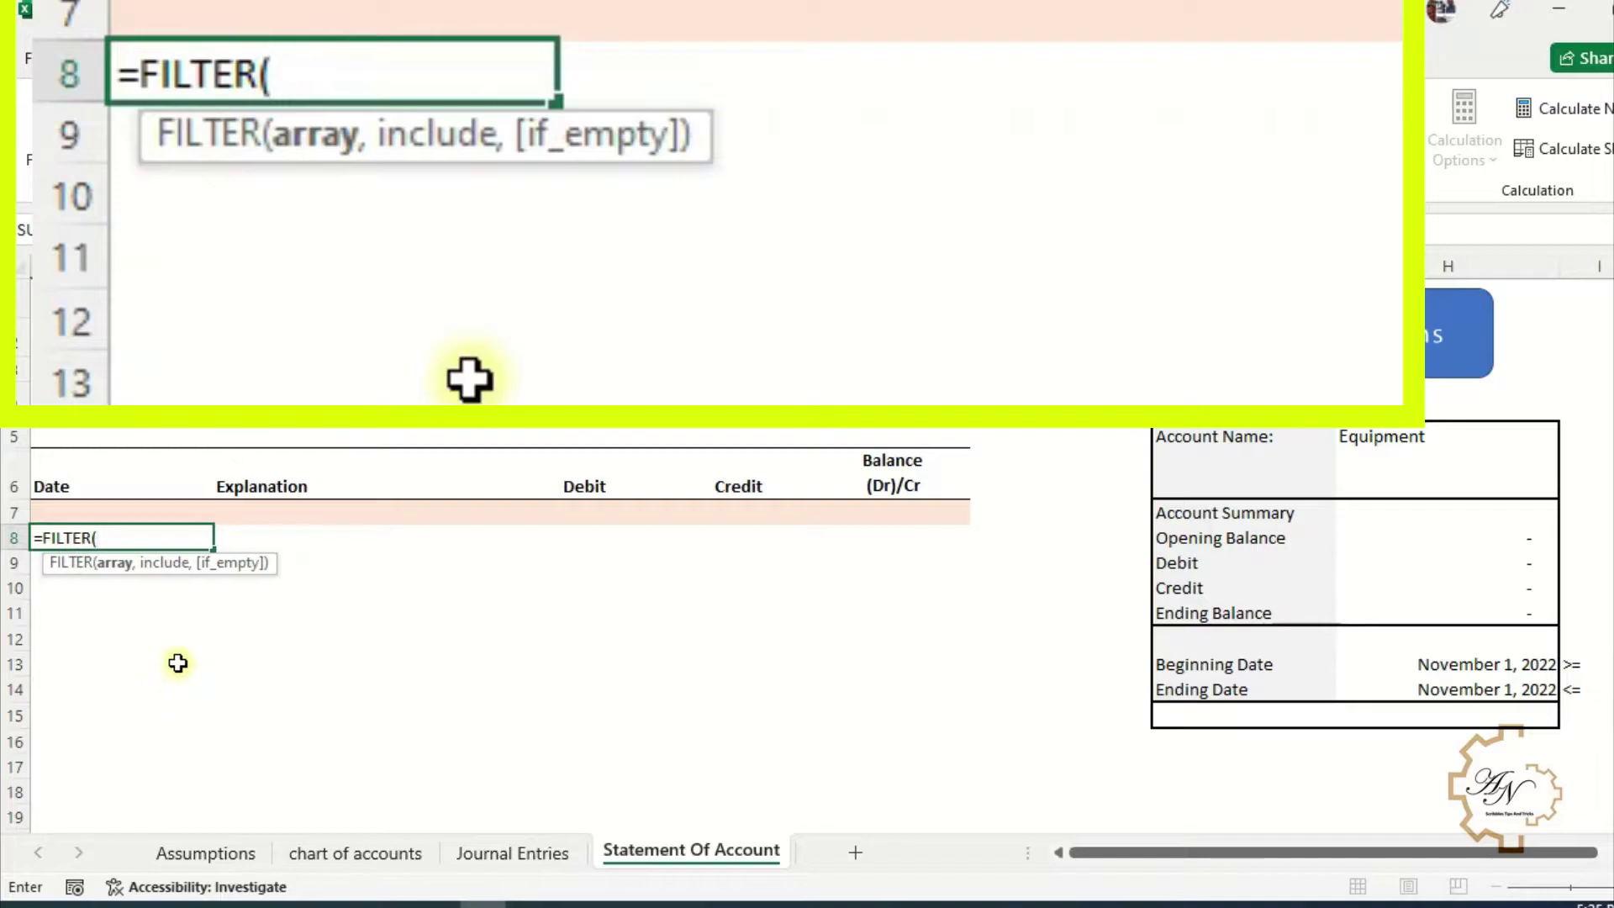
{"action": "type", "text": "date"}
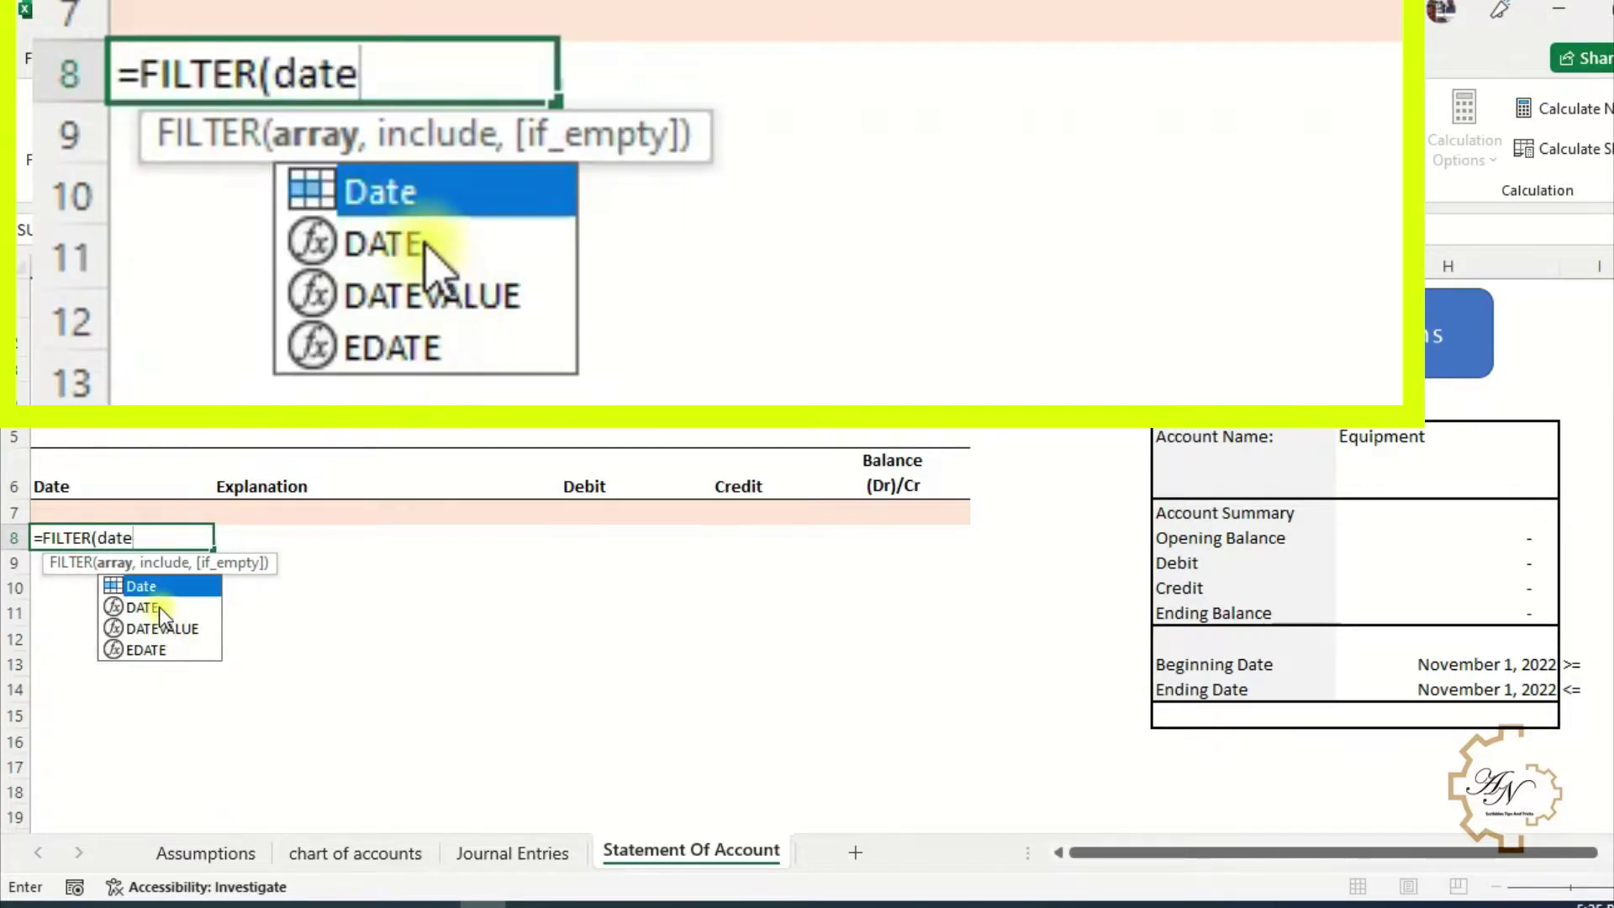
{"action": "double_click", "coordinate": [165, 594]}
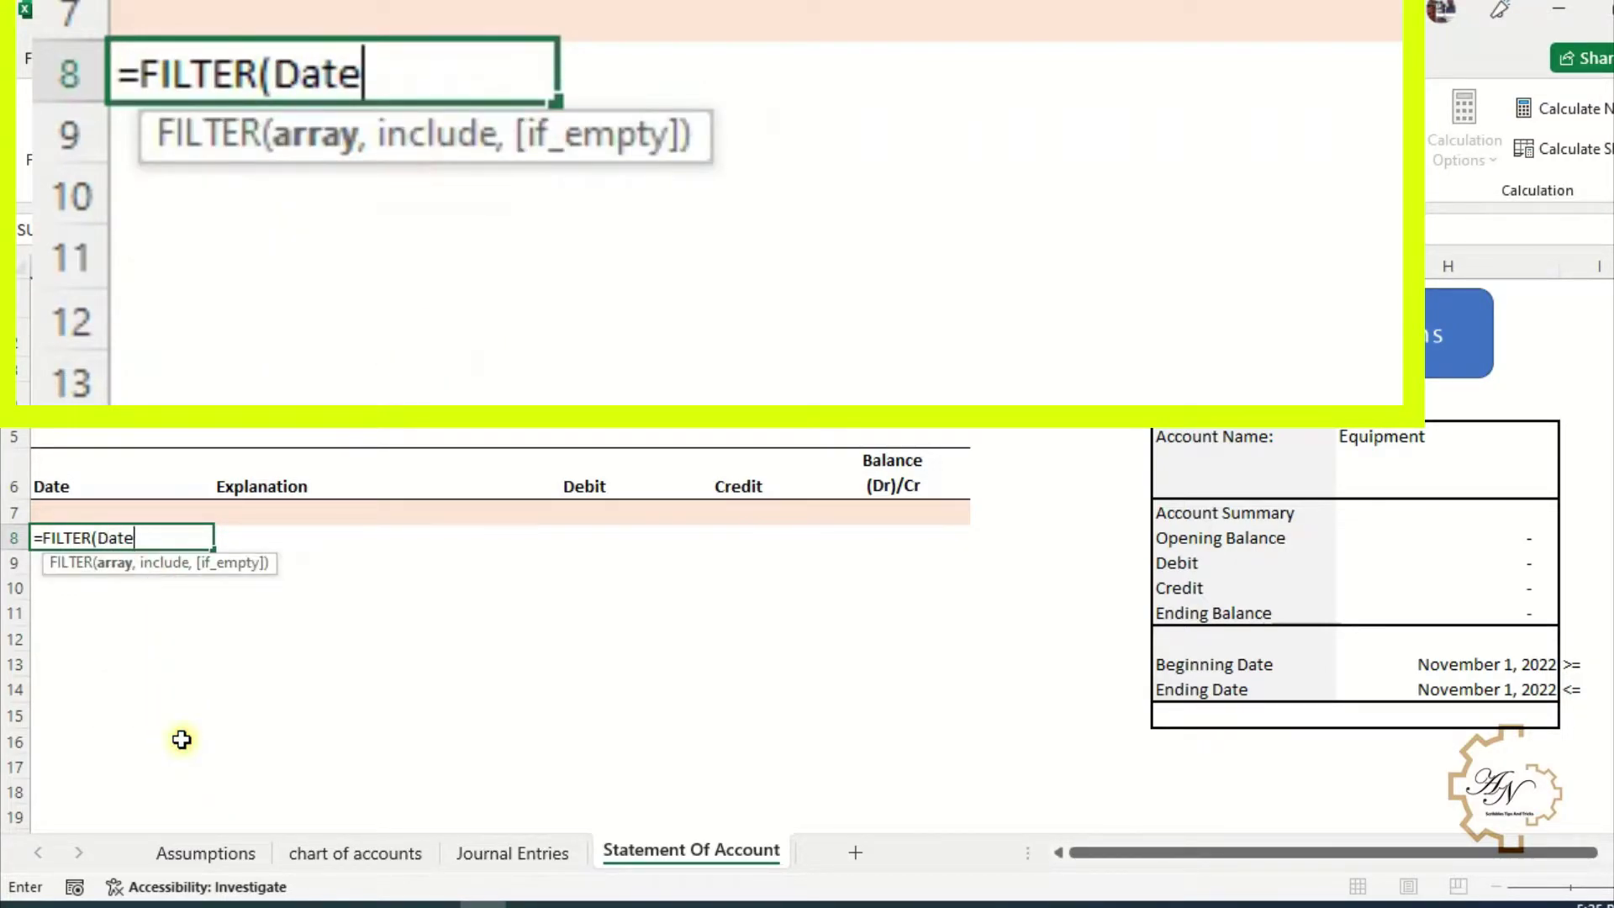
{"action": "type", "text": ",ac"}
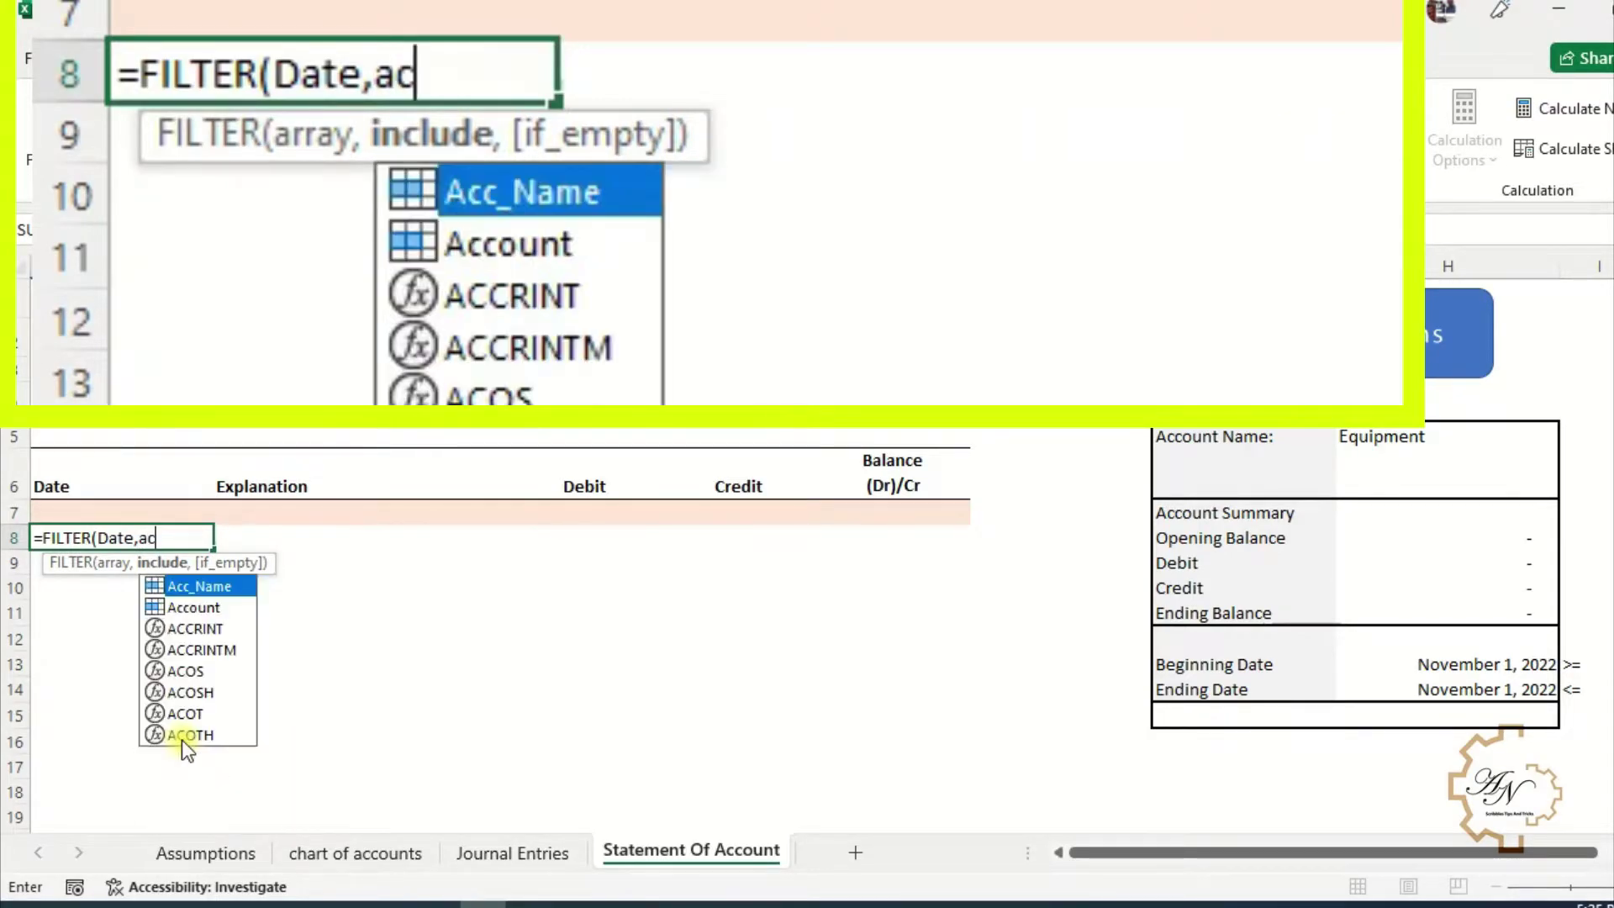
{"action": "double_click", "coordinate": [194, 607]}
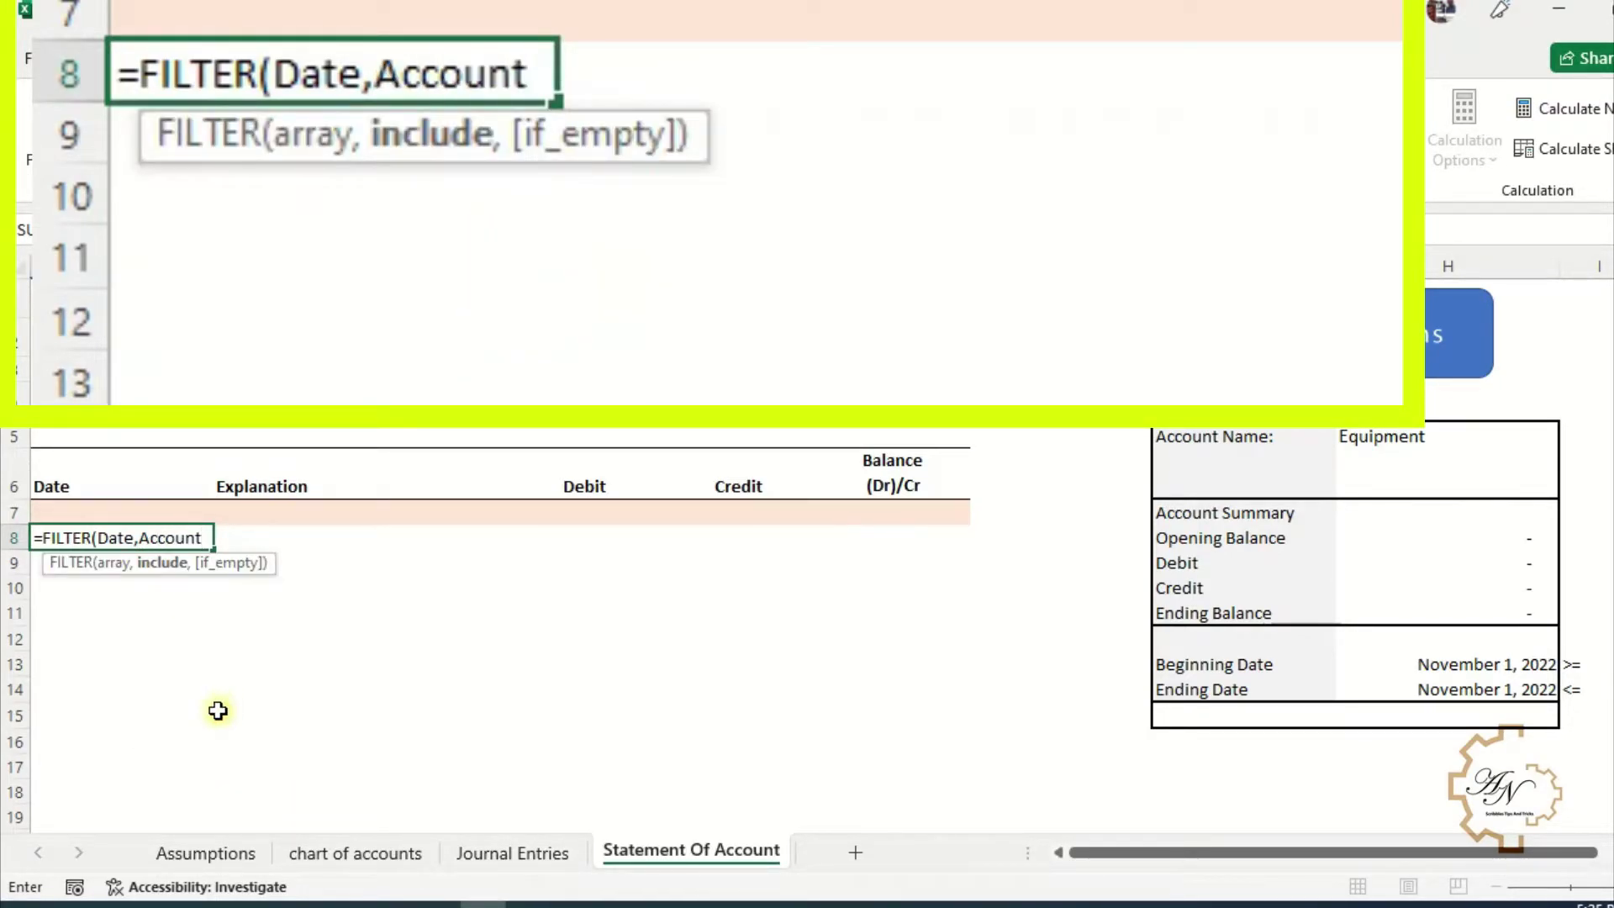
{"action": "type", "text": "="}
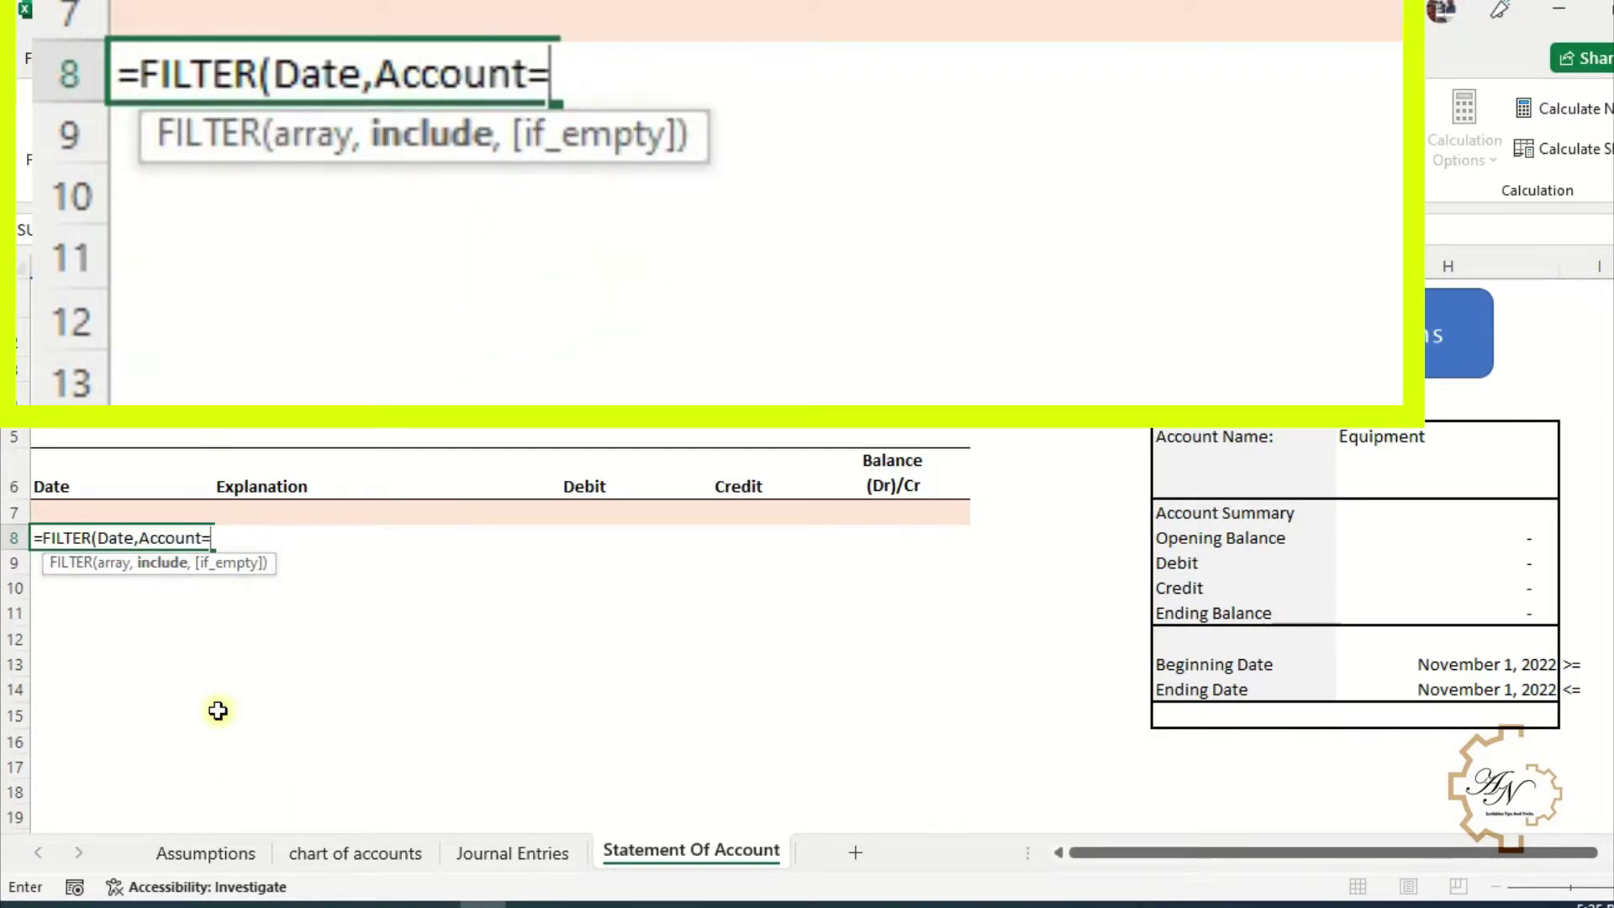
{"action": "left_click", "coordinate": [1401, 440]}
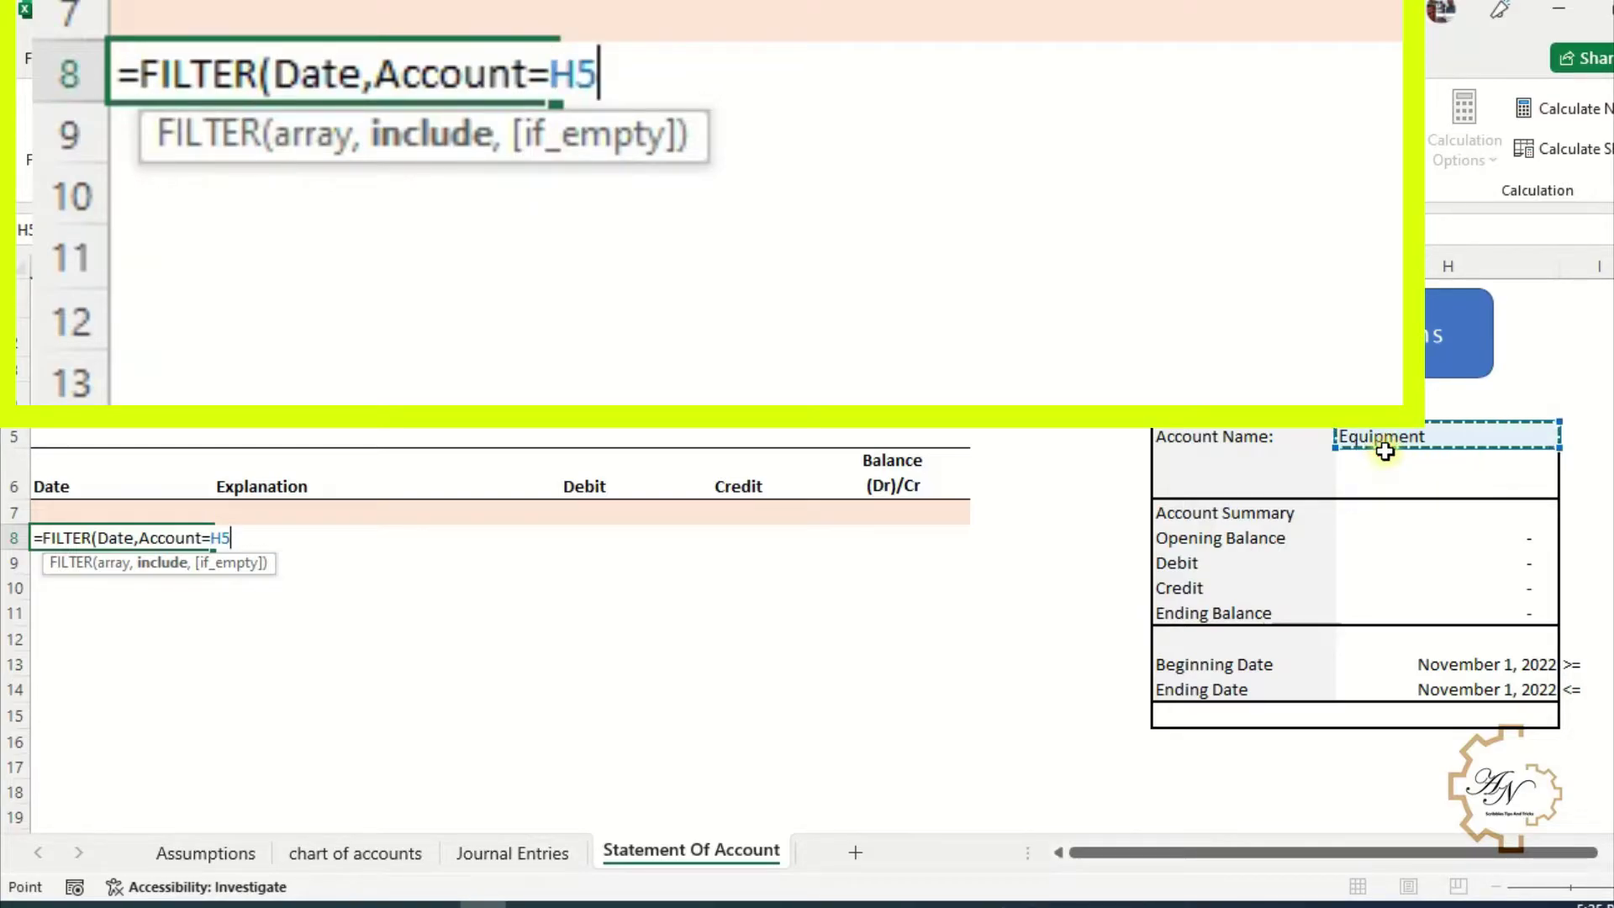
{"action": "key", "text": "F4"}
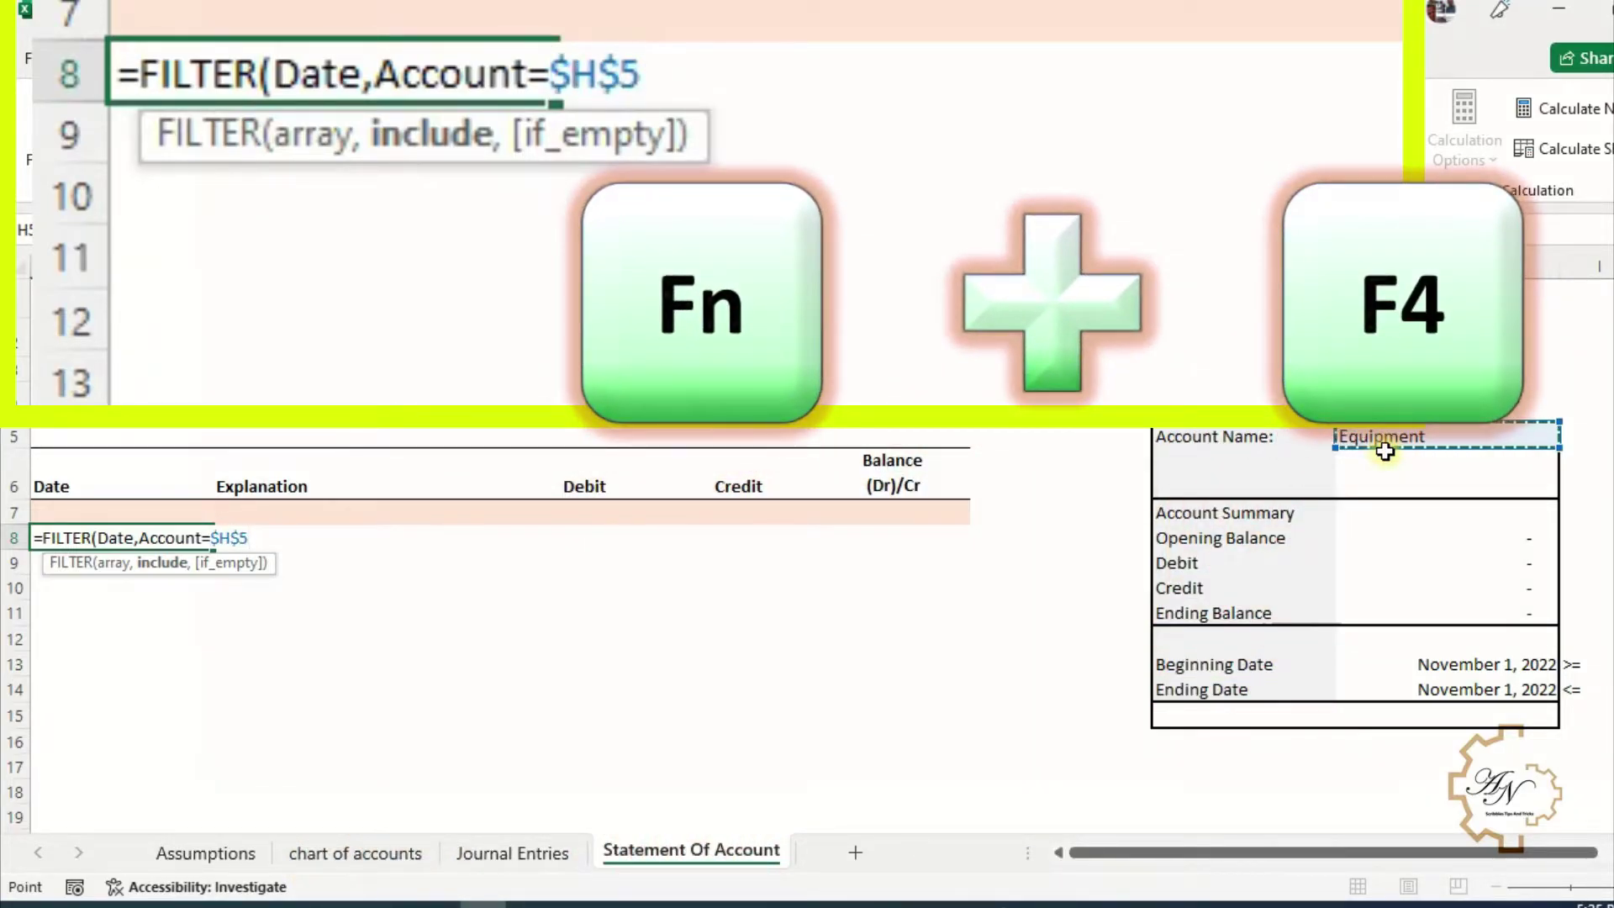
Step: In the A8 formula, enclose the Account=$H$5 condition in parentheses and multiply it by (Date>=$H$13, using an absolute reference to the beginning date
{"action": "left_click", "coordinate": [138, 538]}
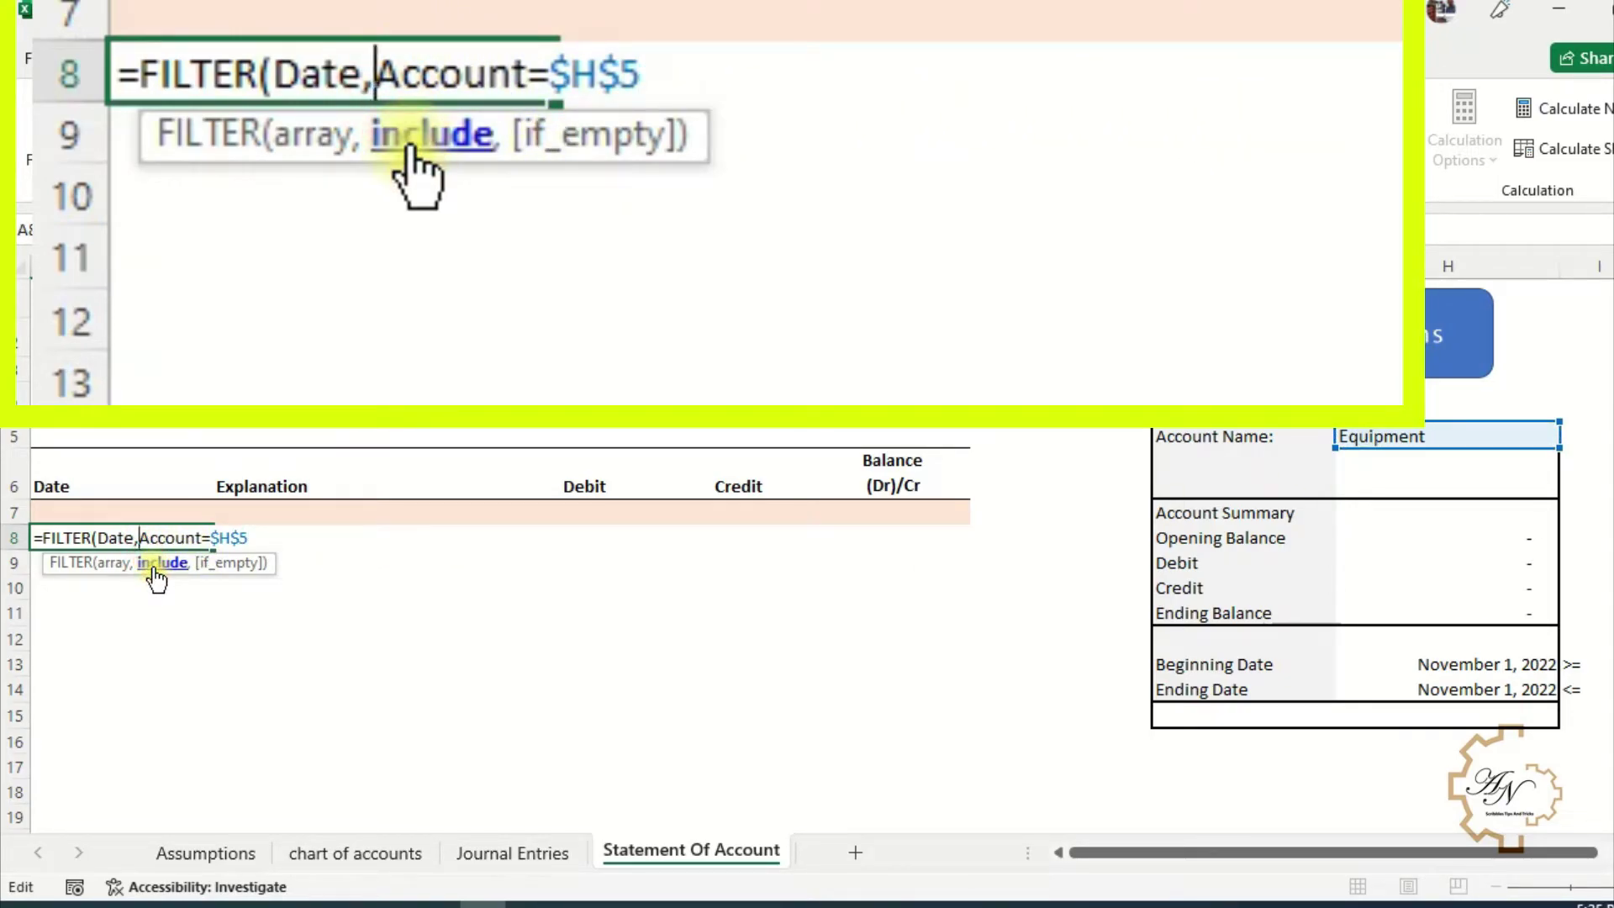
{"action": "type", "text": "("}
{"action": "left_click", "coordinate": [284, 545]}
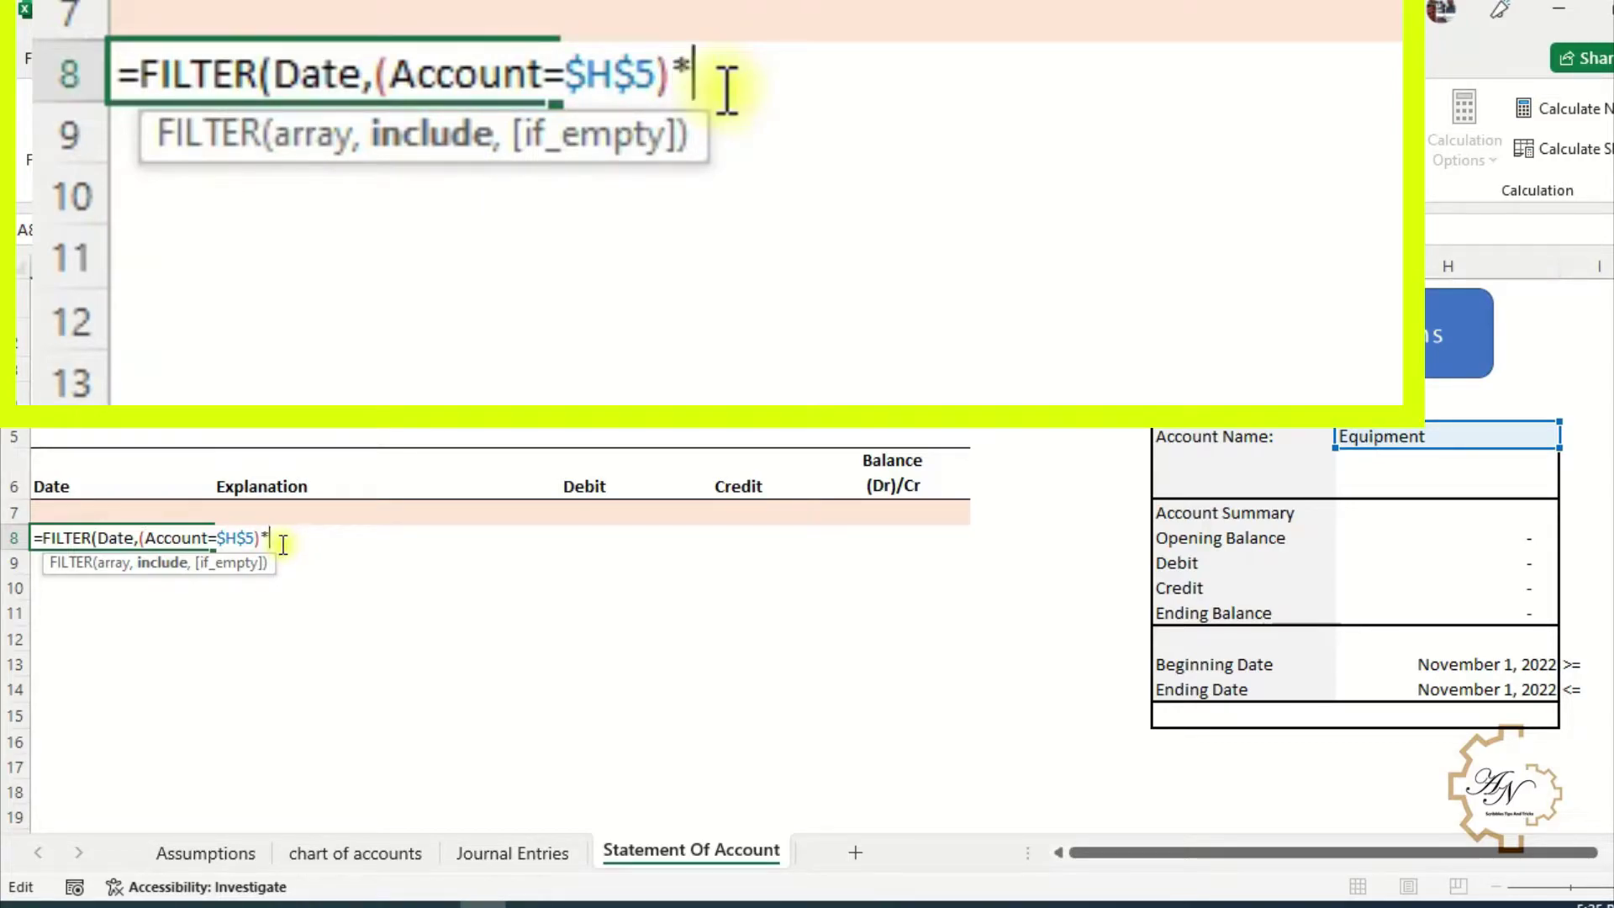
{"action": "type", "text": ")*(da"}
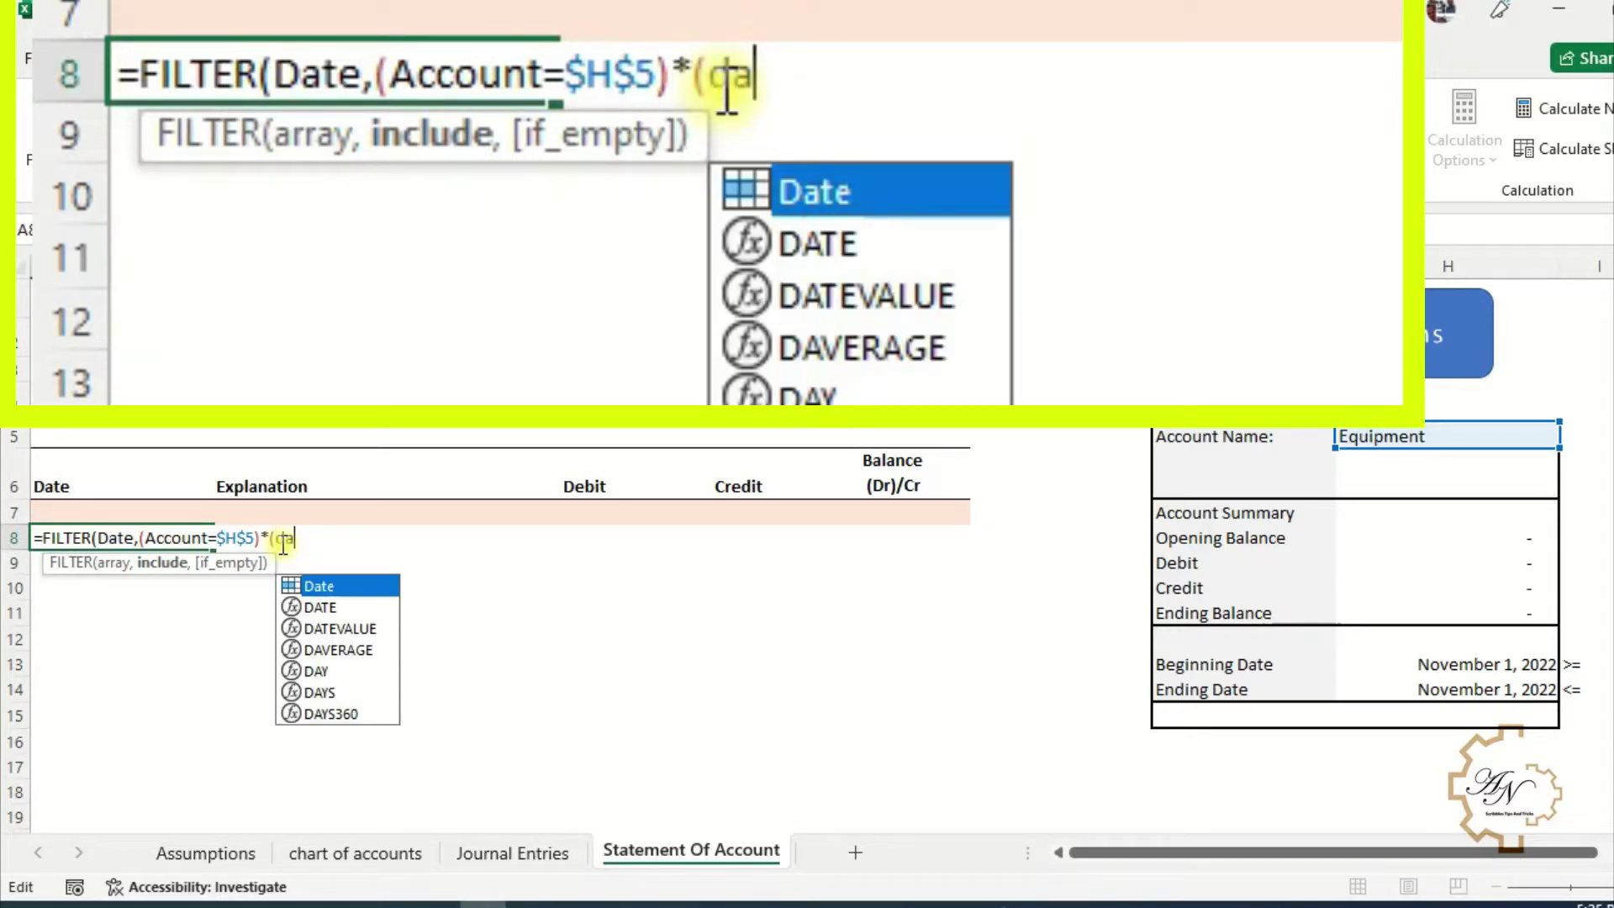
{"action": "double_click", "coordinate": [317, 591]}
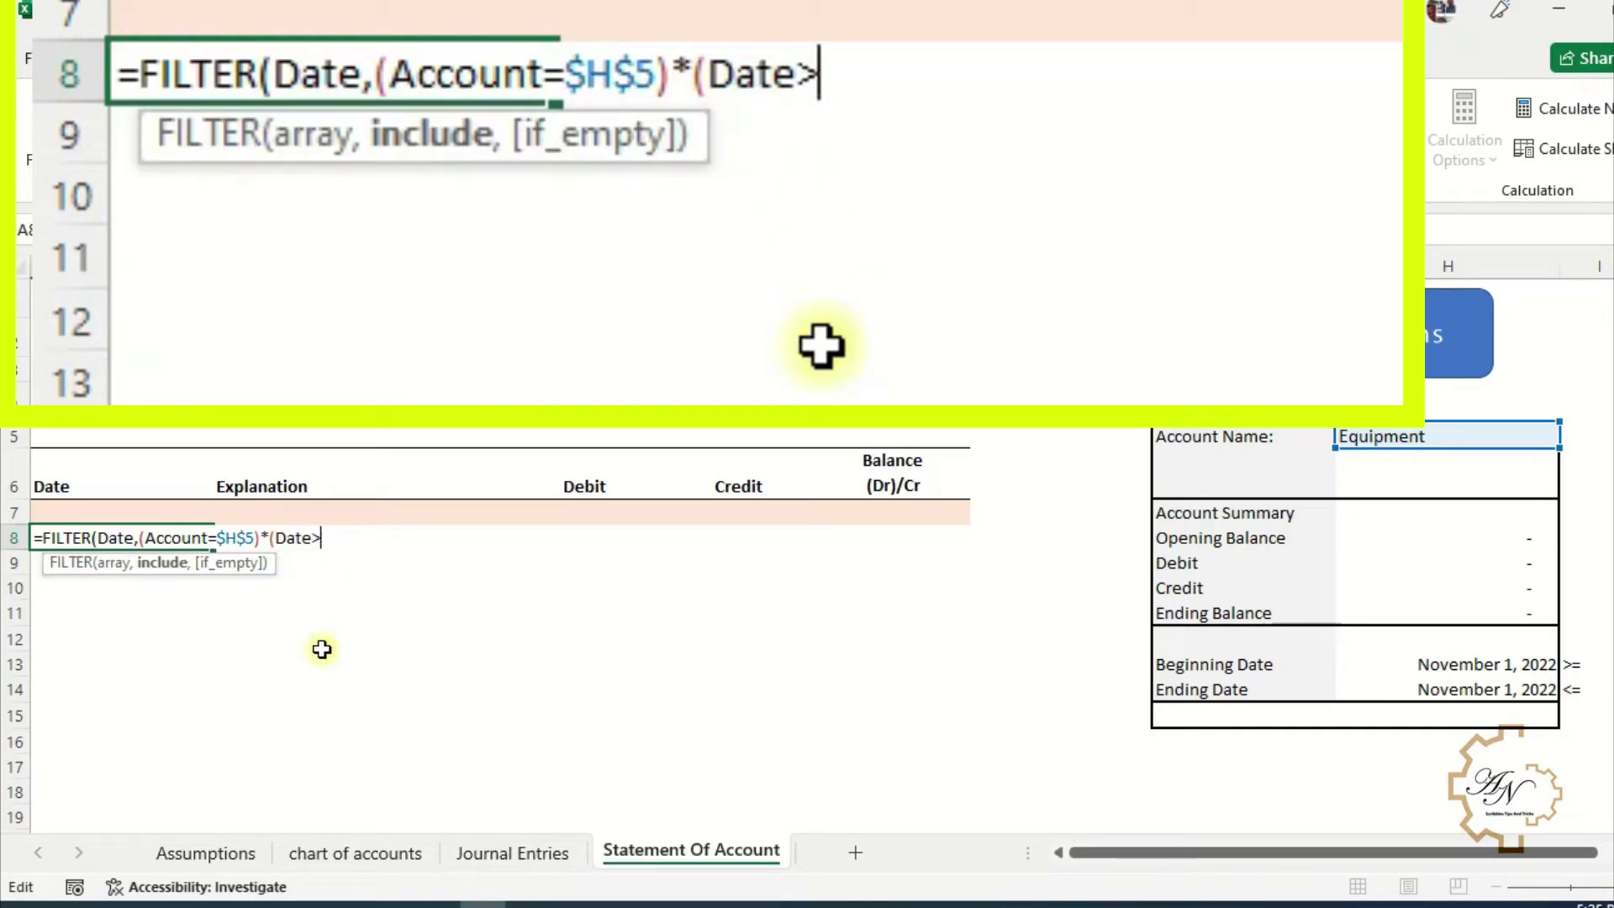
{"action": "type", "text": ">="}
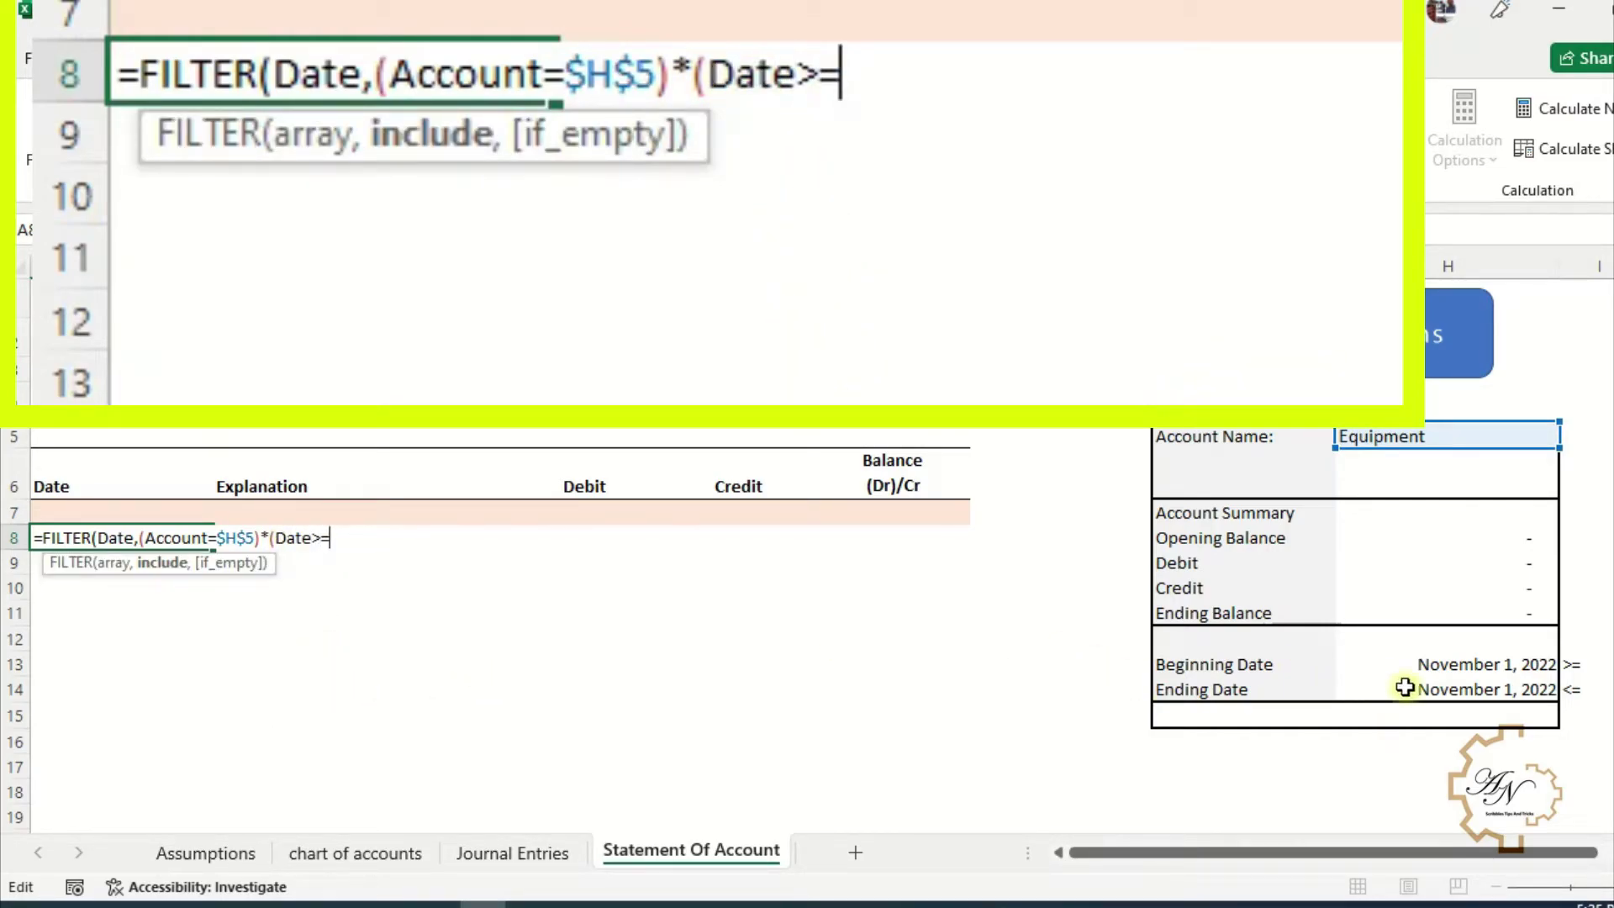
{"action": "left_click", "coordinate": [1445, 666]}
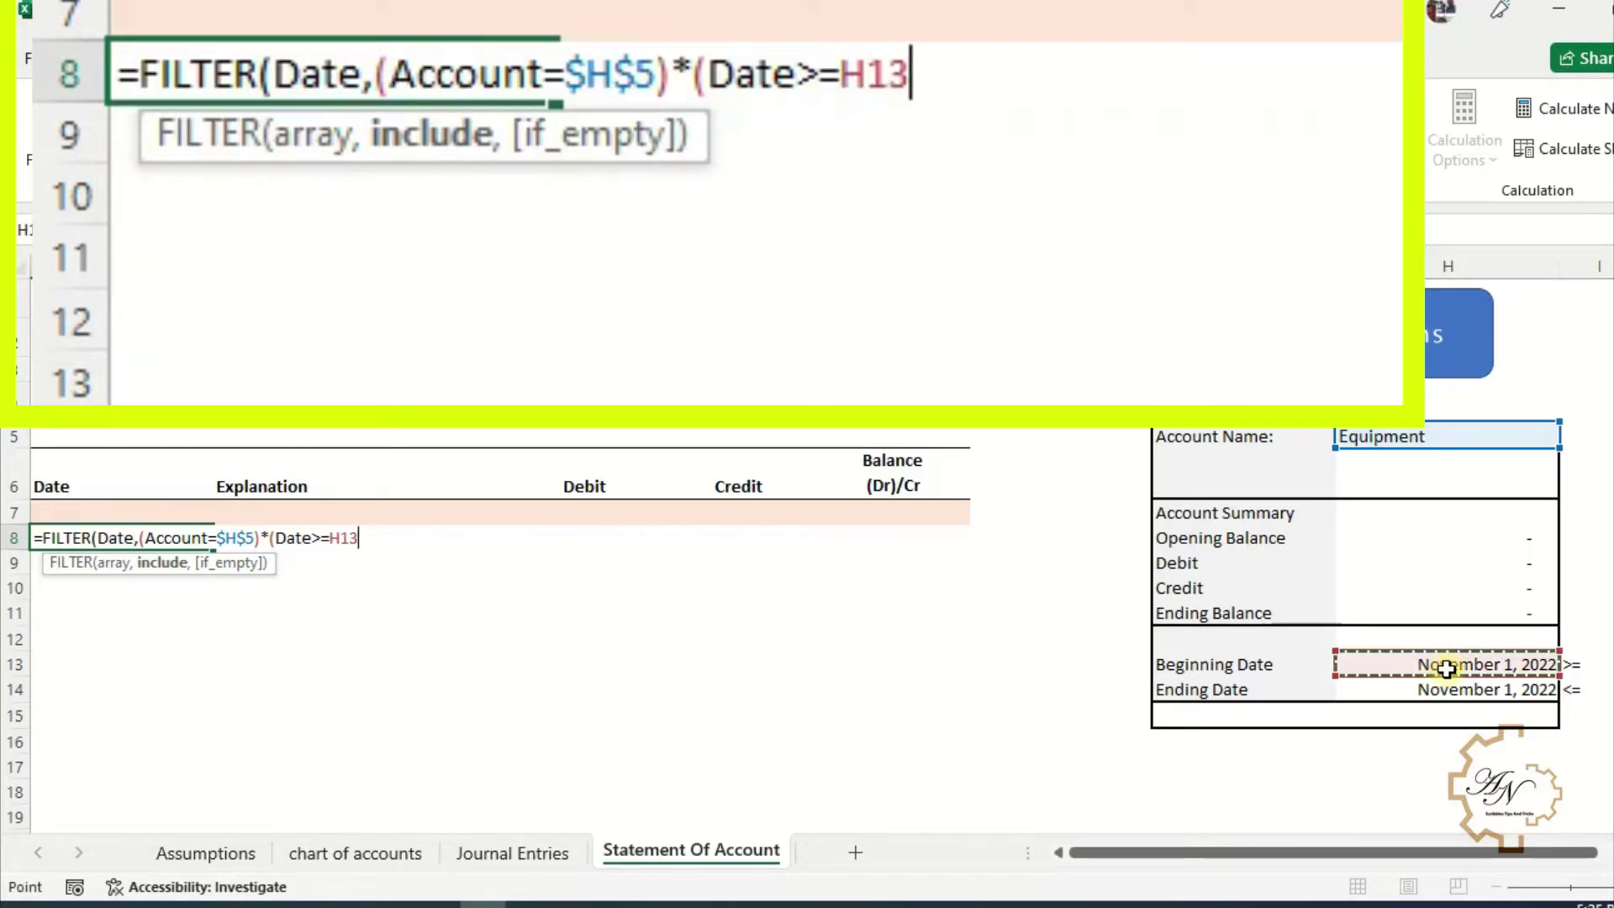
{"action": "key", "text": "F4"}
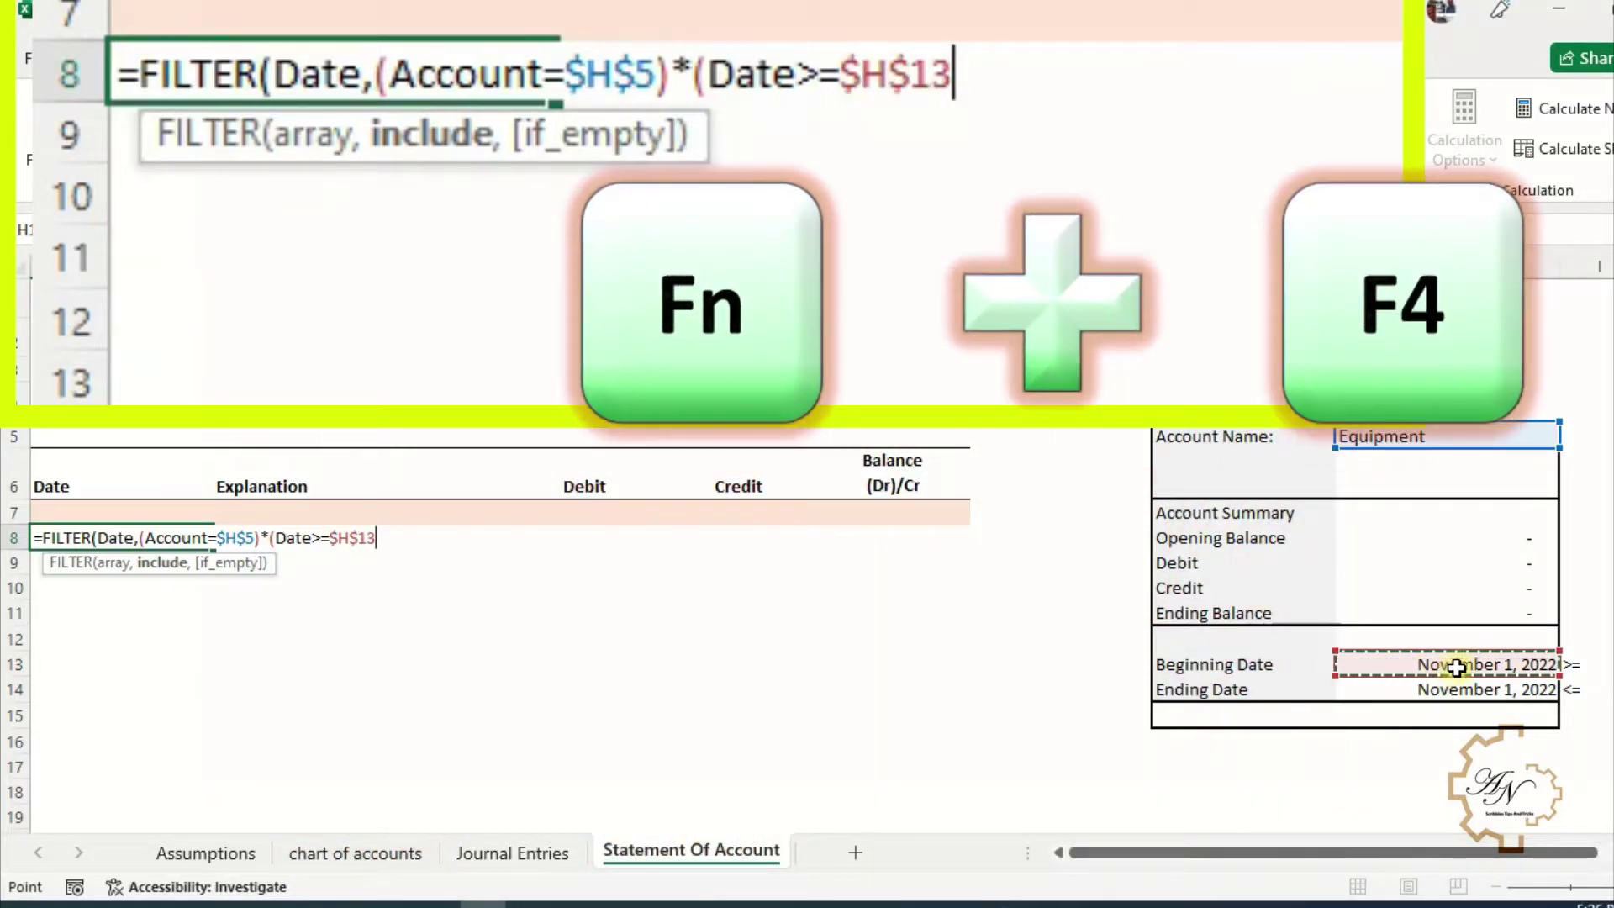
Step: Add the ending-date condition (Date<=$H$14) and commit the A8 formula as =FILTER(Date,(Account=$H$5)*(Date>=$H$13)*(Date<=$H$14))
{"action": "type", "text": ")*"}
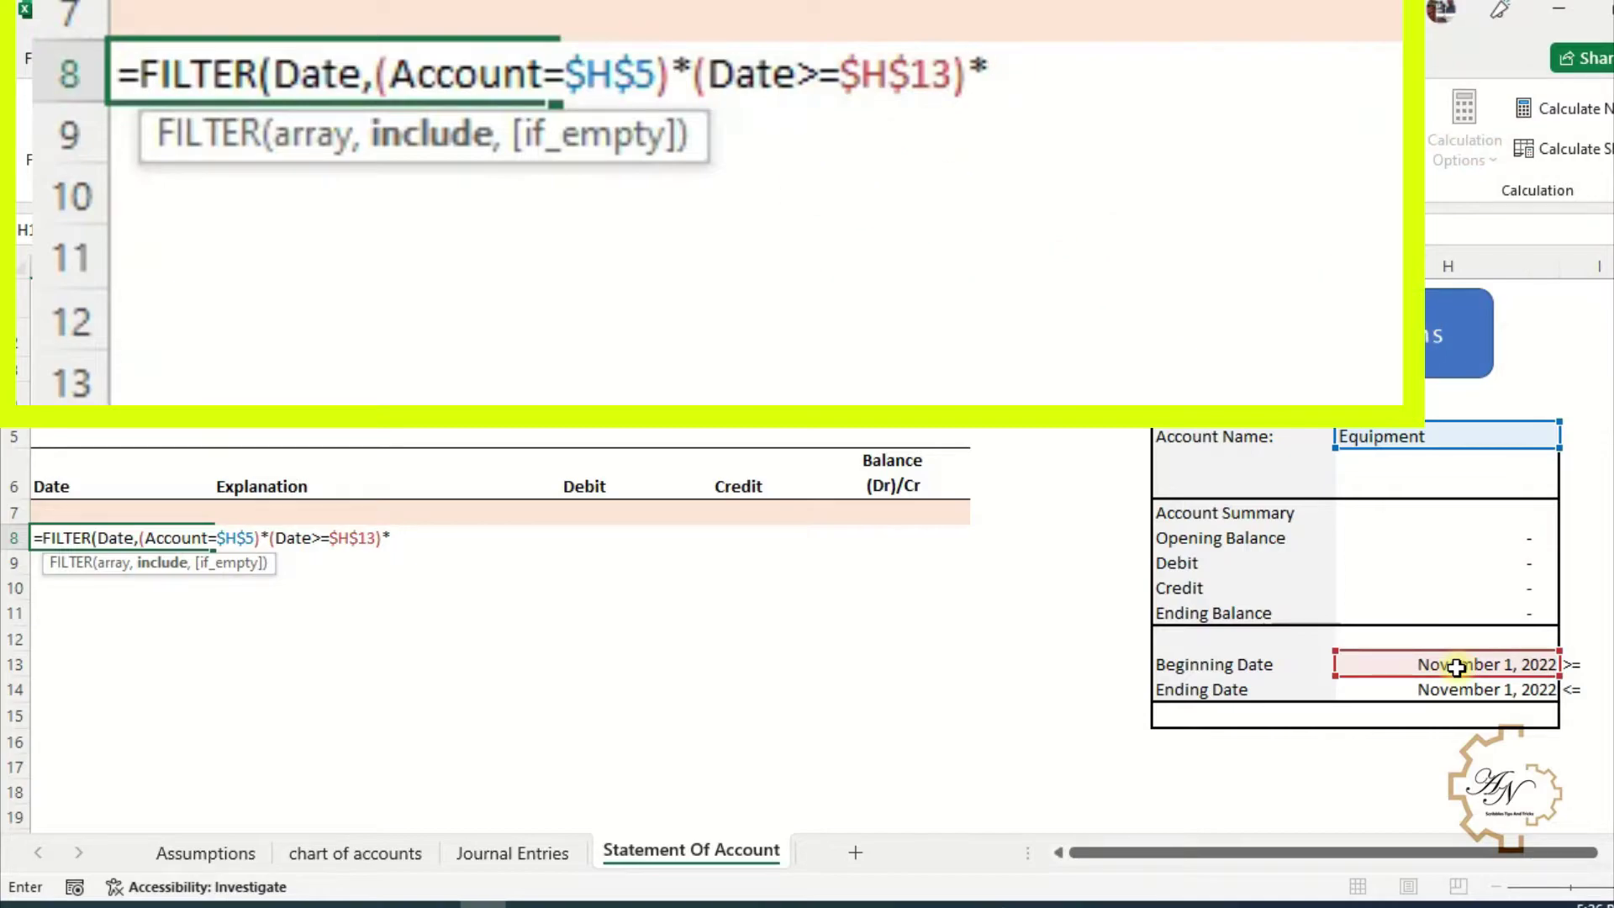
{"action": "type", "text": "(da"}
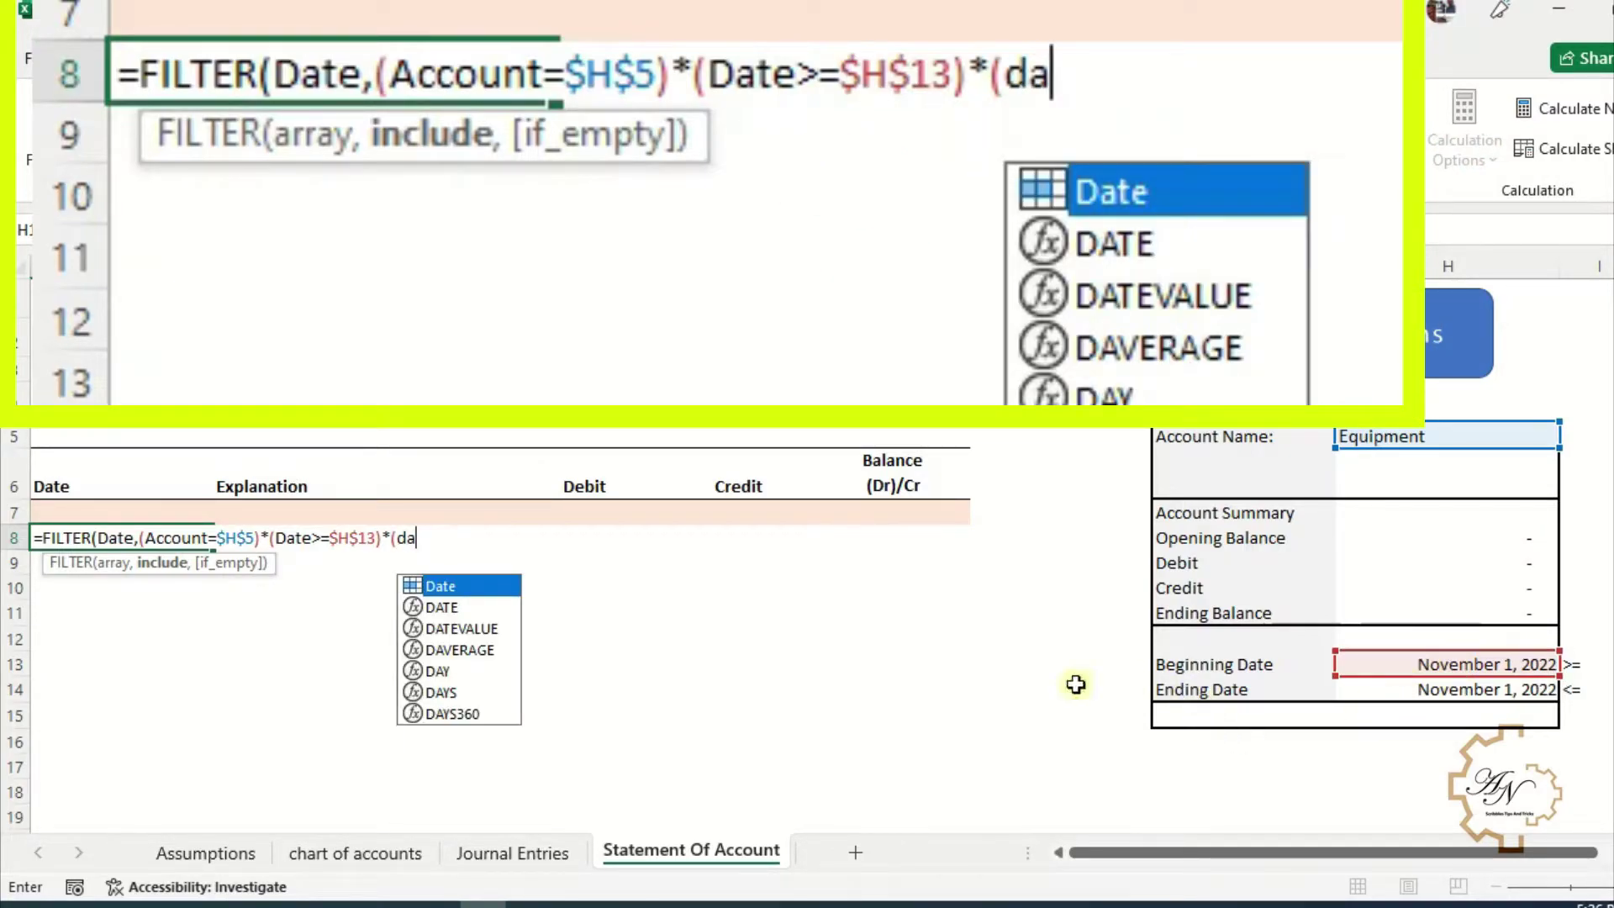
{"action": "double_click", "coordinate": [487, 586]}
{"action": "type", "text": "<"}
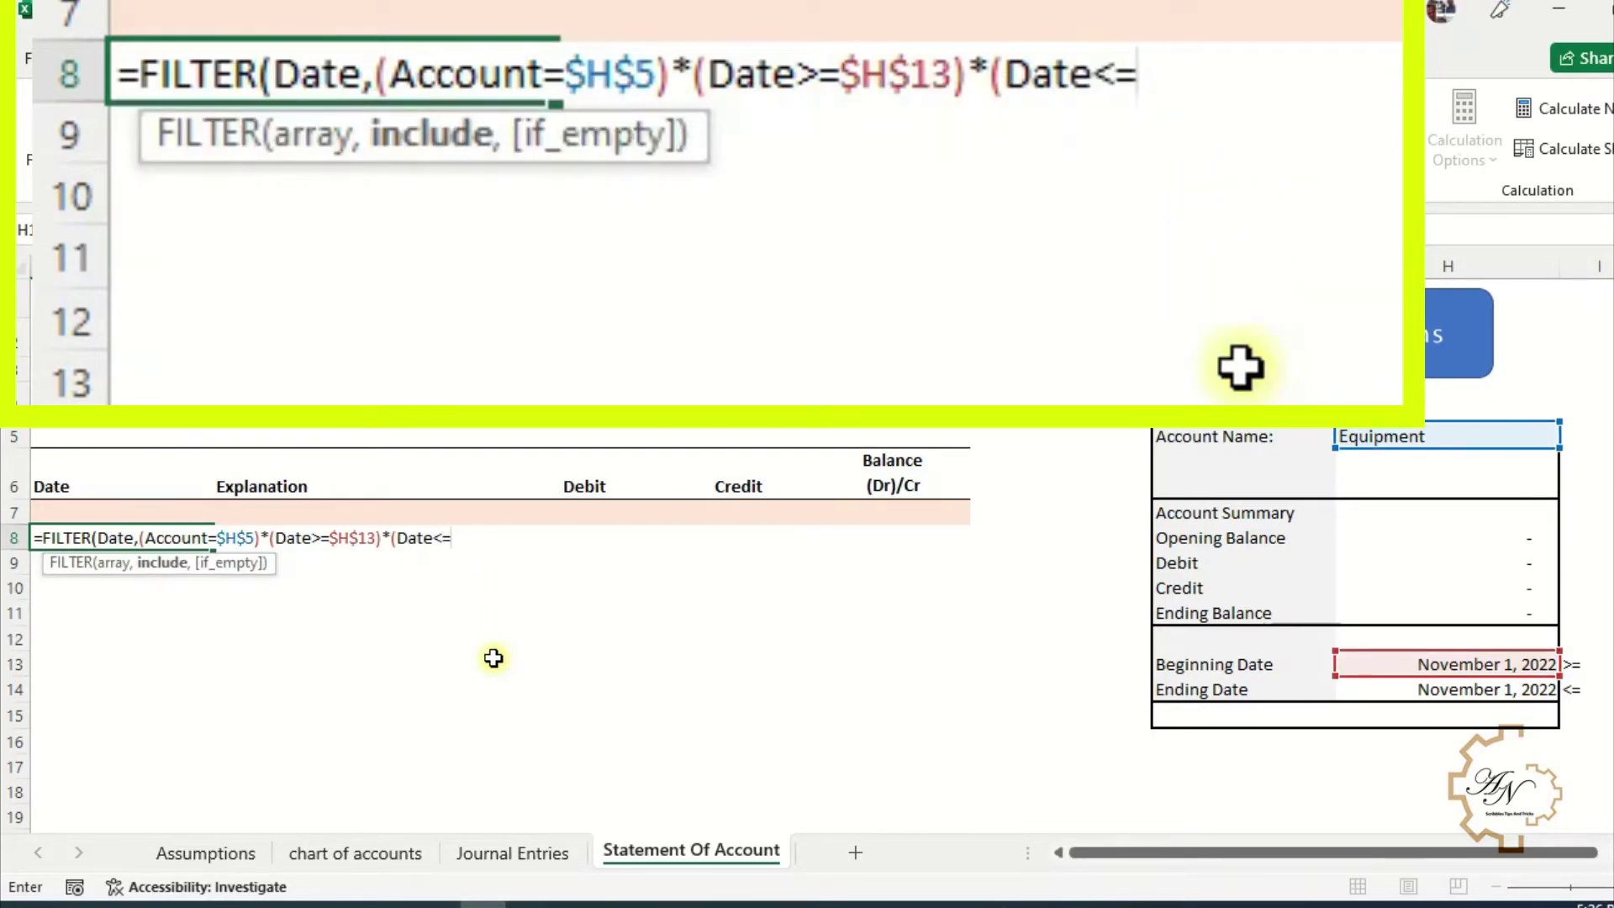
{"action": "type", "text": "="}
{"action": "left_click", "coordinate": [1385, 690]}
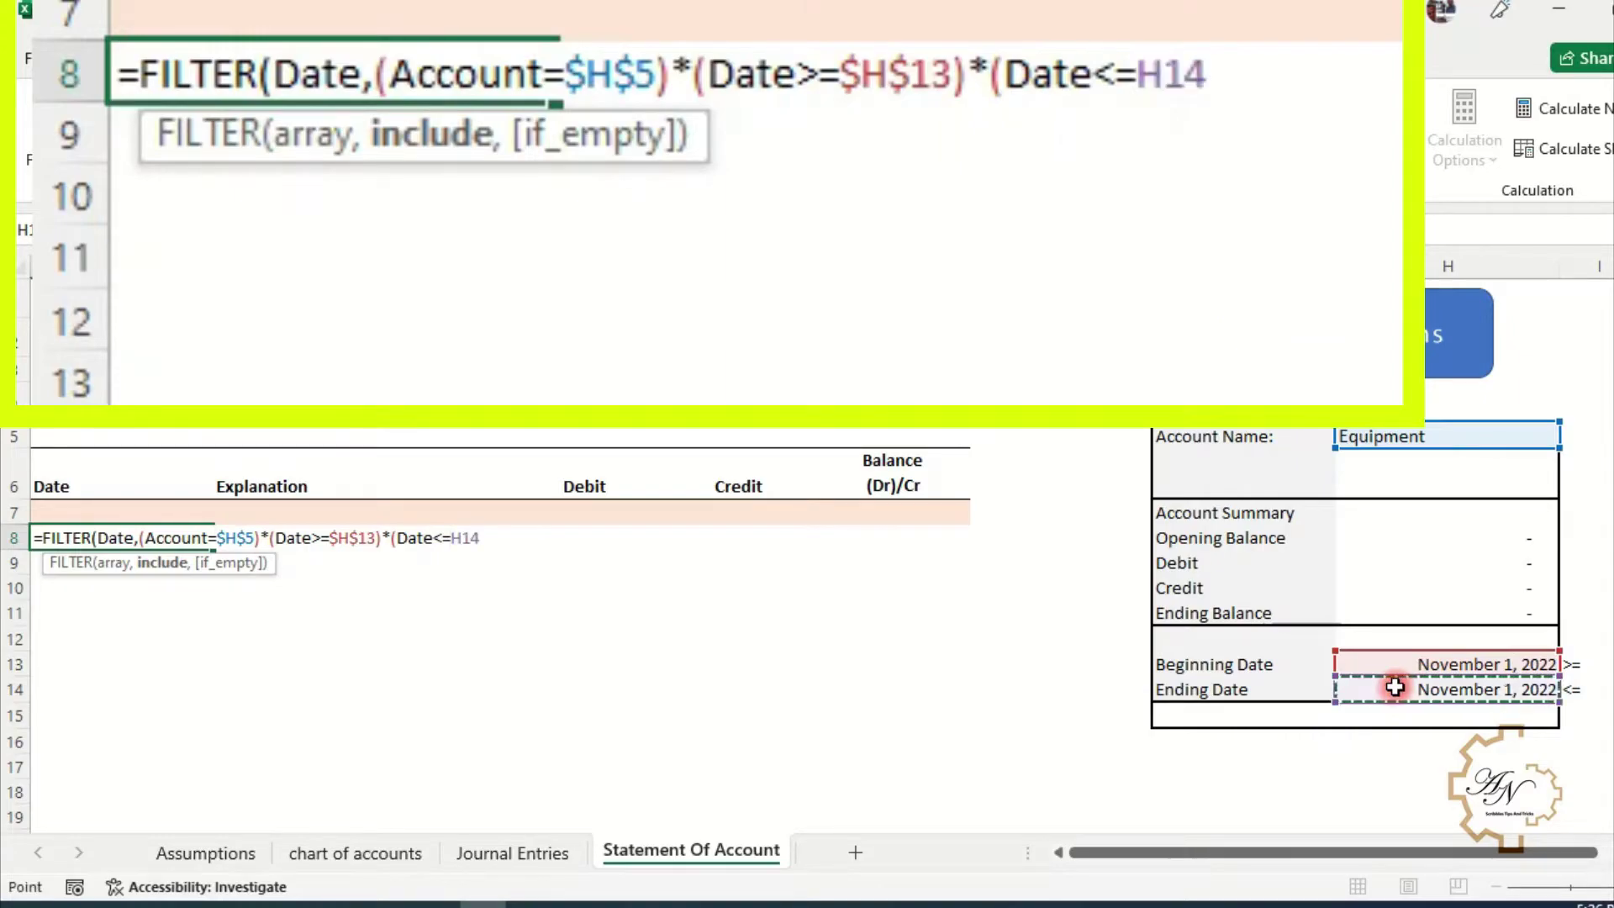
{"action": "key", "text": "F4"}
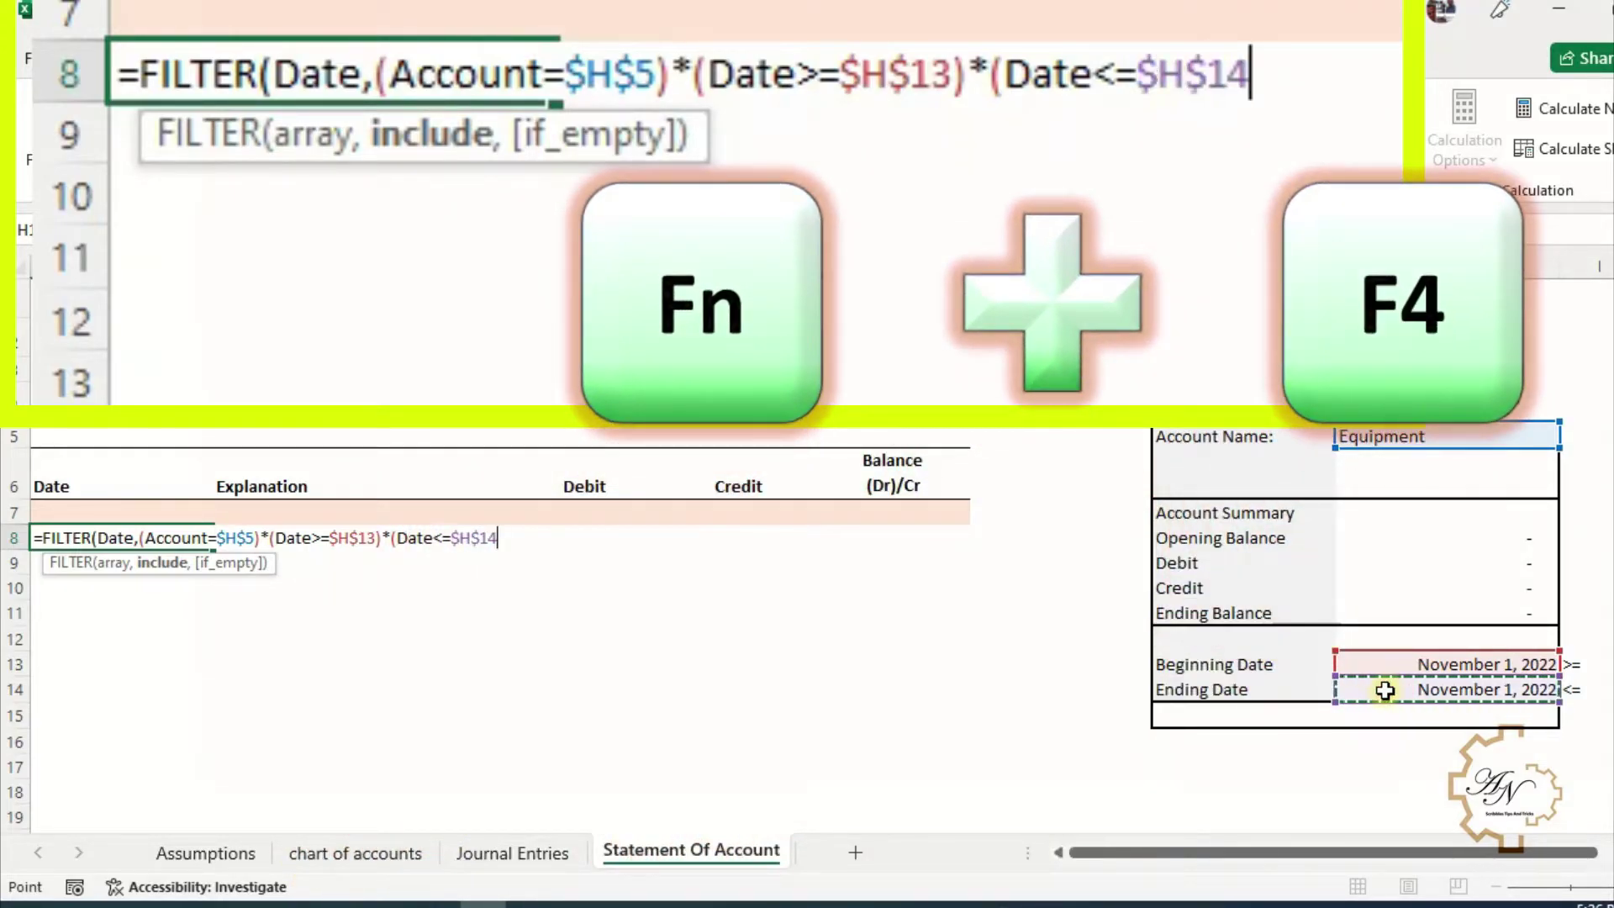
{"action": "key", "text": "Return"}
{"action": "key", "text": "Return"}
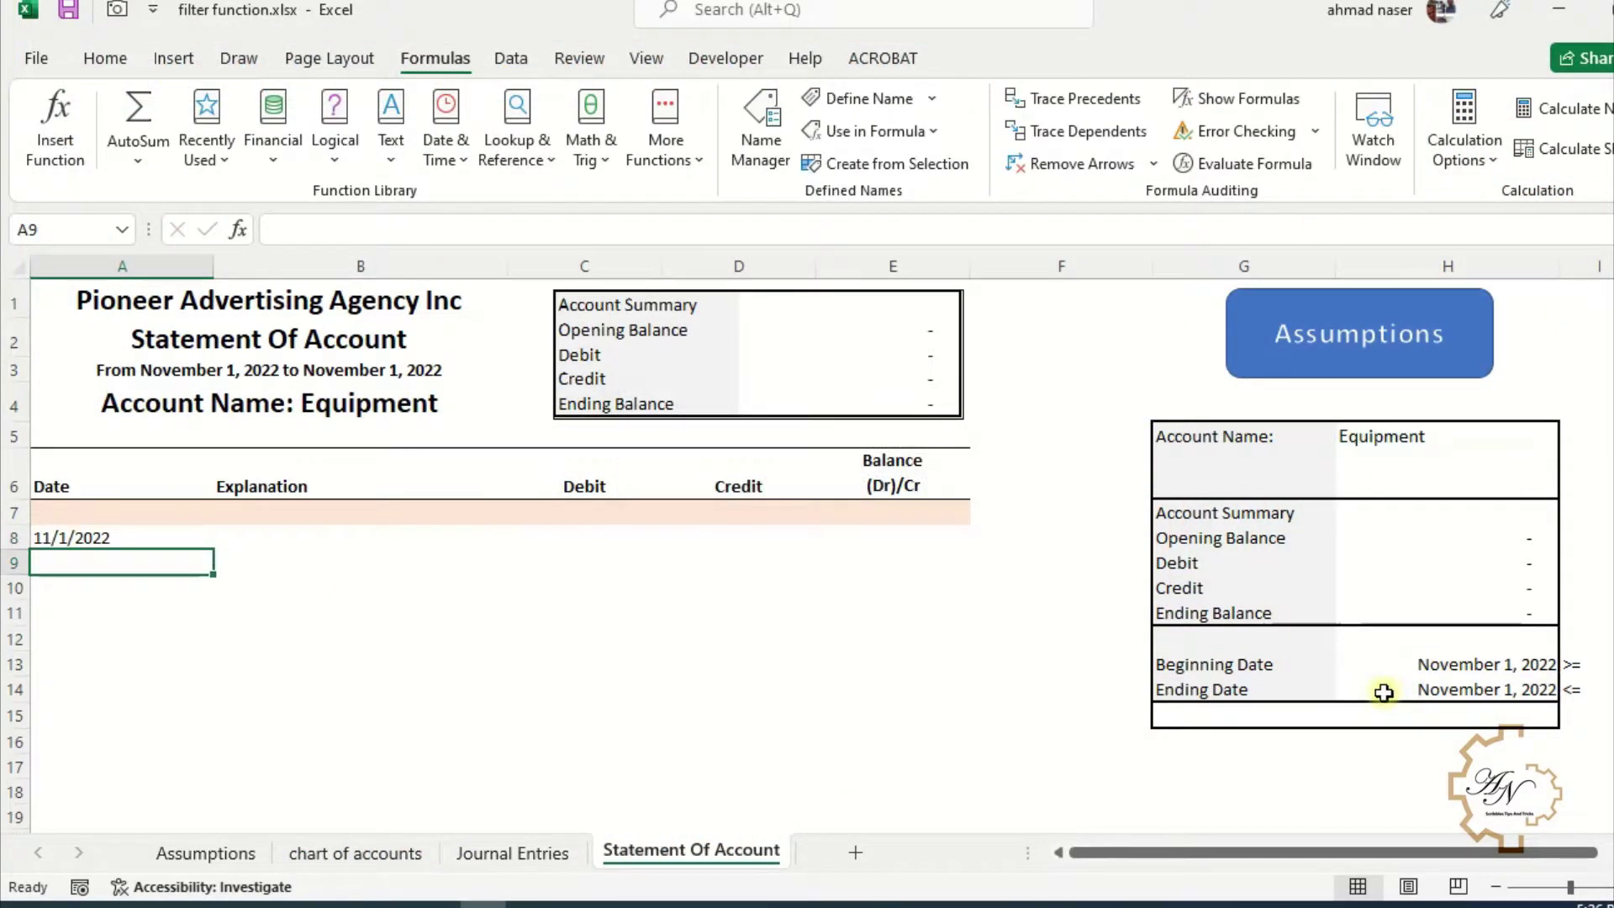
Step: Fill the A8 formula across to D8 without formatting, so the destination cells keep their own number formats
{"action": "left_click", "coordinate": [100, 534]}
{"action": "left_click_drag", "start_coordinate": [213, 551], "coordinate": [817, 555]}
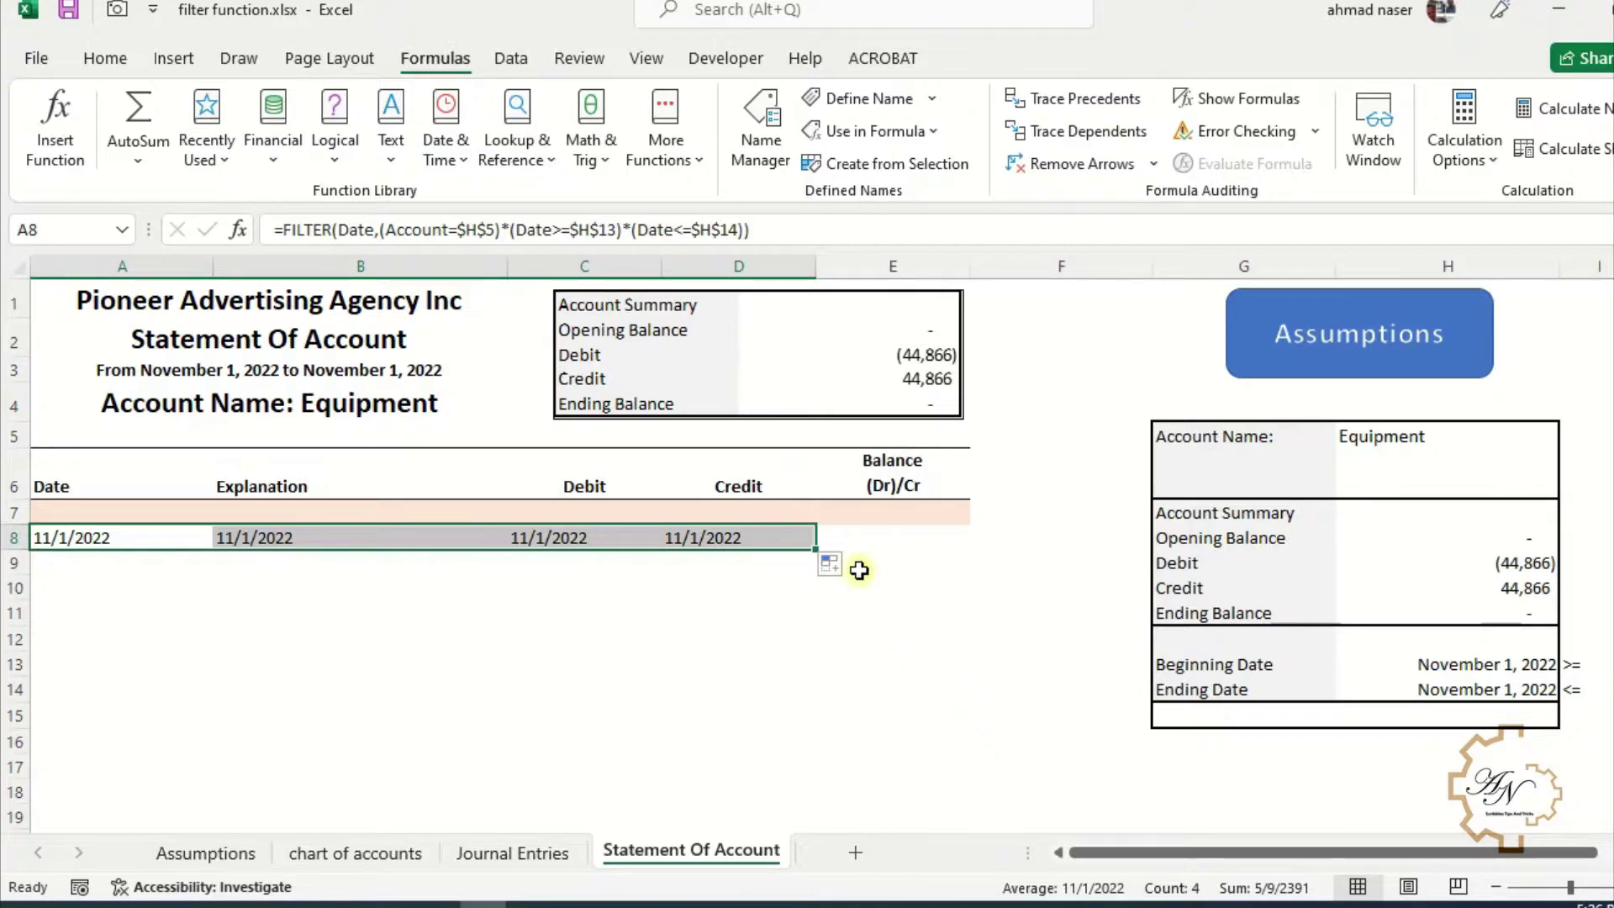
{"action": "left_click", "coordinate": [836, 566]}
{"action": "left_click", "coordinate": [821, 657]}
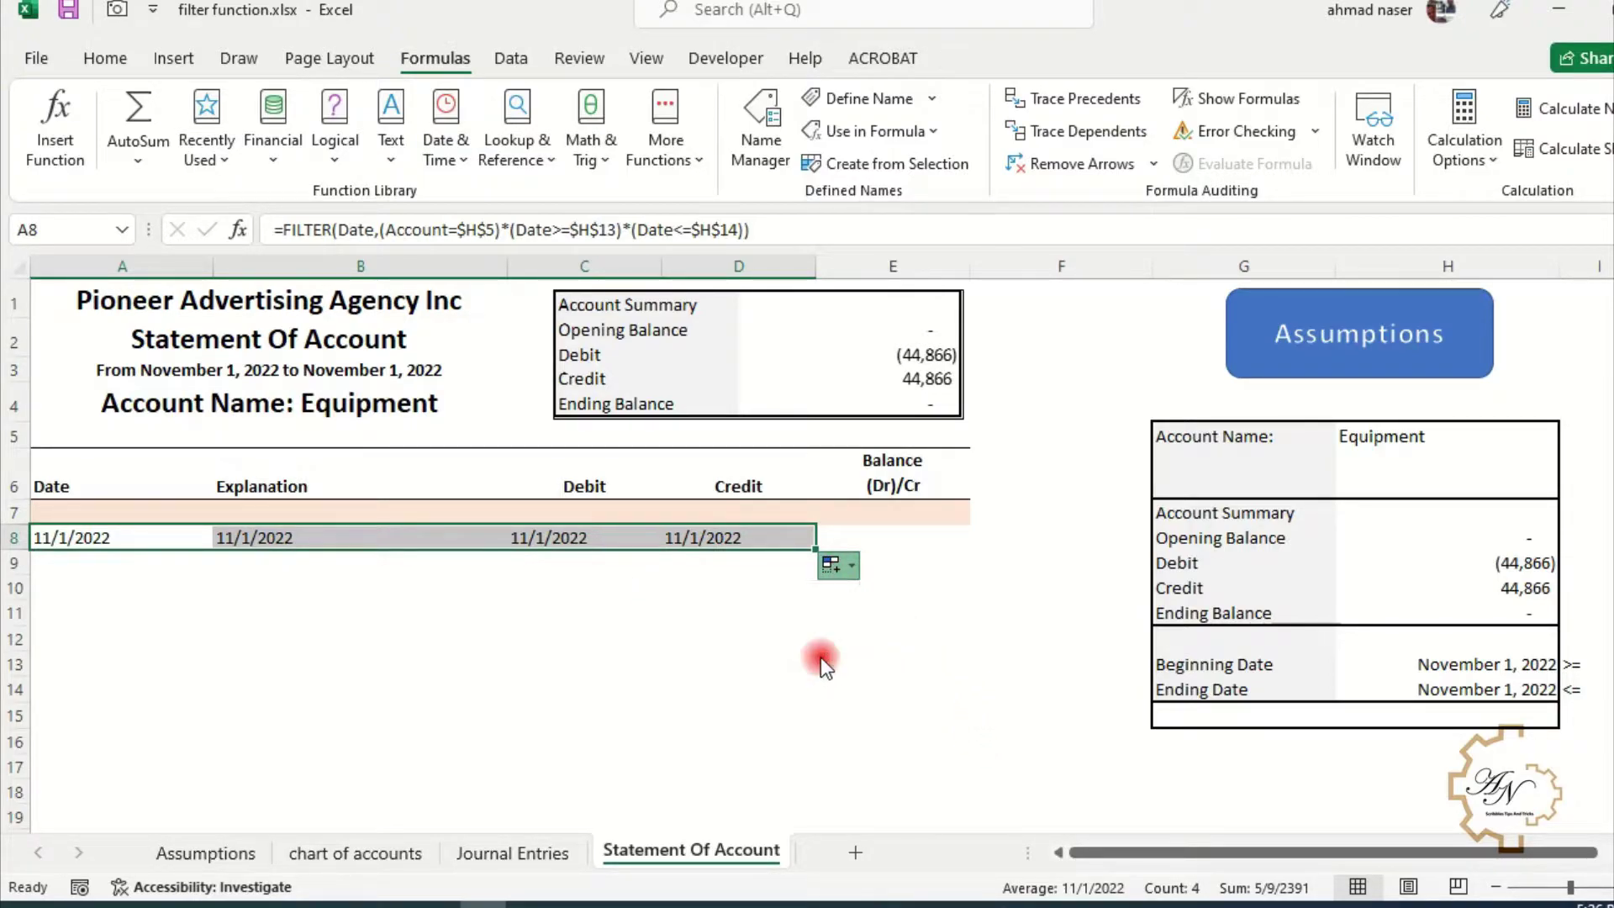
Step: In B8, replace the FILTER array argument Date with the named range Explanation
{"action": "left_click", "coordinate": [260, 538]}
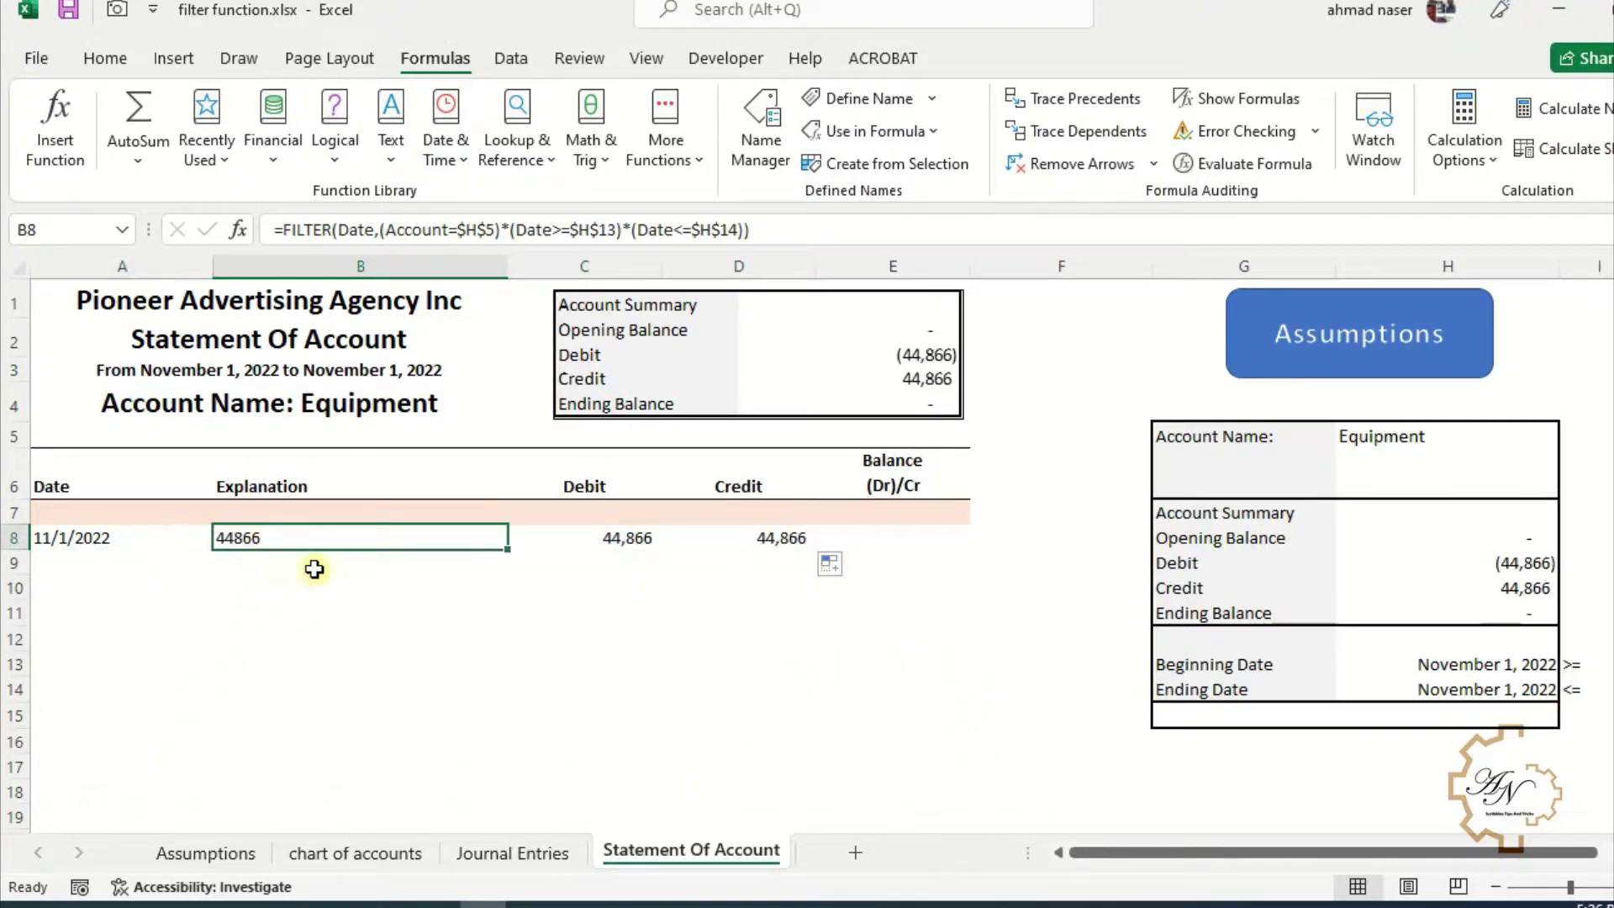
{"action": "left_click_drag", "start_coordinate": [339, 229], "coordinate": [375, 228]}
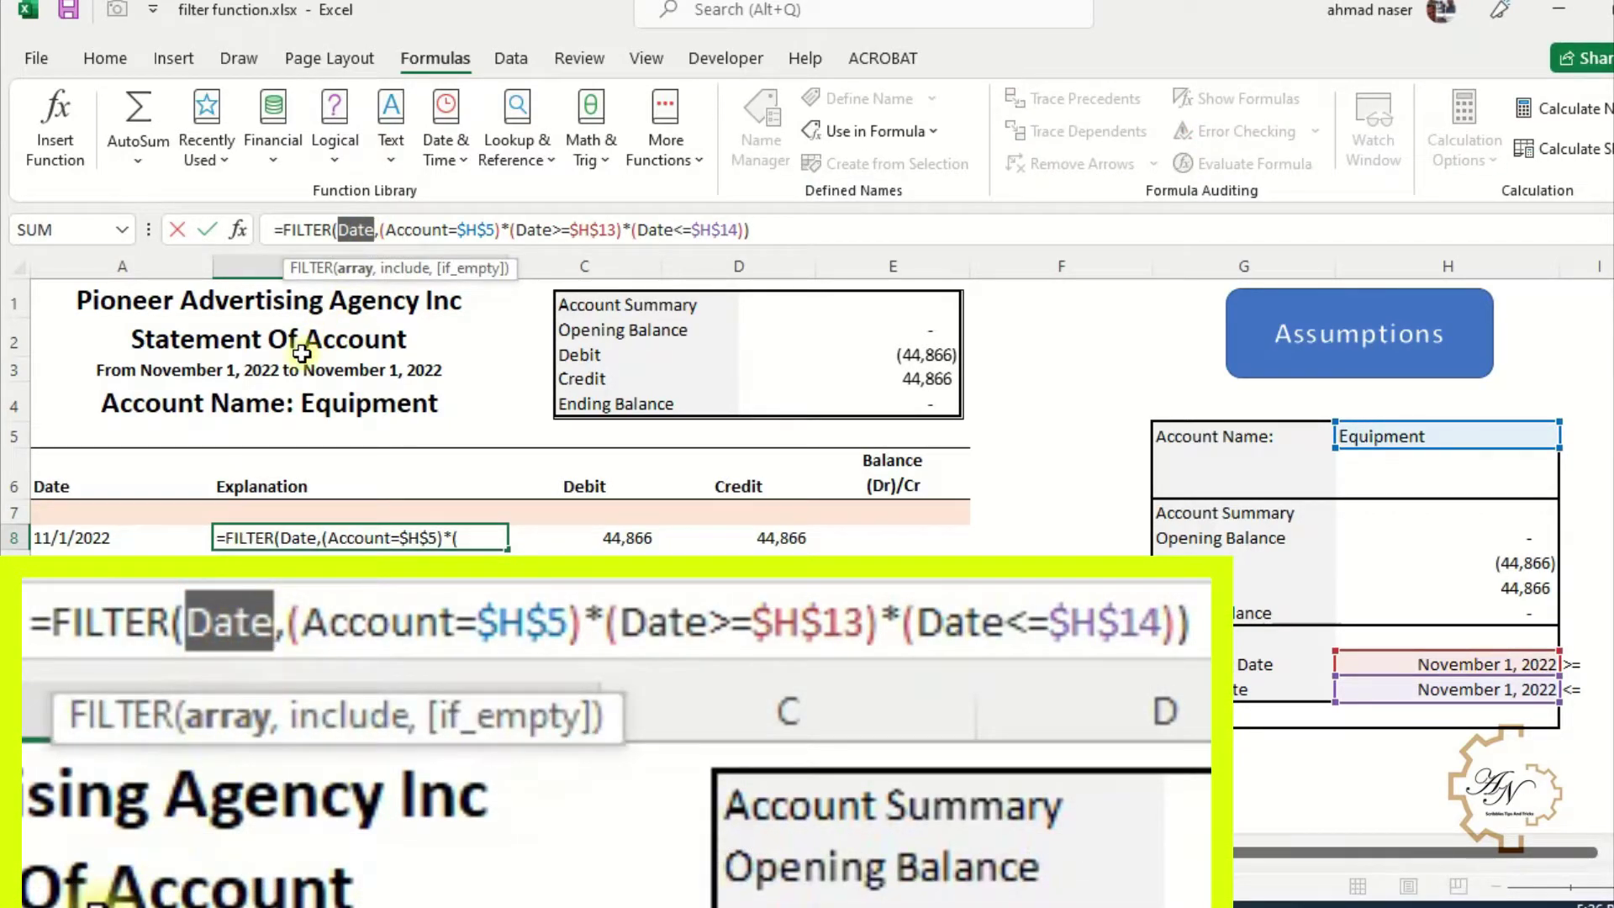
{"action": "type", "text": "ex"}
{"action": "key", "text": "Down"}
{"action": "key", "text": "Down"}
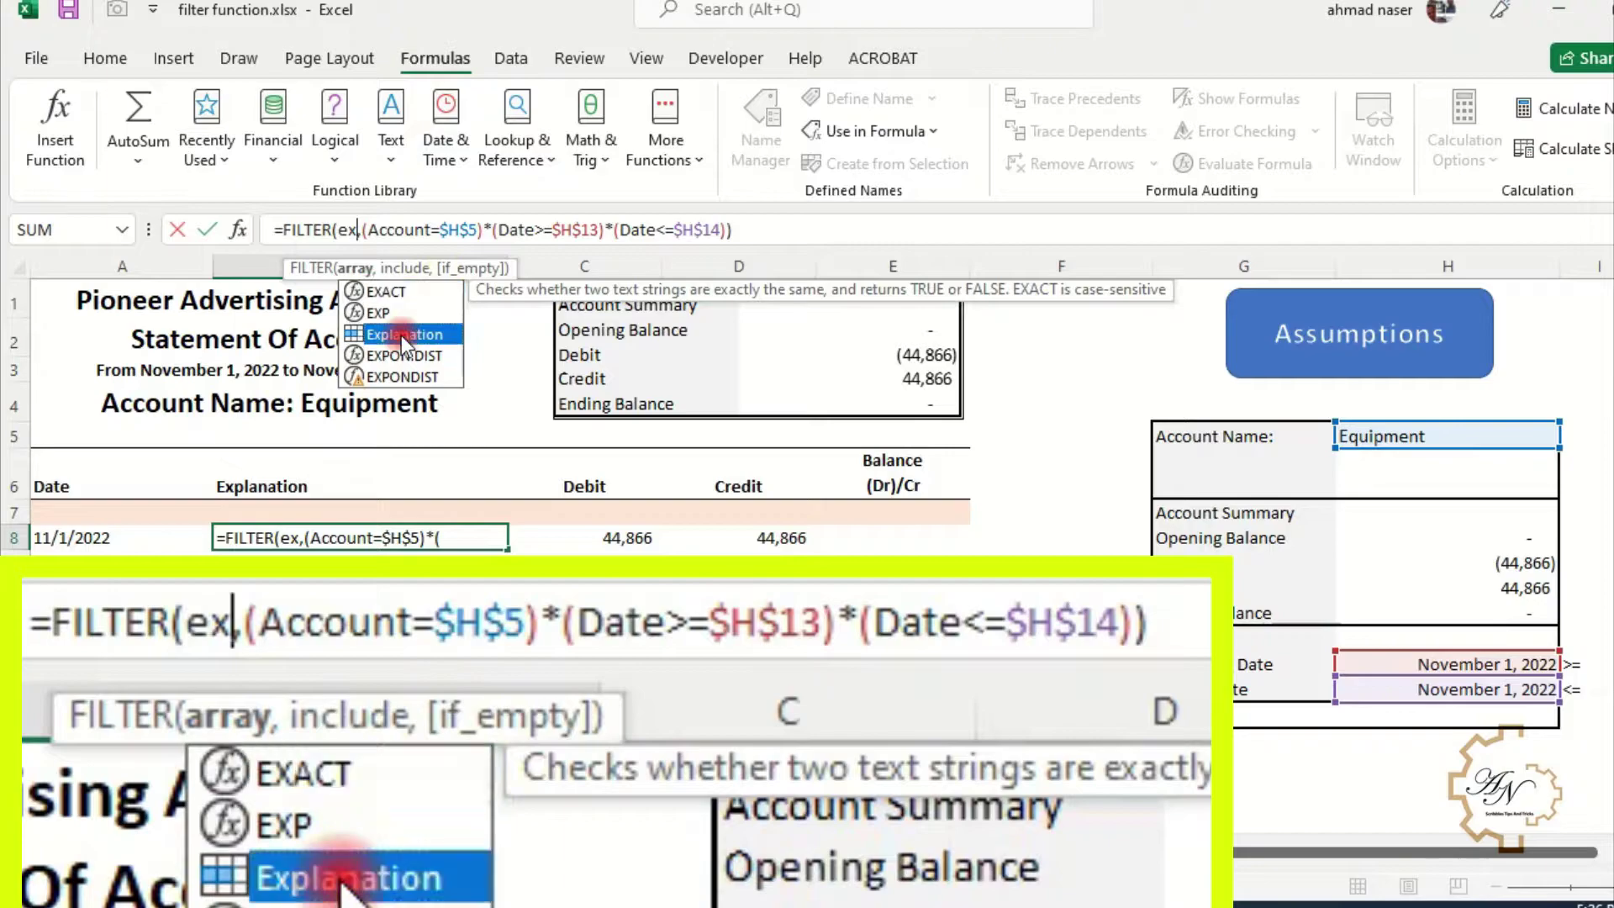
{"action": "key", "text": "Tab"}
{"action": "key", "text": "Return"}
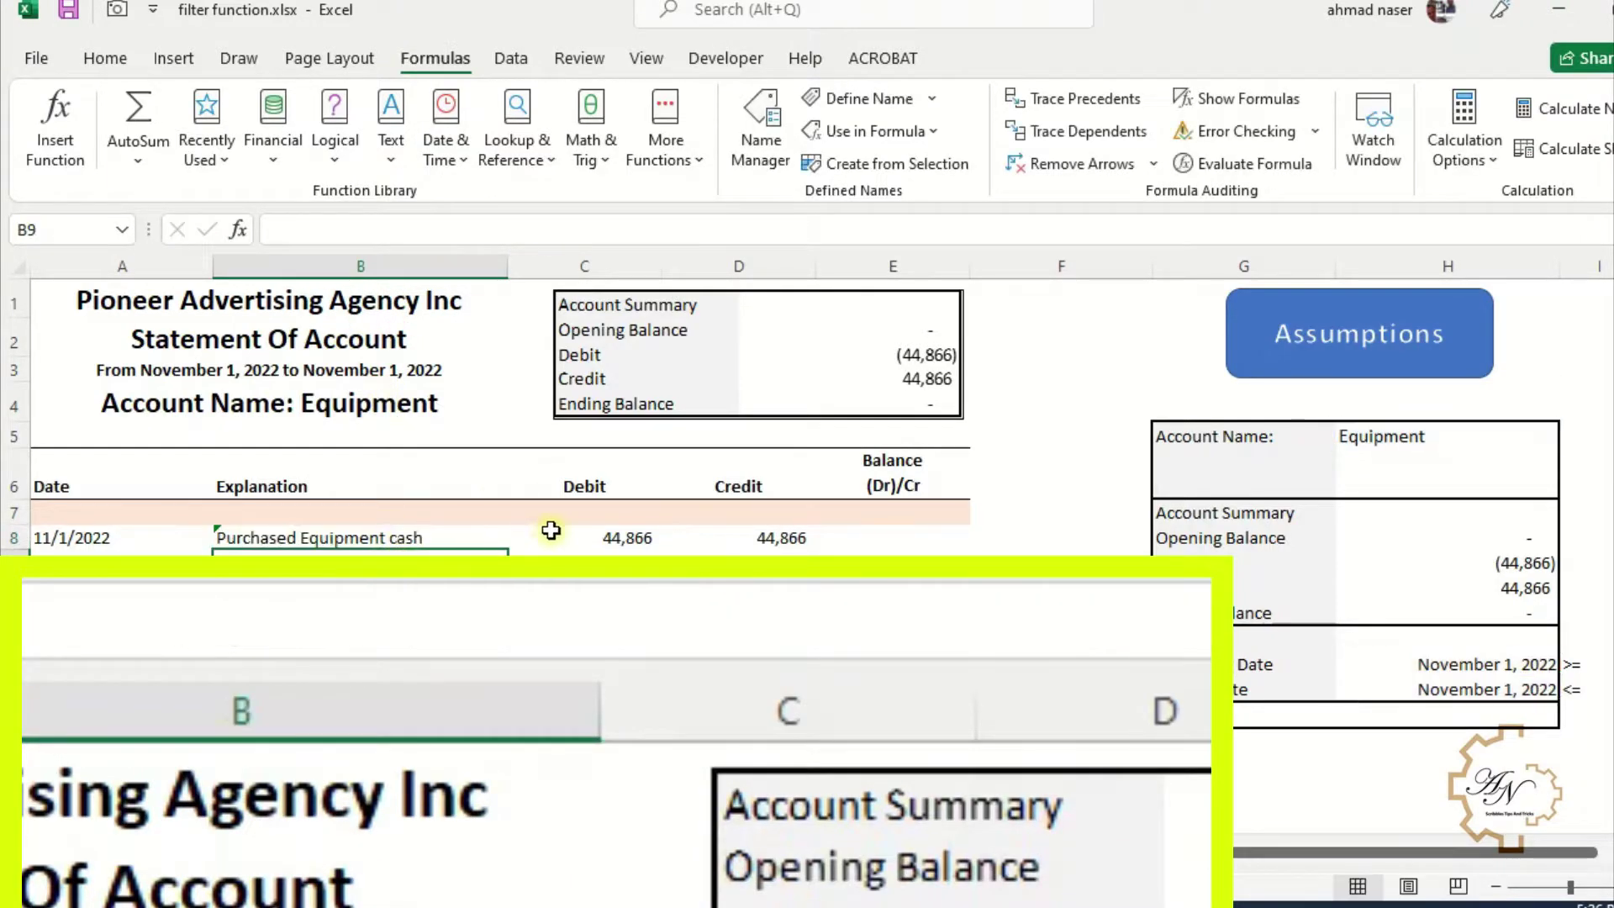
Step: In C8, replace the FILTER array argument Date with the named range Debit
{"action": "left_click", "coordinate": [575, 538]}
{"action": "left_click", "coordinate": [339, 228]}
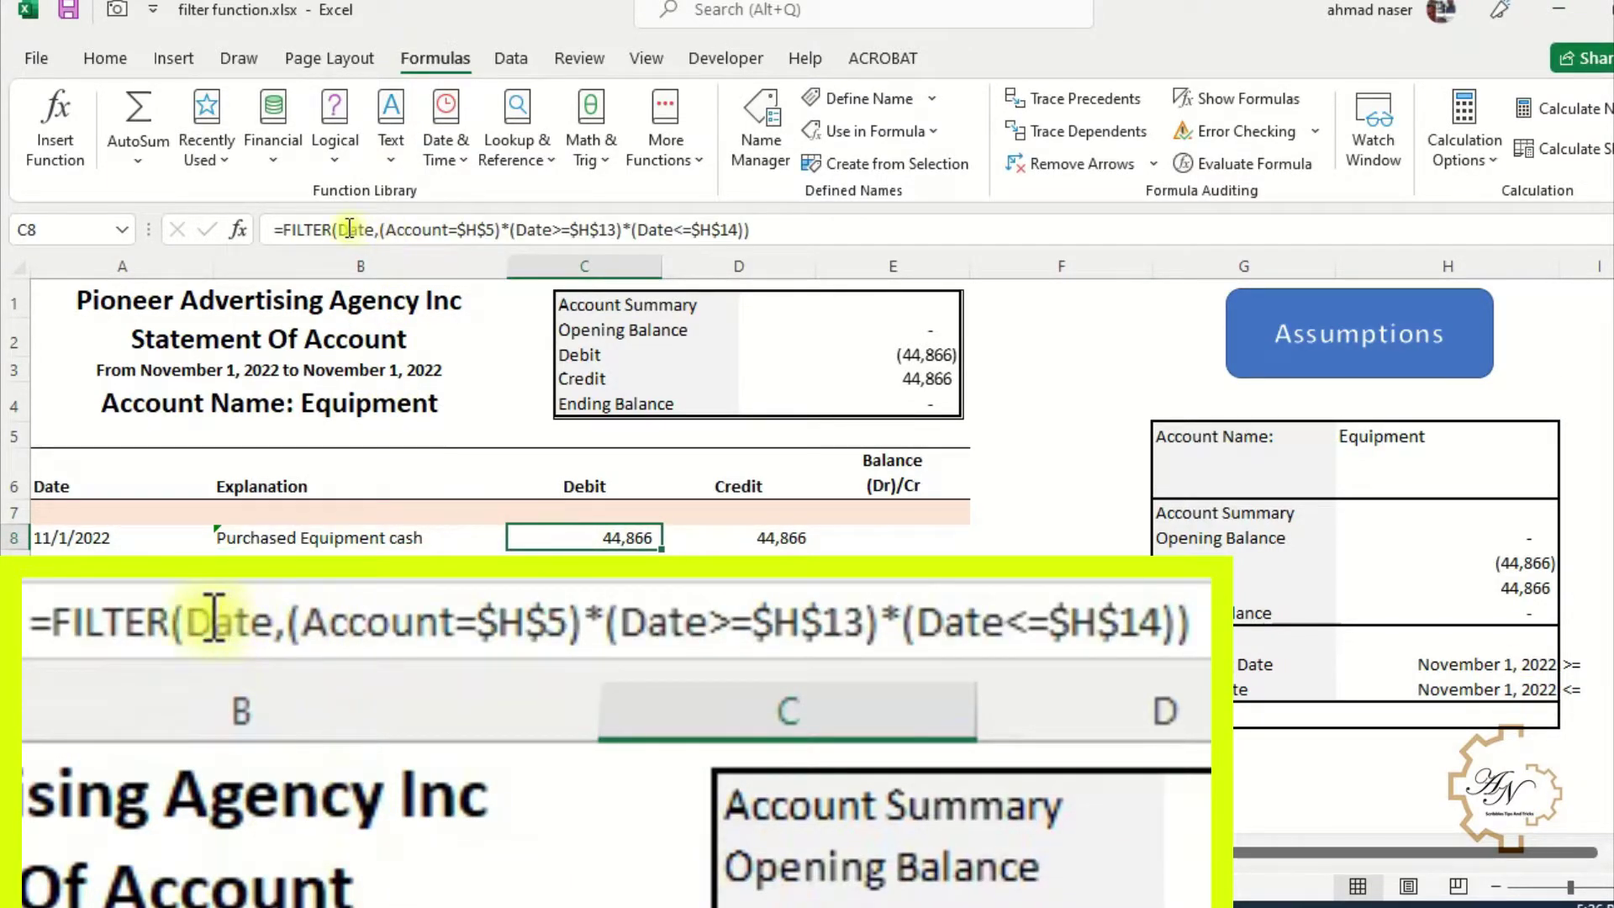
{"action": "left_click_drag", "start_coordinate": [340, 229], "coordinate": [373, 227]}
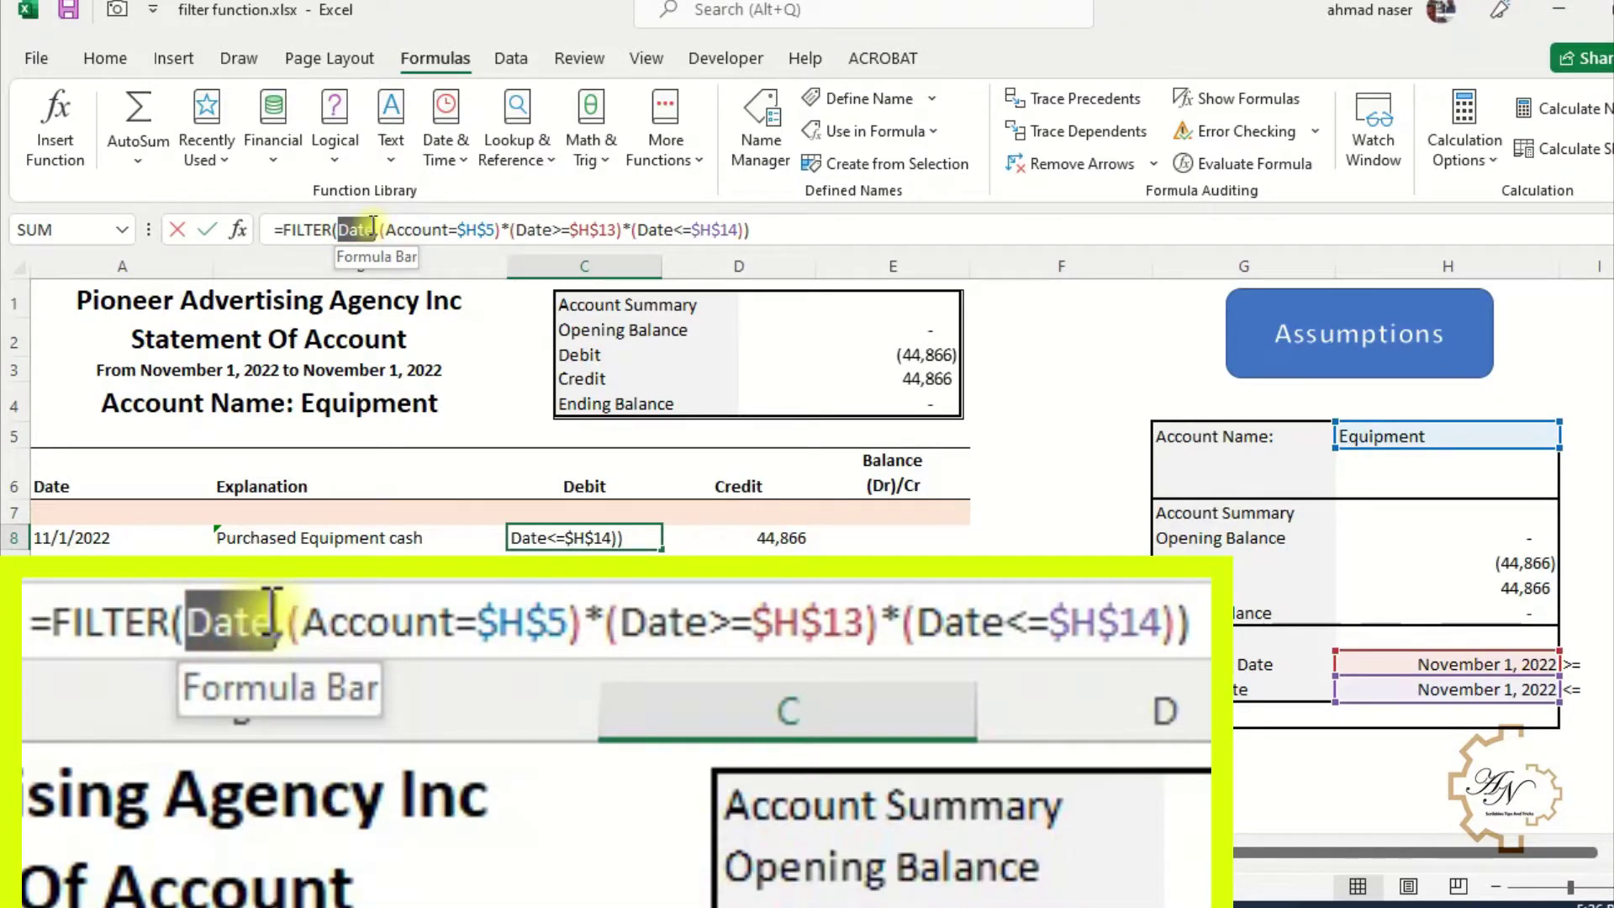
{"action": "type", "text": "deb"}
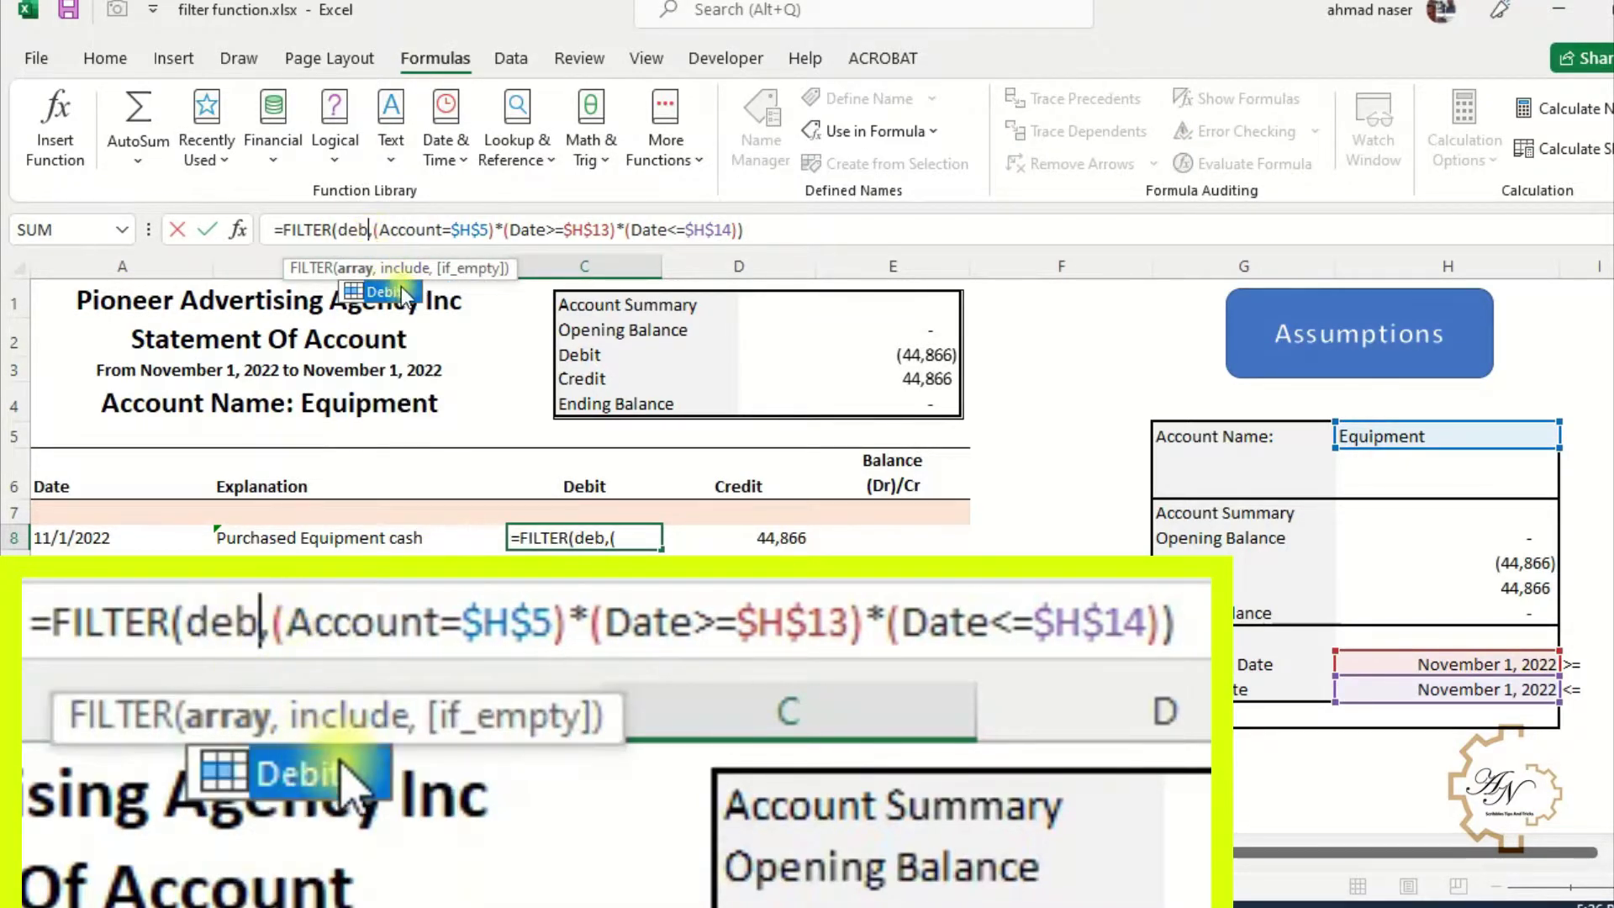
{"action": "double_click", "coordinate": [397, 298]}
{"action": "key", "text": "Return"}
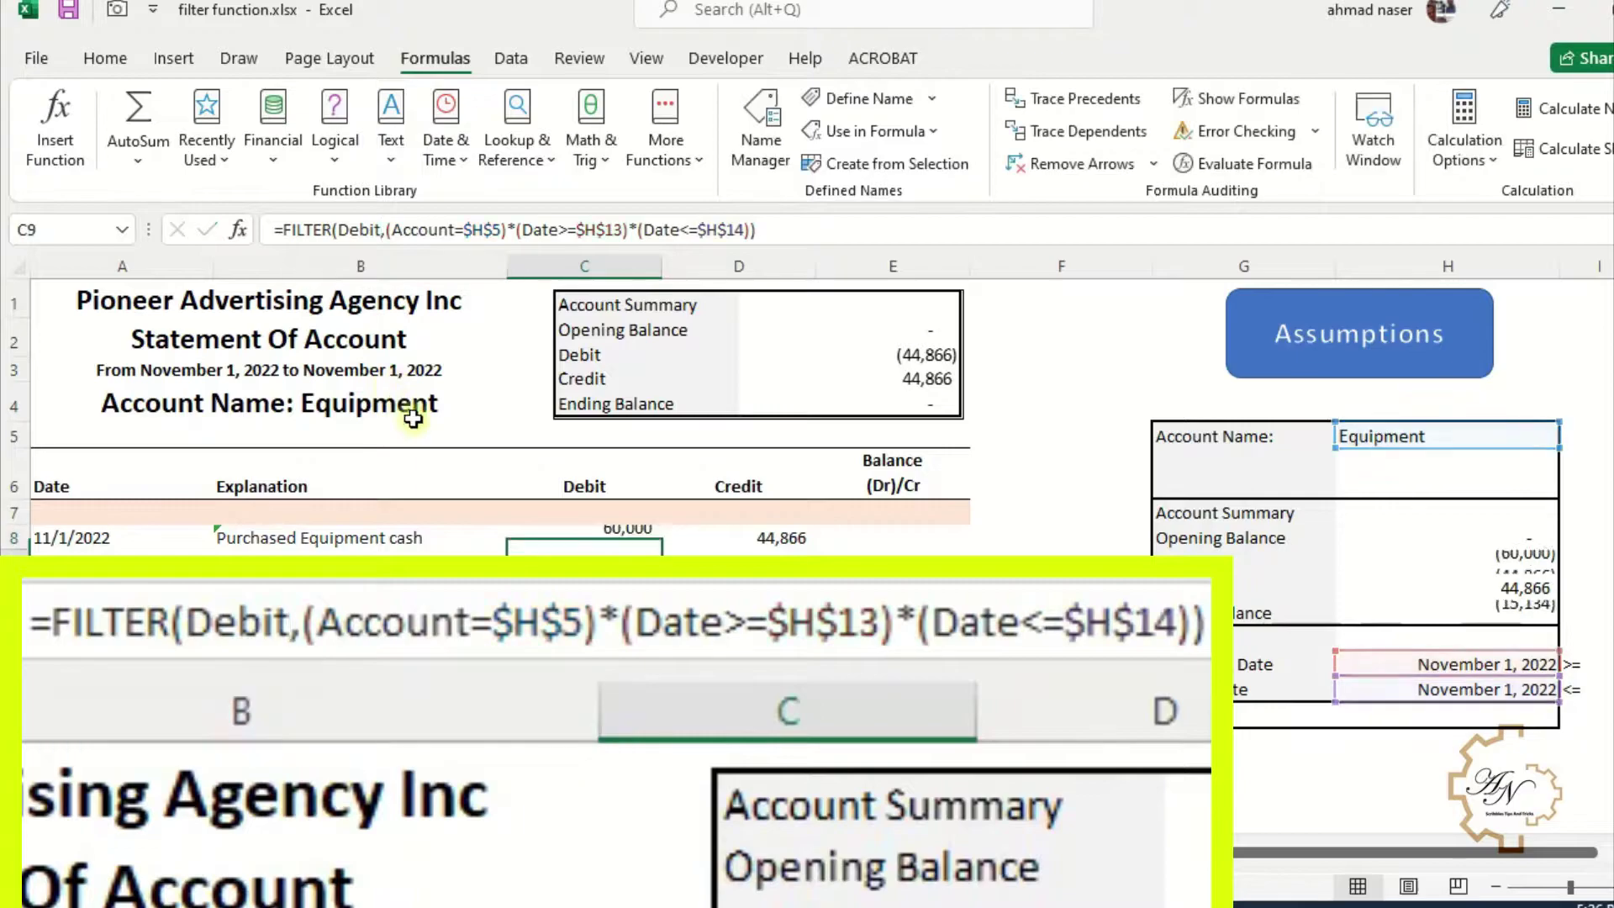
Step: In D8, replace the FILTER array argument Date with the named range Credit
{"action": "left_click", "coordinate": [748, 538]}
{"action": "left_click_drag", "start_coordinate": [339, 229], "coordinate": [373, 228]}
{"action": "type", "text": "cree"}
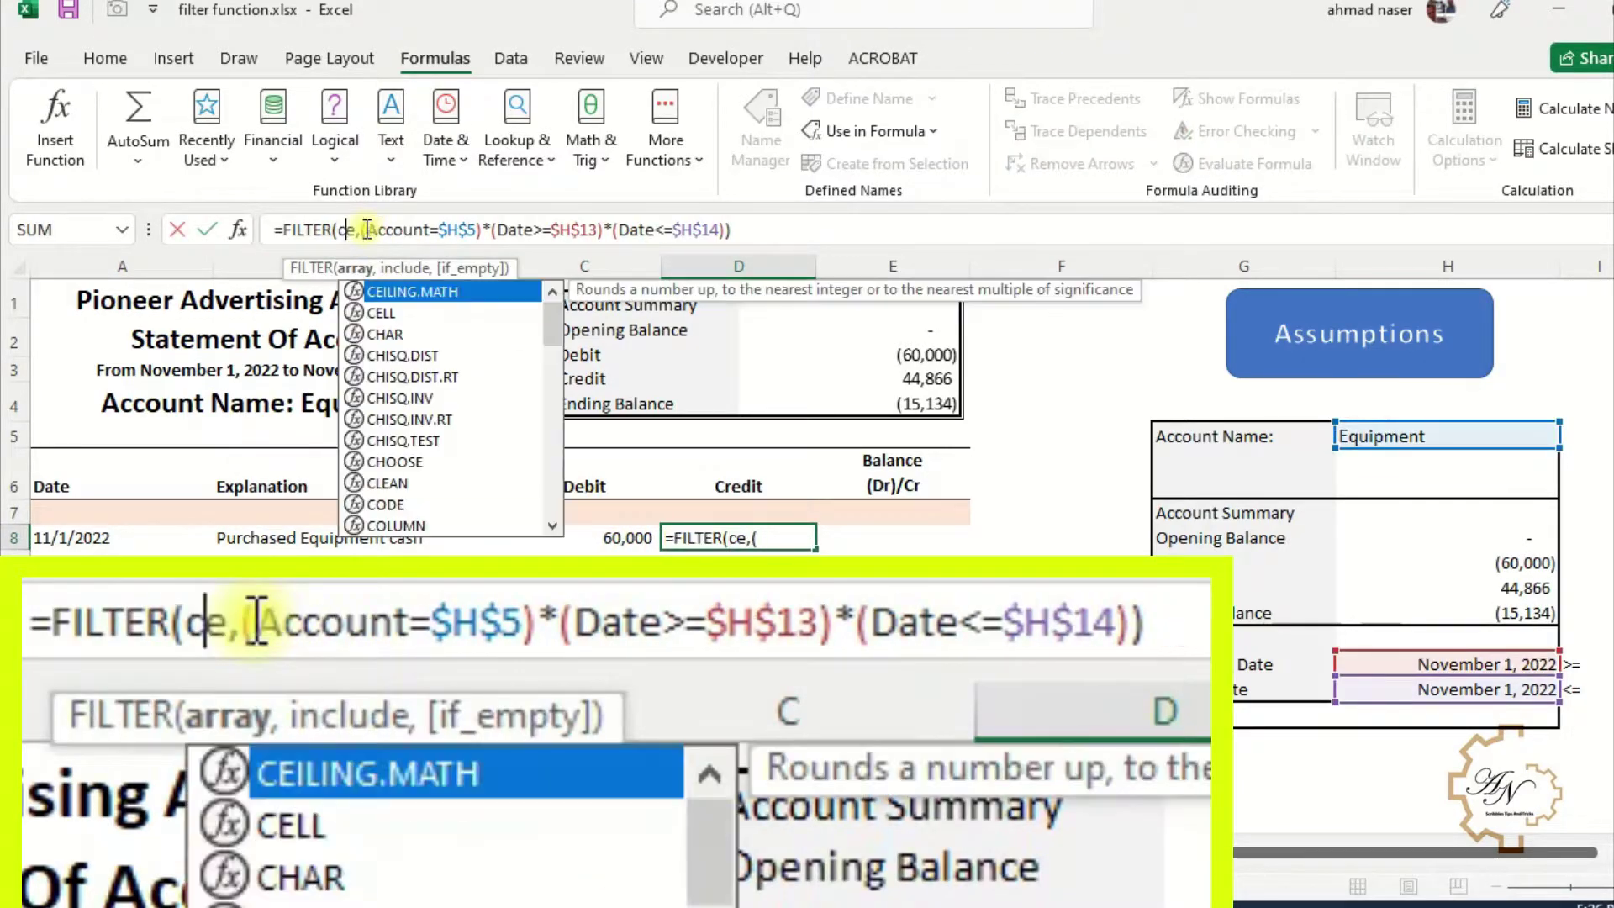
{"action": "double_click", "coordinate": [386, 291]}
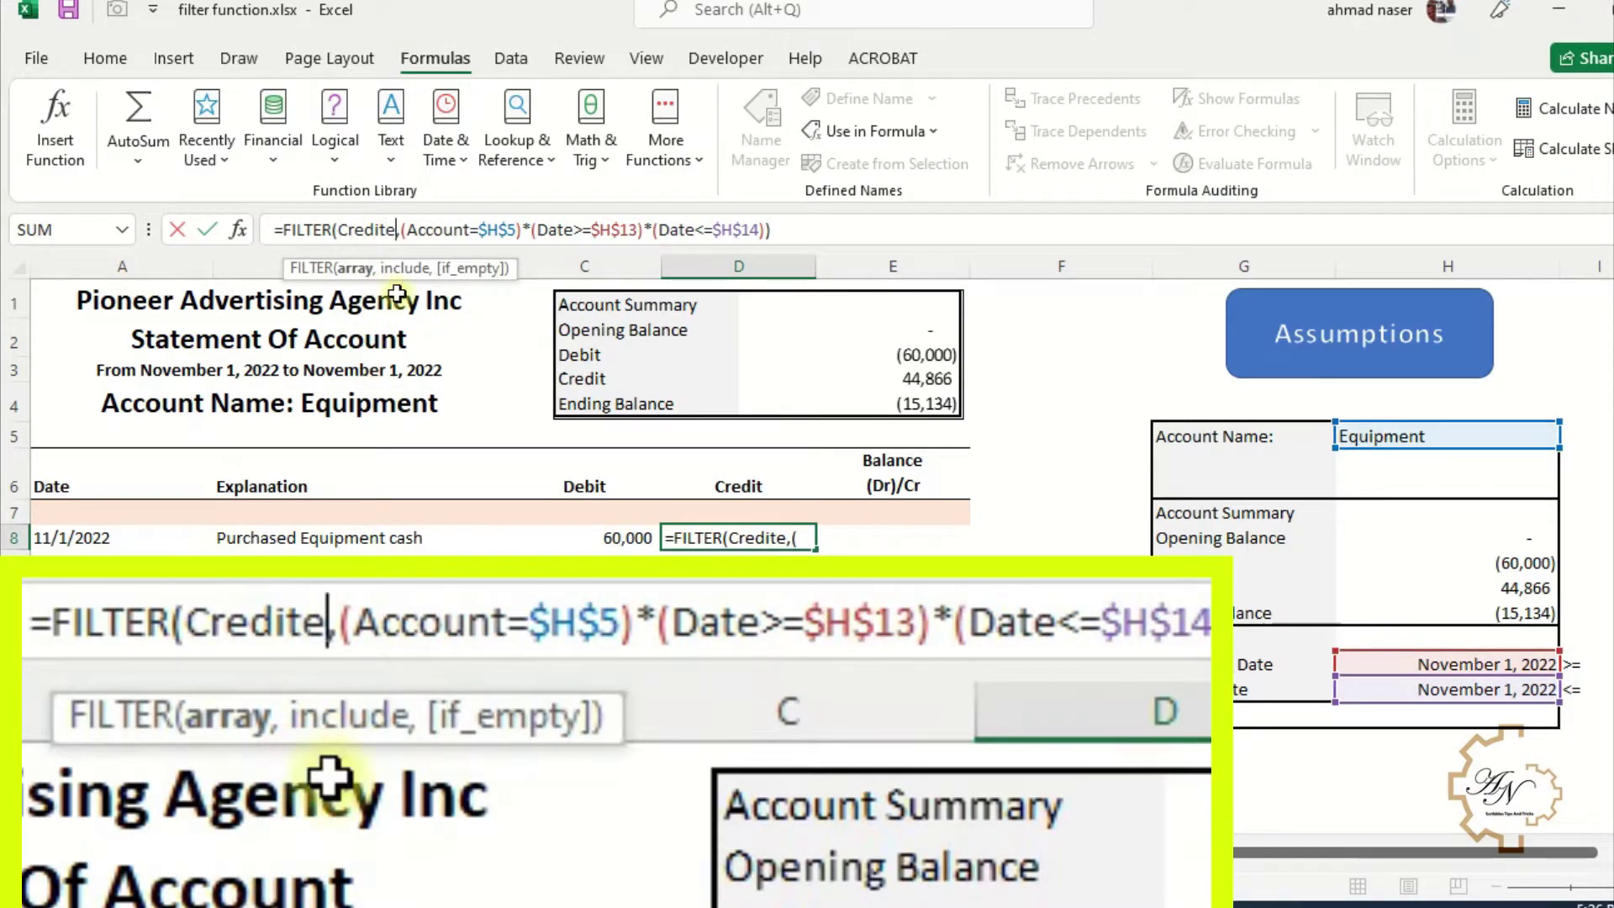
{"action": "key", "text": "BackSpace"}
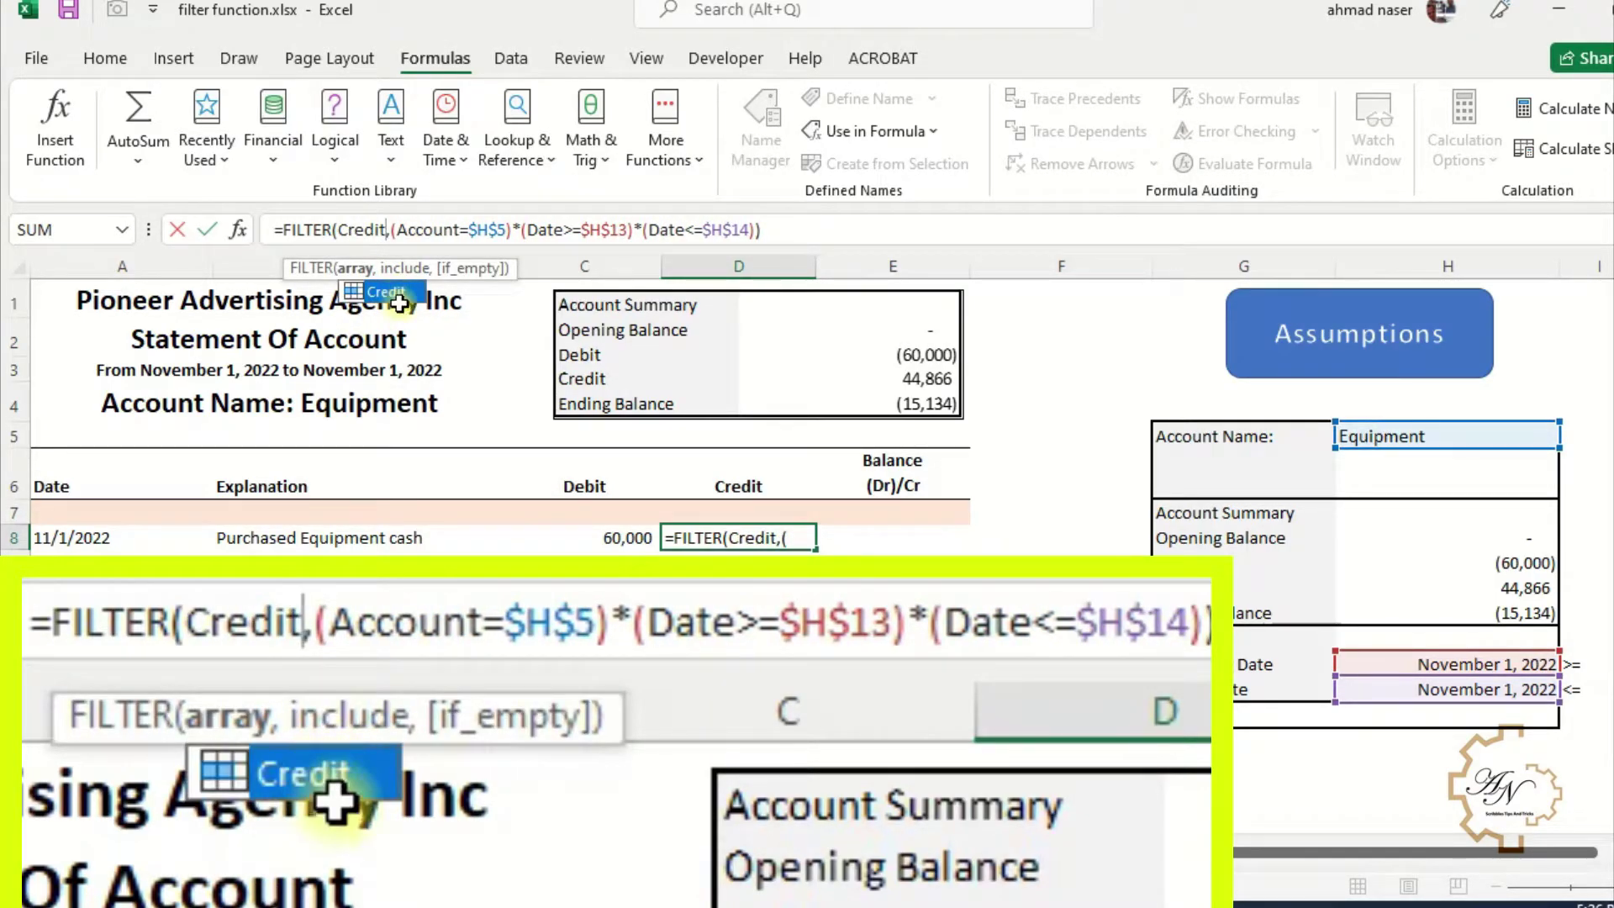
{"action": "key", "text": "Return"}
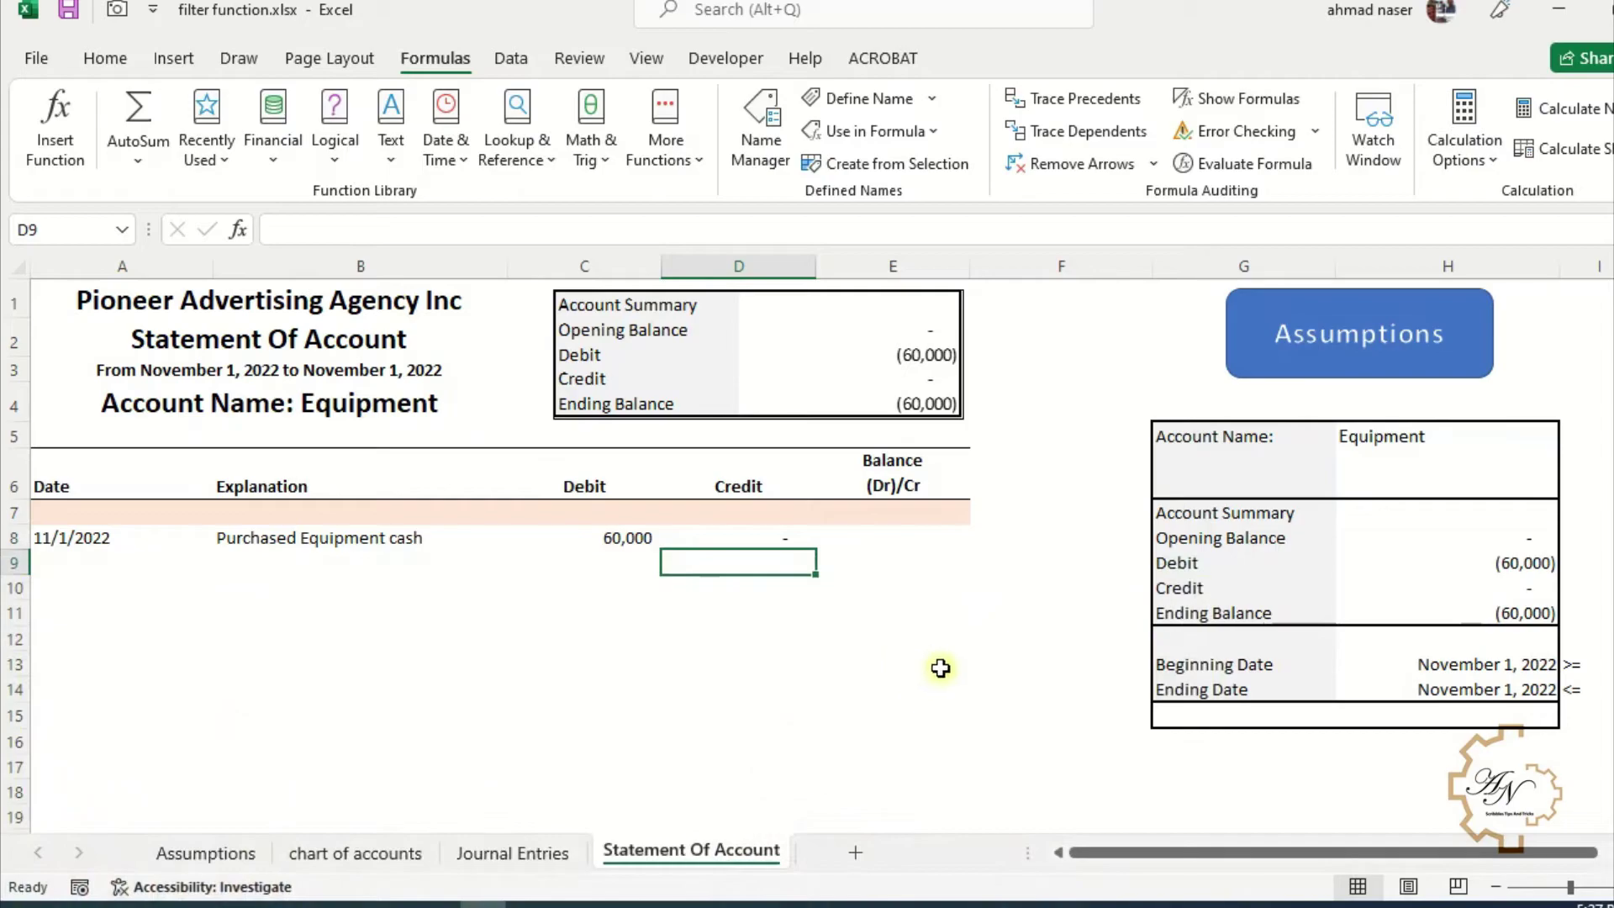
Step: Test the statement with a wider period by setting the beginning date in H13 to 9-1 and the ending date in H14 to 12-31
{"action": "left_click", "coordinate": [1412, 664]}
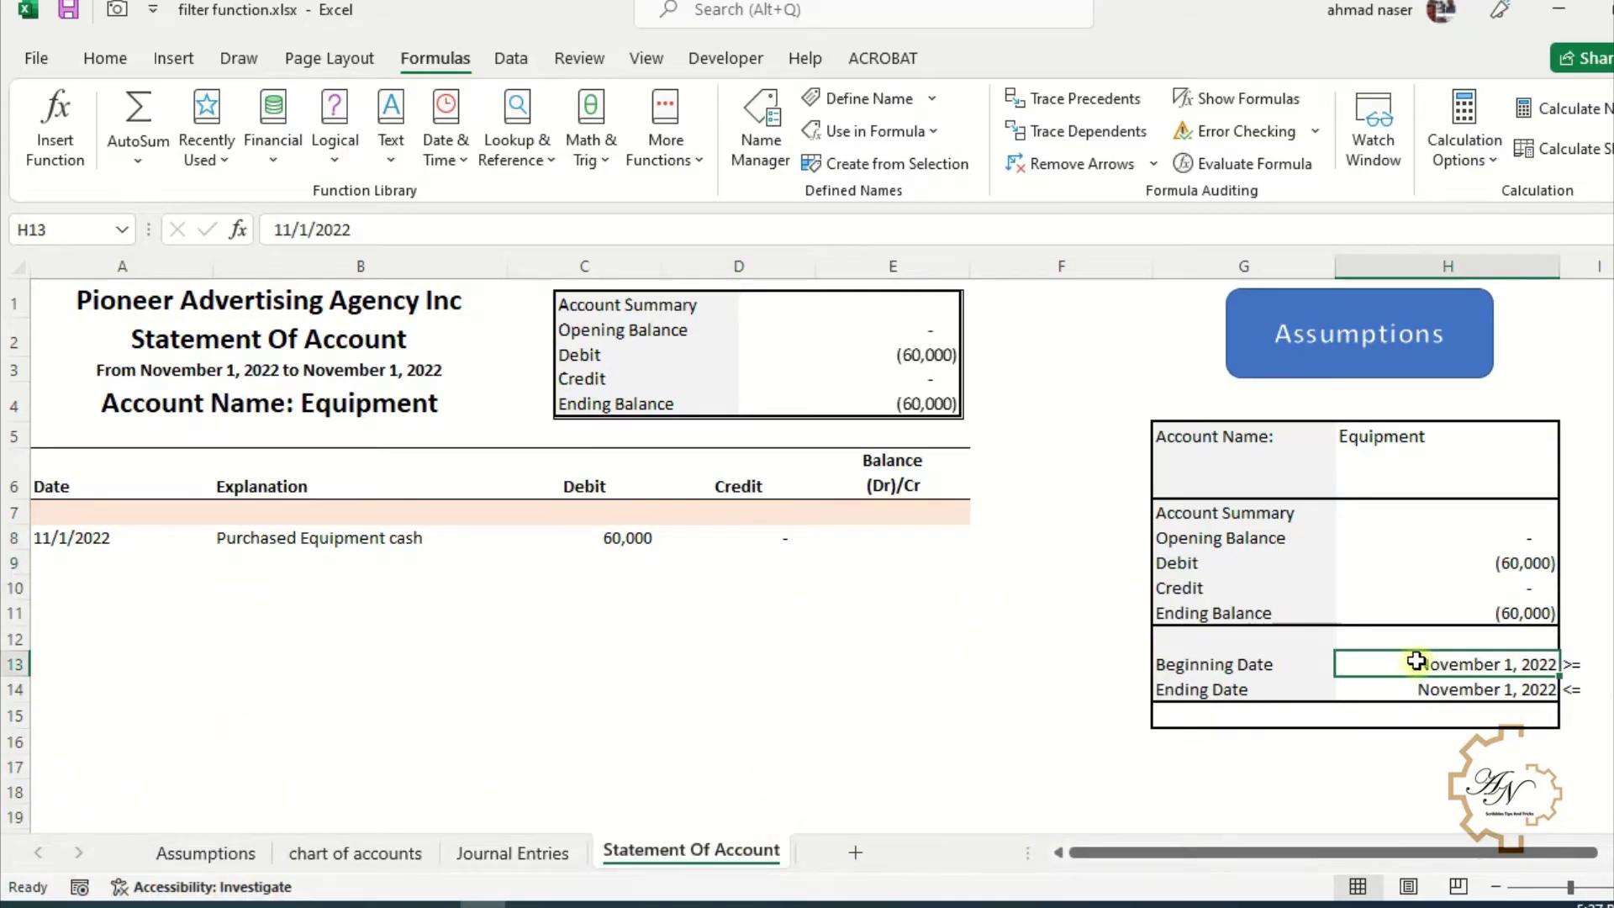
{"action": "type", "text": "9-1"}
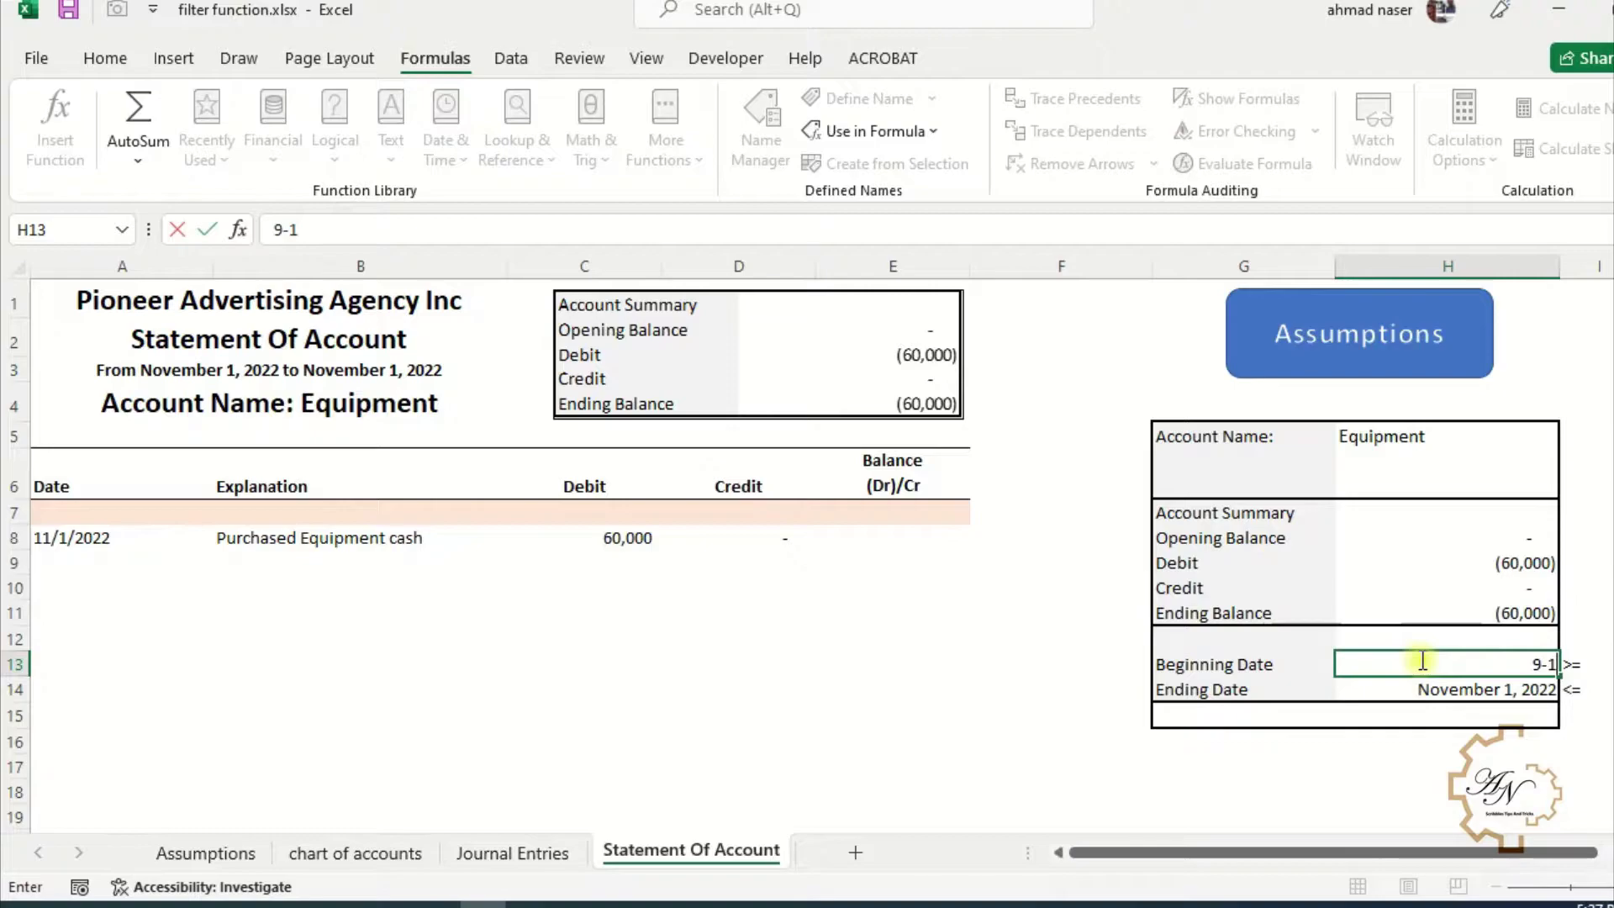
{"action": "key", "text": "Return"}
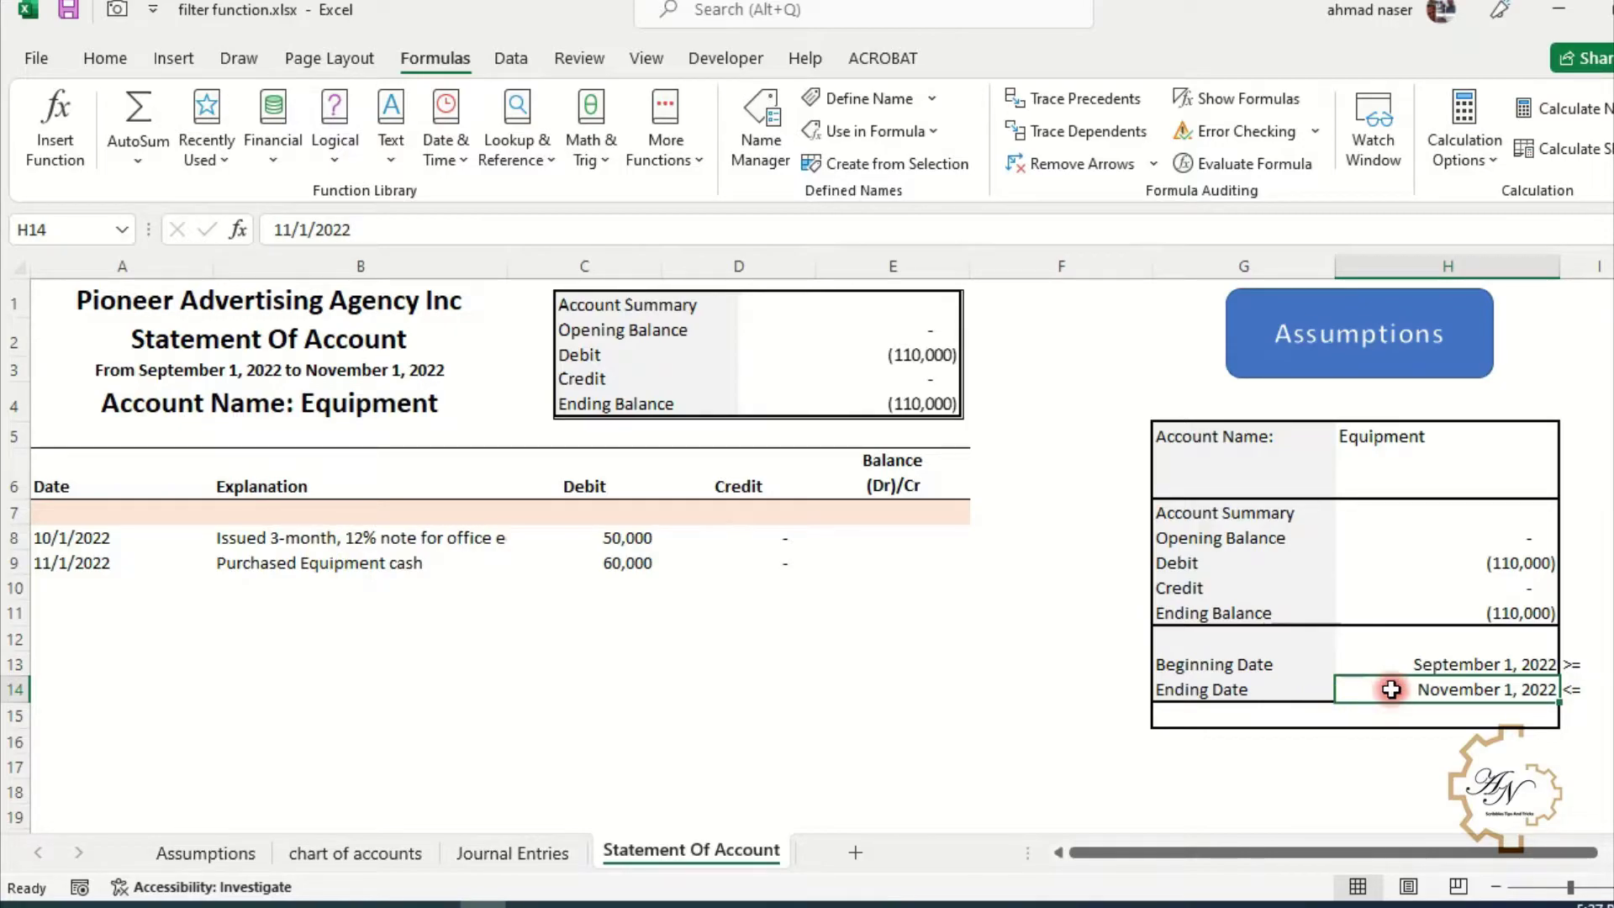
{"action": "double_click", "coordinate": [1391, 690]}
{"action": "type", "text": "12"}
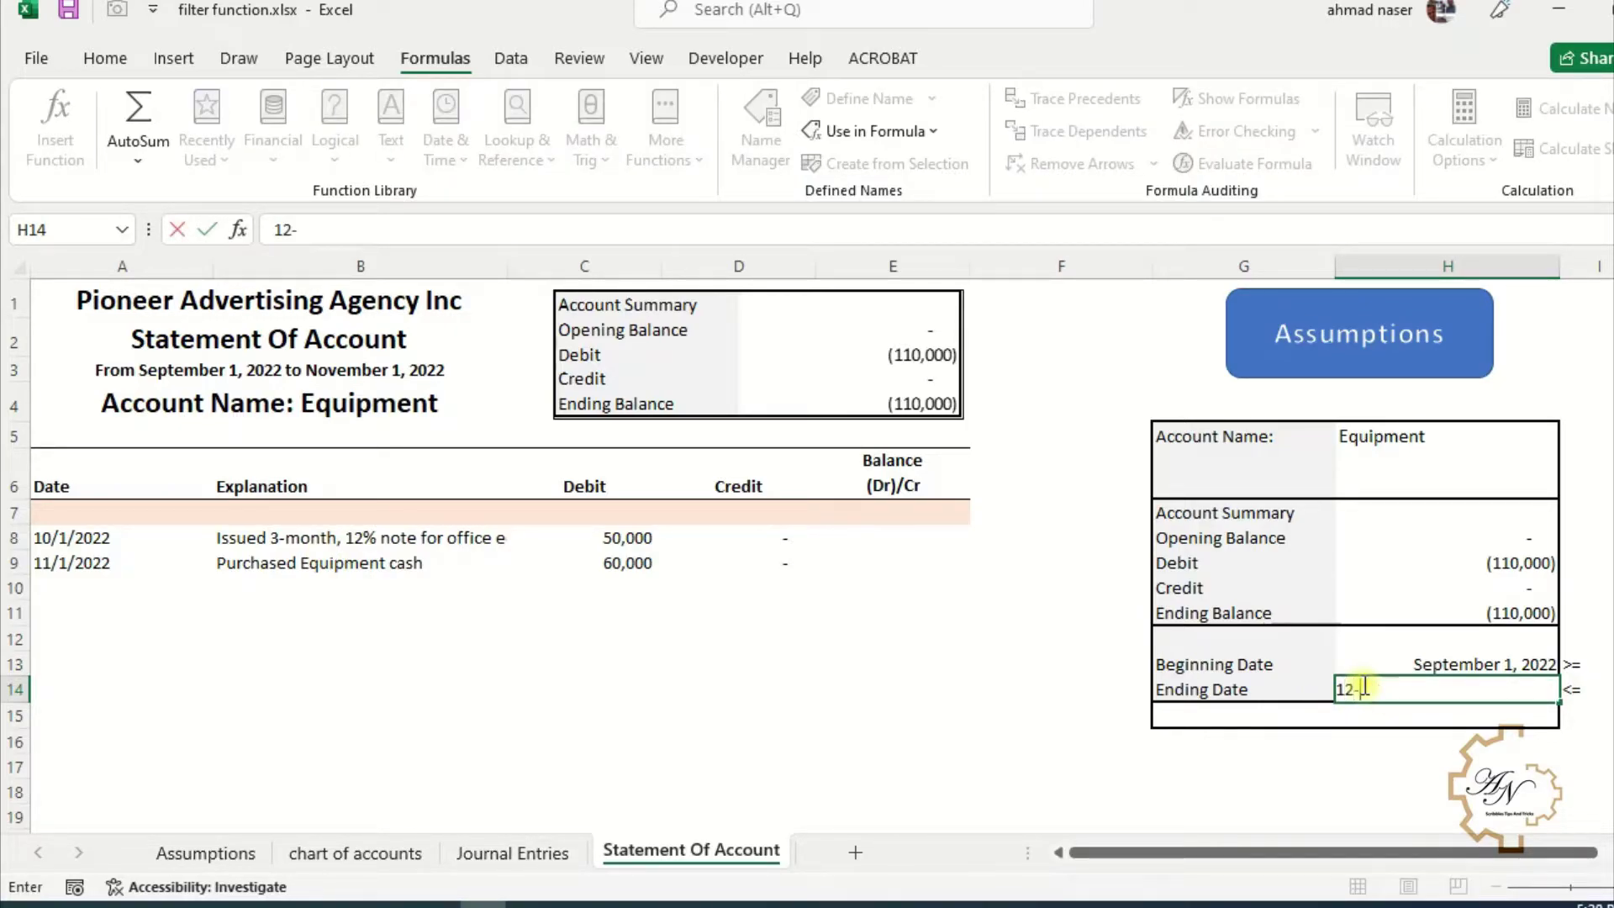
{"action": "type", "text": "-31"}
{"action": "key", "text": "Return"}
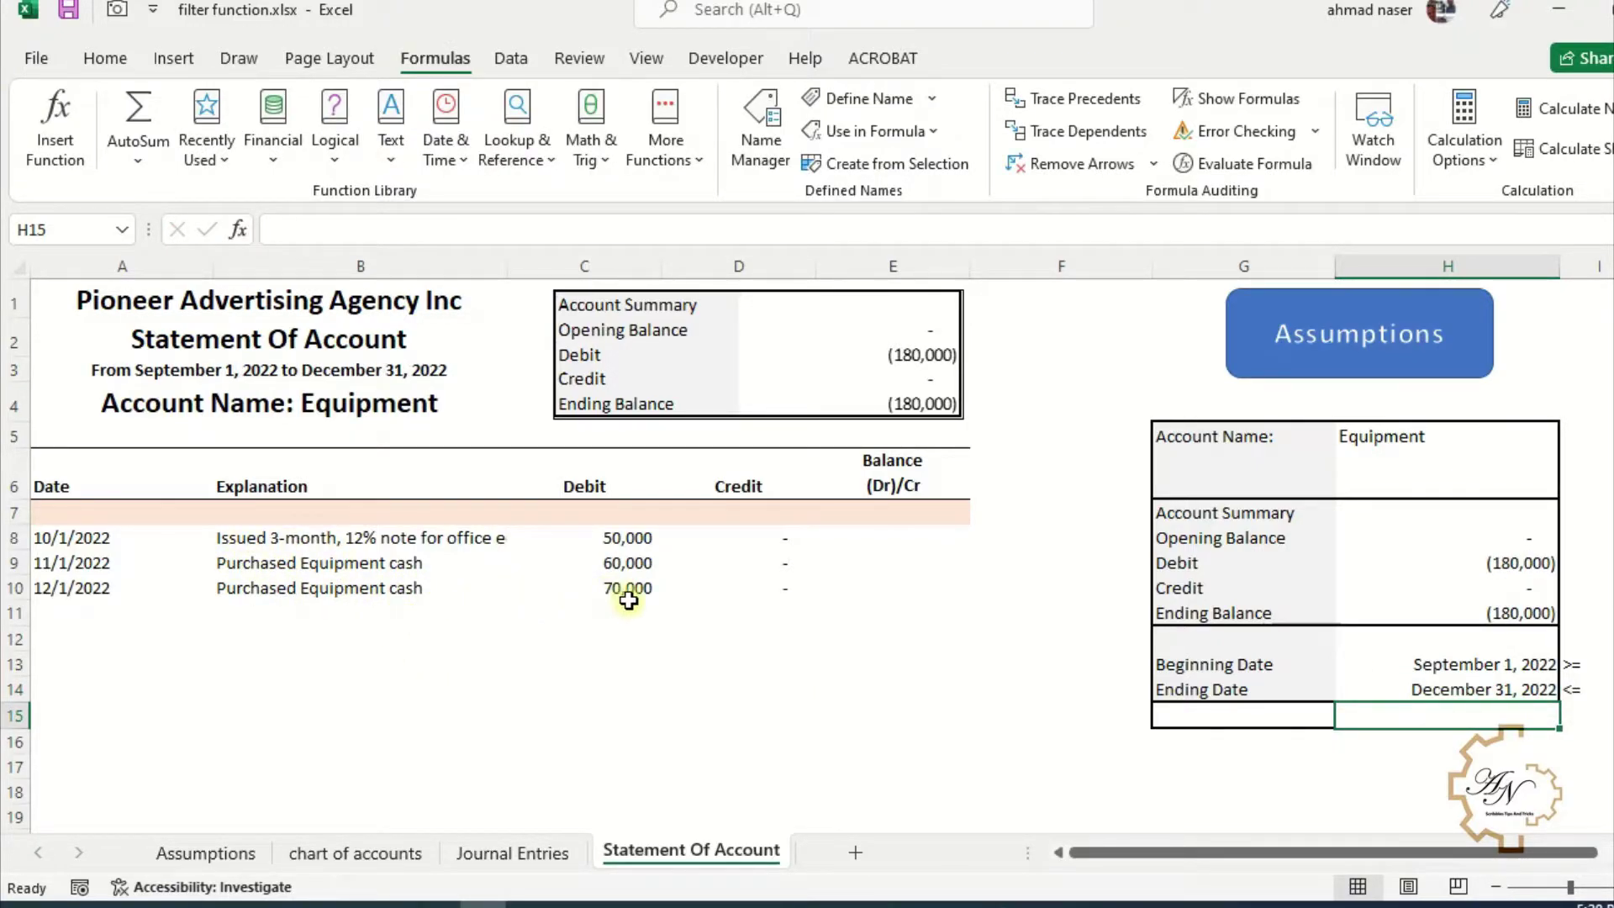
{"action": "left_click", "coordinate": [1384, 671]}
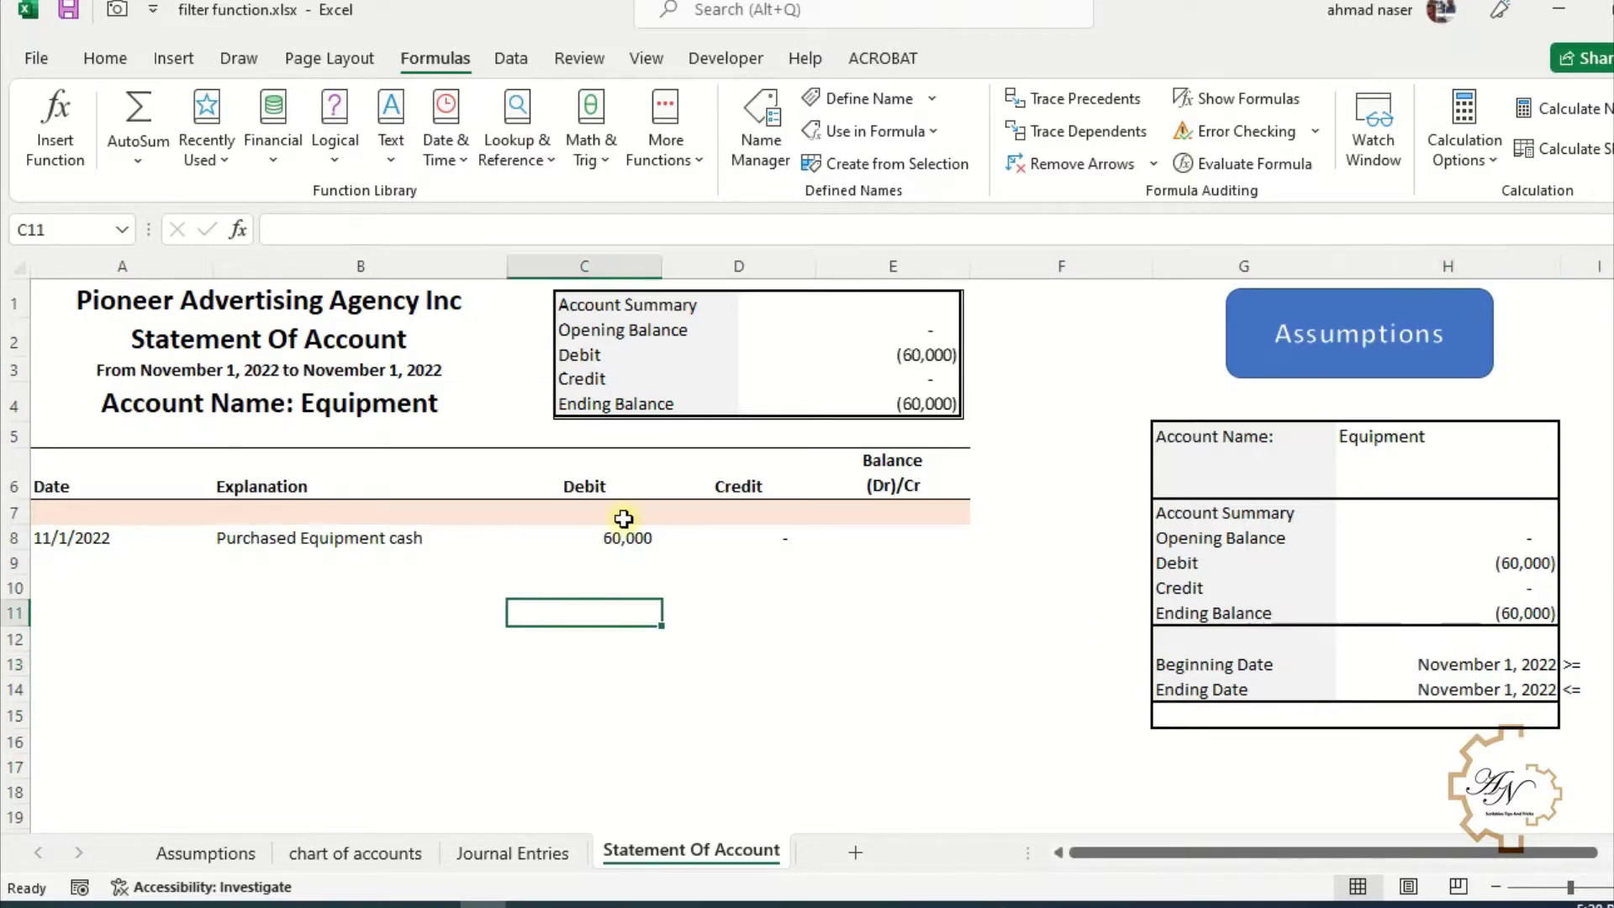
{"action": "left_click", "coordinate": [623, 512]}
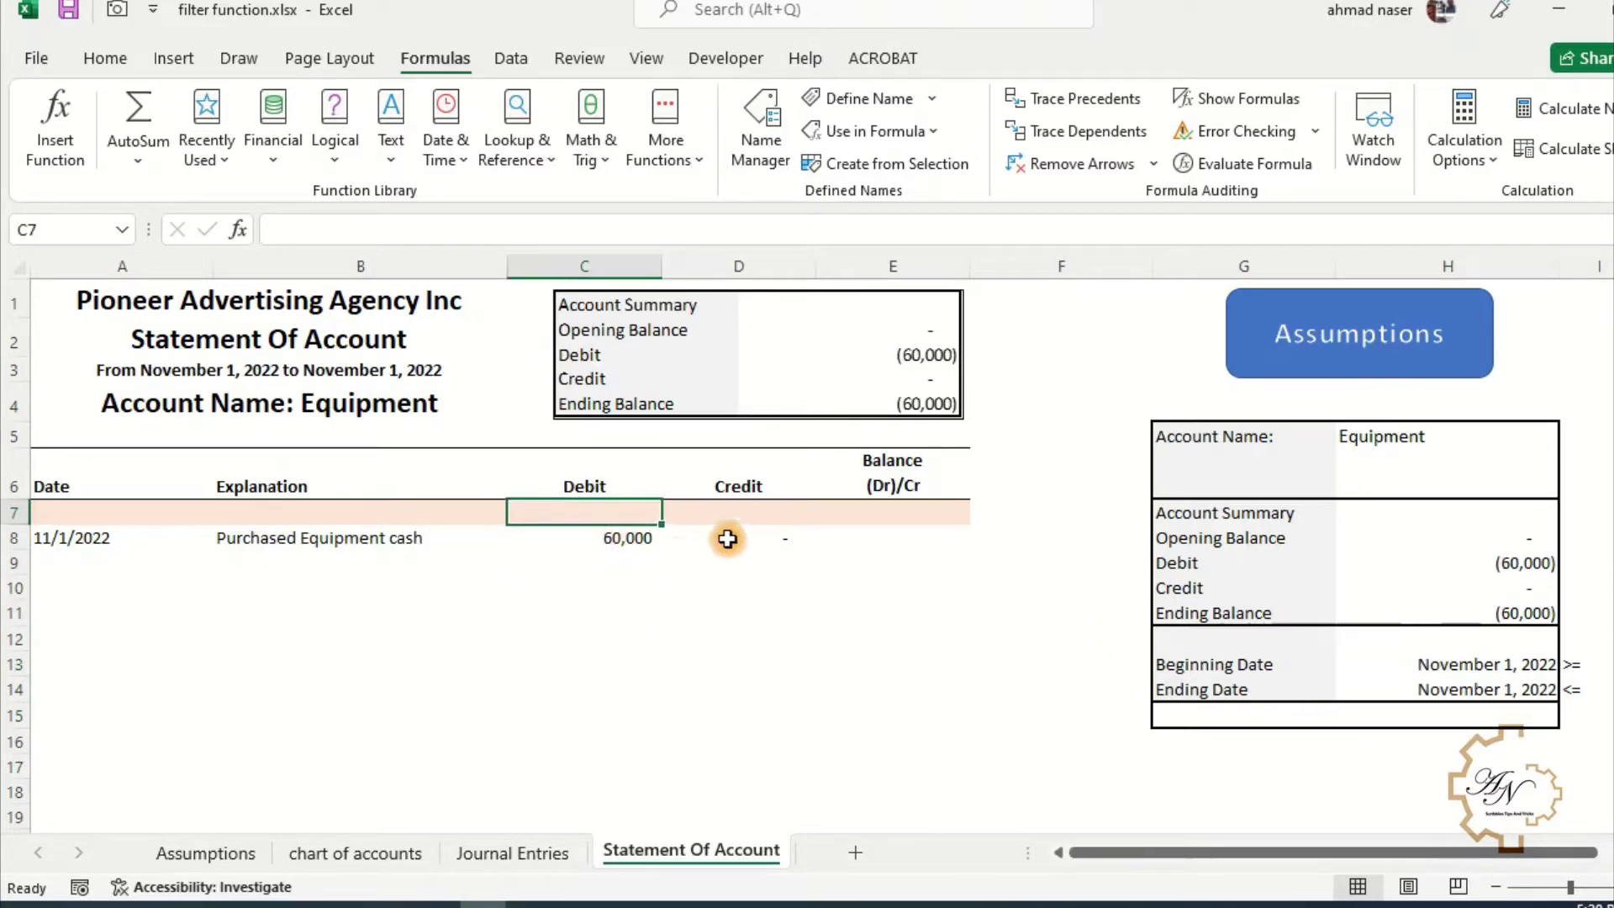
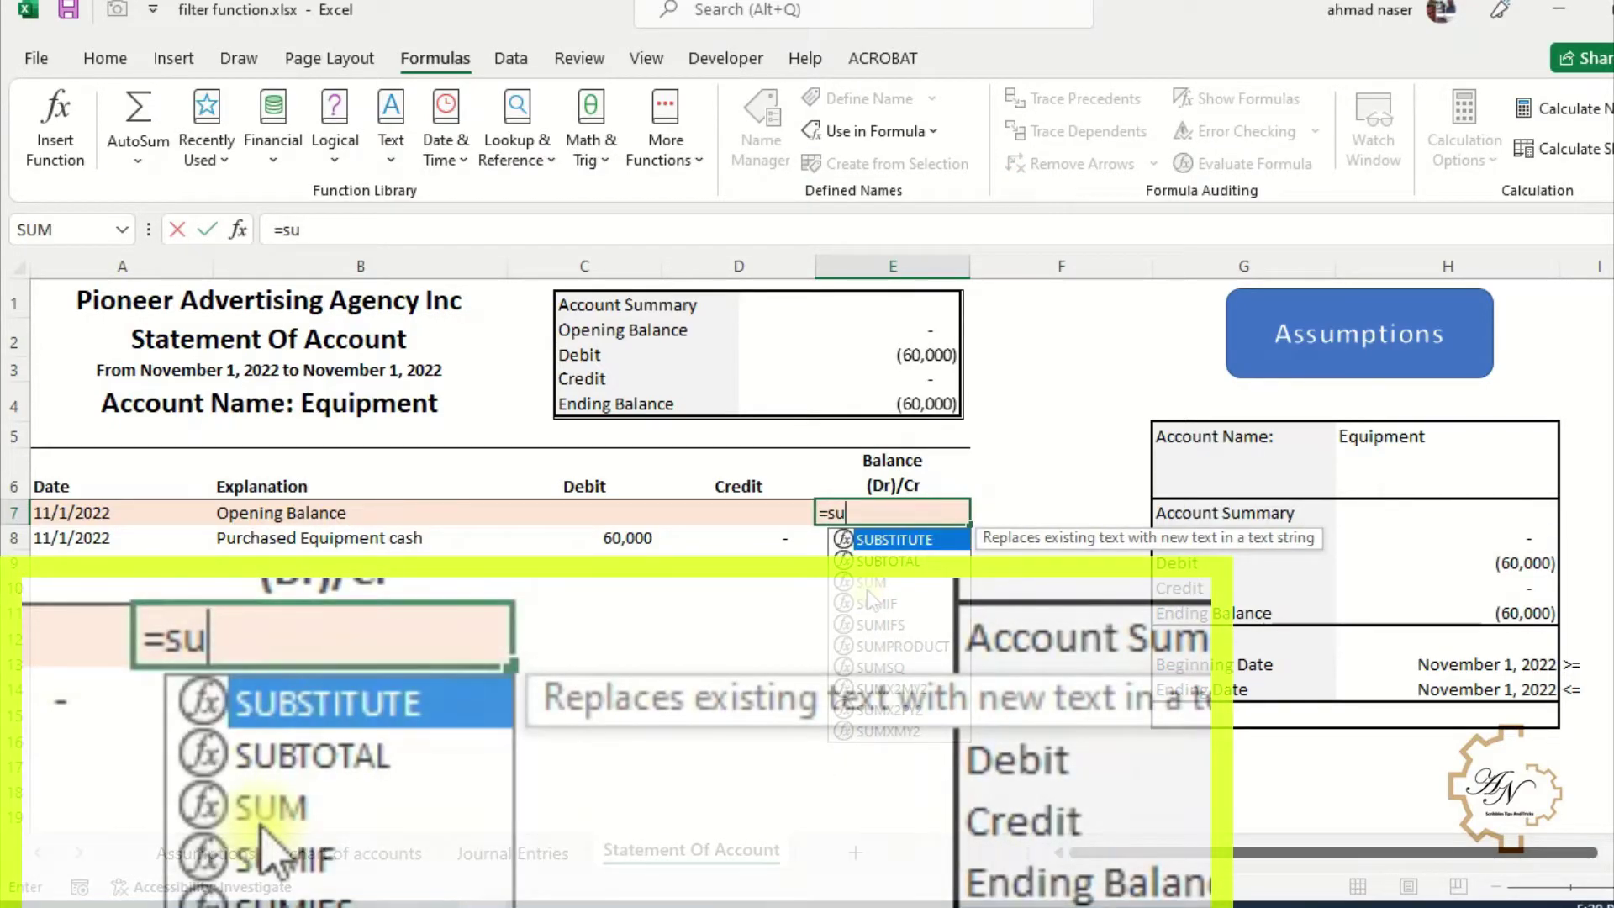
Step: In the opening balance cell E7, build a SUMIFS formula with sum range Amount, criteria range Account and criterion $H$5
{"action": "double_click", "coordinate": [879, 623]}
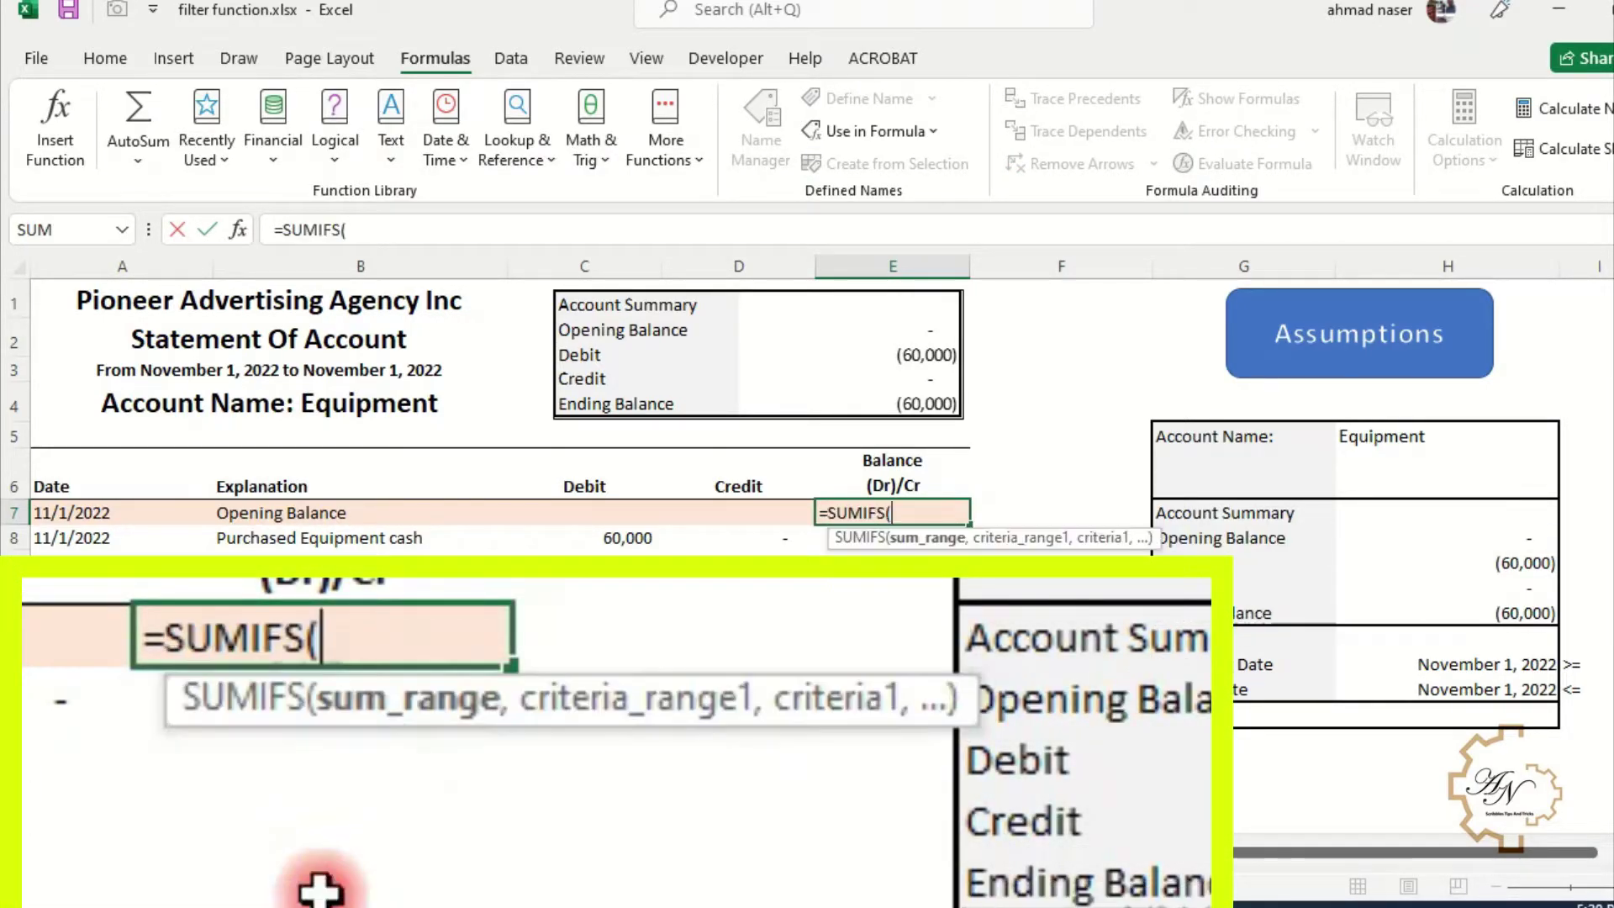
{"action": "type", "text": "a"}
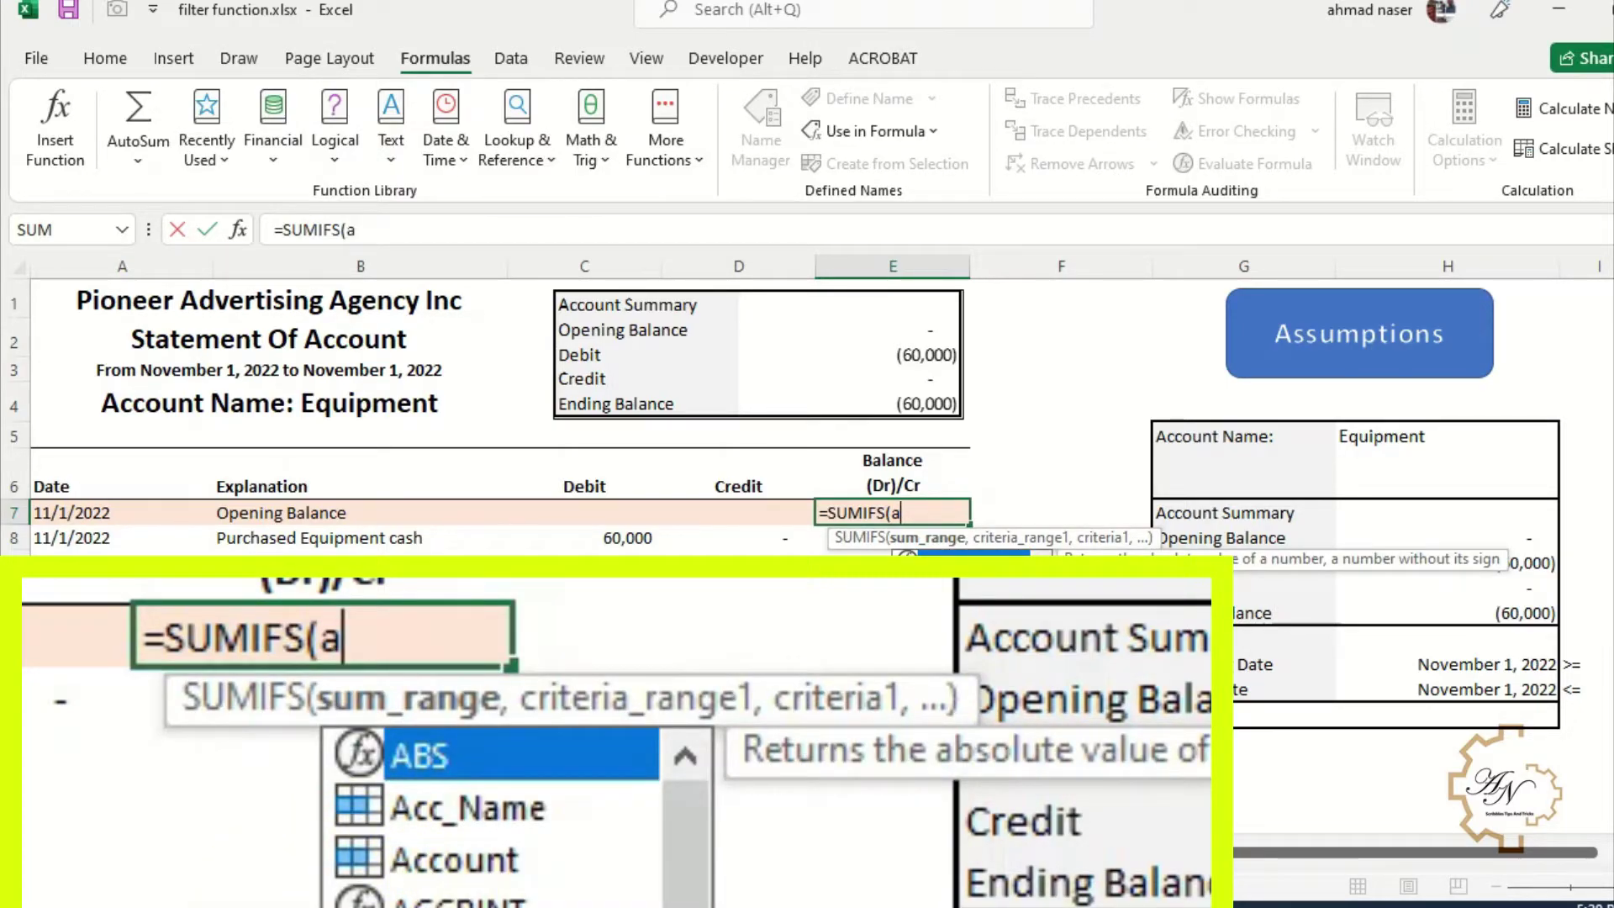
{"action": "type", "text": "m"}
{"action": "double_click", "coordinate": [445, 859]}
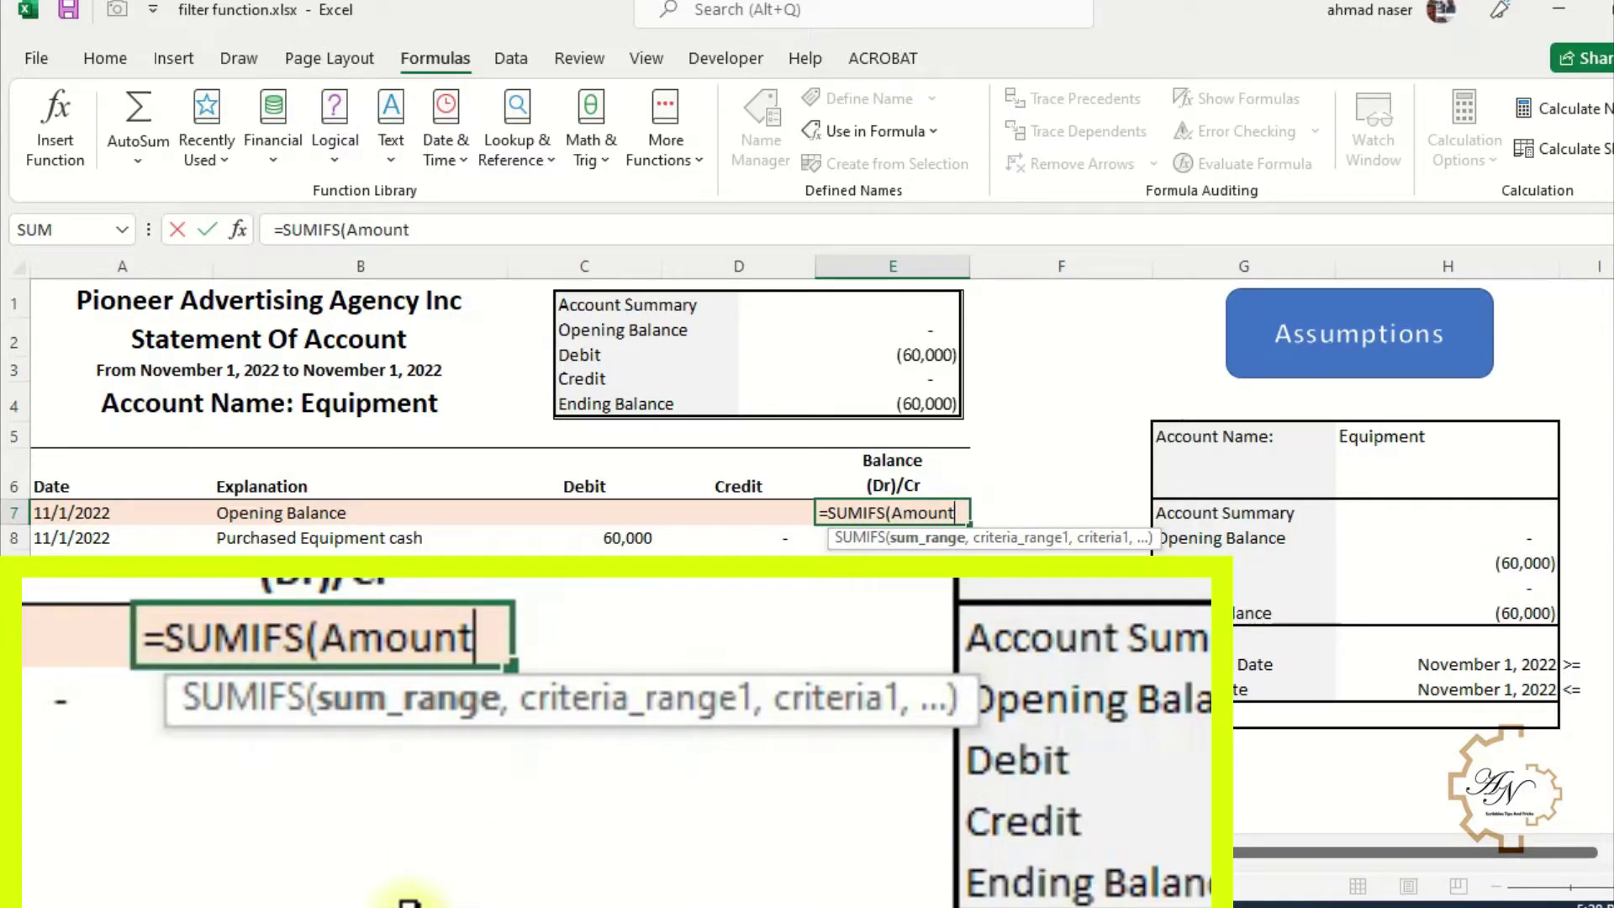
{"action": "type", "text": ",ac"}
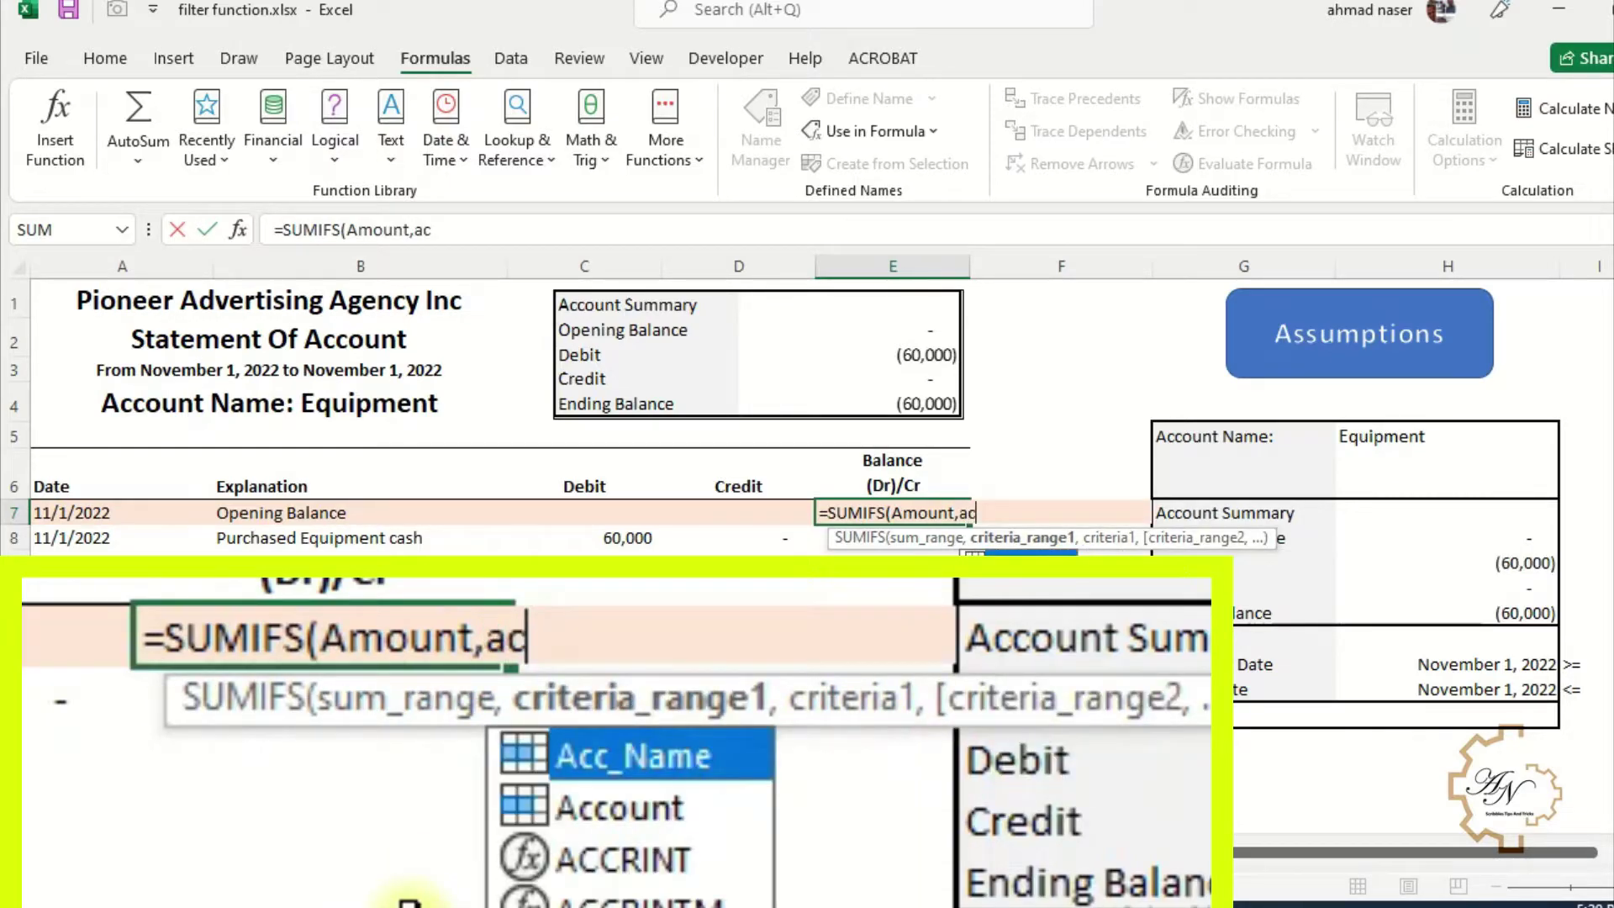
{"action": "double_click", "coordinate": [562, 808]}
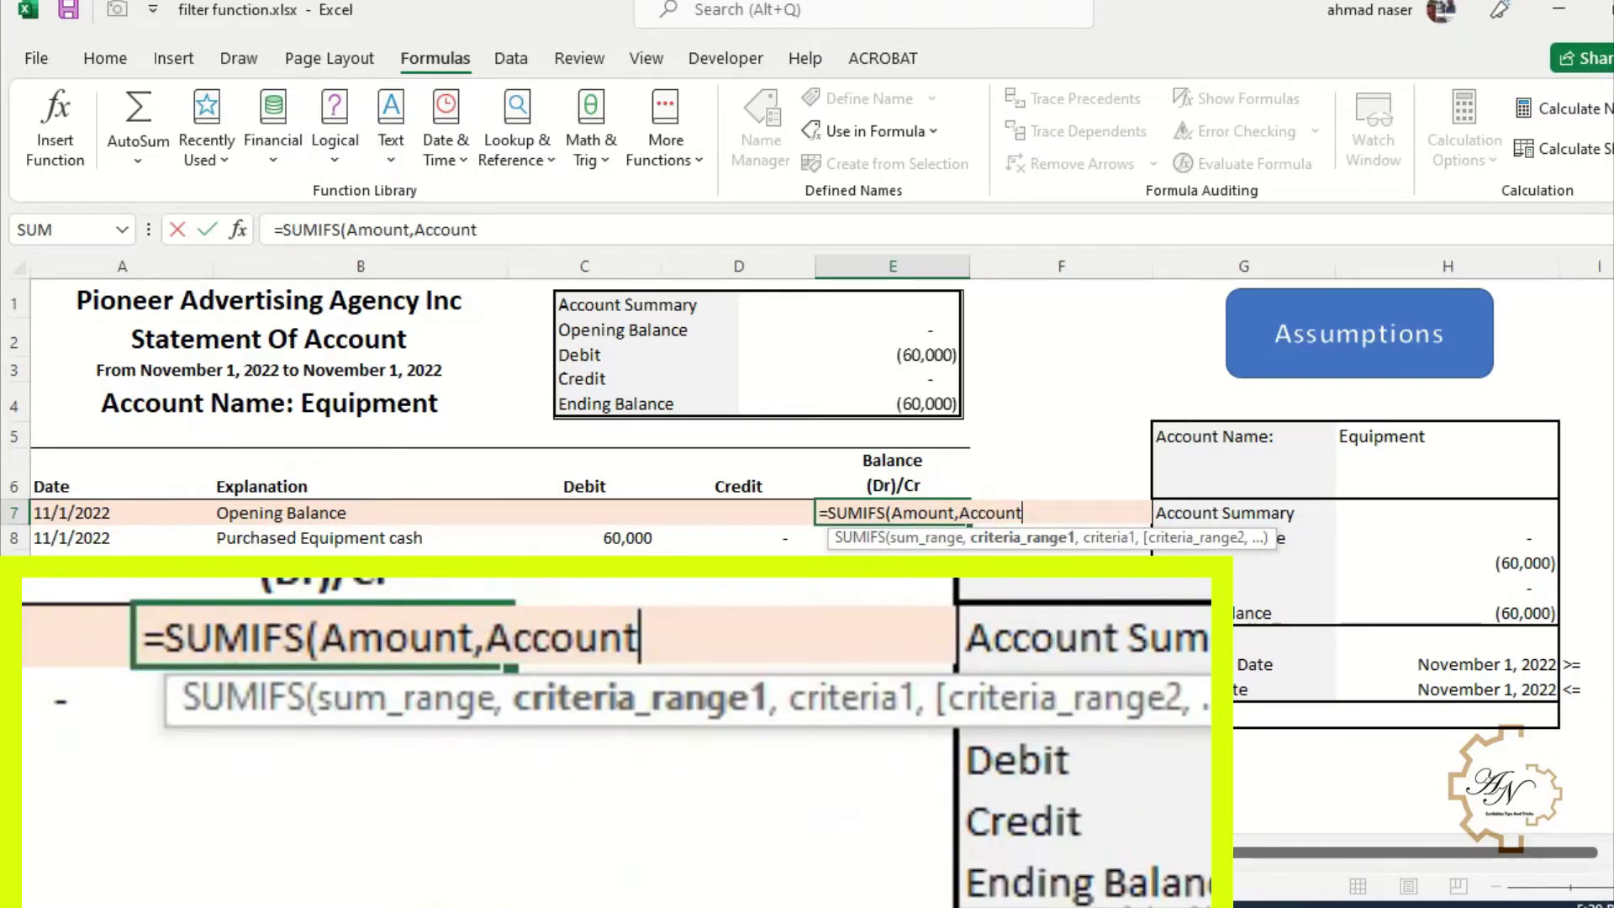
{"action": "type", "text": ","}
{"action": "left_click", "coordinate": [1368, 435]}
{"action": "key", "text": "F4"}
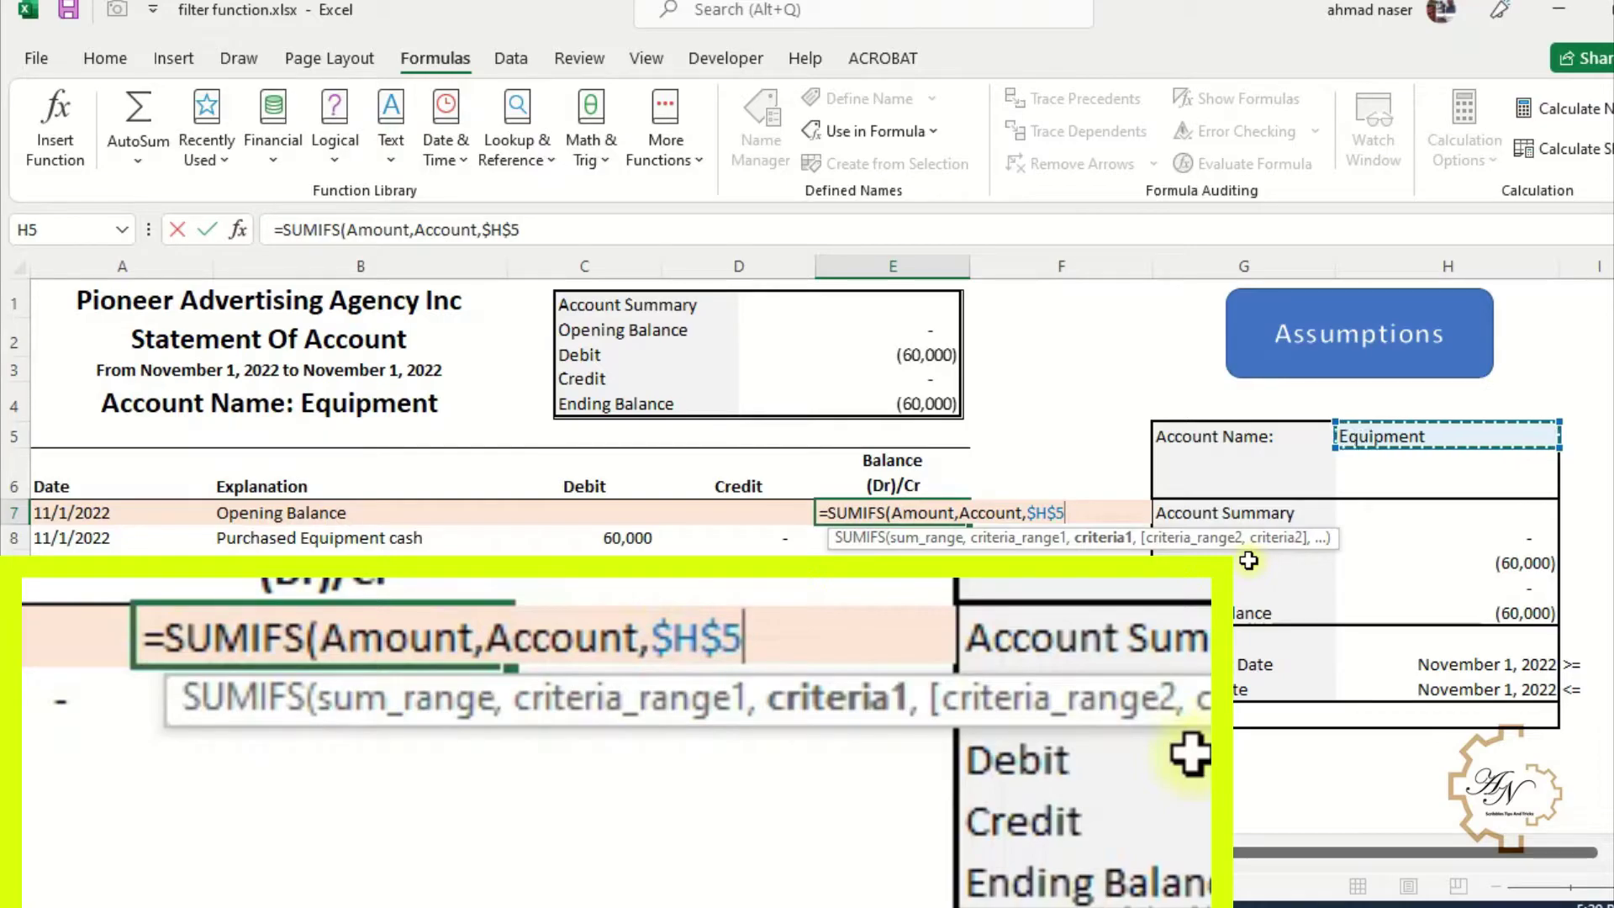
Step: Complete the E7 SUMIFS formula with a second criteria range Date and the criterion "<="&$H$13
{"action": "type", "text": ",da"}
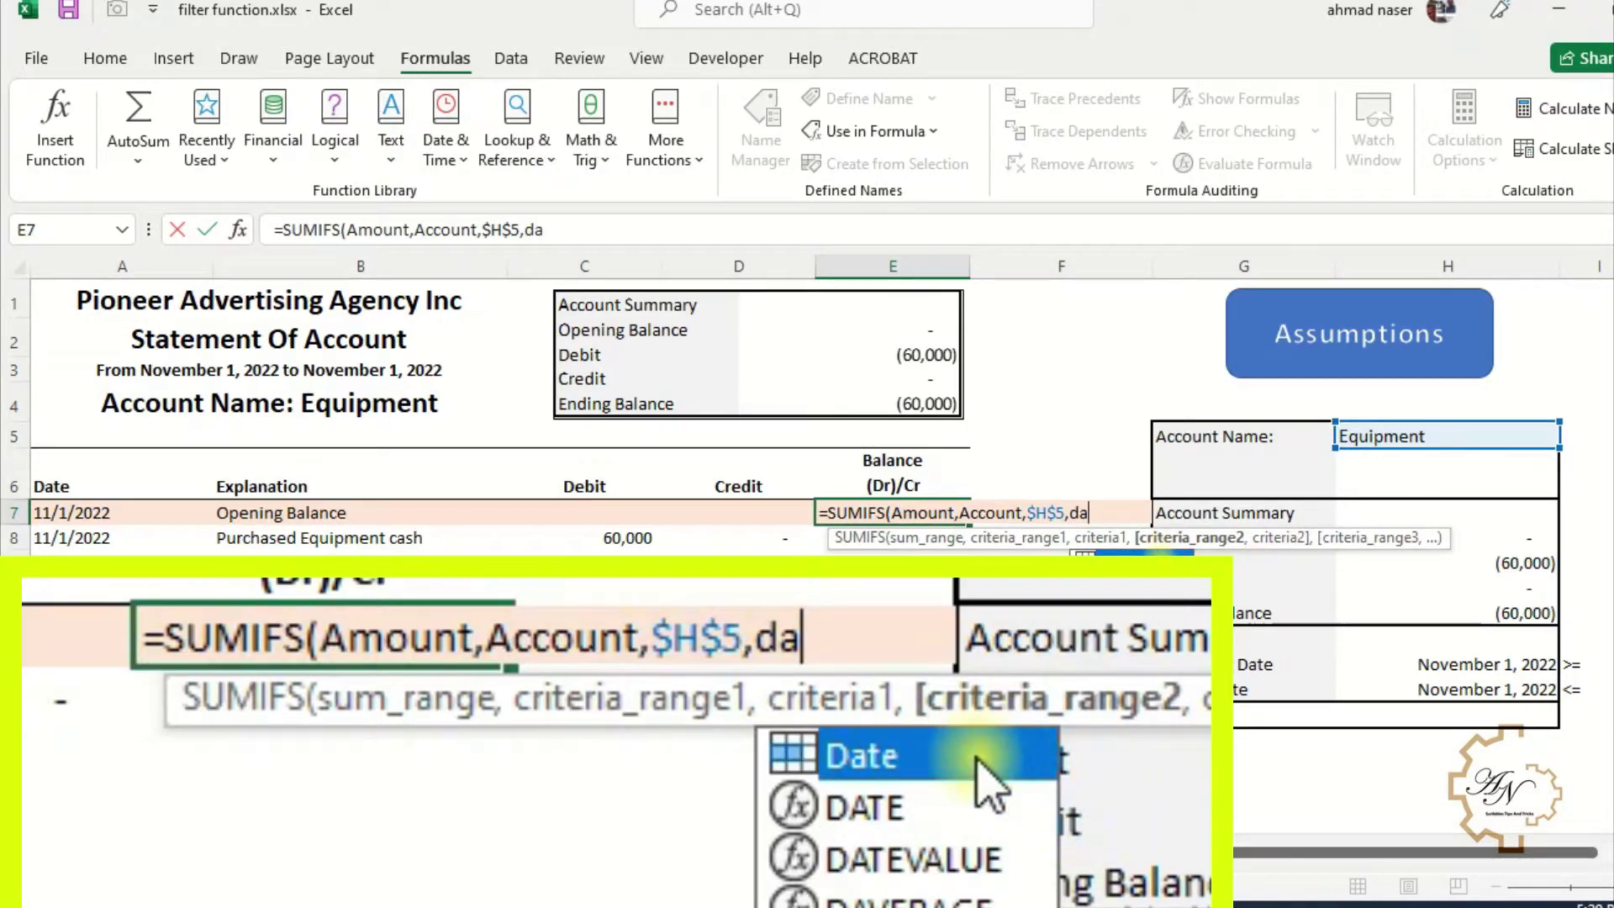
{"action": "double_click", "coordinate": [1159, 558]}
{"action": "type", "text": ","}
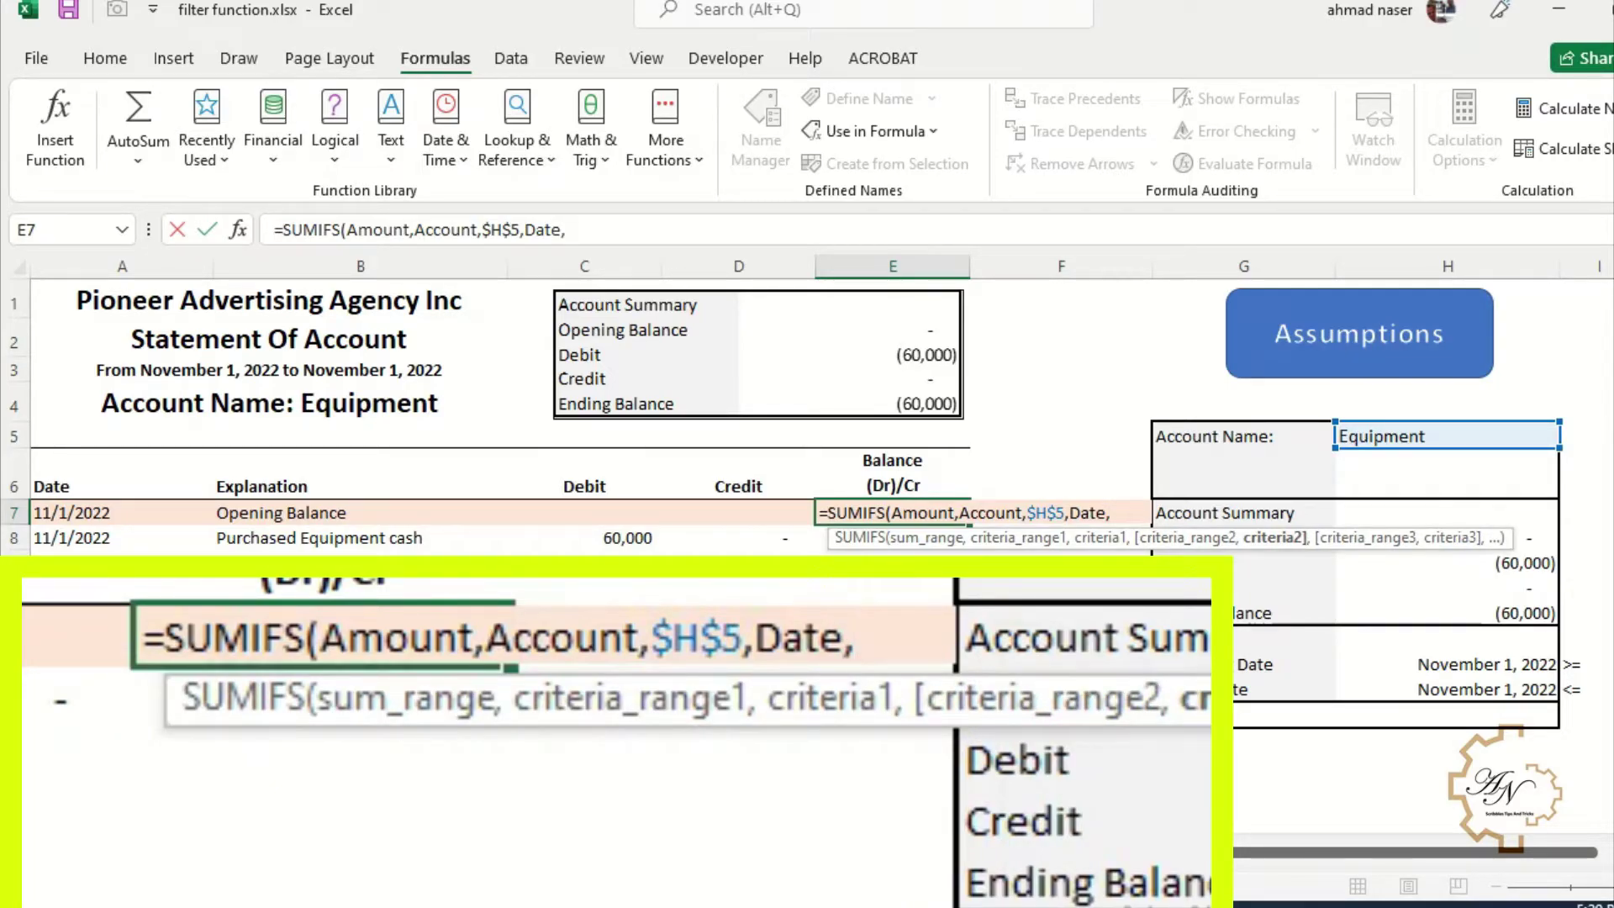
{"action": "type", "text": "\"<=\""}
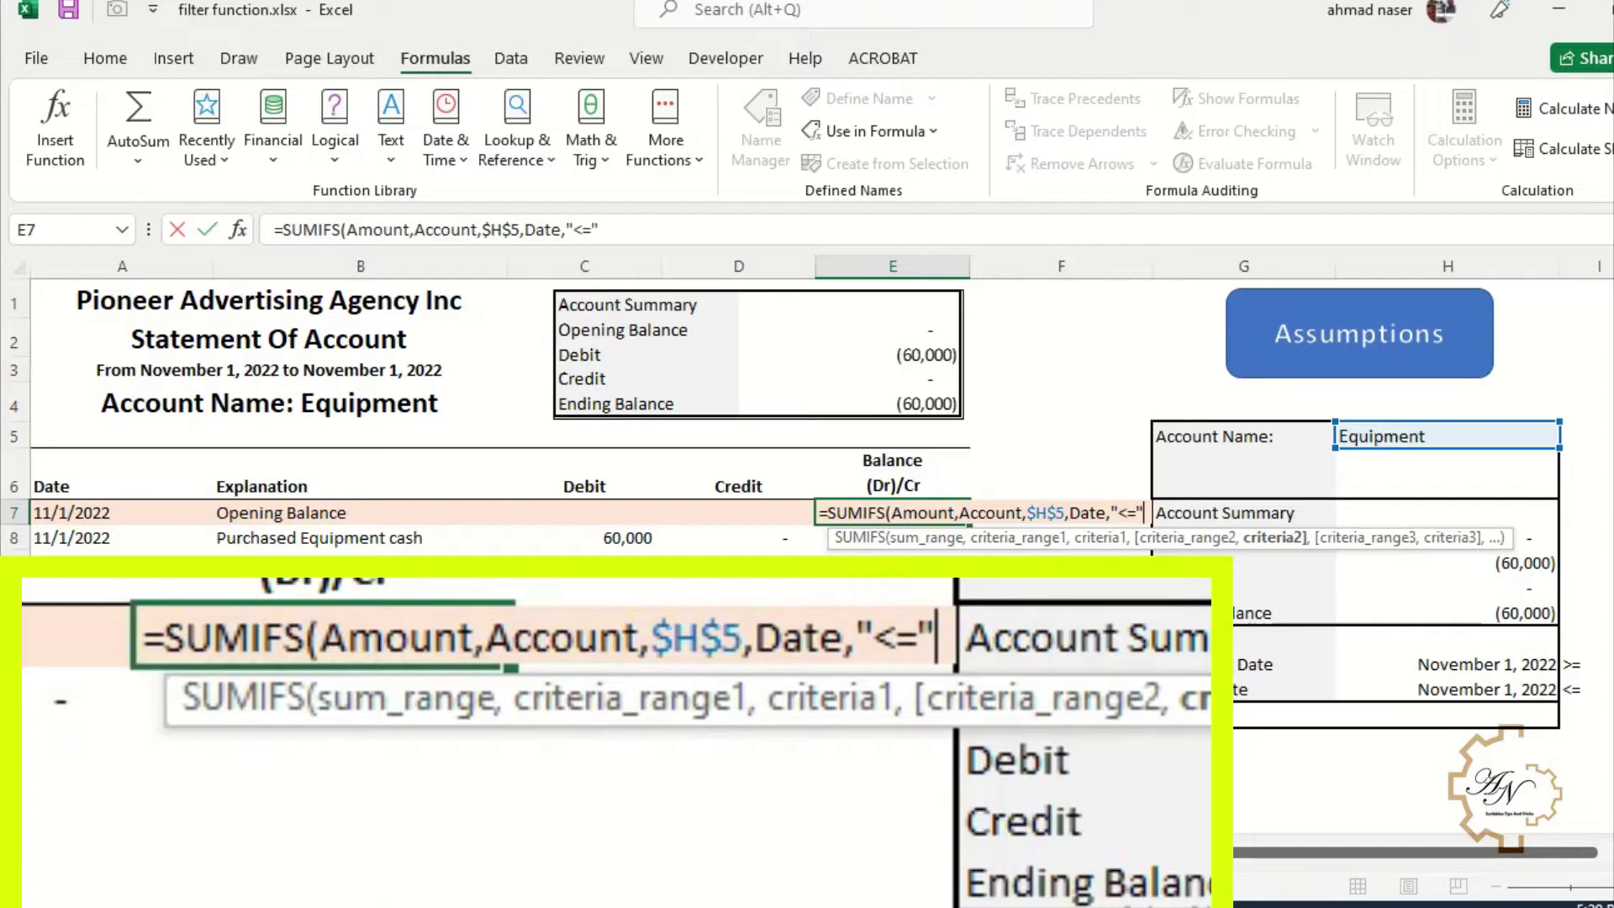
{"action": "type", "text": "&"}
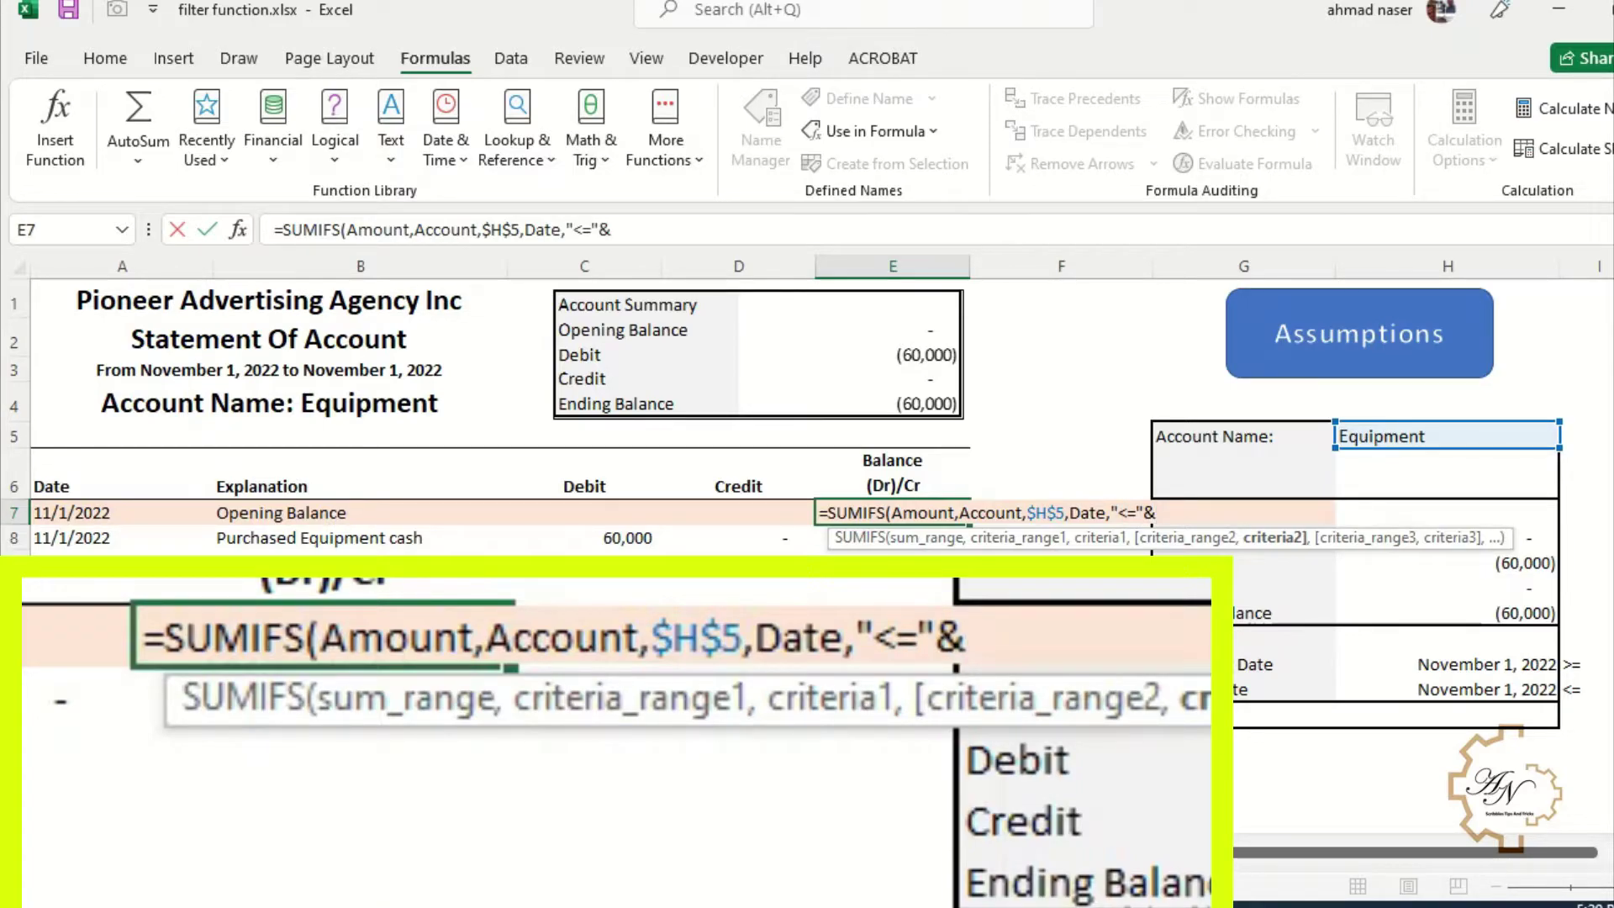
{"action": "left_click", "coordinate": [1381, 664]}
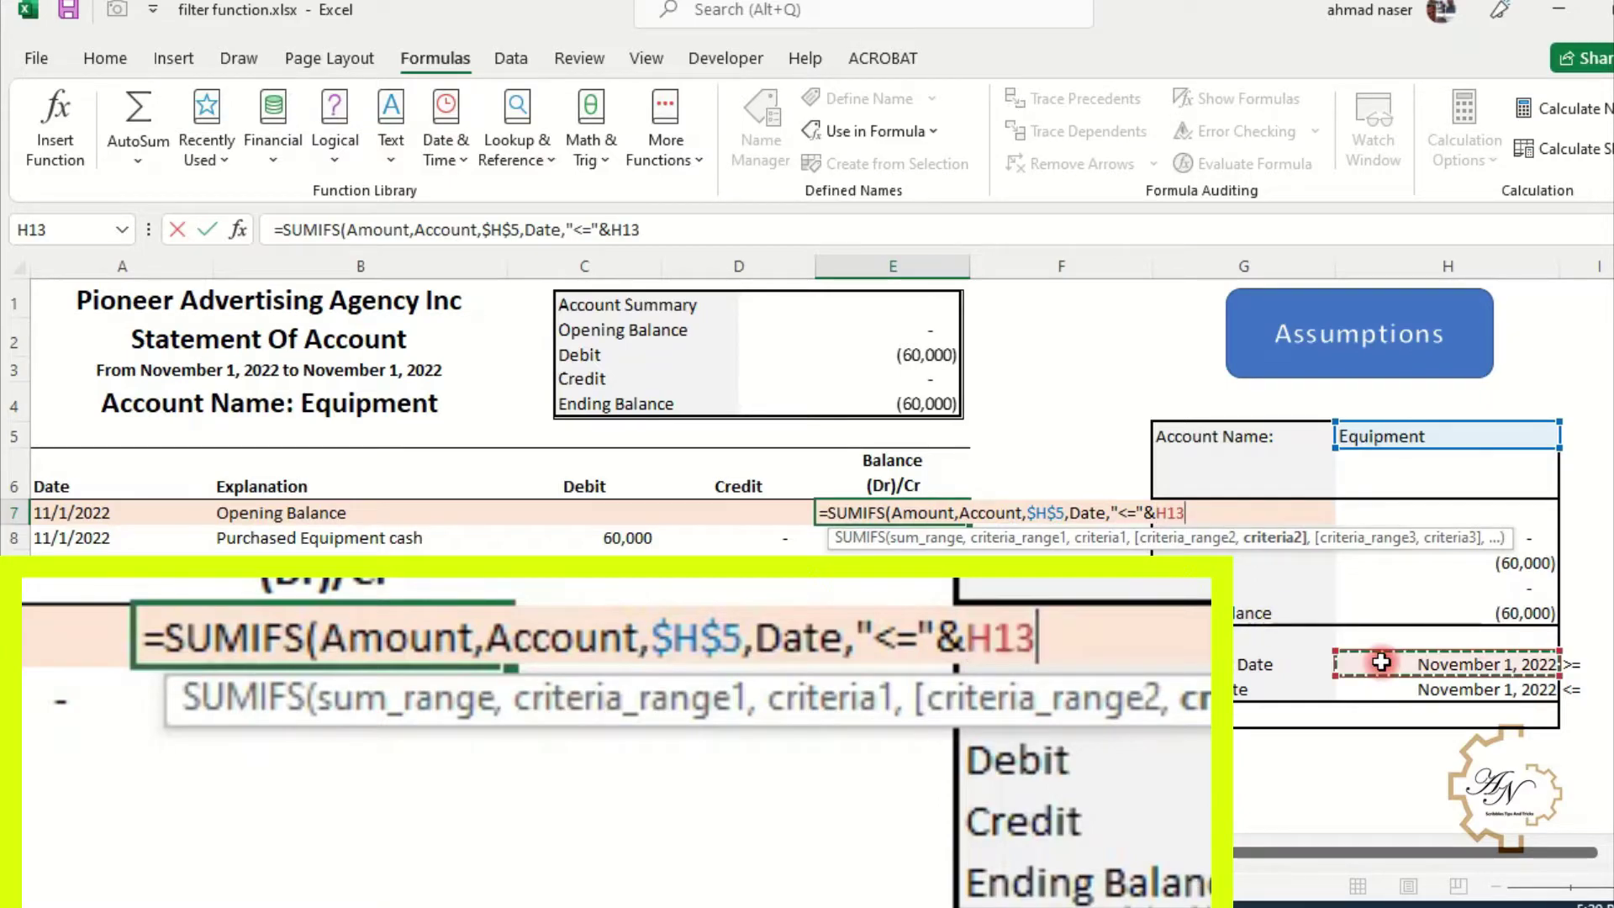
{"action": "key", "text": "F4"}
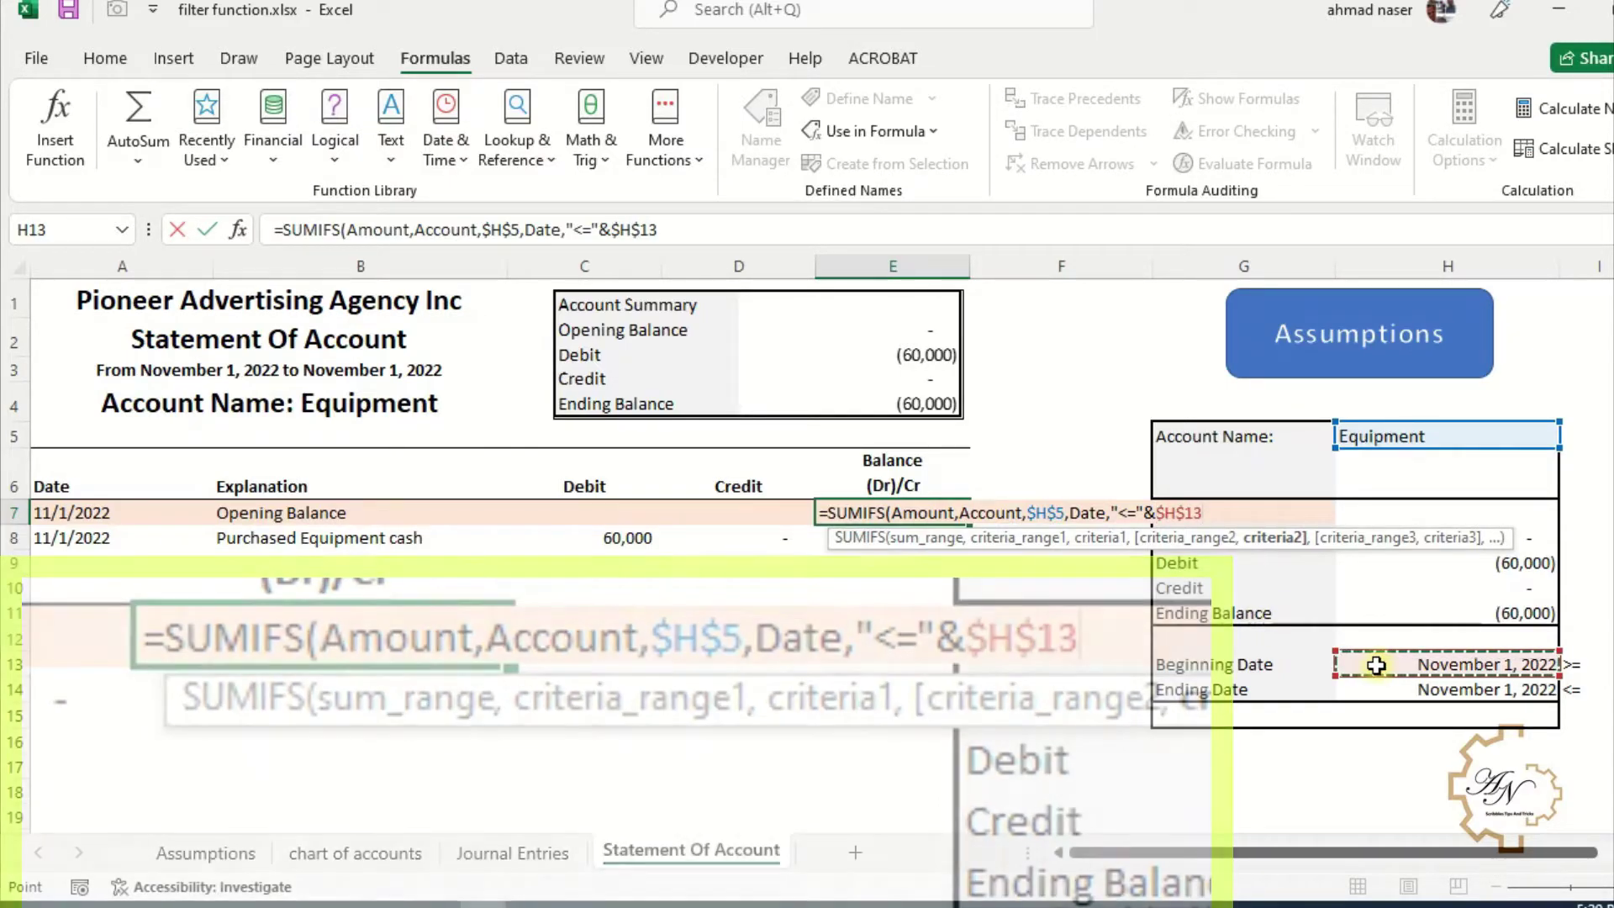
{"action": "key", "text": "Return"}
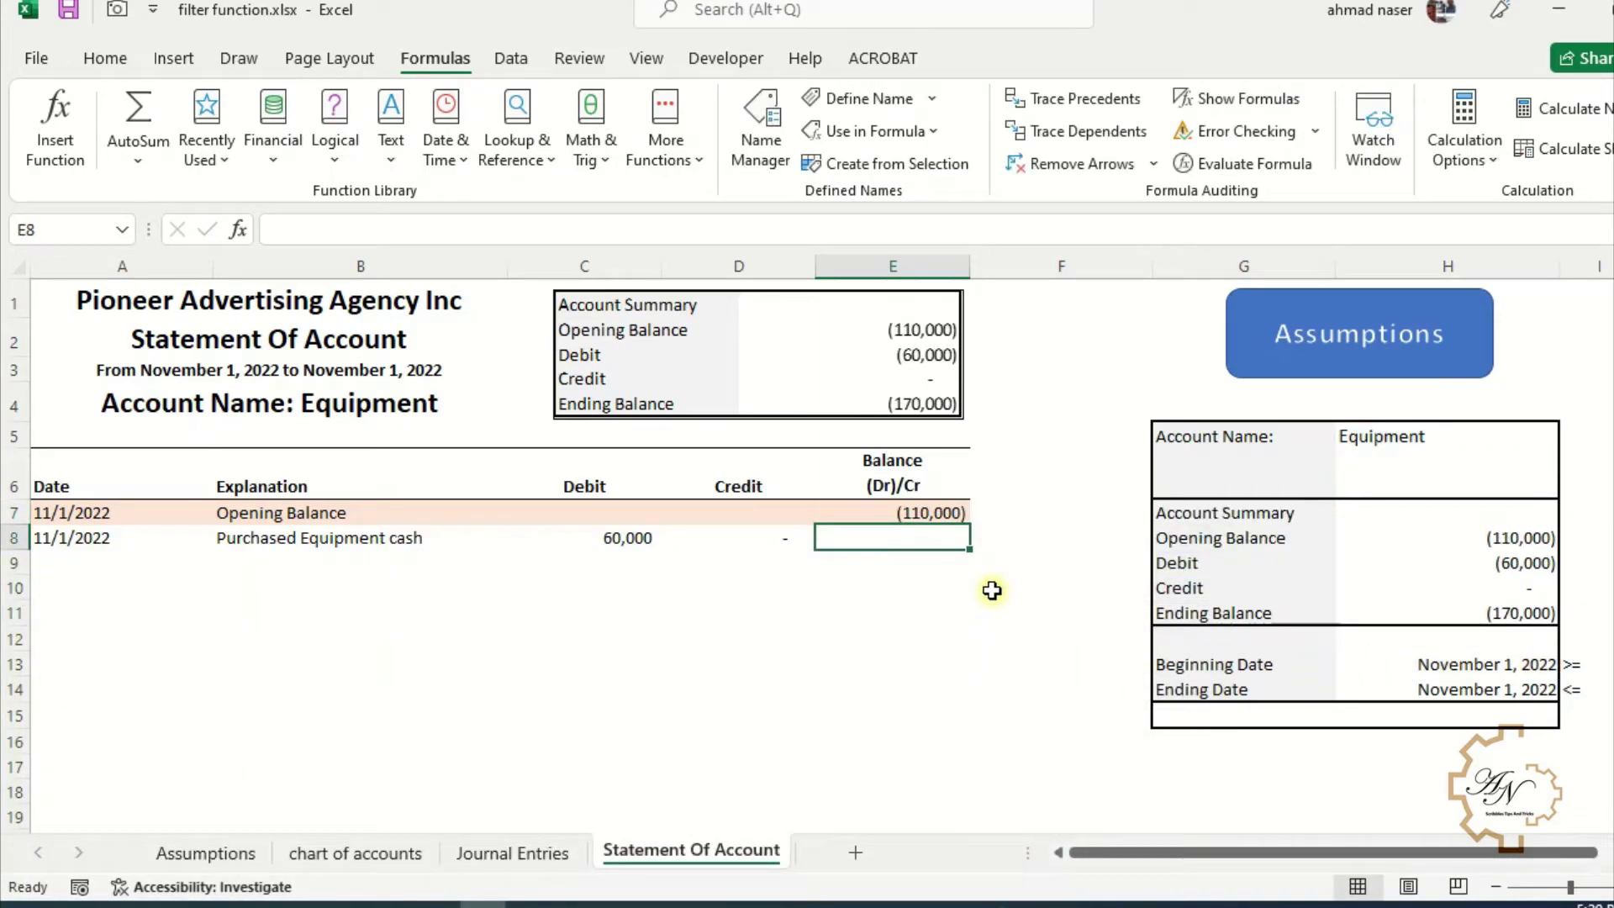
Step: In the E7 SUMIFS formula, change the date comparison operator to "<"
{"action": "left_click", "coordinate": [924, 514]}
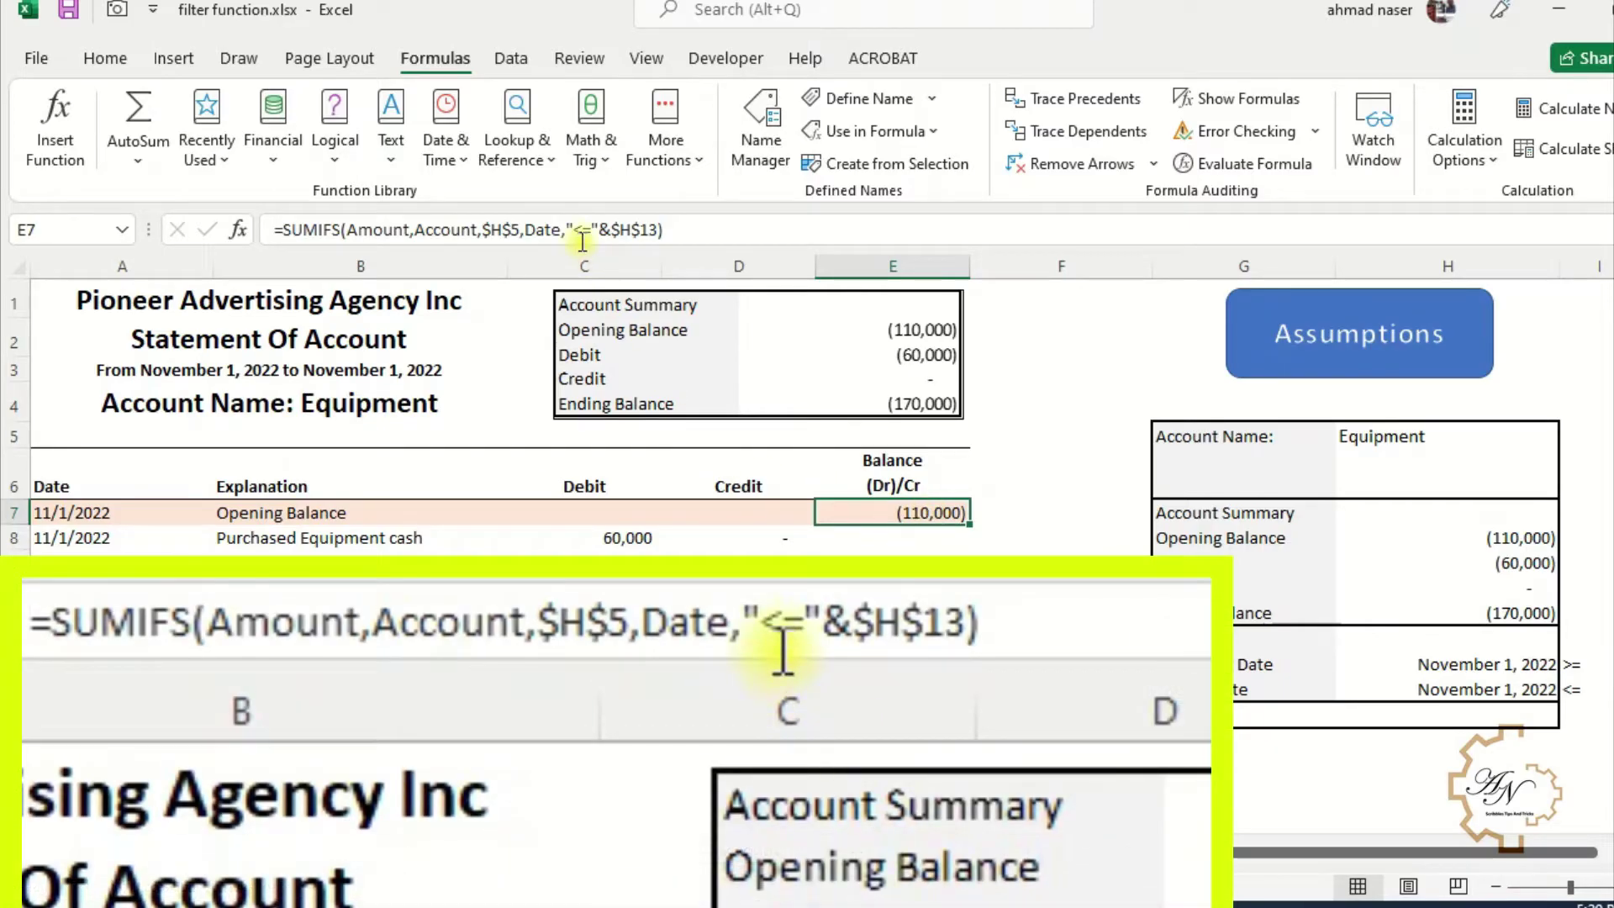
{"action": "left_click", "coordinate": [589, 233]}
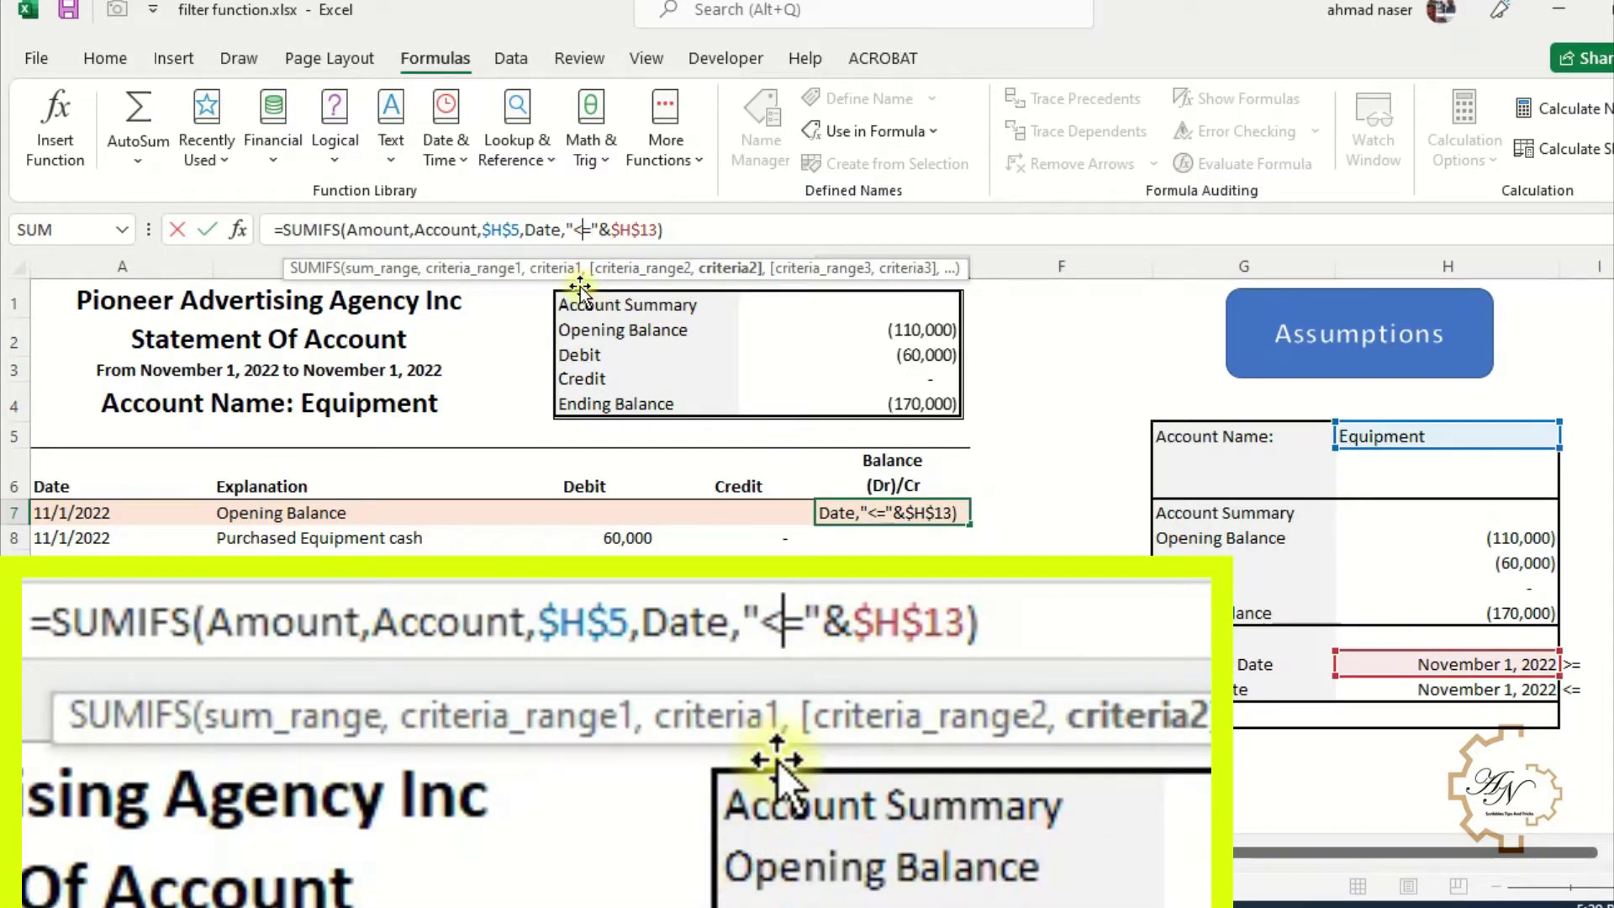
{"action": "key", "text": "BackSpace"}
{"action": "key", "text": "Return"}
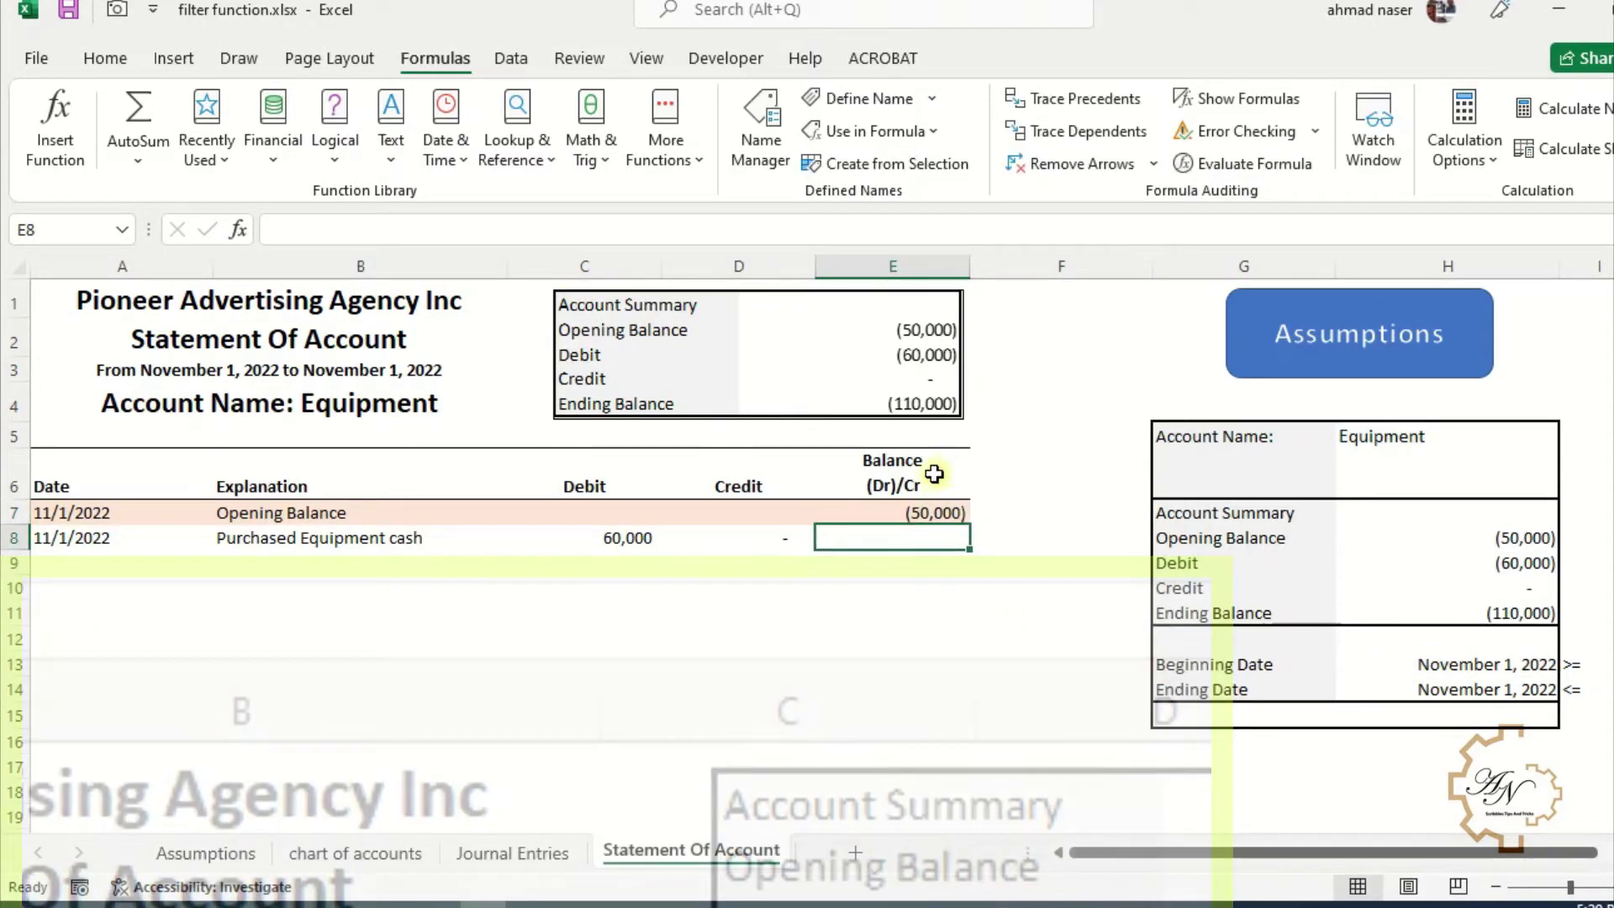
Step: Enter =MIN(E7,0) in the opening balance Debit cell C7
{"action": "left_click", "coordinate": [593, 514]}
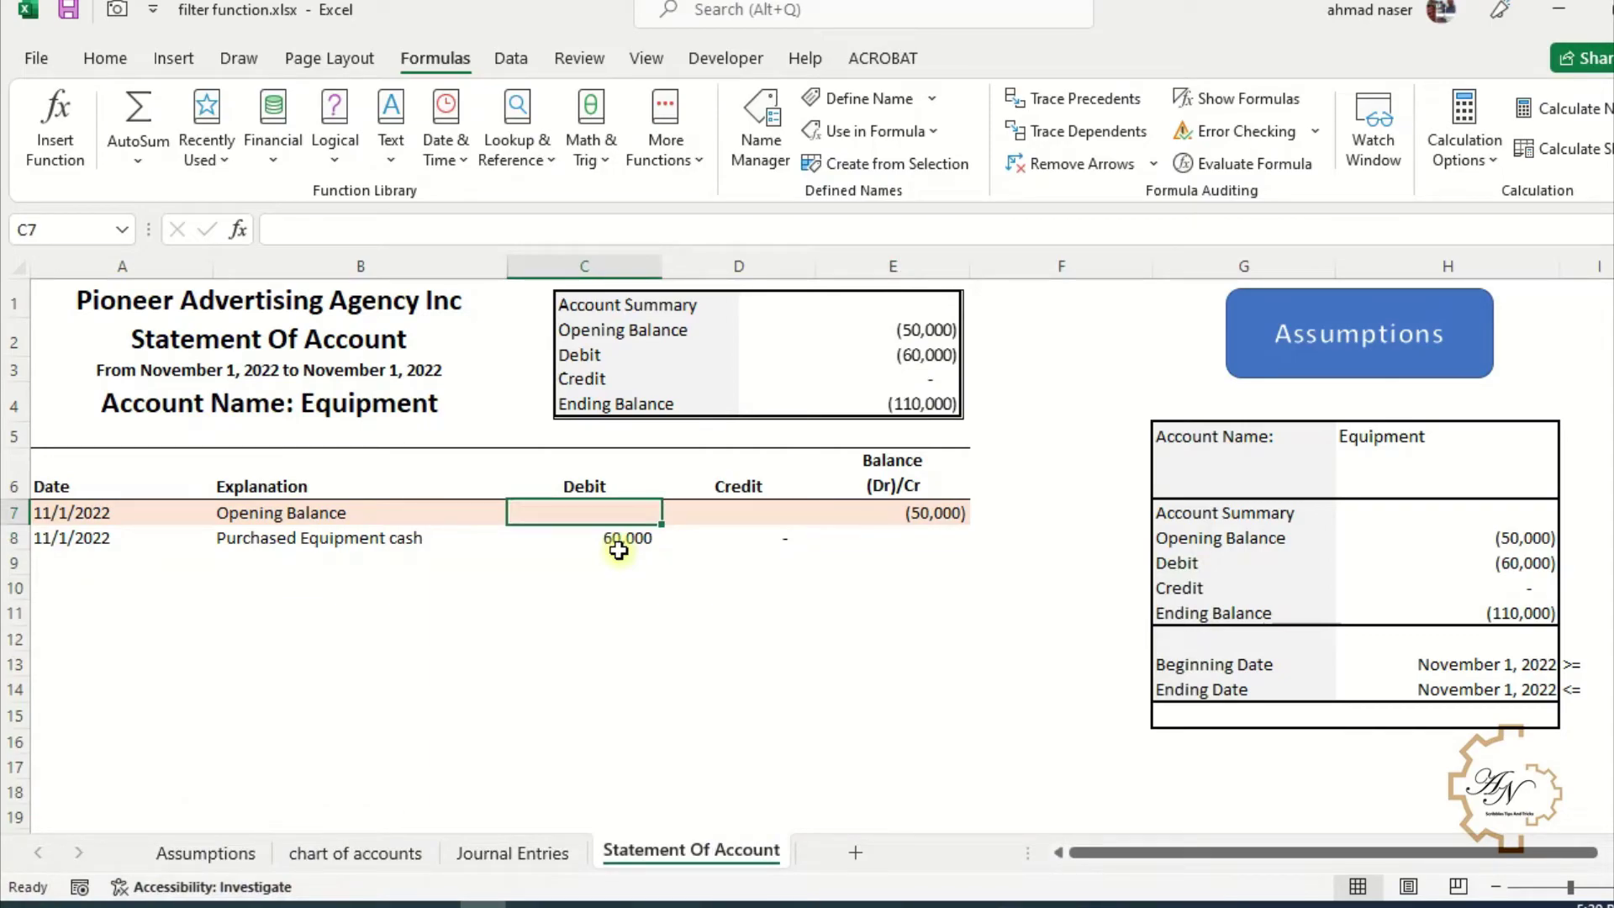
{"action": "type", "text": "=min"}
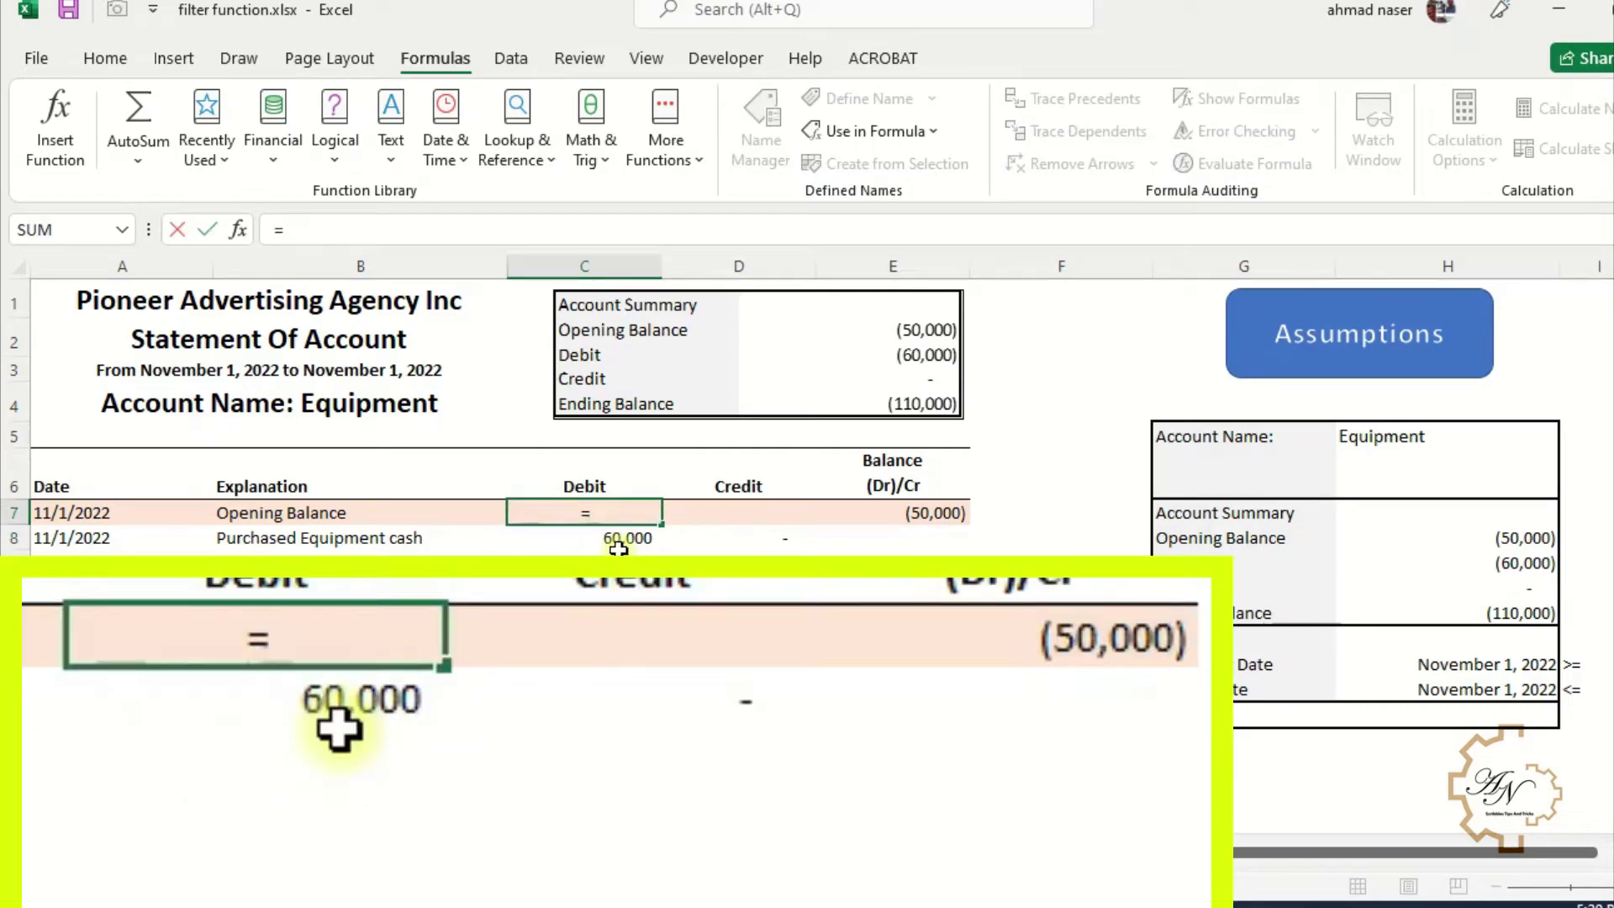
{"action": "double_click", "coordinate": [618, 541]}
{"action": "left_click", "coordinate": [898, 514]}
{"action": "type", "text": ",0"}
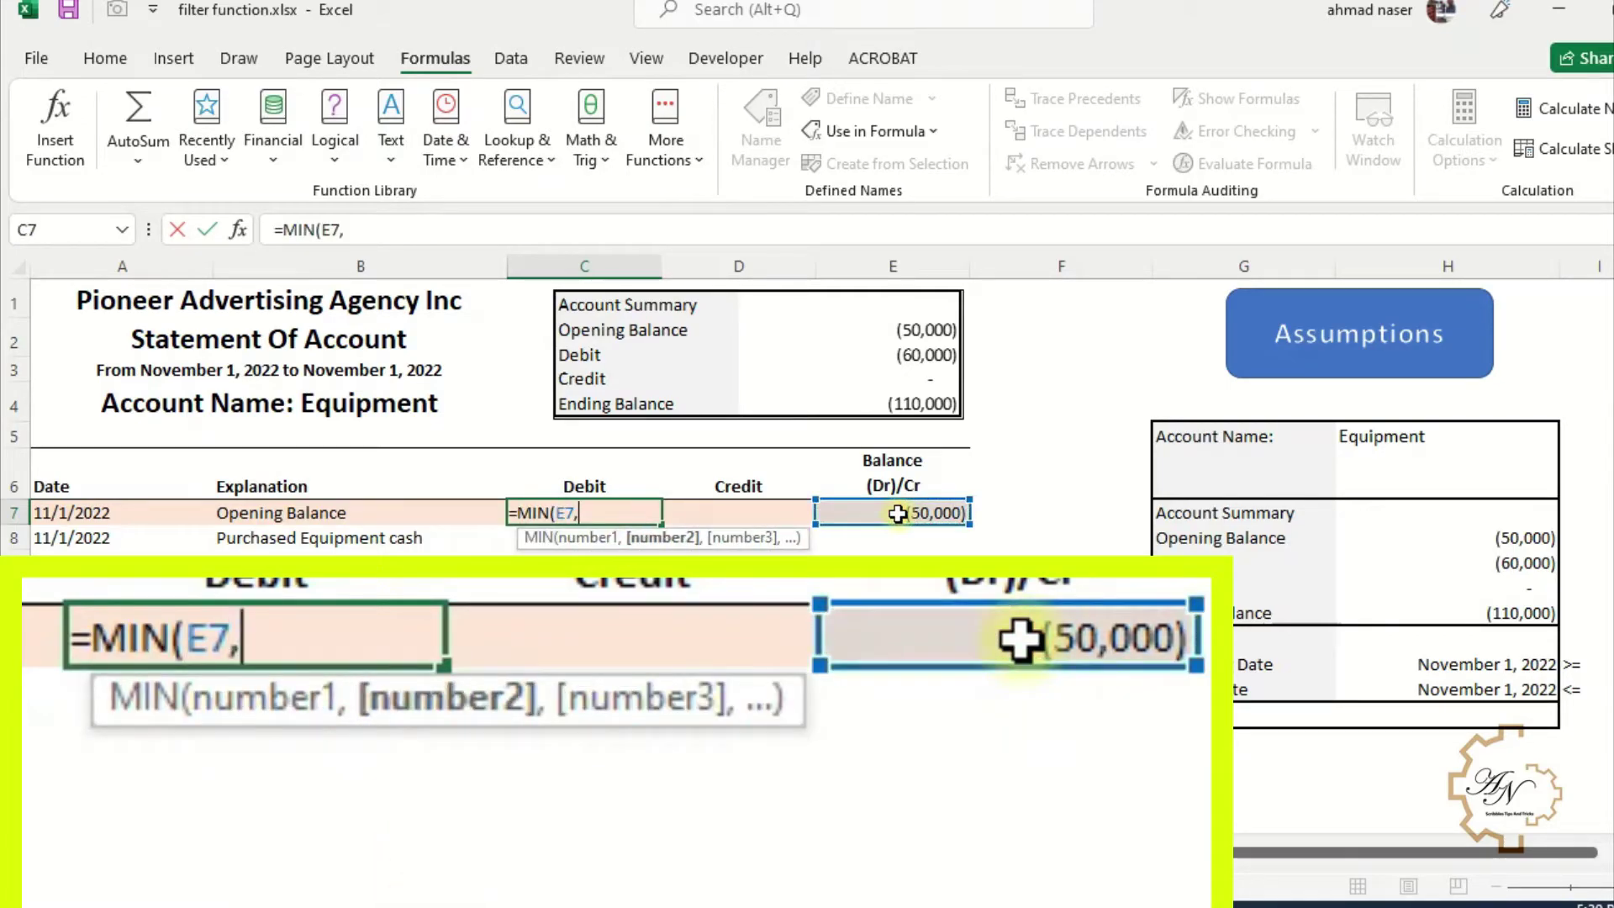
{"action": "key", "text": "Return"}
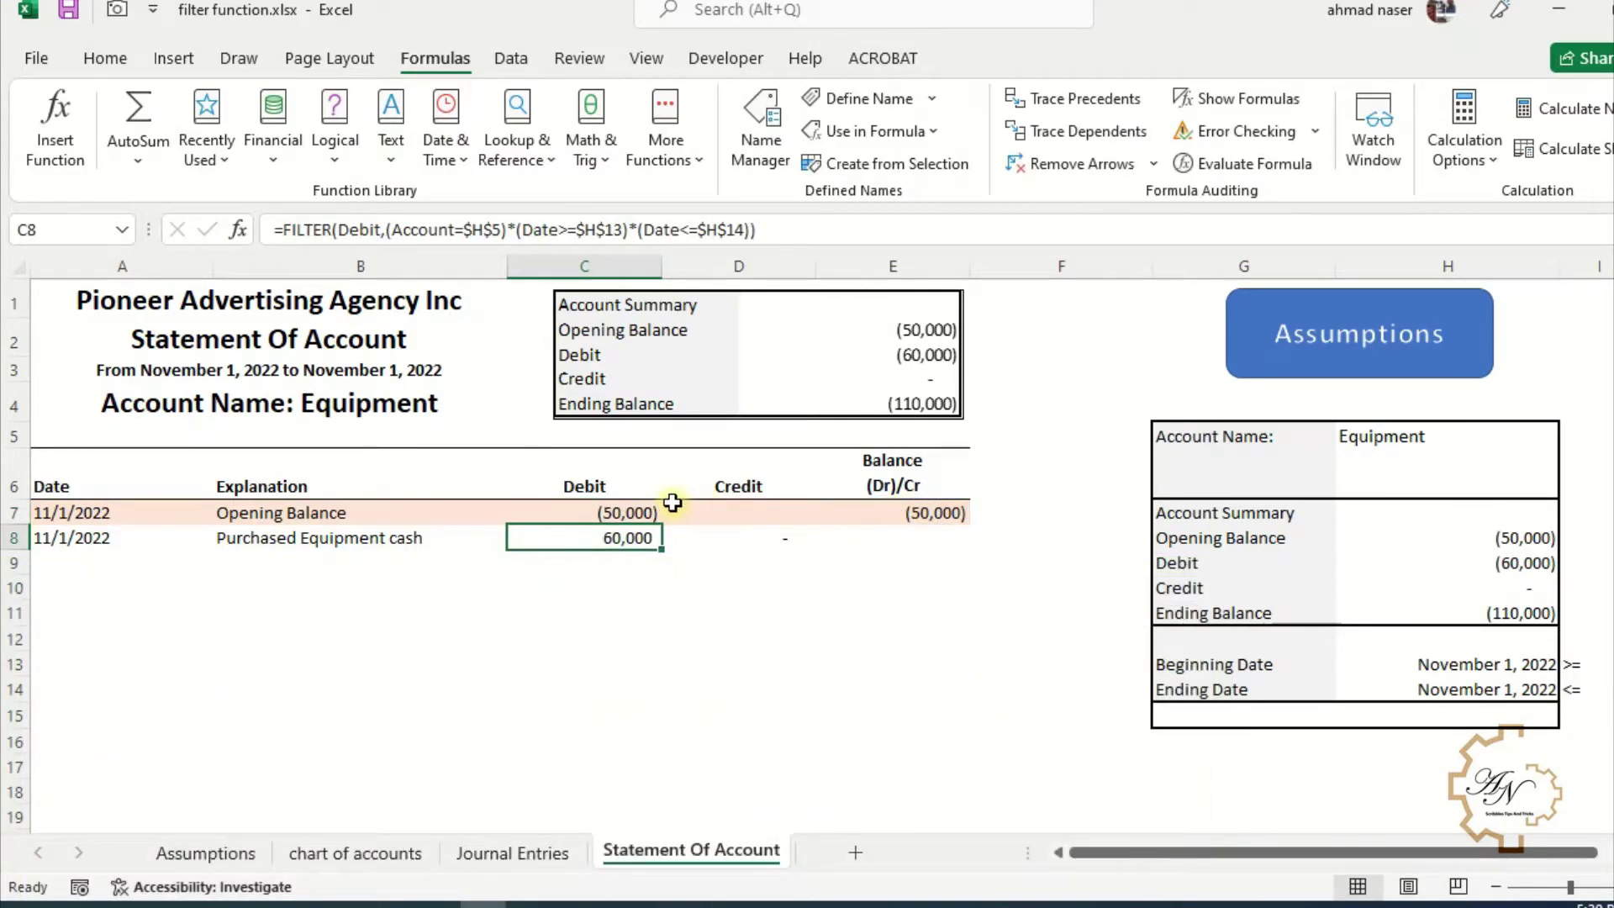
Step: Negate the opening balance Debit formula in C7, making it =-MIN(E7,0)
{"action": "left_click", "coordinate": [649, 516]}
{"action": "left_click", "coordinate": [283, 230]}
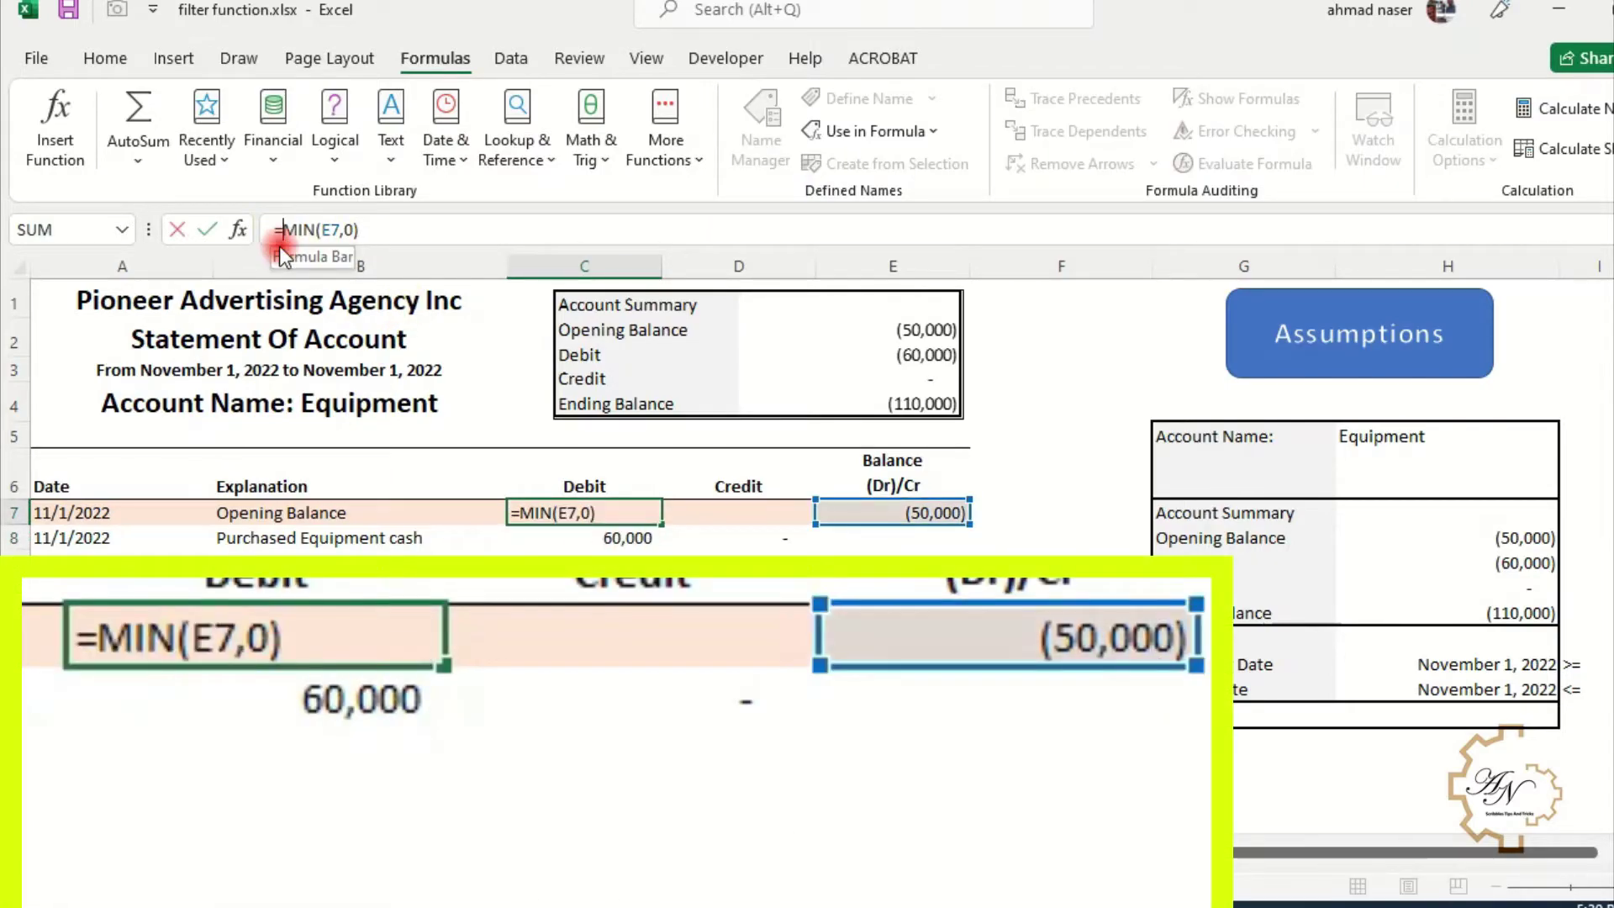
{"action": "type", "text": "-"}
{"action": "key", "text": "Return"}
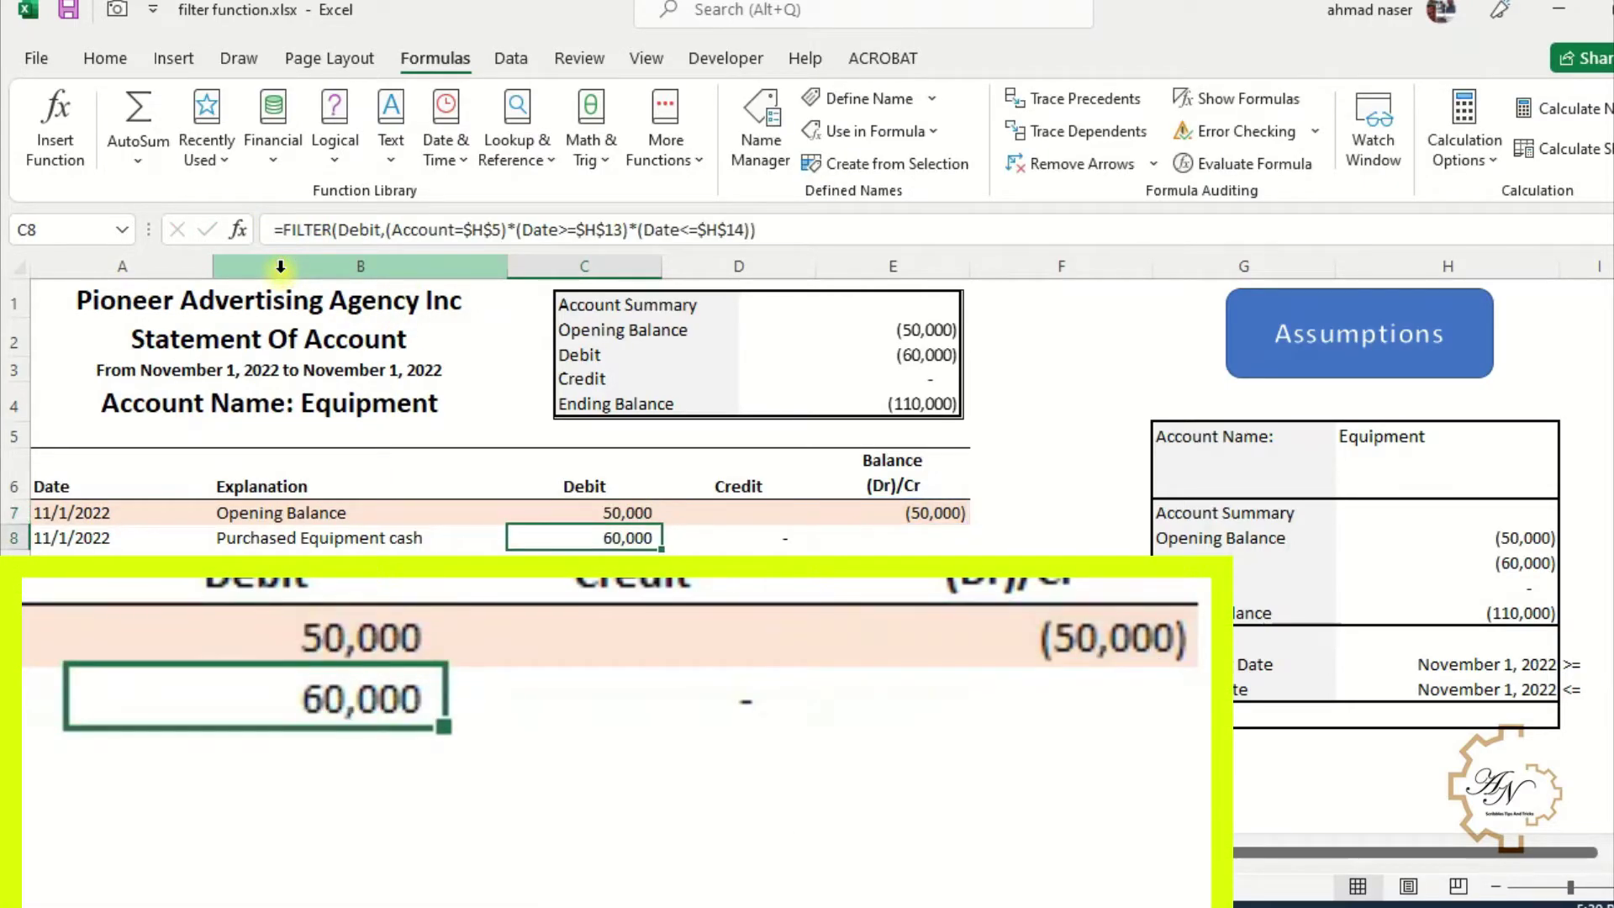
Step: Enter =MAX(E7,0) in the opening balance Credit cell D7
{"action": "left_click", "coordinate": [759, 525]}
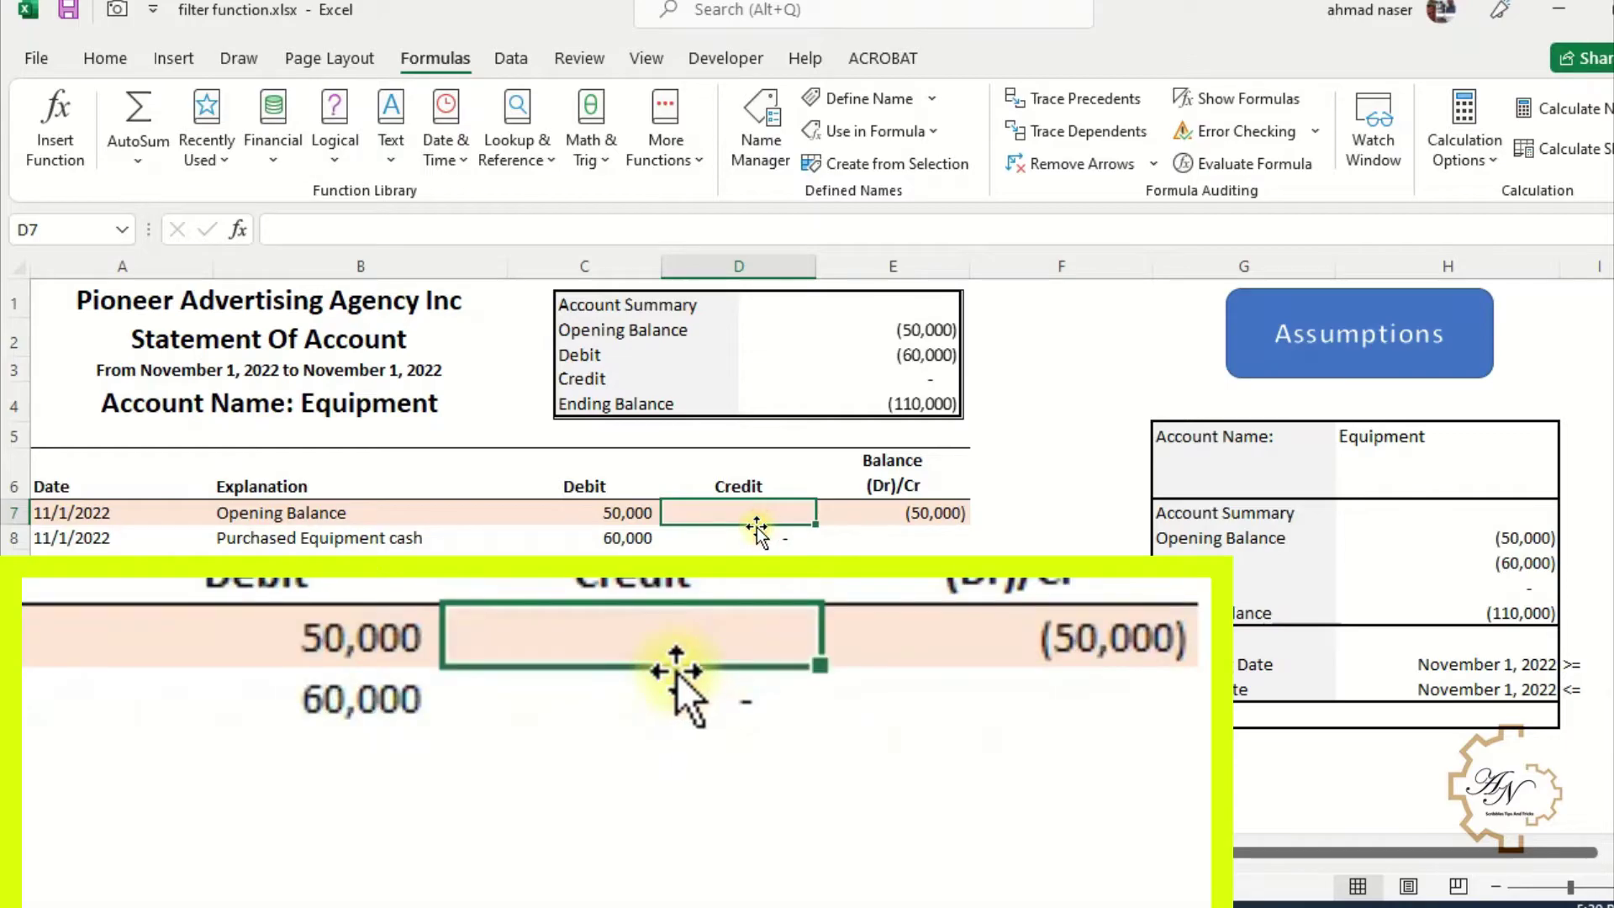
{"action": "type", "text": "=max"}
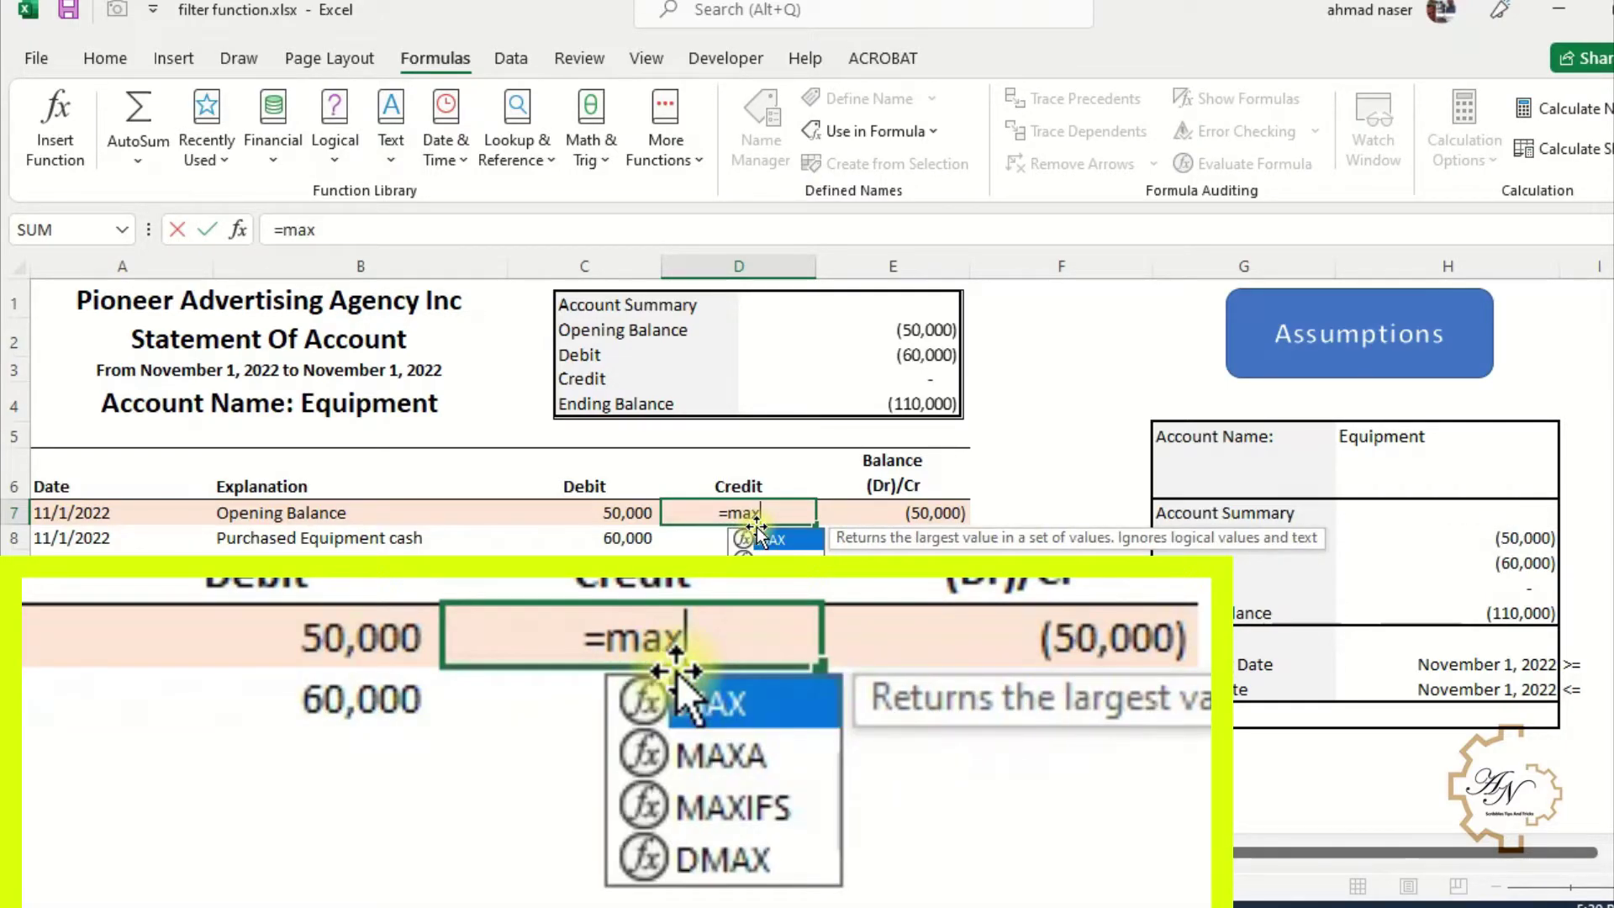
{"action": "double_click", "coordinate": [758, 536]}
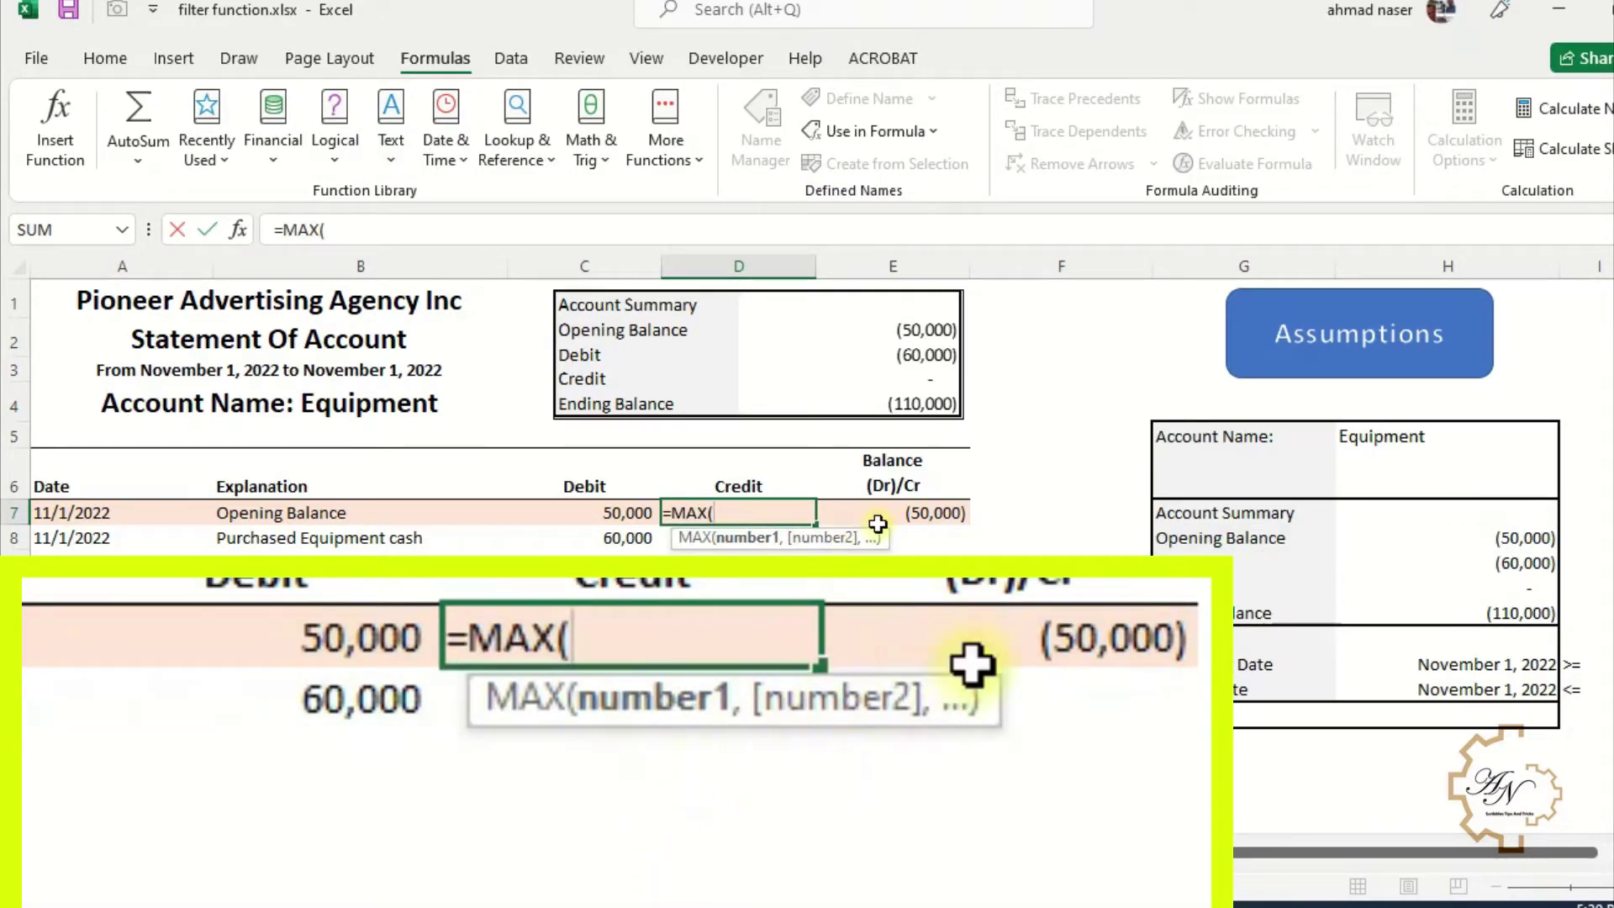
{"action": "left_click", "coordinate": [884, 514]}
{"action": "type", "text": ","}
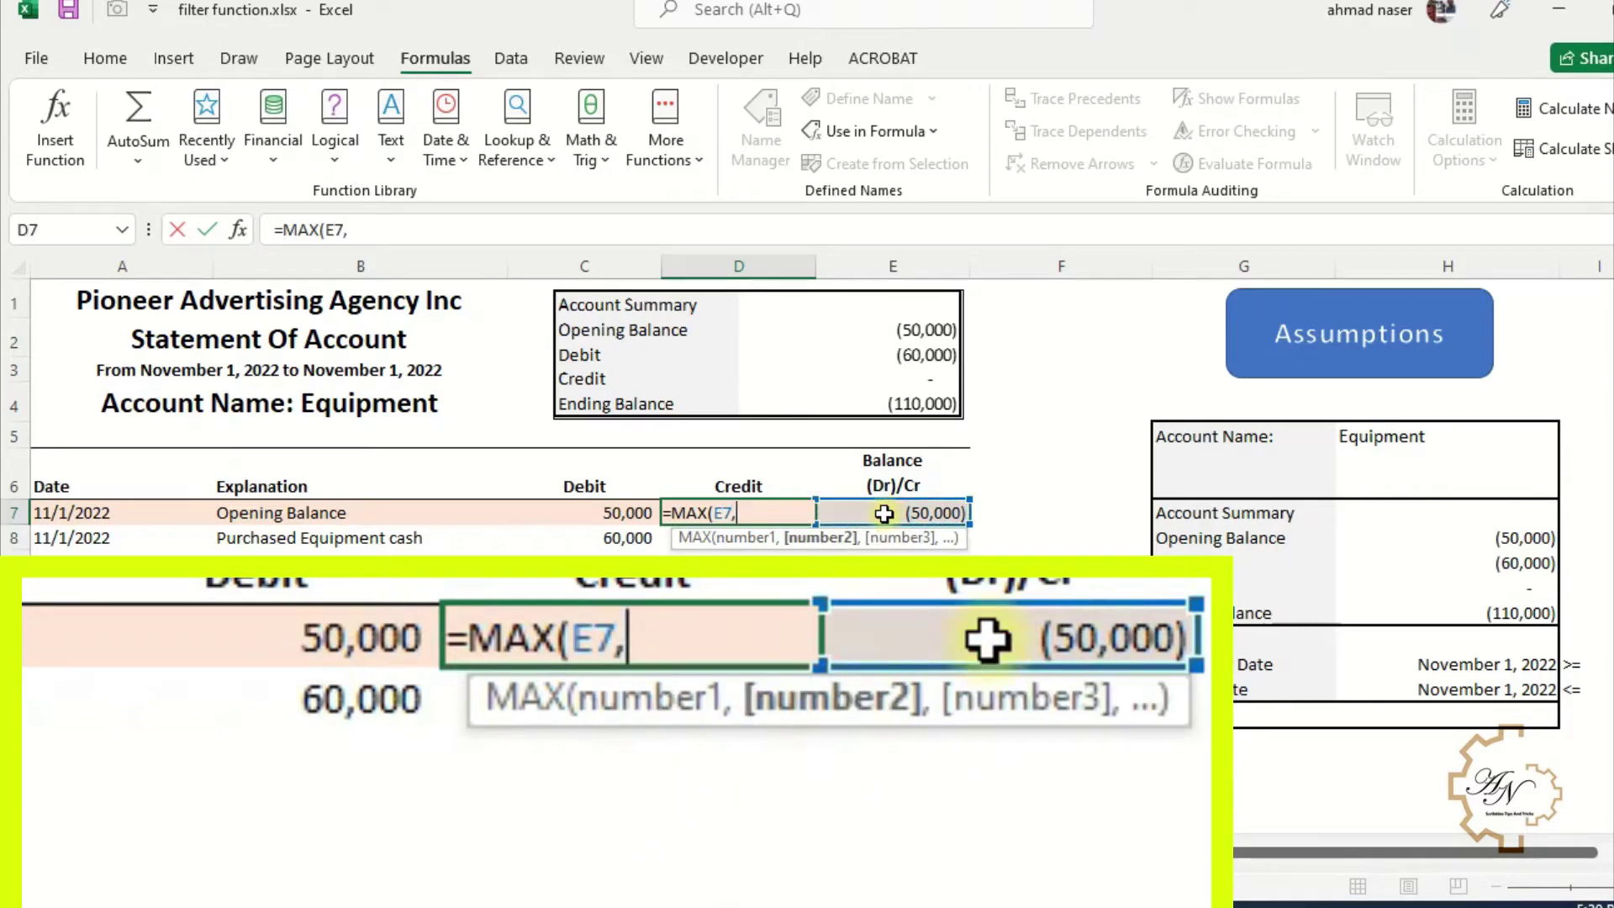
{"action": "type", "text": "0"}
{"action": "key", "text": "Return"}
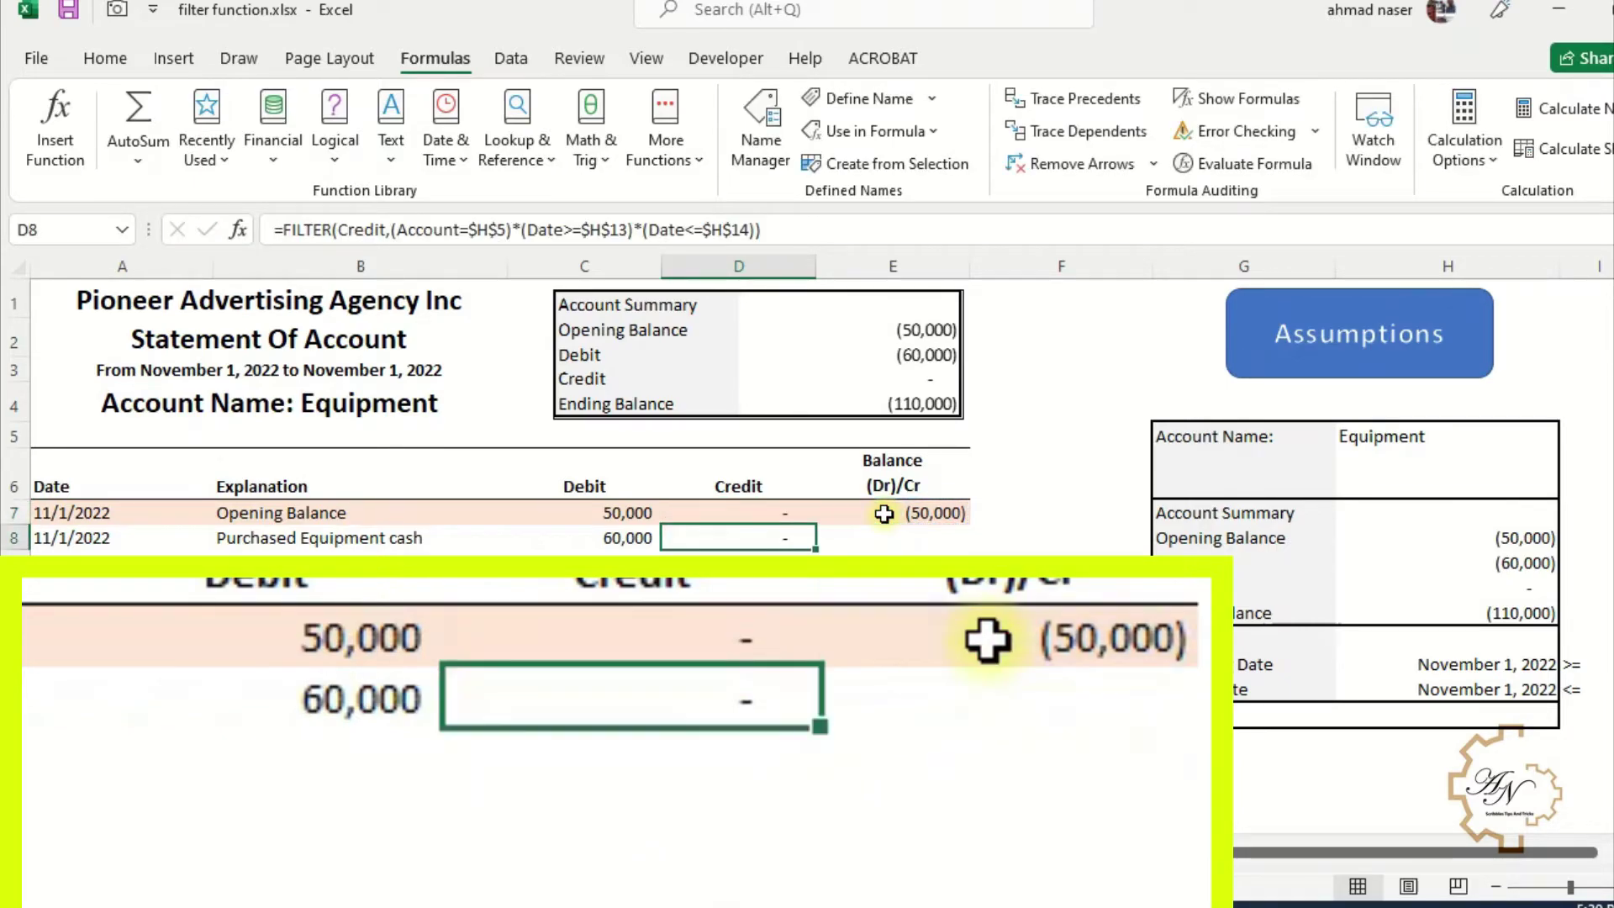
{"action": "left_click", "coordinate": [890, 514]}
{"action": "left_click", "coordinate": [768, 515]}
{"action": "left_click_drag", "start_coordinate": [849, 515], "coordinate": [118, 515]}
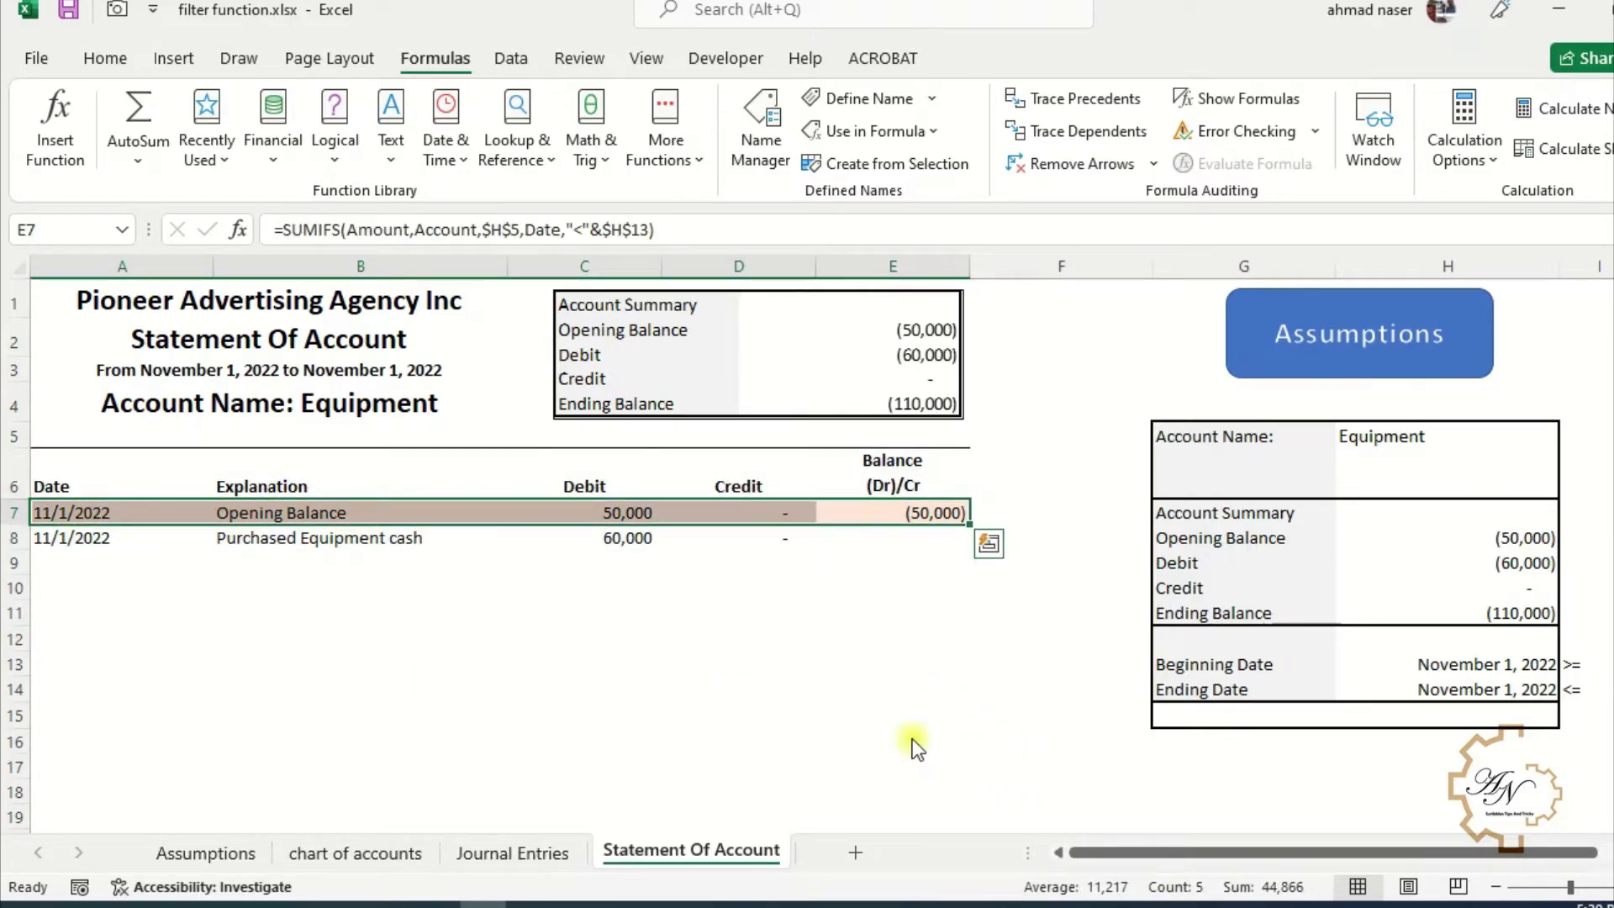
{"action": "left_click", "coordinate": [1270, 486]}
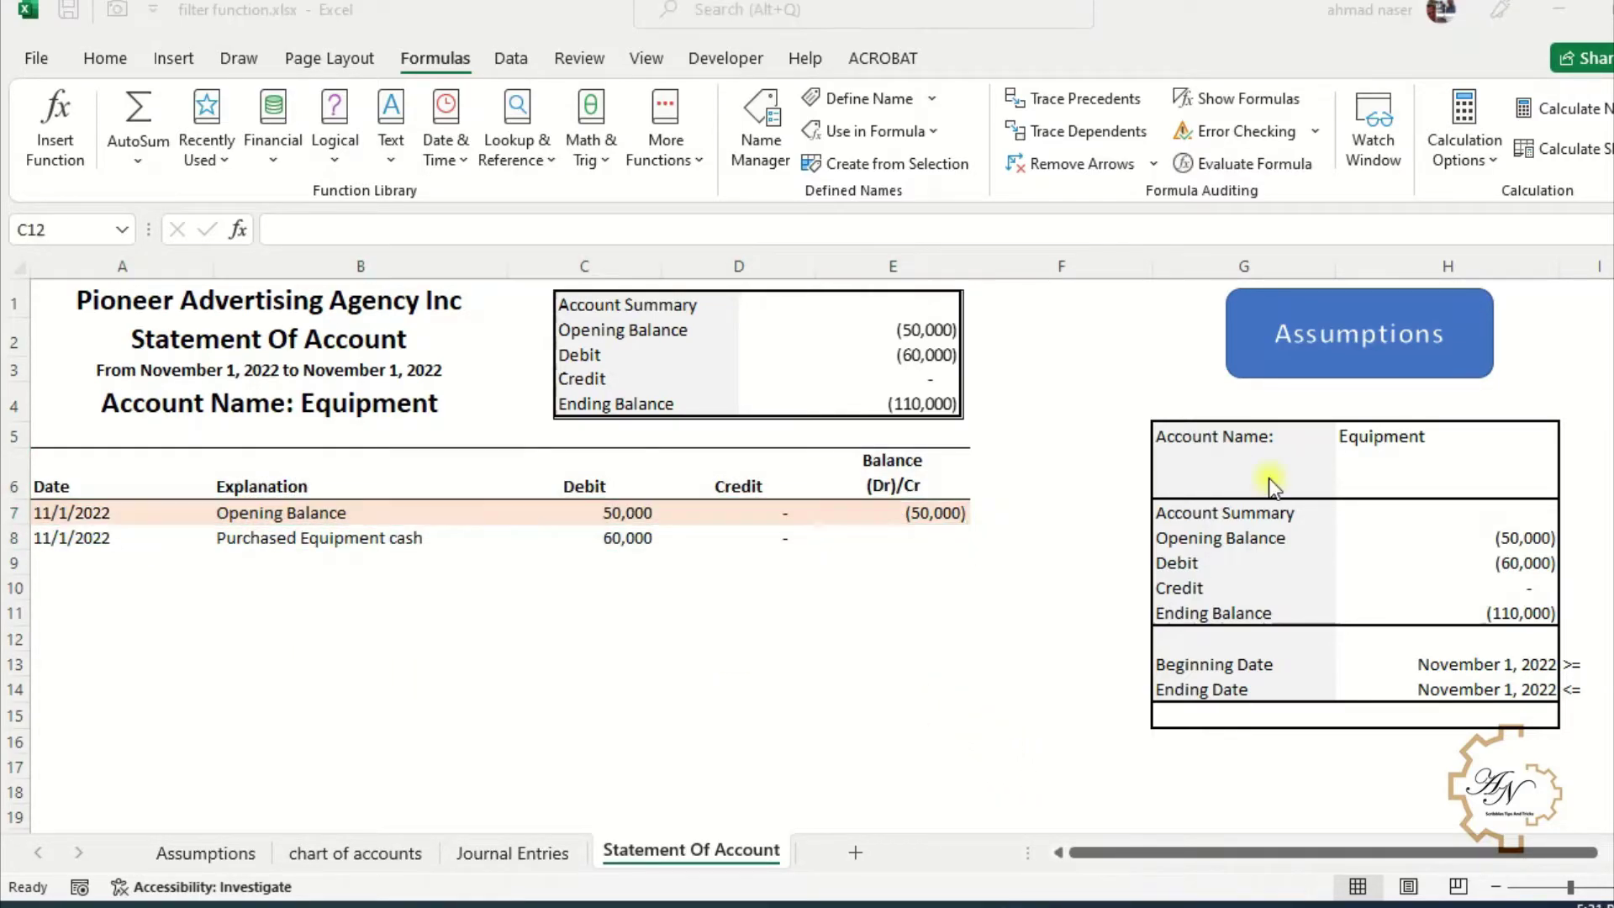
Step: Choose Notes Payable as the account name in H5
{"action": "left_click", "coordinate": [1390, 431]}
{"action": "left_click", "coordinate": [1565, 436]}
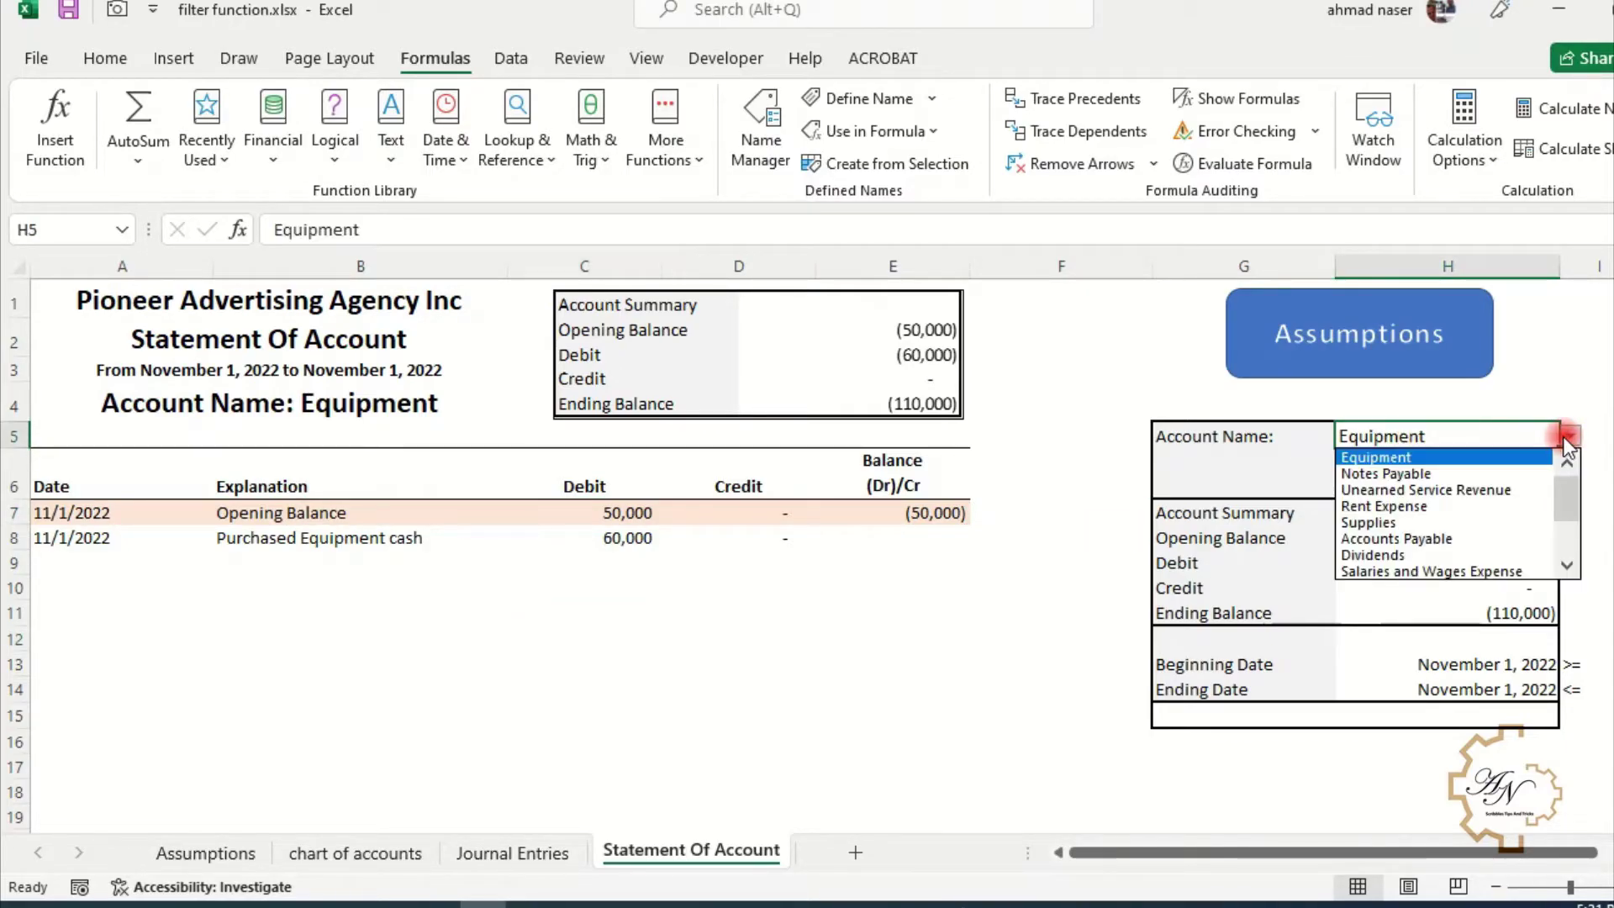
{"action": "left_click", "coordinate": [1506, 467]}
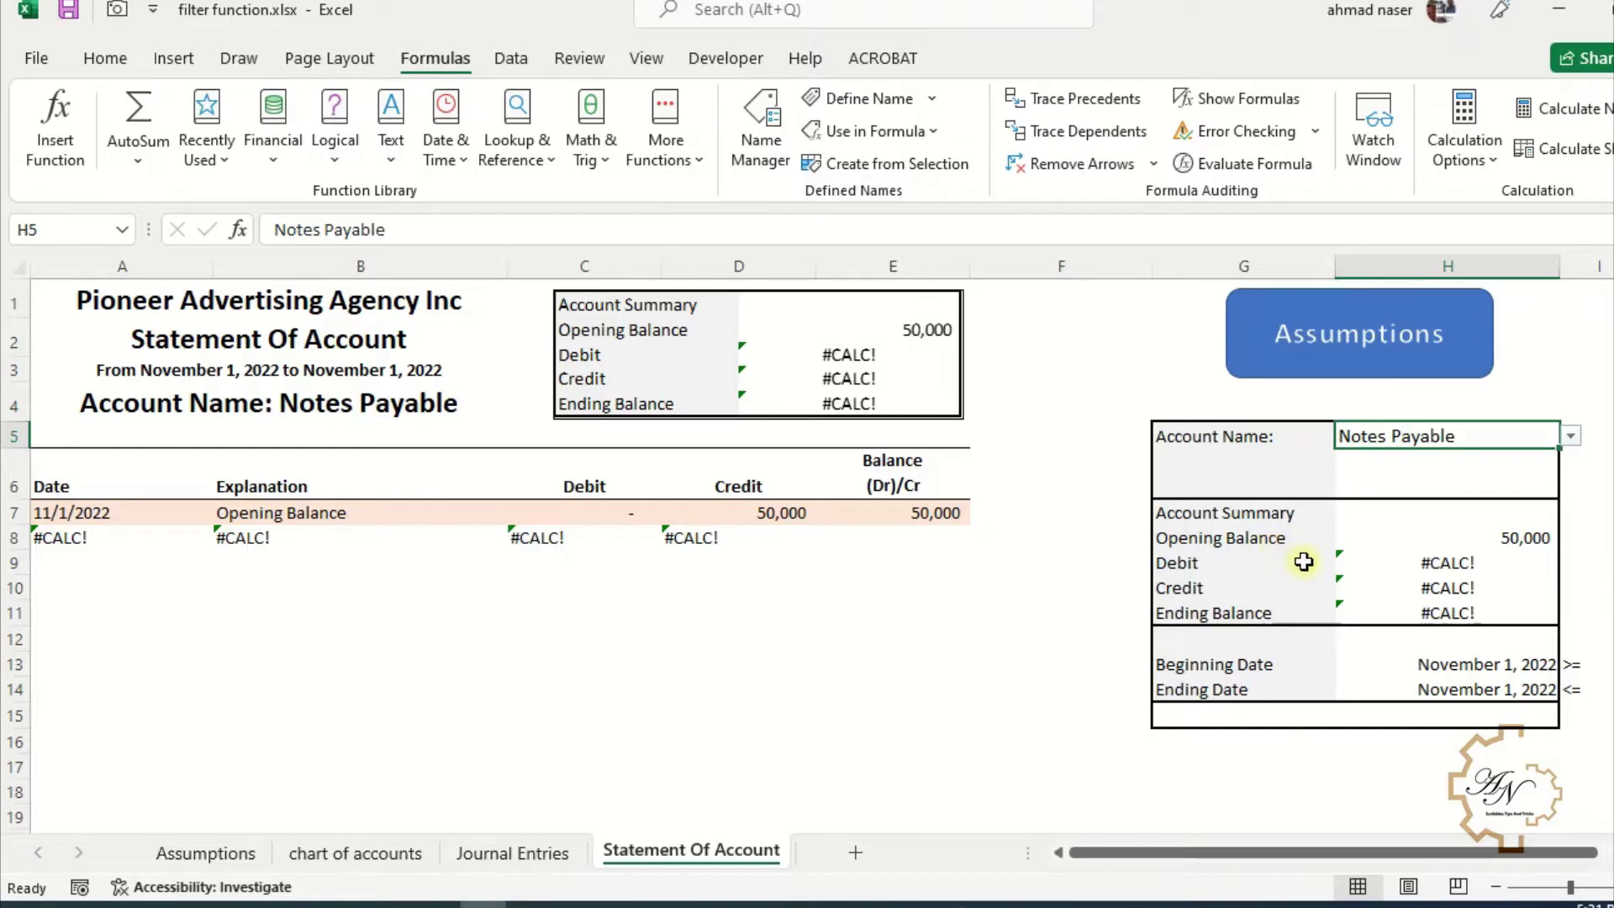
Step: Extend the statement period by setting the ending date in H14 to December 31, 2022
{"action": "left_click", "coordinate": [1415, 664]}
{"action": "key", "text": "Down"}
{"action": "type", "text": "12"}
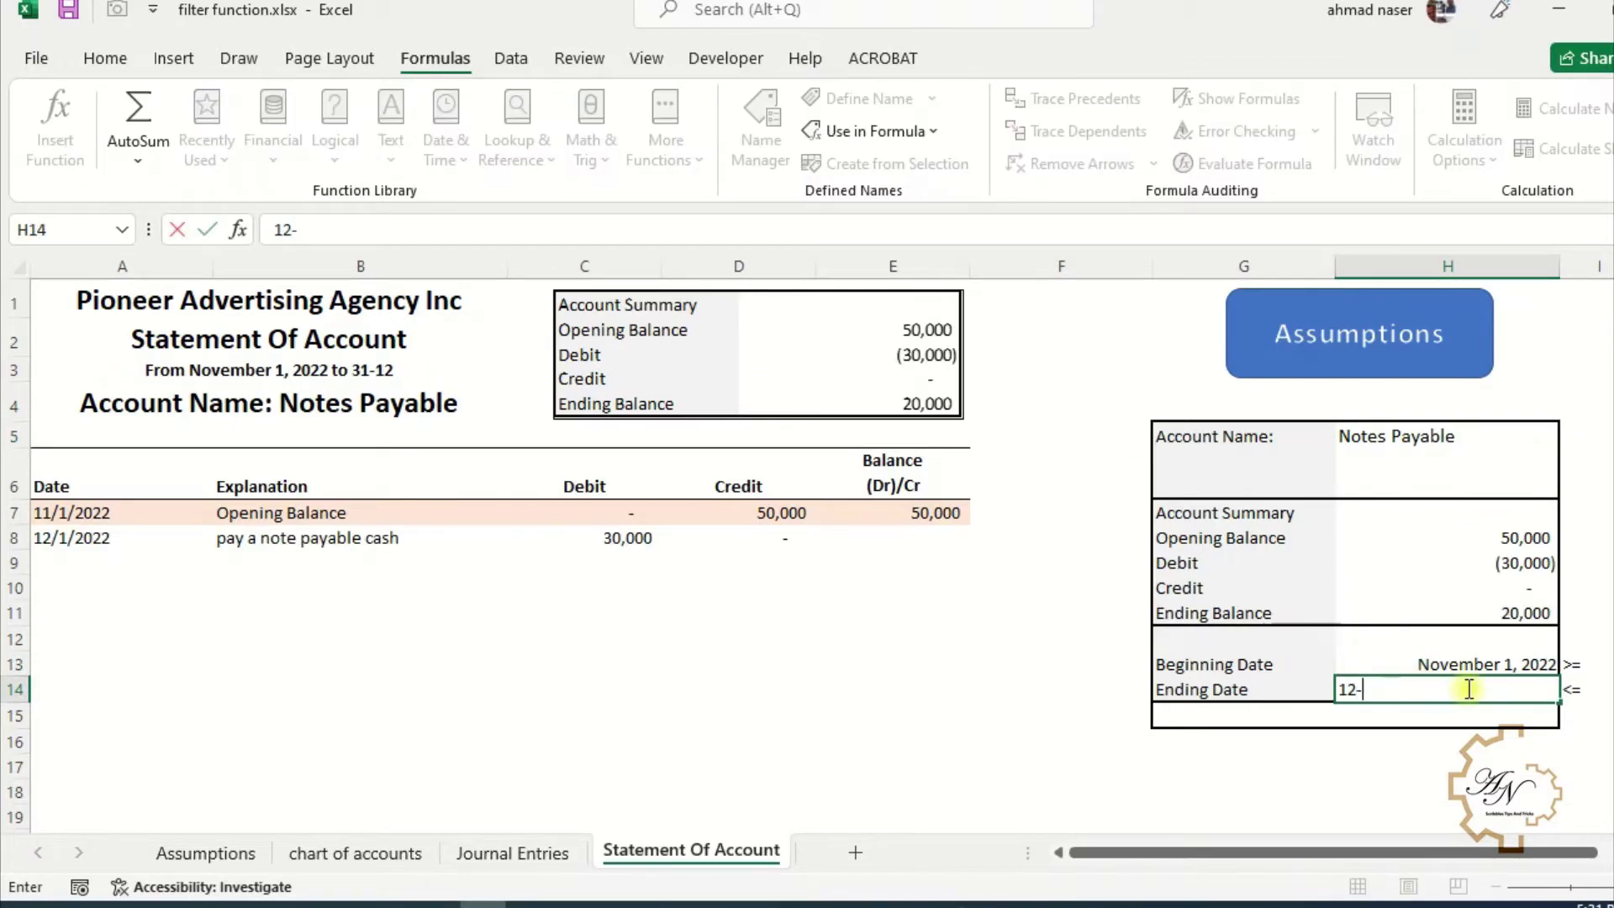
{"action": "key", "text": "Return"}
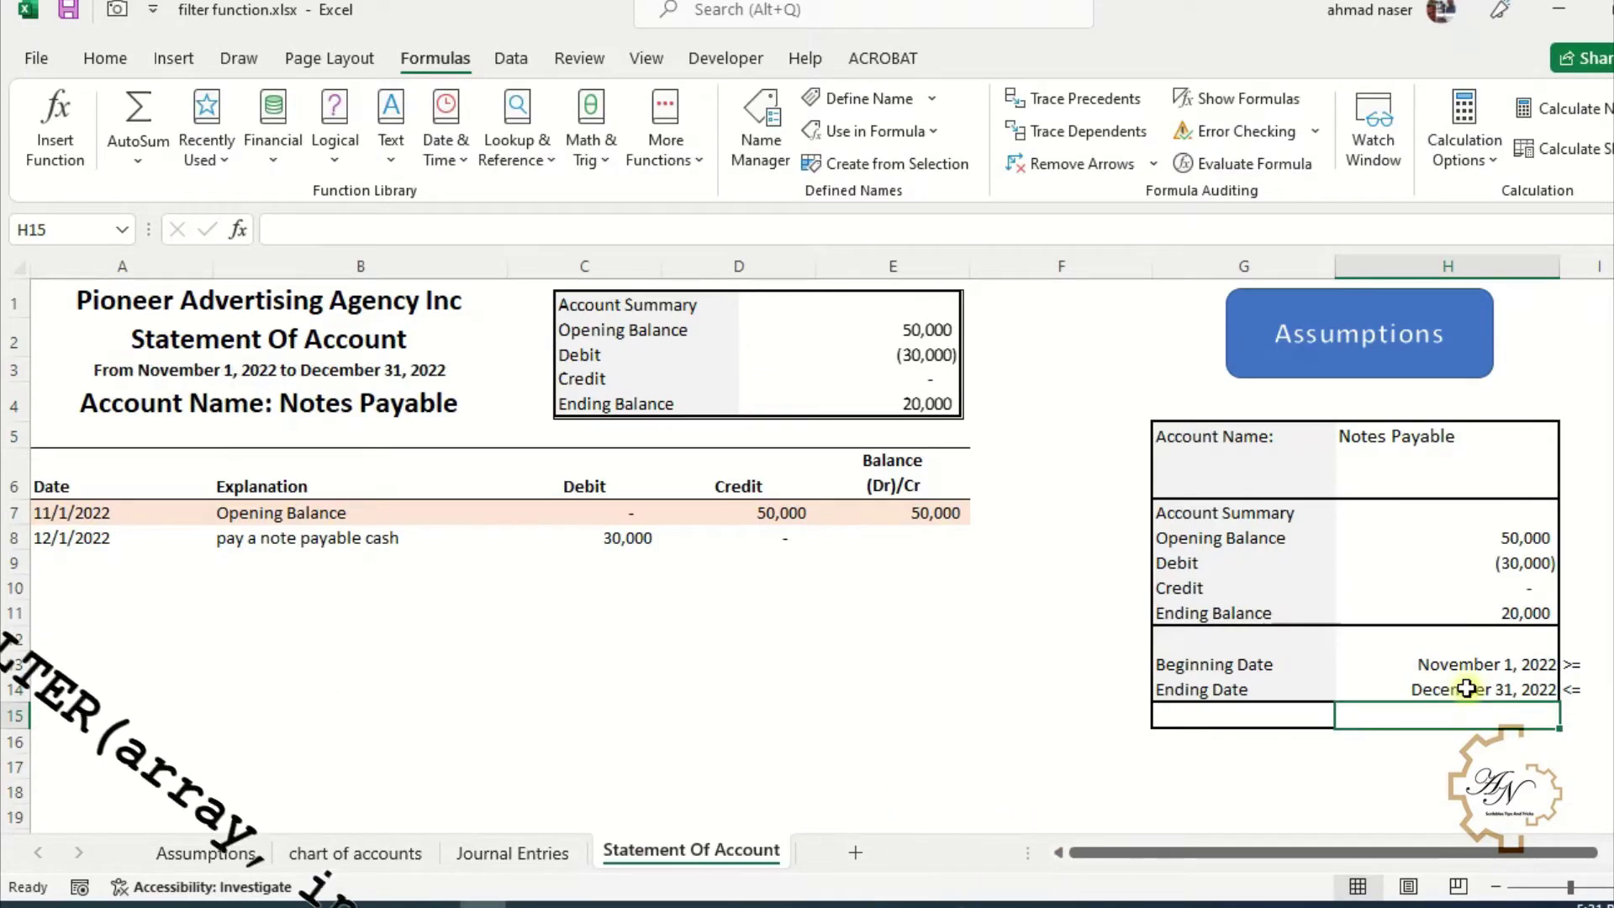
{"action": "left_click", "coordinate": [1467, 688]}
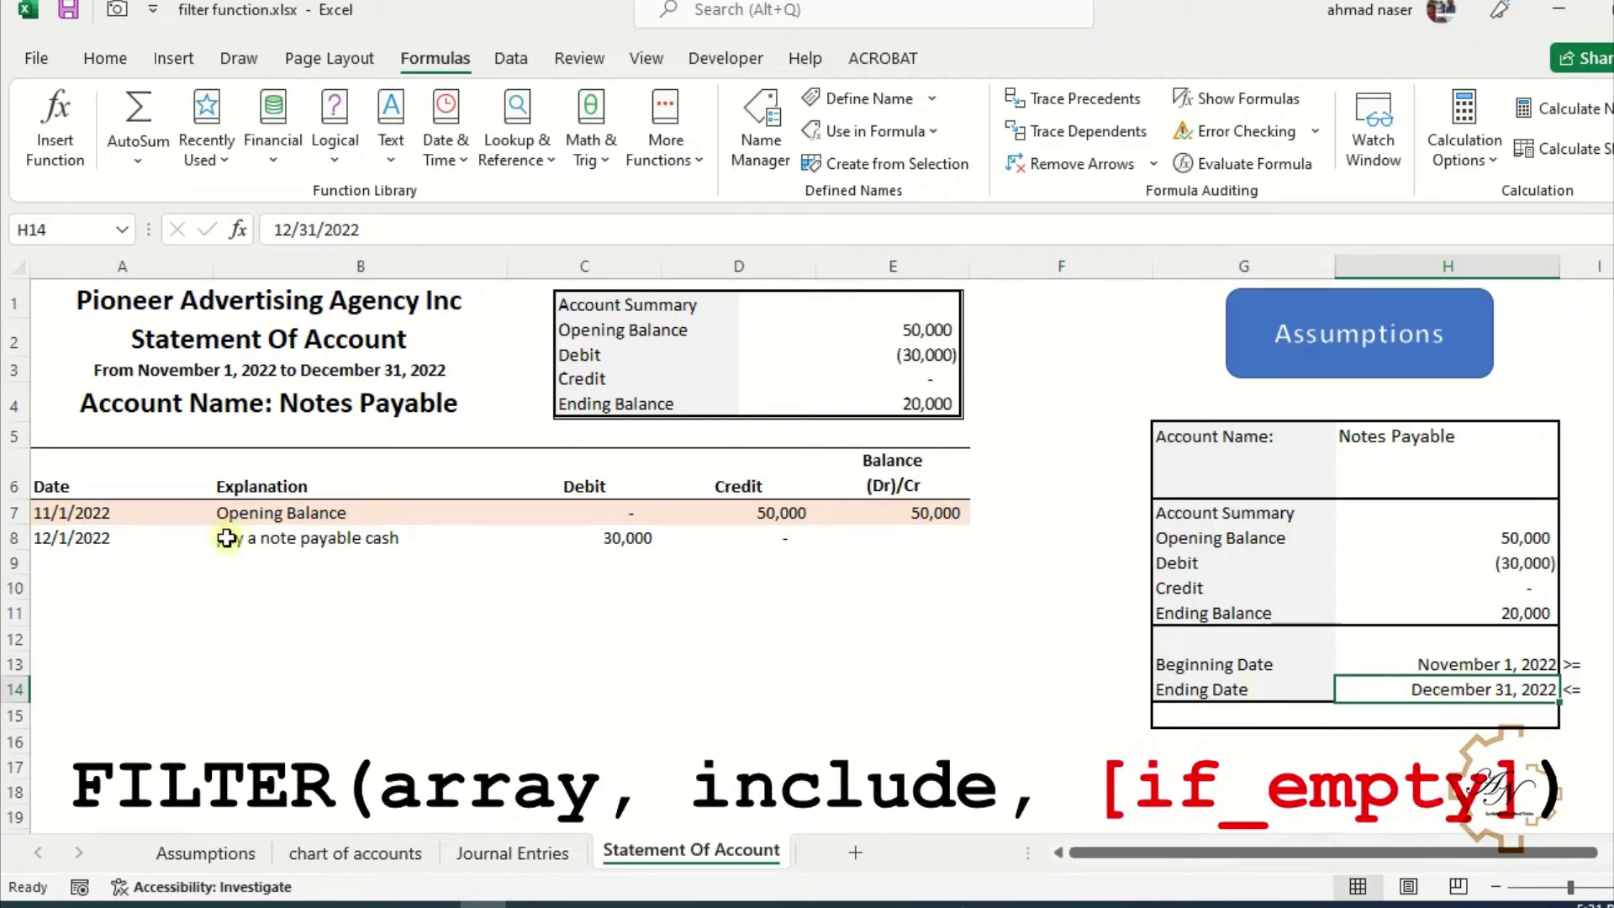
Step: Add "not available" as the if_empty argument of the Date FILTER formula in A8, accepting the closing-parenthesis correction
{"action": "left_click", "coordinate": [104, 538]}
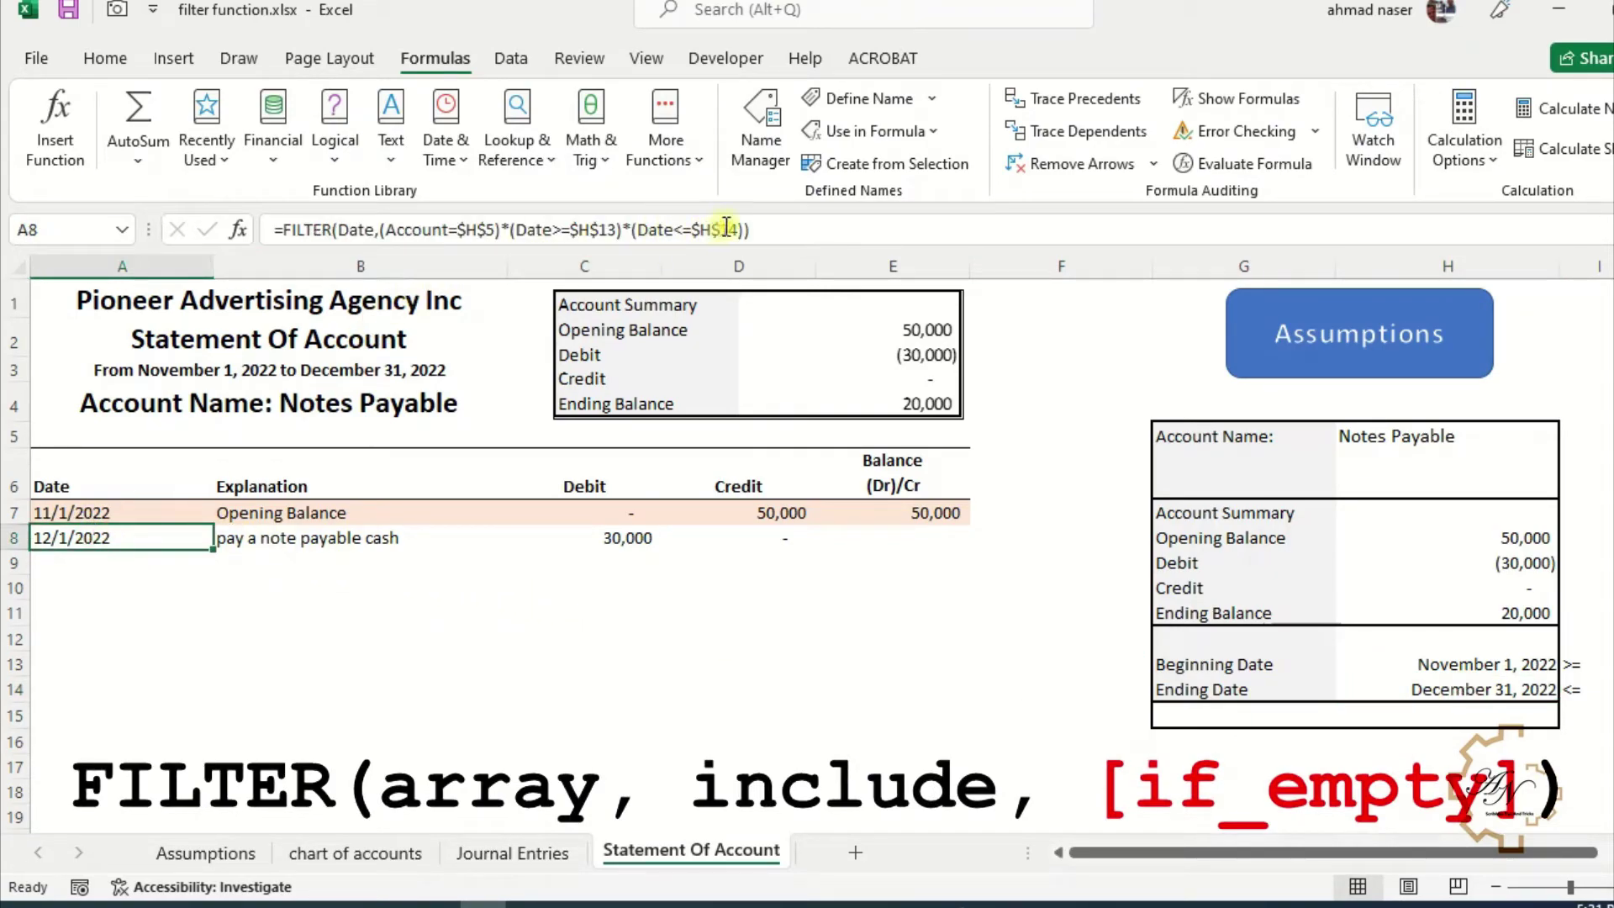
{"action": "left_click", "coordinate": [791, 228]}
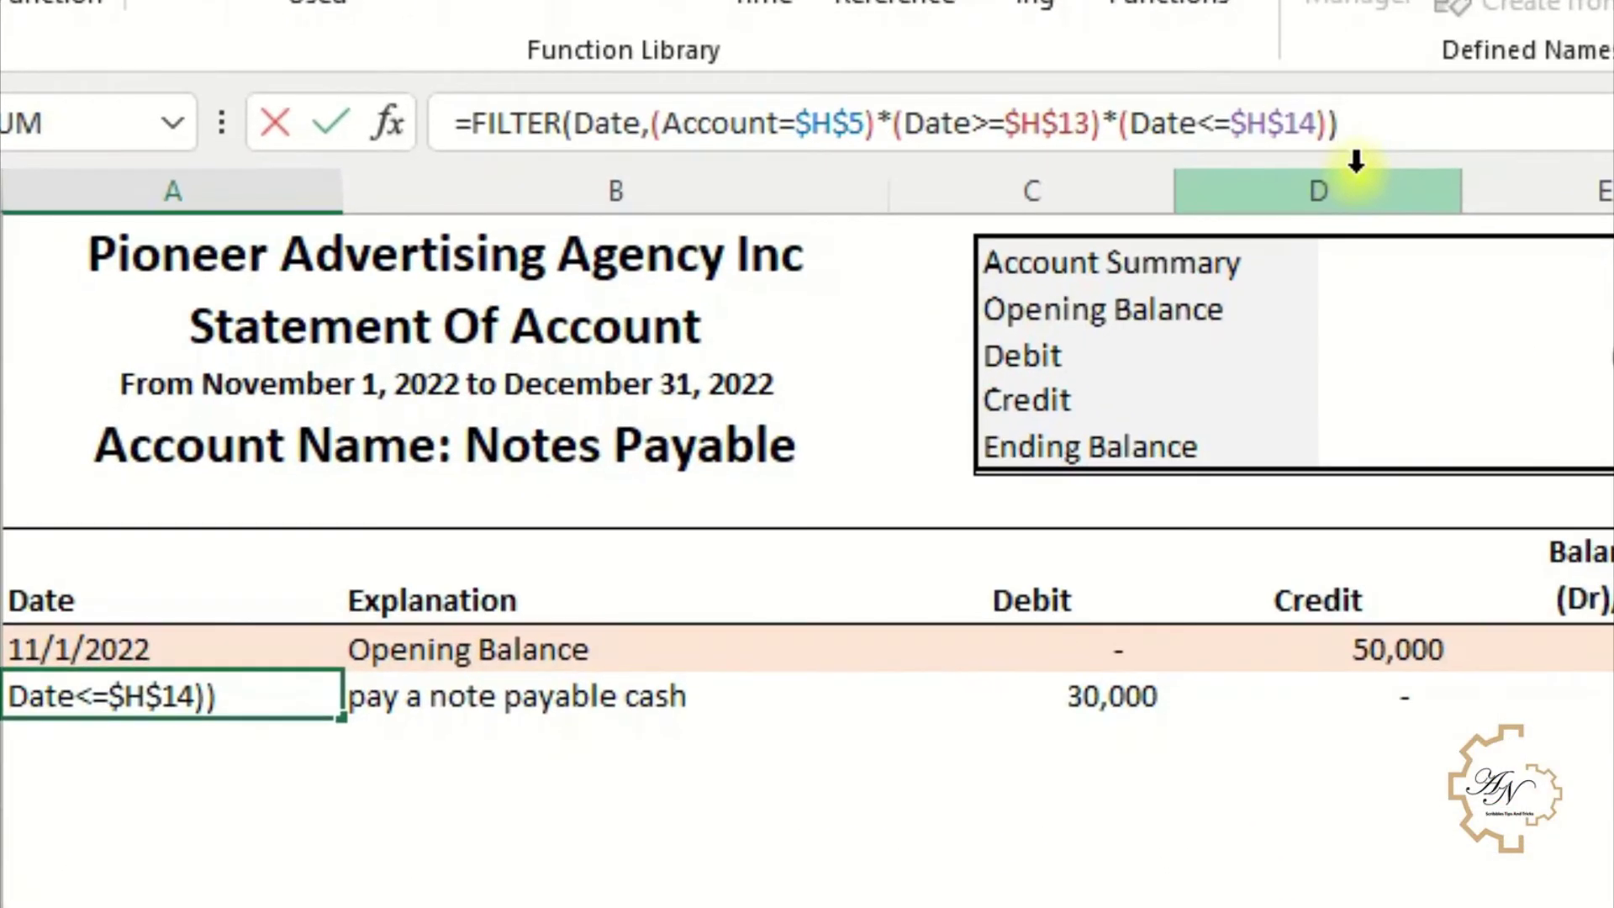
{"action": "key", "text": "BackSpace"}
{"action": "type", "text": ","}
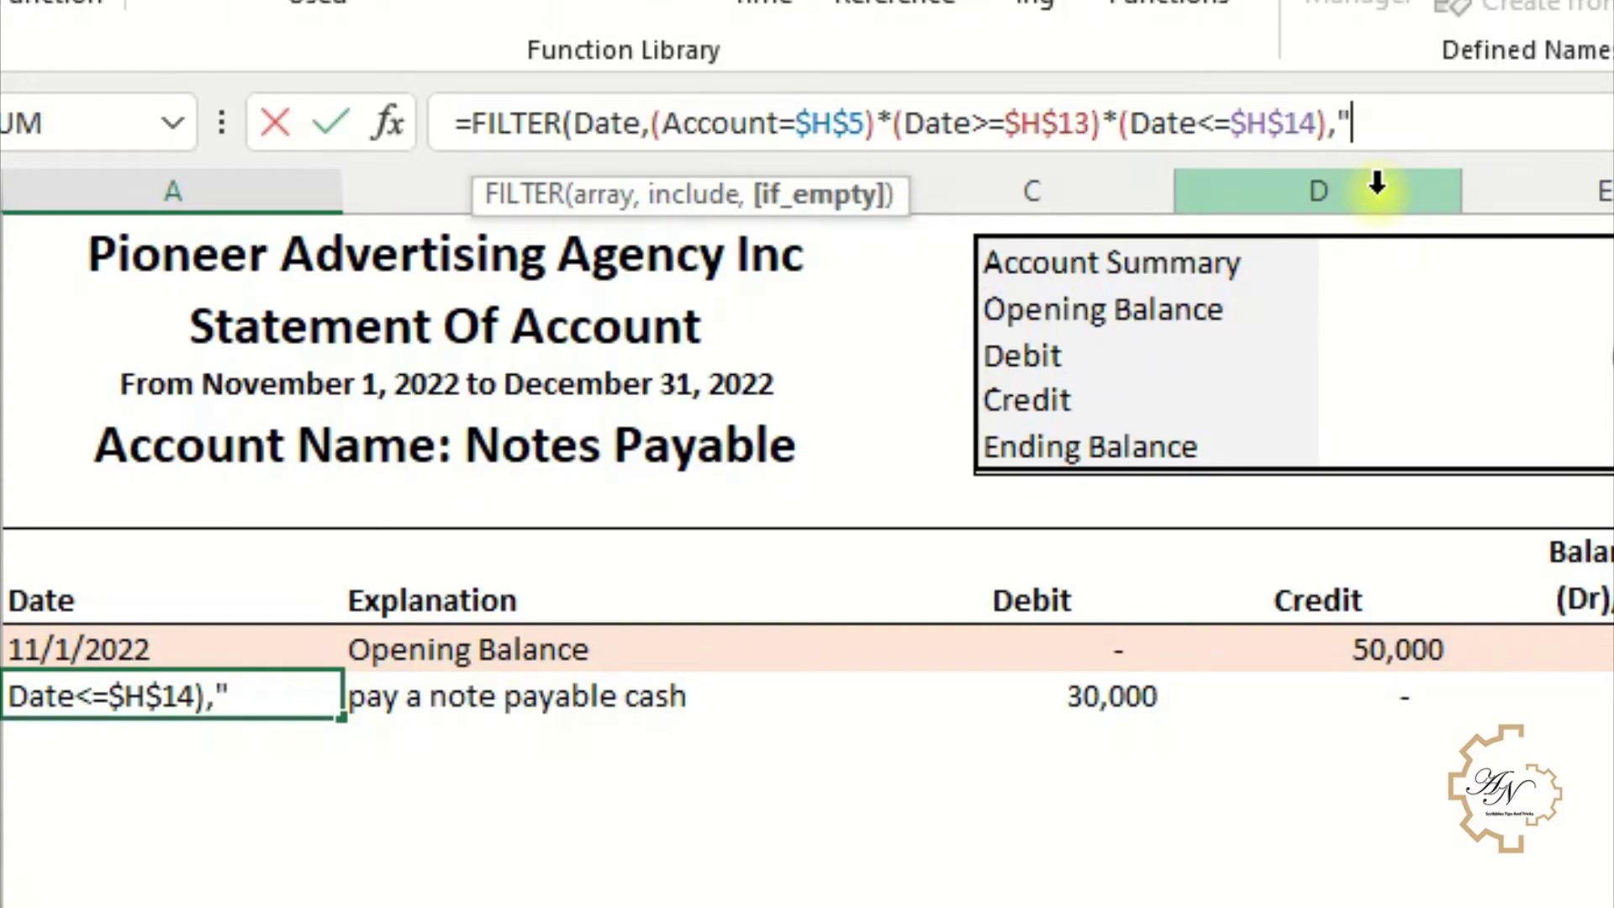
{"action": "type", "text": "\"not"}
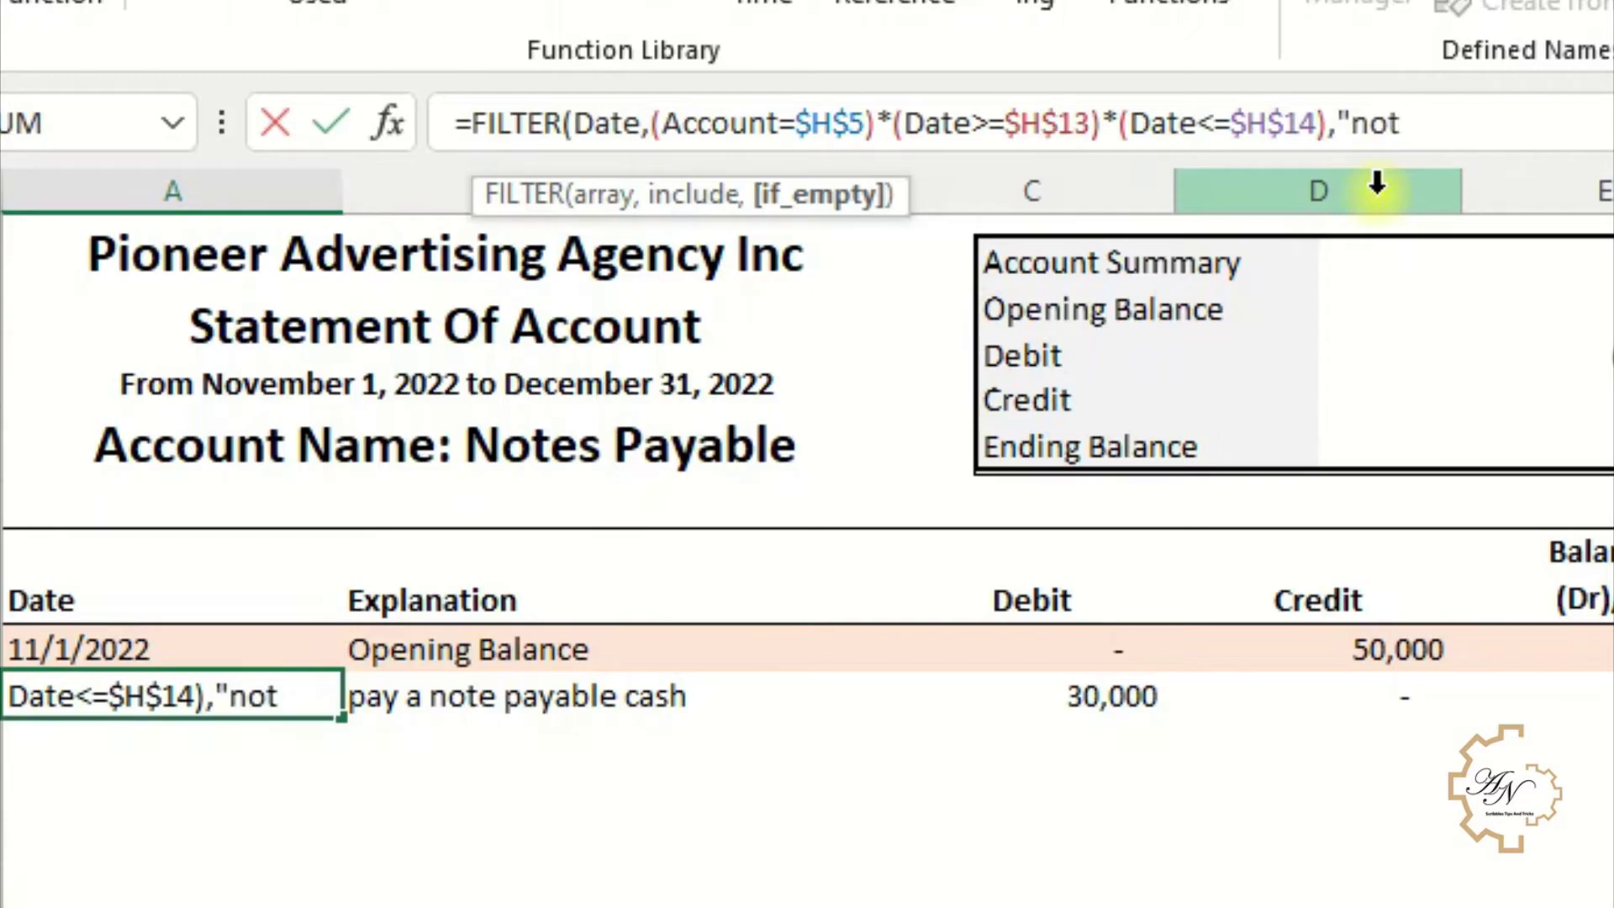
{"action": "type", "text": " avai"}
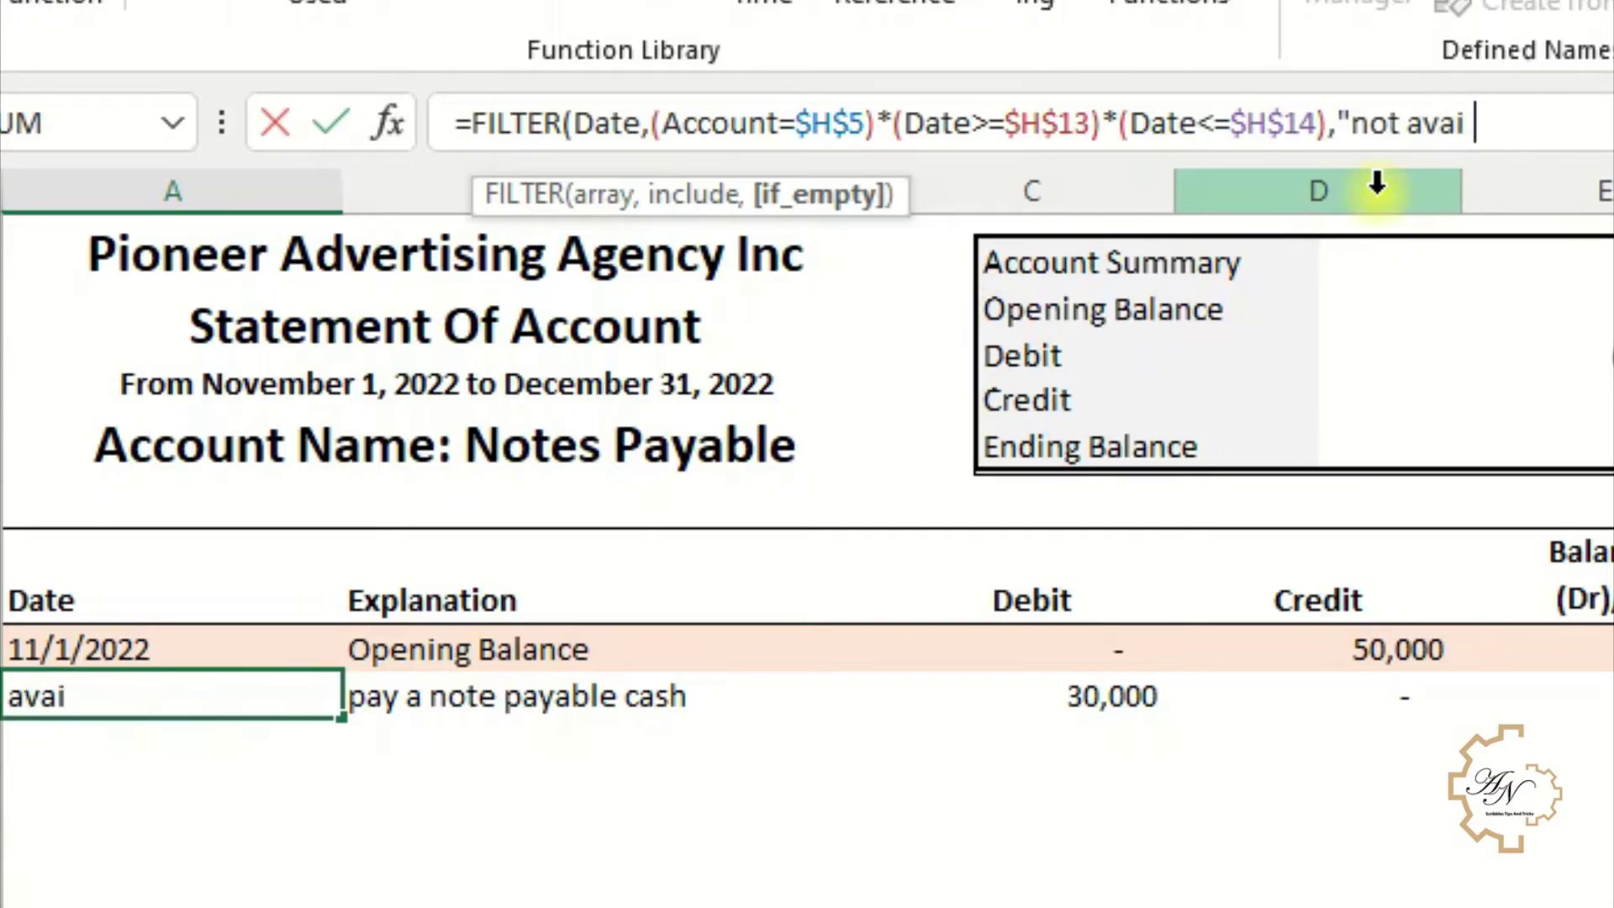
{"action": "type", "text": "lable"}
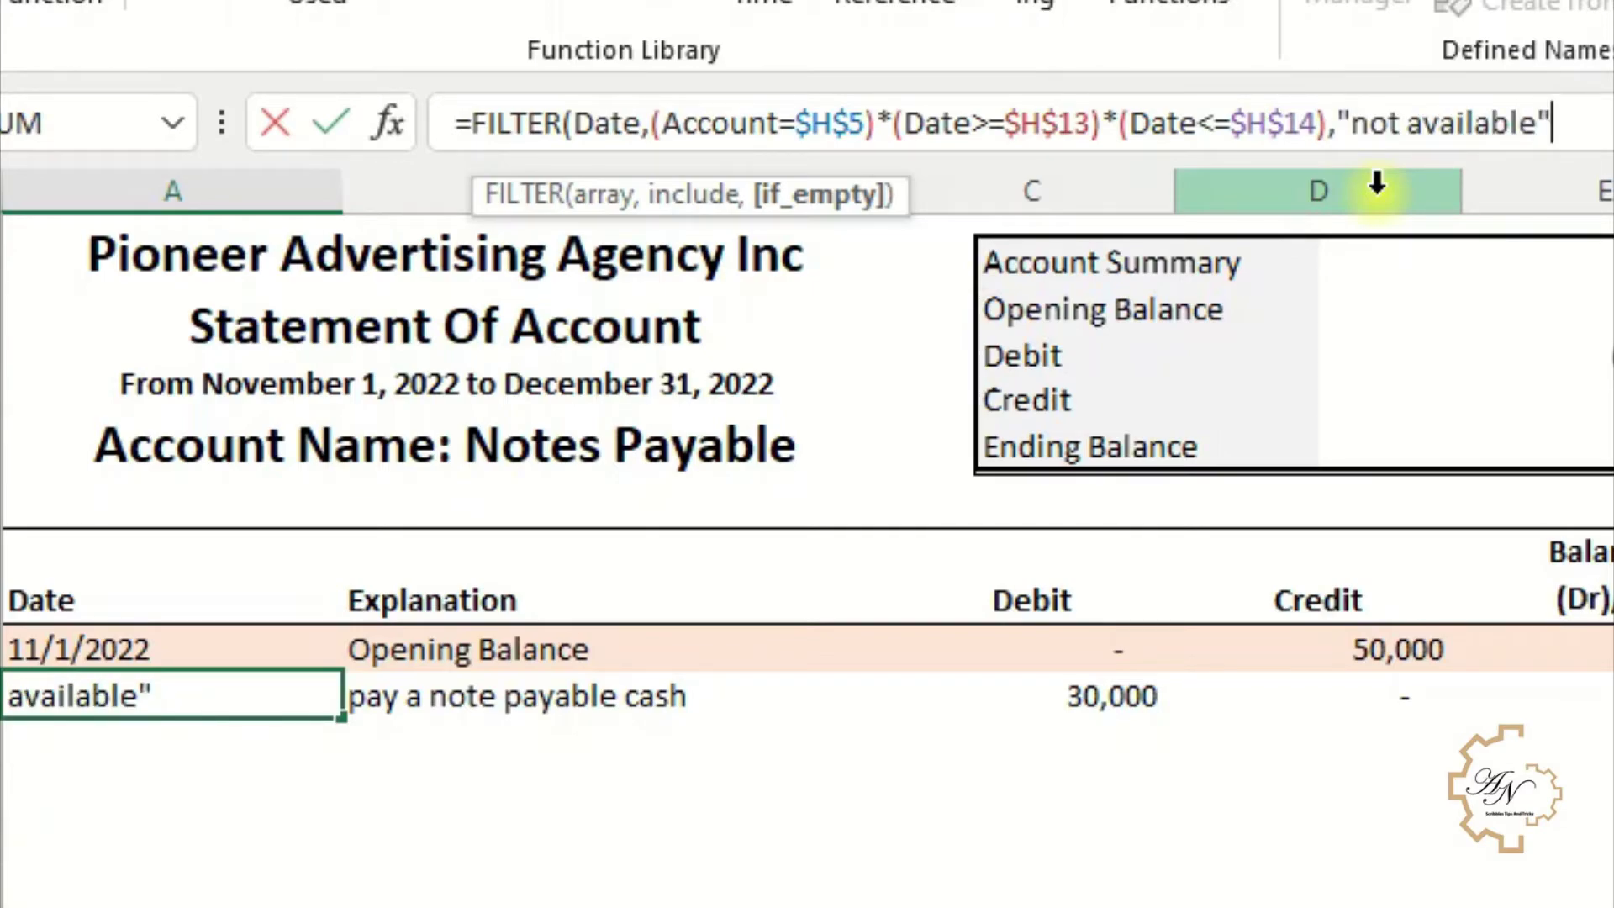
{"action": "key", "text": "Return"}
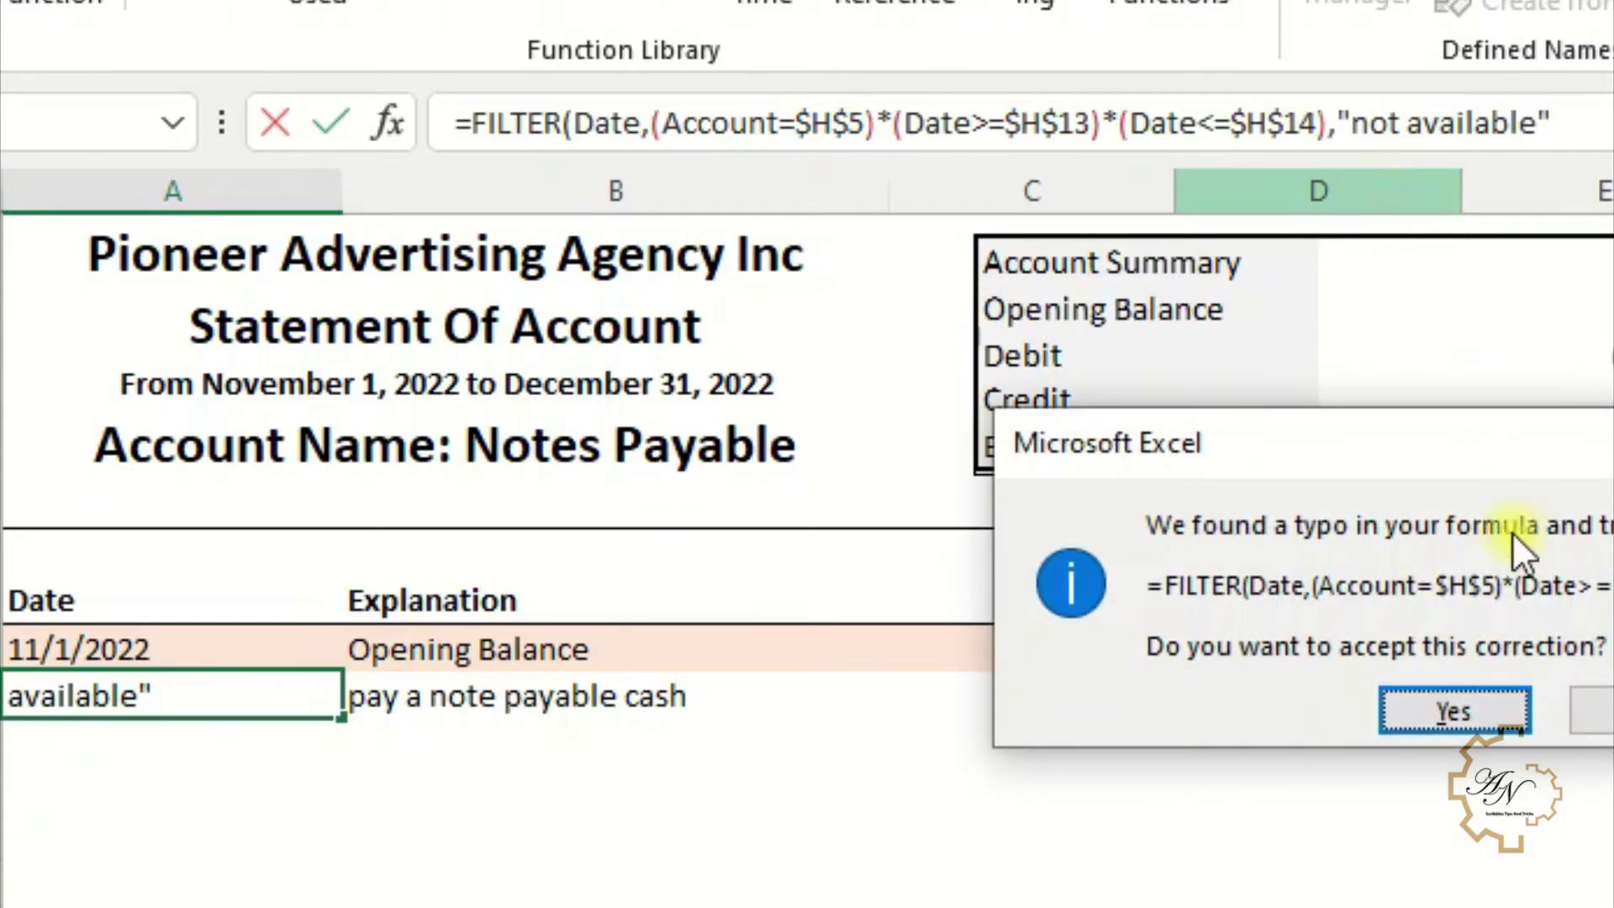
{"action": "left_click", "coordinate": [1470, 706]}
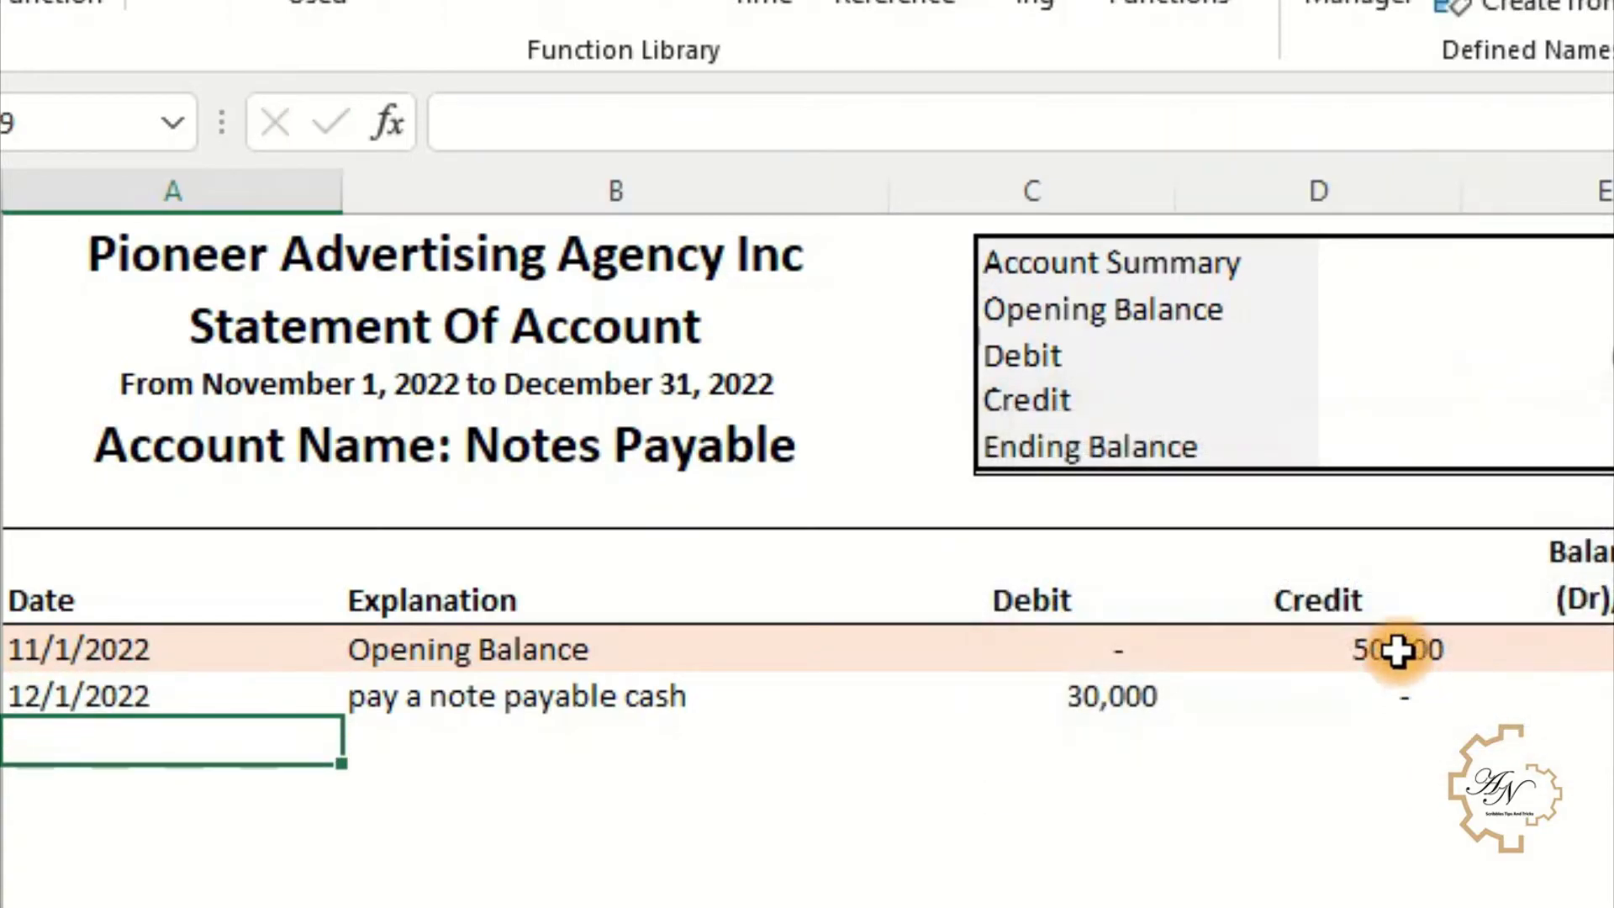
Step: Copy the ,"not available") ending from the A8 formula and use it to end the Explanation FILTER formula in B8
{"action": "left_click", "coordinate": [294, 706]}
{"action": "left_click_drag", "start_coordinate": [1572, 123], "coordinate": [1327, 157]}
{"action": "key", "text": "ctrl+c"}
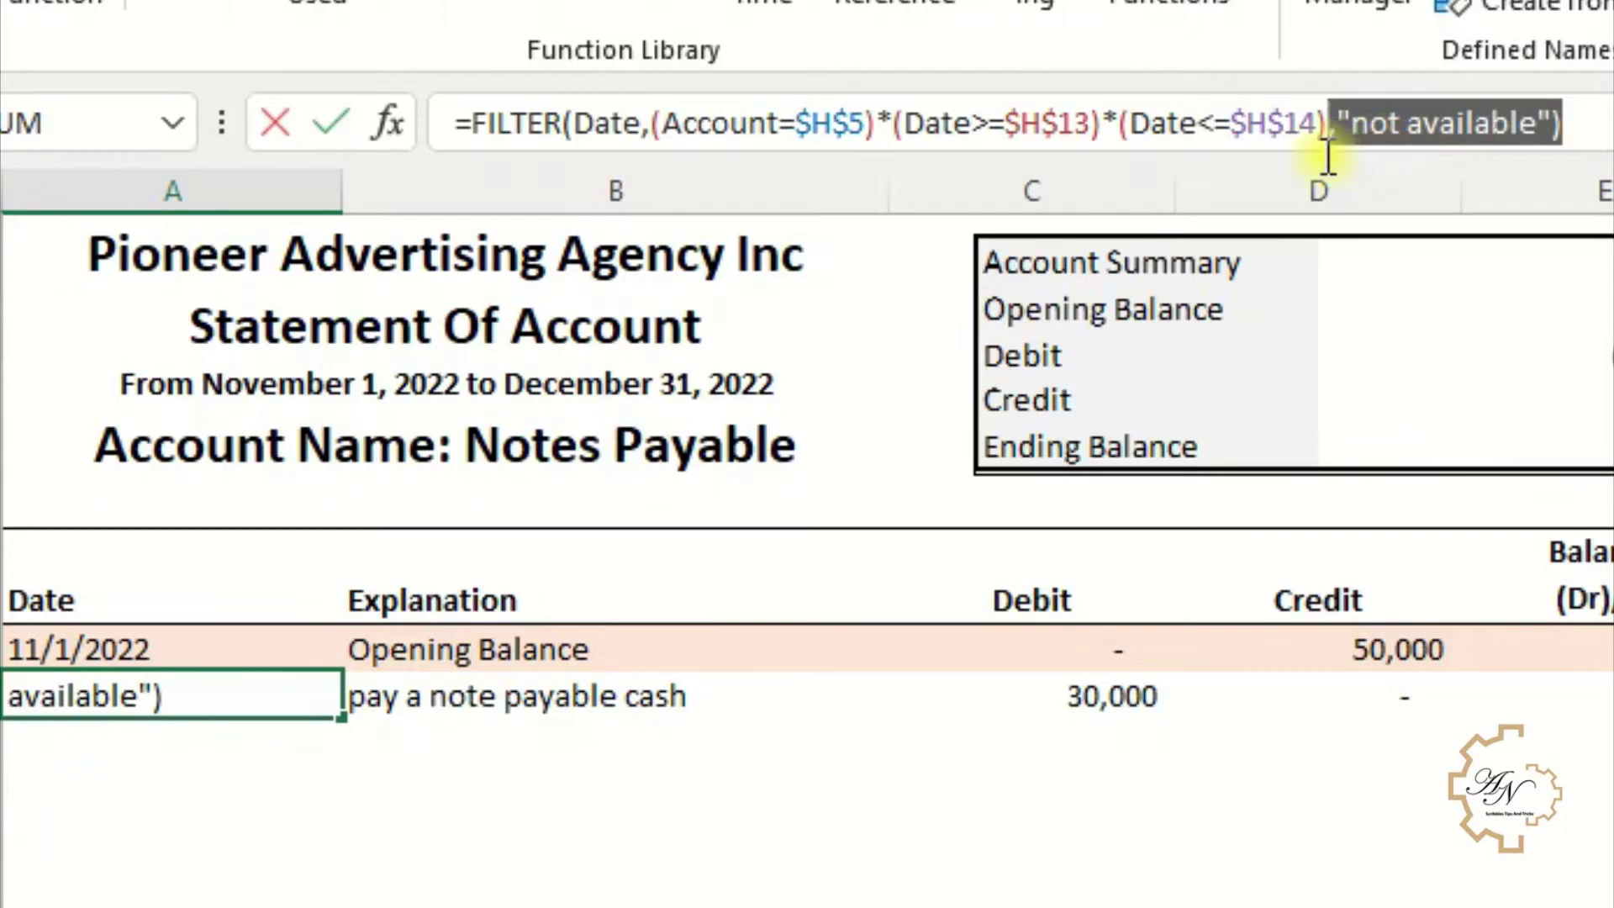
{"action": "key", "text": "Delete"}
{"action": "key", "text": "Return"}
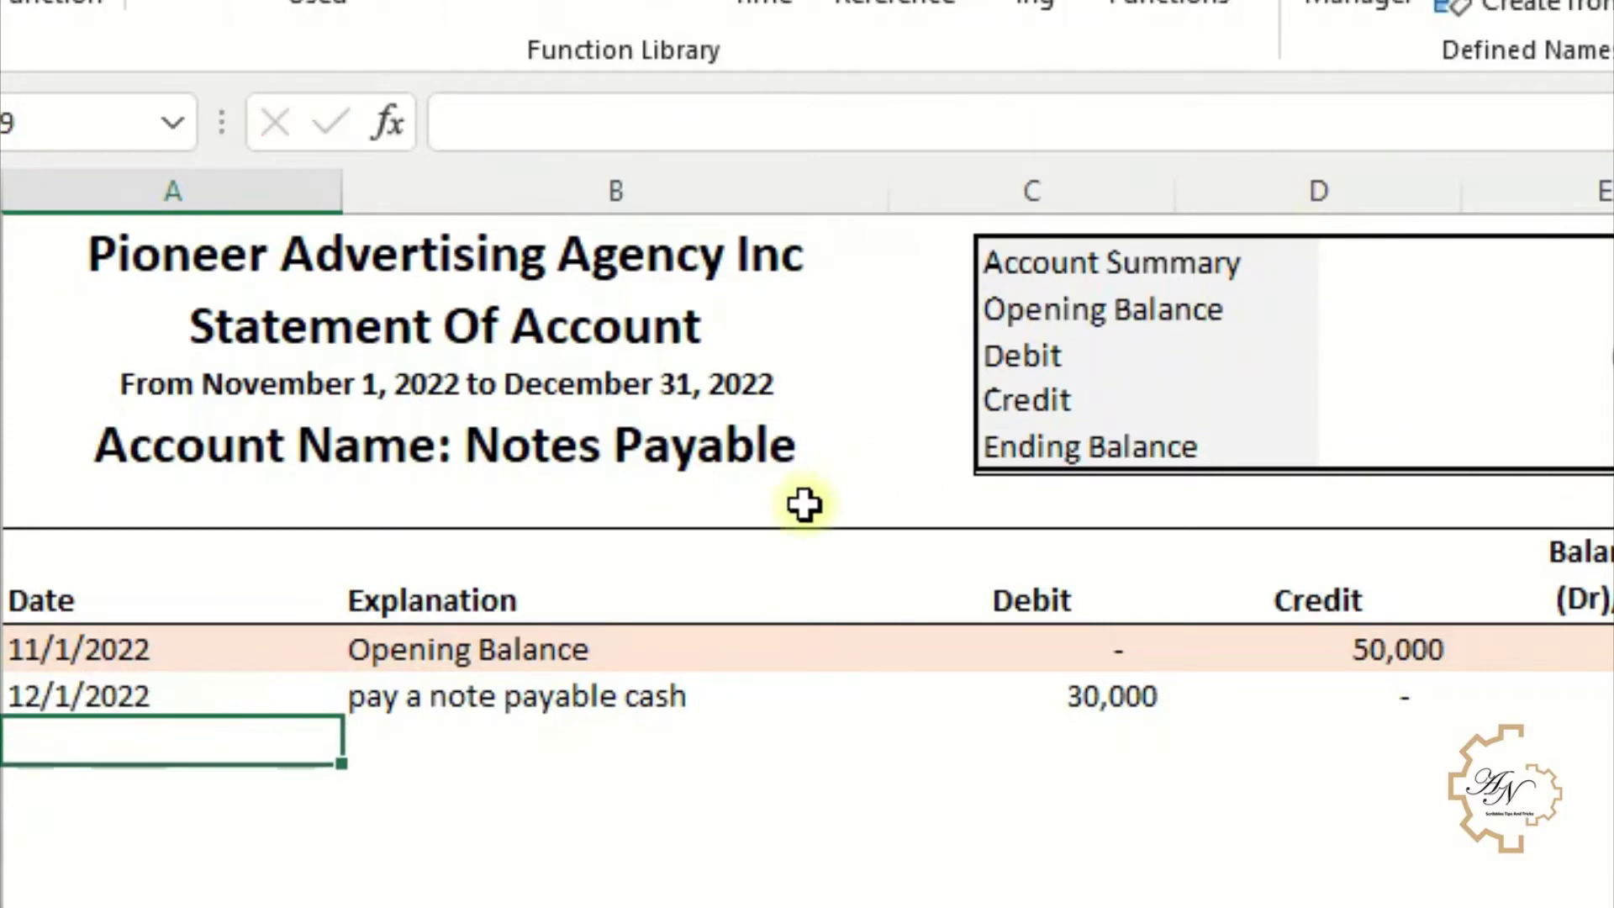
{"action": "left_click", "coordinate": [659, 704]}
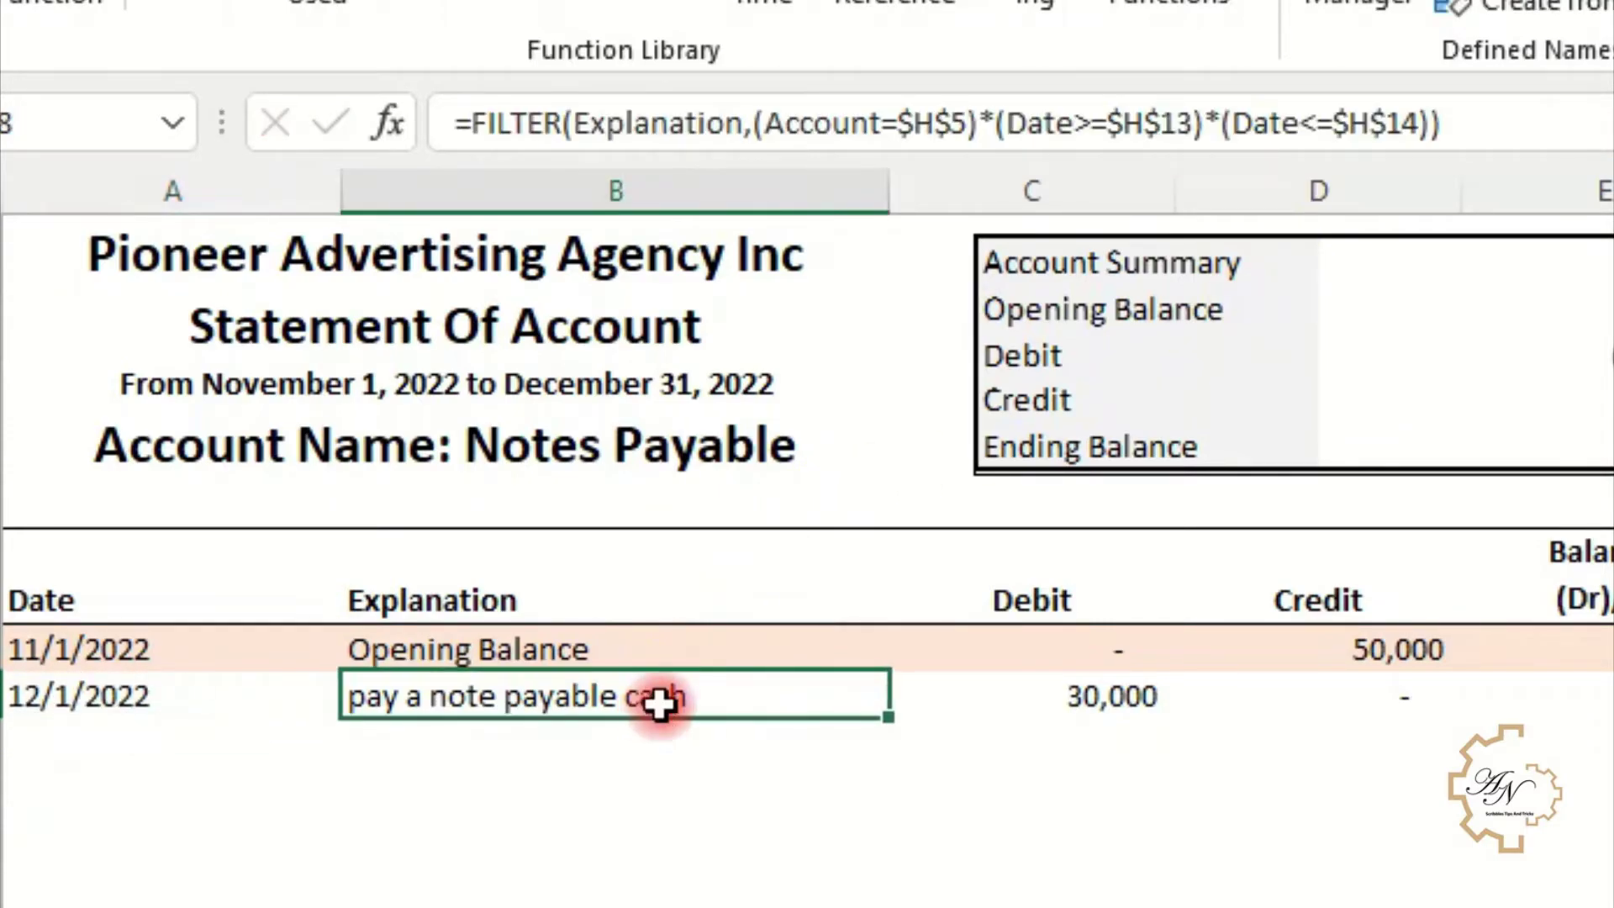
{"action": "left_click", "coordinate": [1450, 128]}
{"action": "key", "text": "BackSpace"}
{"action": "key", "text": "ctrl+v"}
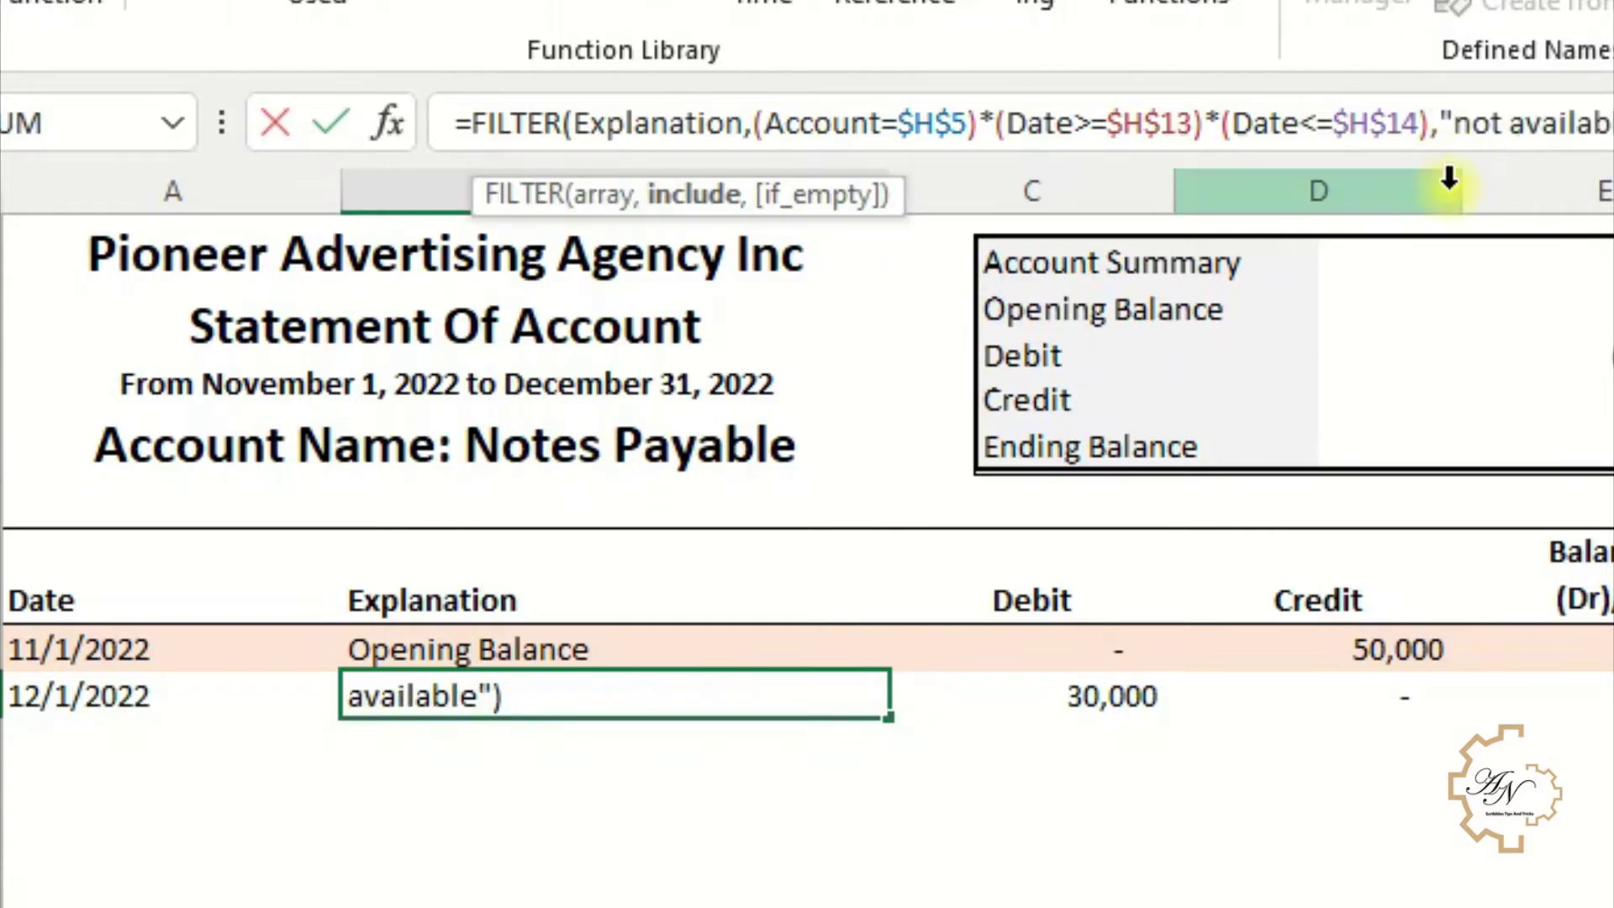
{"action": "key", "text": "Return"}
Step: Add the same "not available" if_empty argument to the Debit FILTER formula in C8
{"action": "left_click", "coordinate": [1135, 685]}
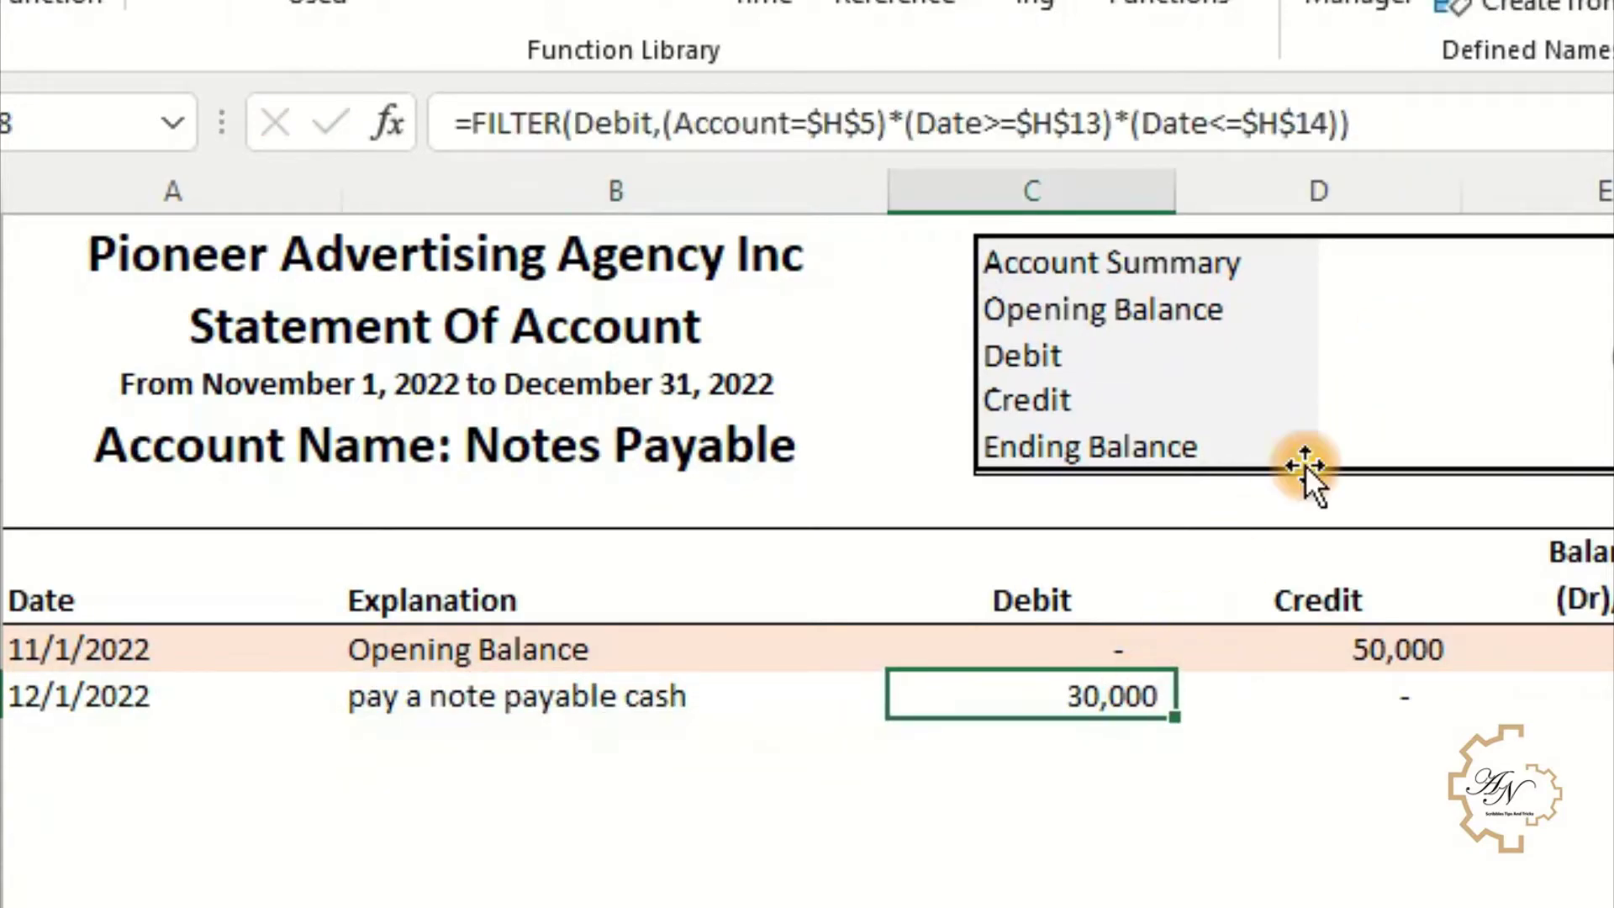
{"action": "left_click", "coordinate": [1476, 120]}
{"action": "key", "text": "BackSpace"}
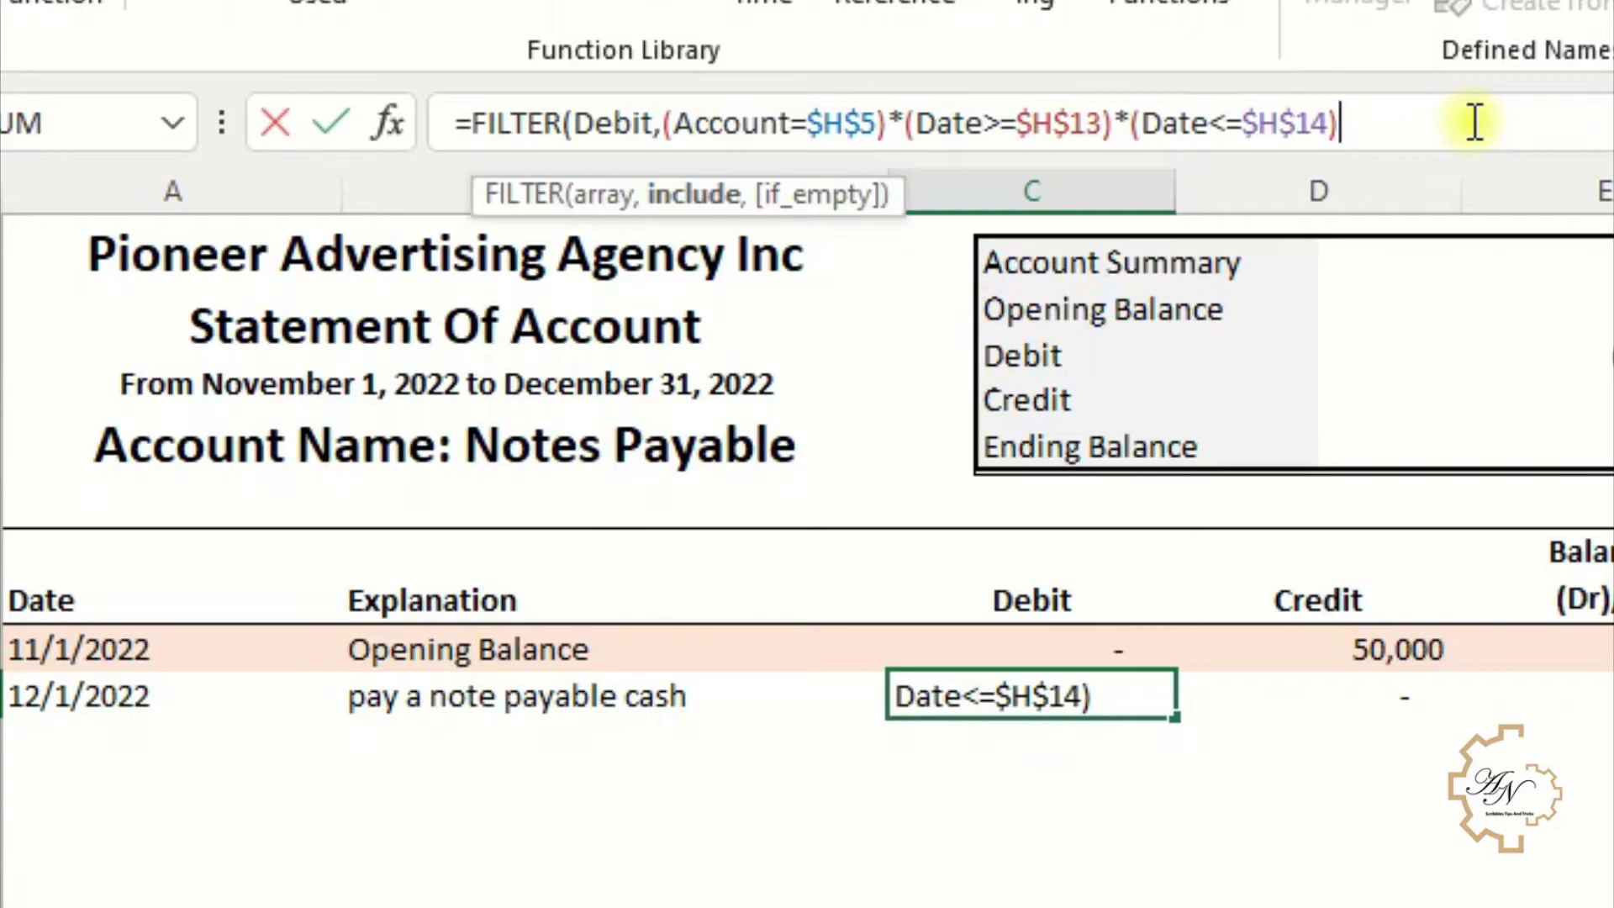
{"action": "type", "text": ",\"not available"}
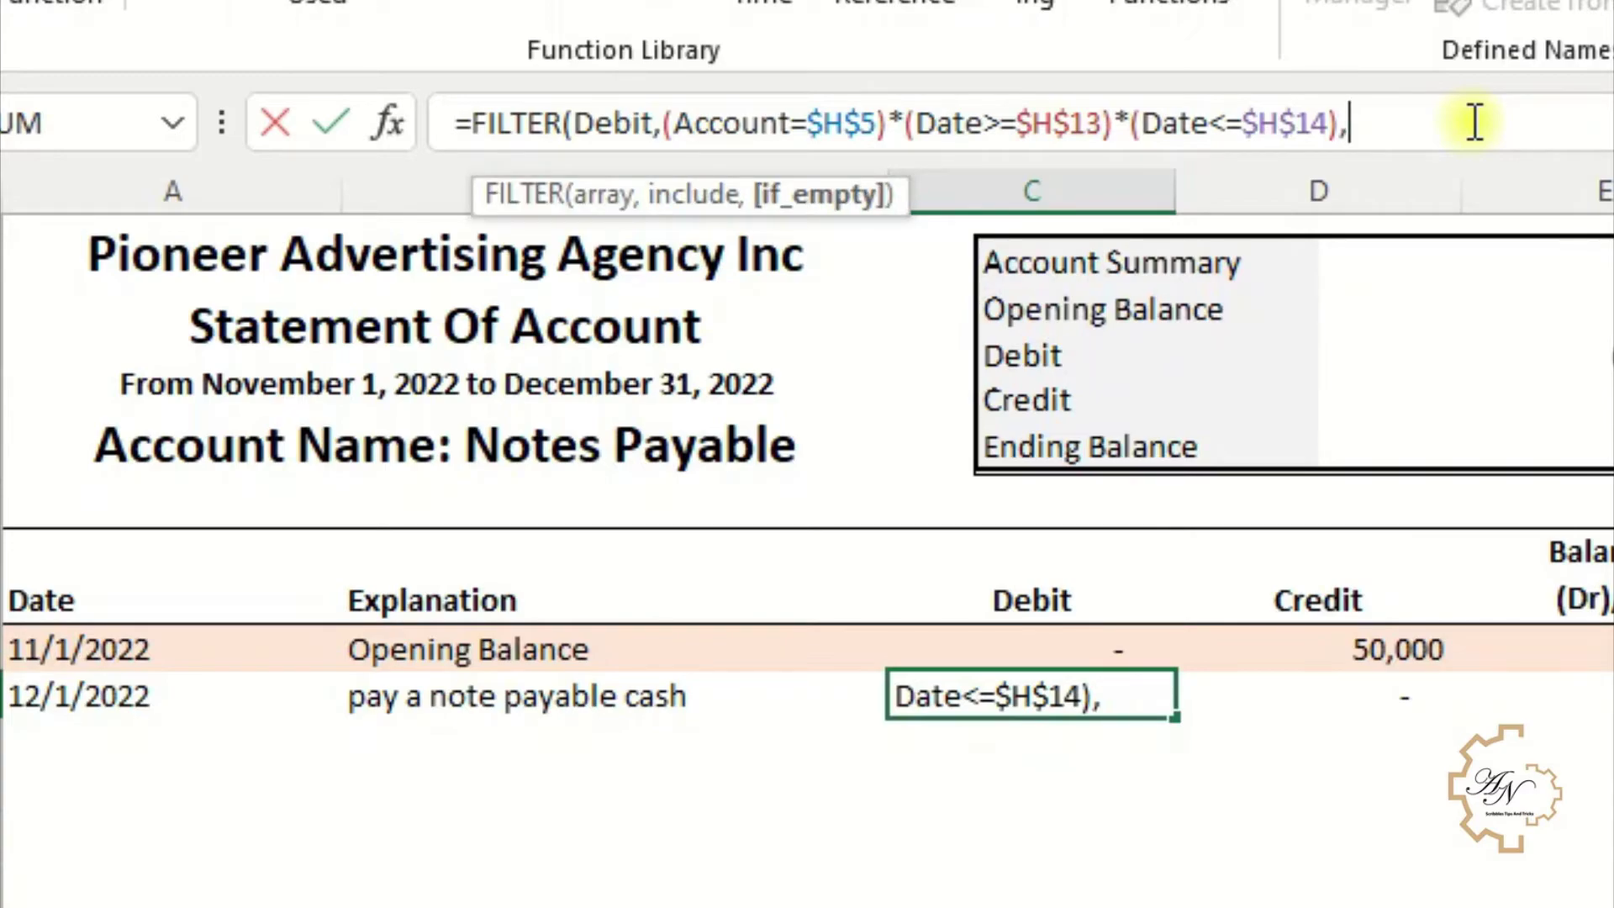
{"action": "key", "text": "BackSpace"}
{"action": "type", "text": ",\"not available\")"}
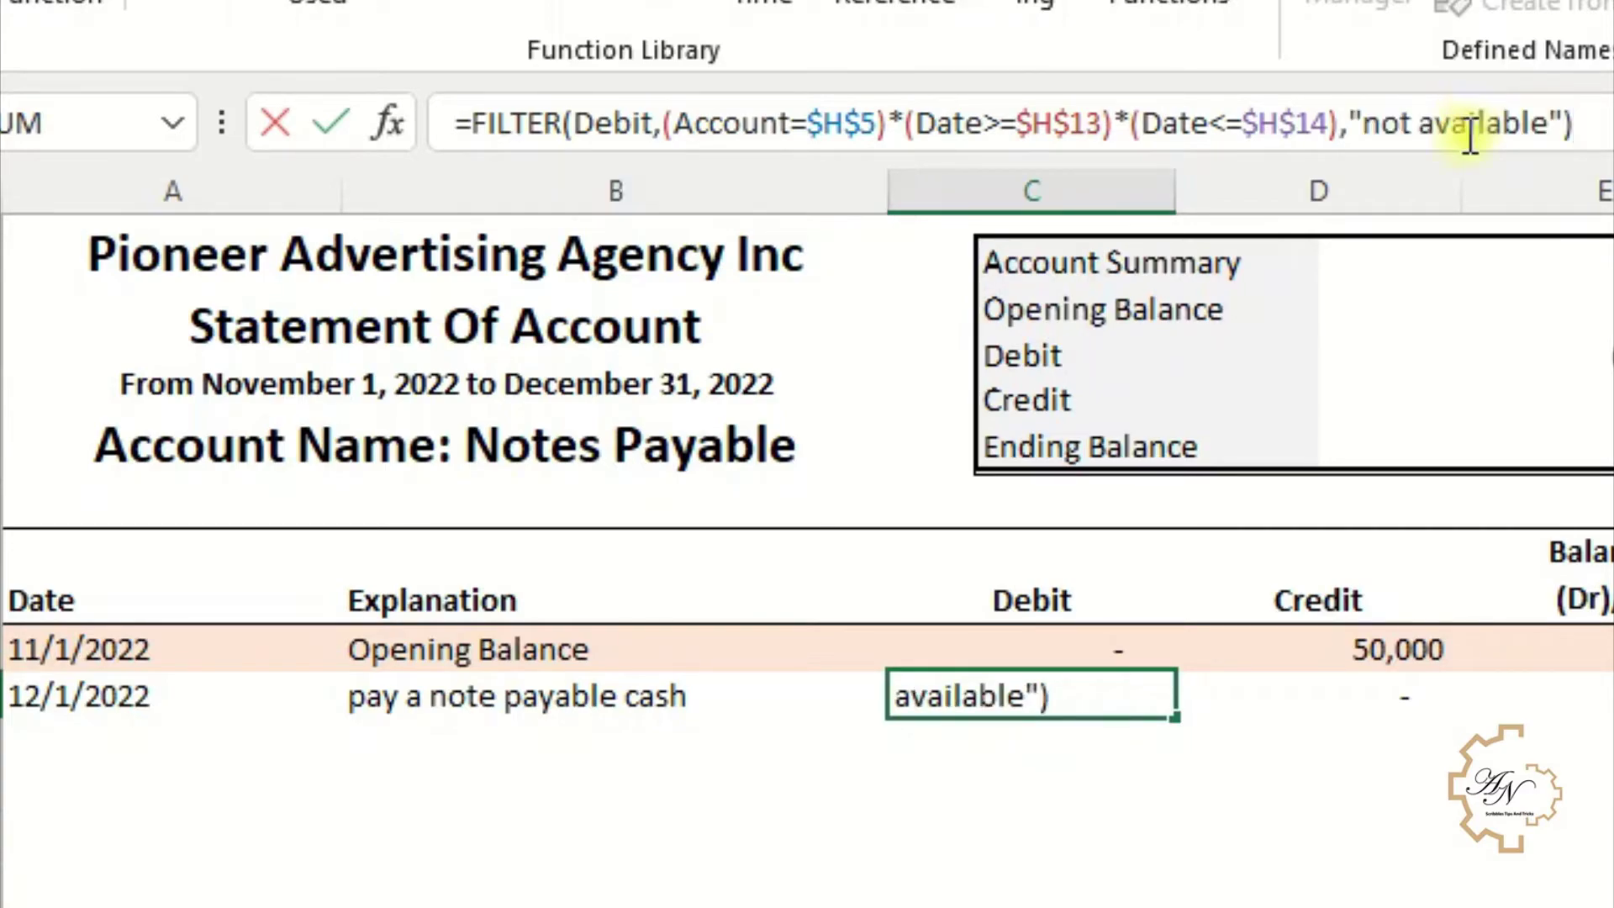
{"action": "key", "text": "Return"}
Step: Add the "not available" if_empty argument to the Credit FILTER formula in D8
{"action": "left_click", "coordinate": [1391, 691]}
{"action": "left_click", "coordinate": [1387, 126]}
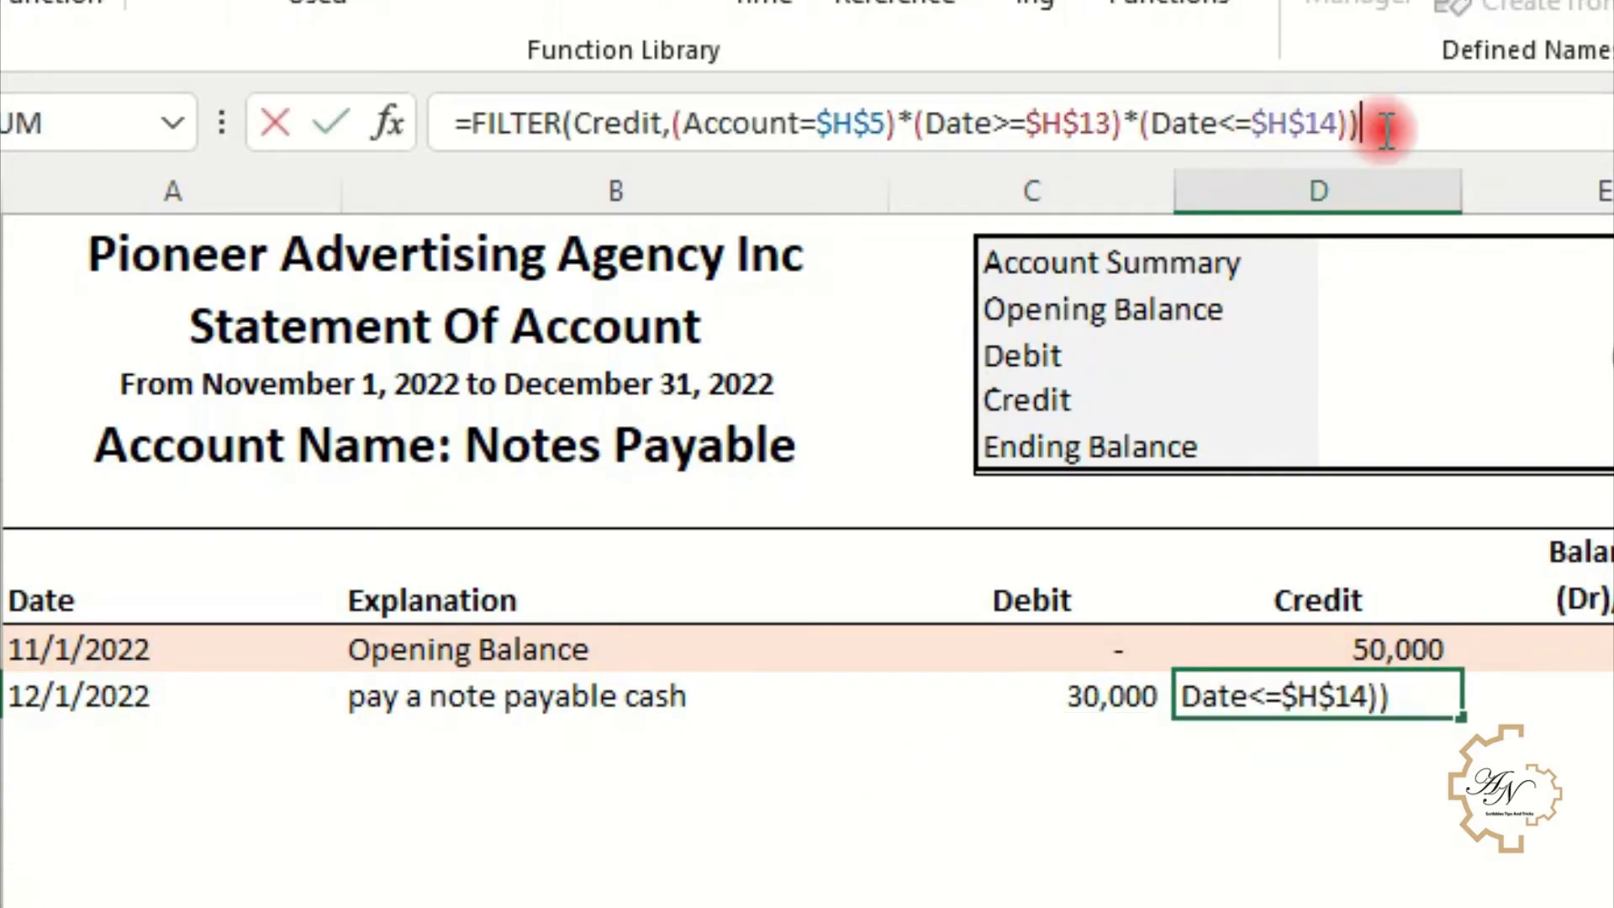
{"action": "key", "text": "BackSpace"}
{"action": "type", "text": ",\"not available\")"}
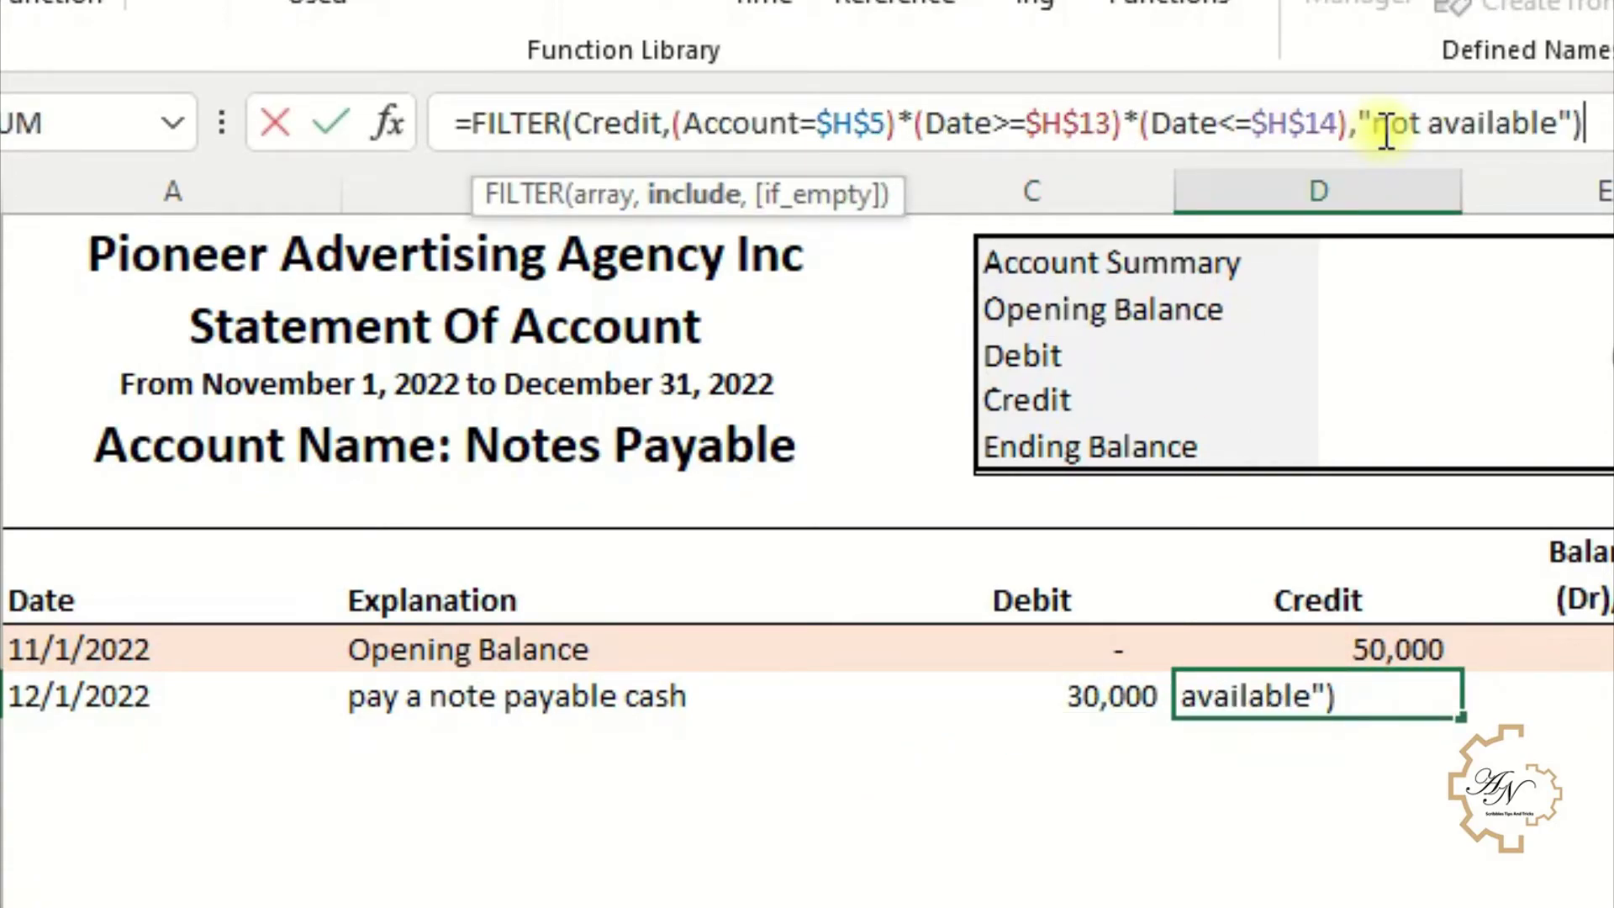
{"action": "key", "text": "Return"}
Step: Set the ending date in H14 to November 1, 2022, the same as the beginning date
{"action": "left_click", "coordinate": [1538, 696]}
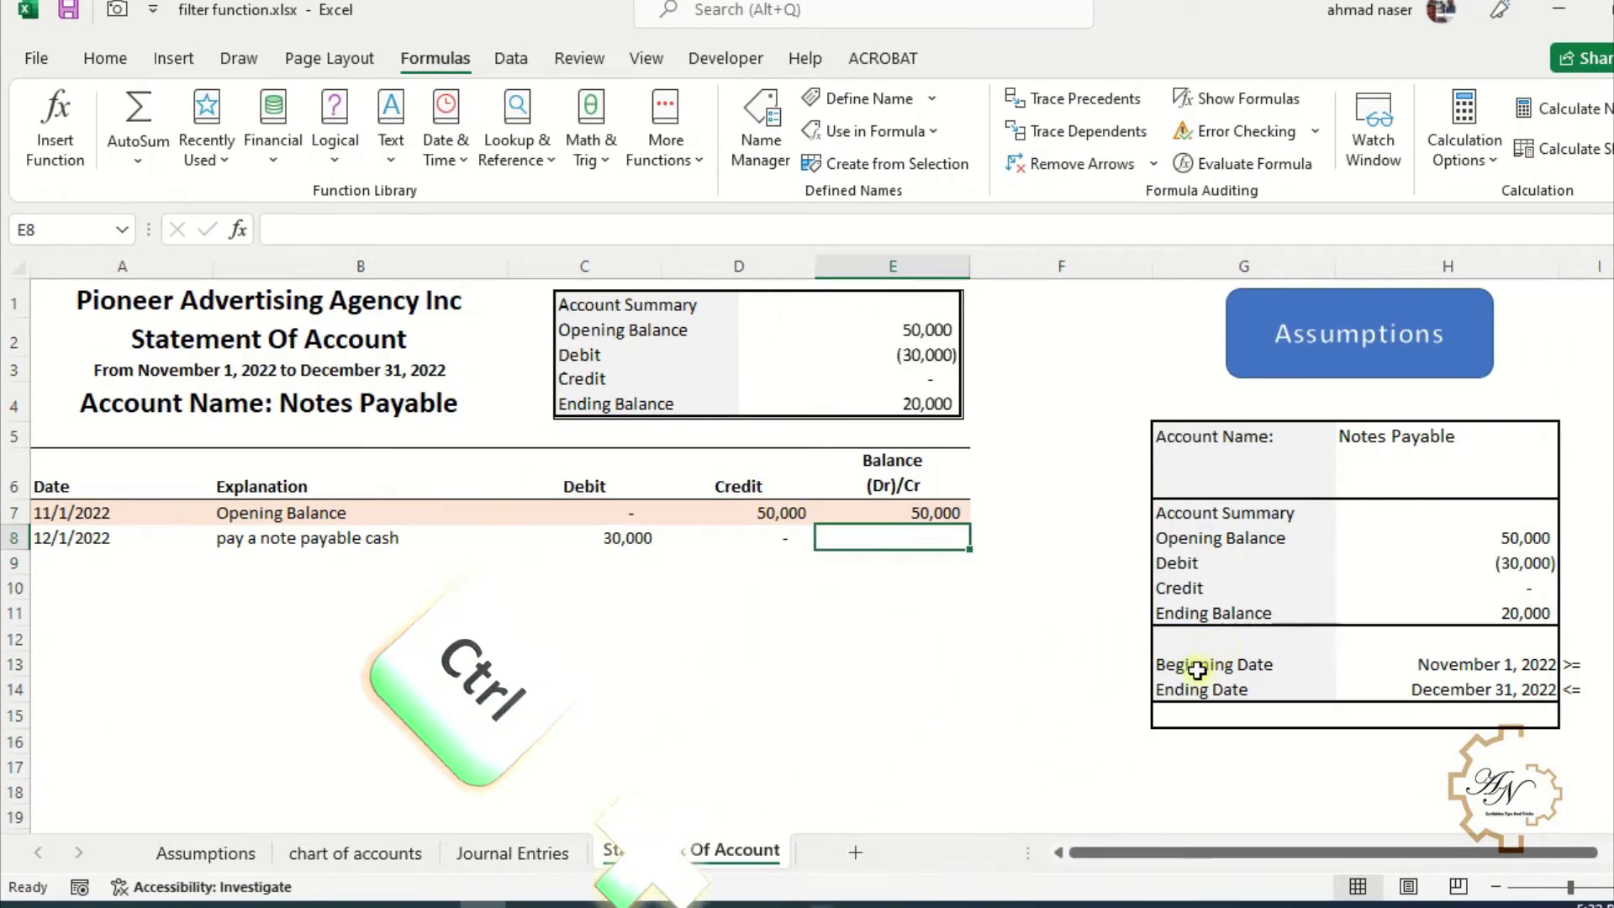
{"action": "left_click", "coordinate": [1345, 686]}
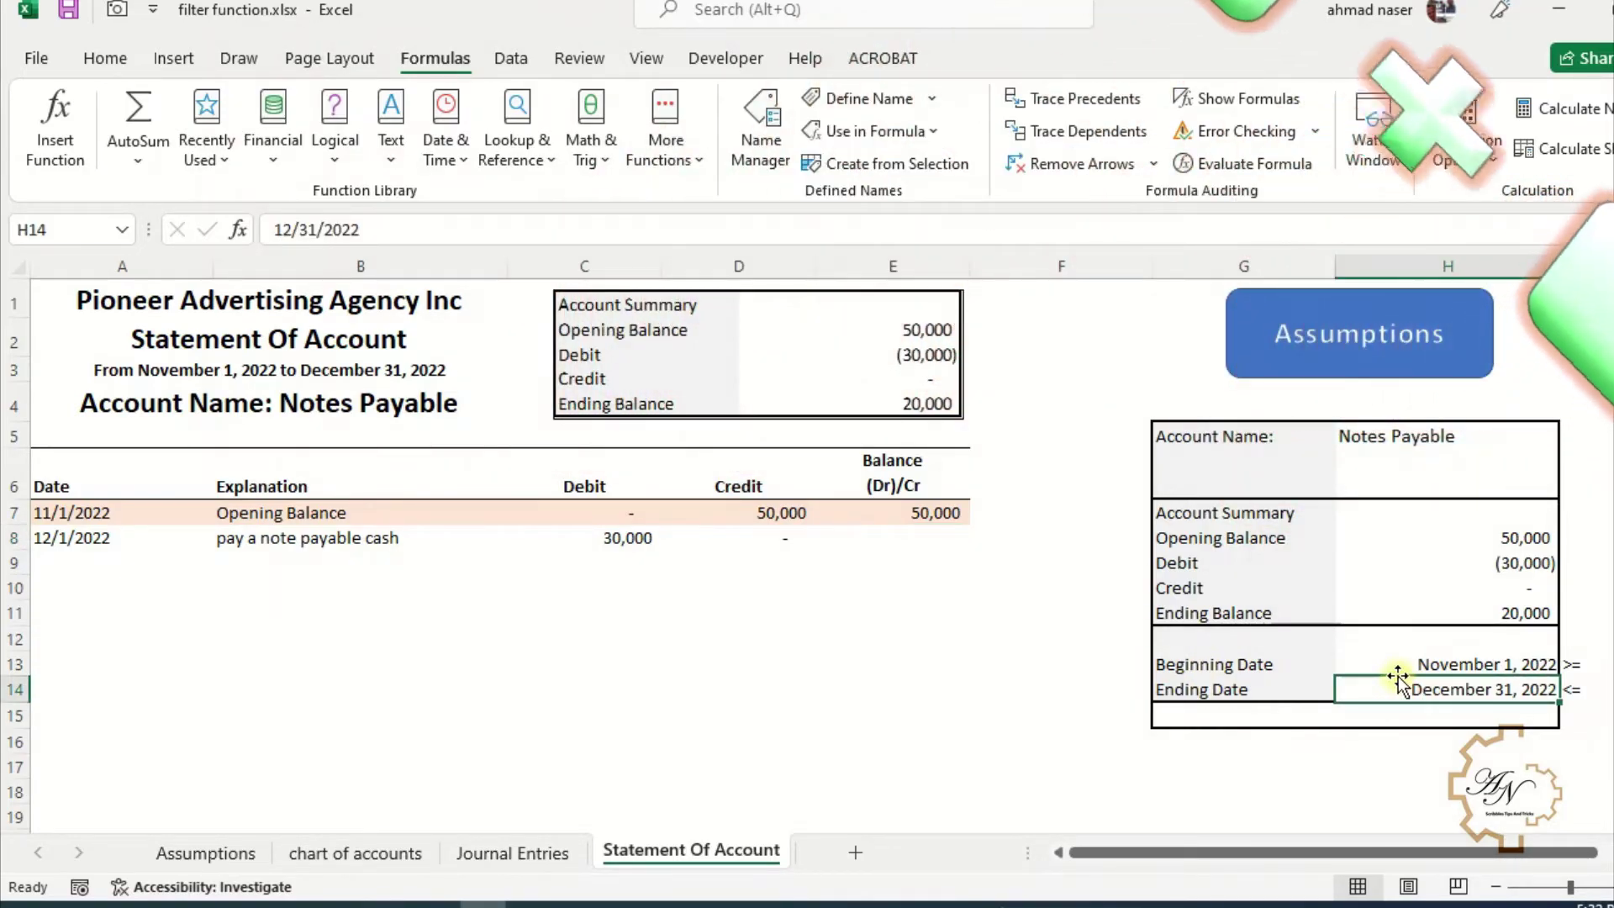
{"action": "type", "text": "44866"}
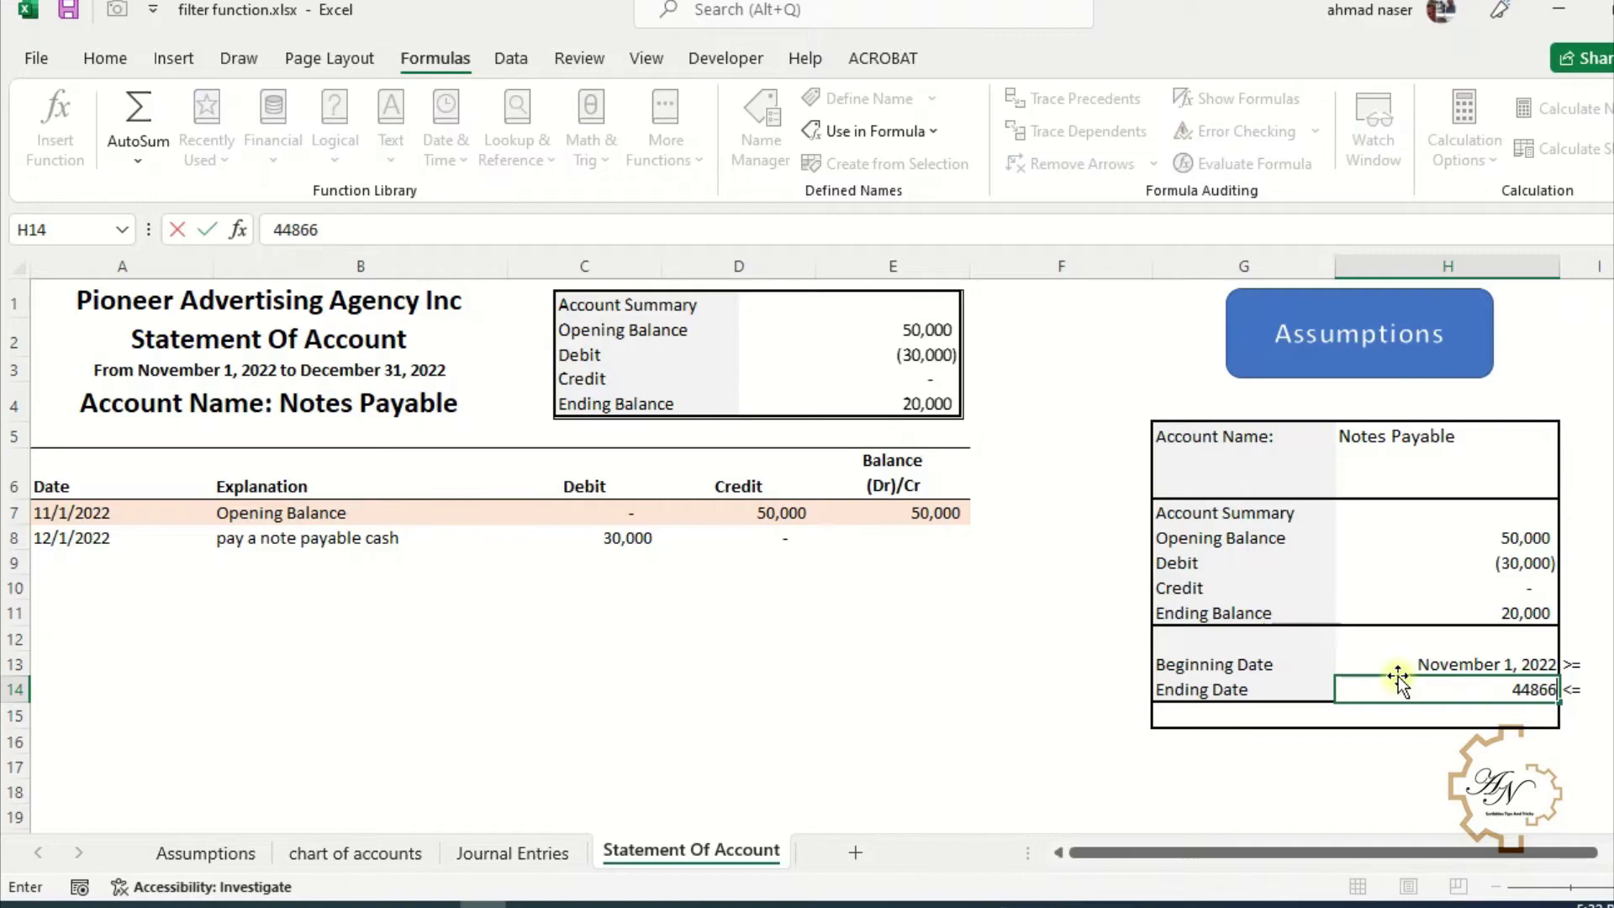
{"action": "key", "text": "Return"}
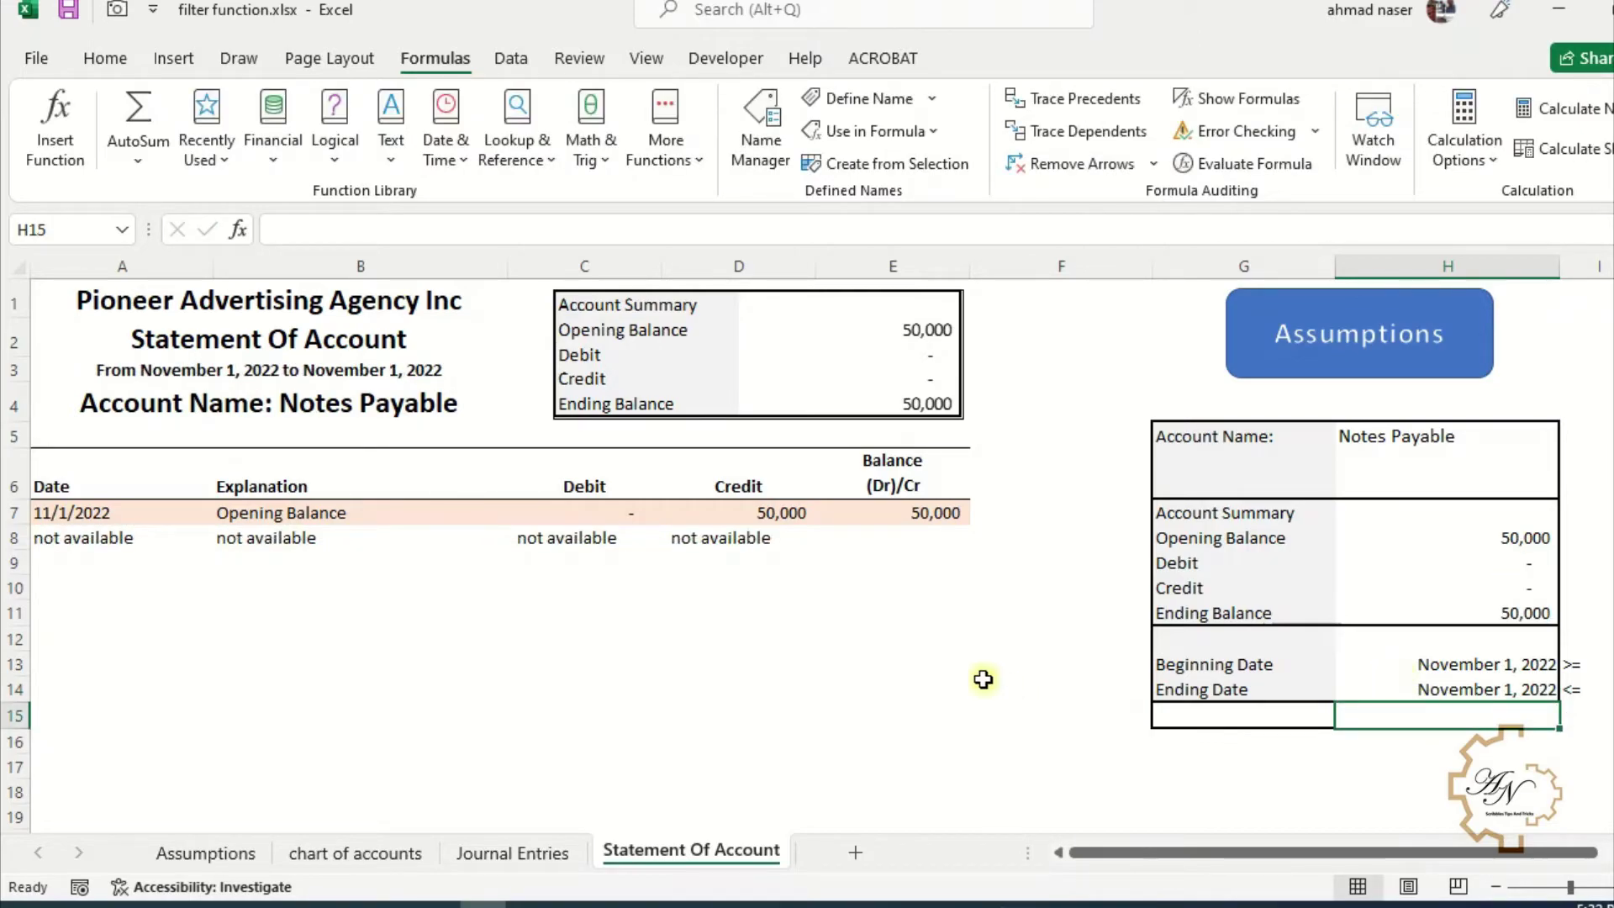
Step: Inspect the FILTER results in row 8 across the Date, Explanation, Debit and Credit columns
{"action": "left_click", "coordinate": [736, 537]}
{"action": "left_click", "coordinate": [548, 541]}
{"action": "left_click", "coordinate": [328, 536]}
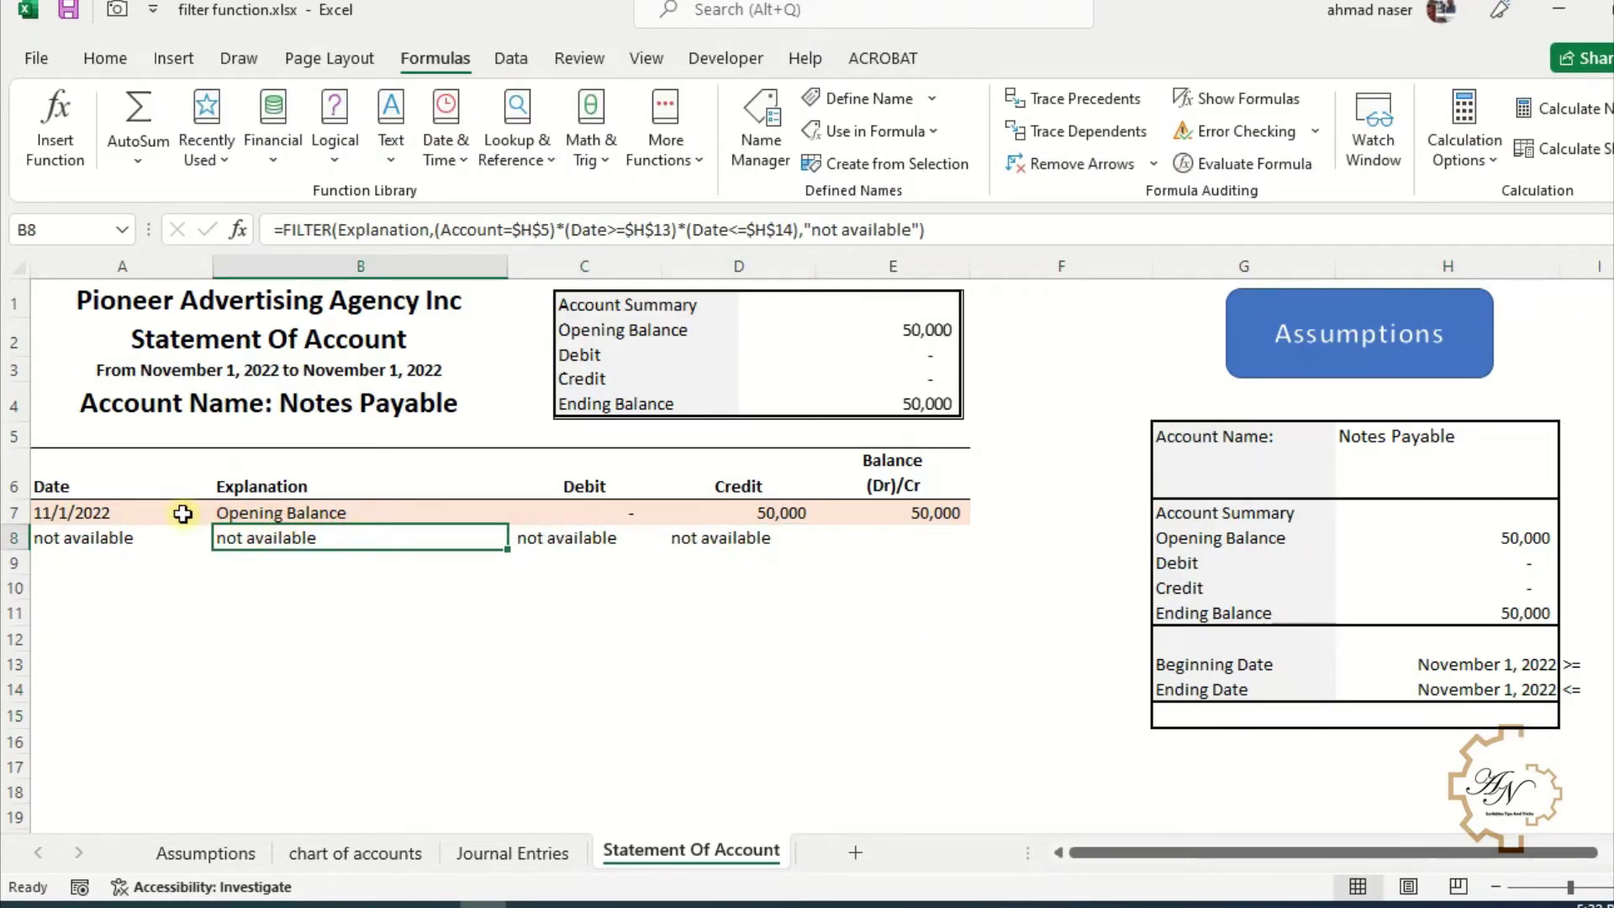
{"action": "left_click", "coordinate": [152, 545]}
{"action": "left_click", "coordinate": [270, 538]}
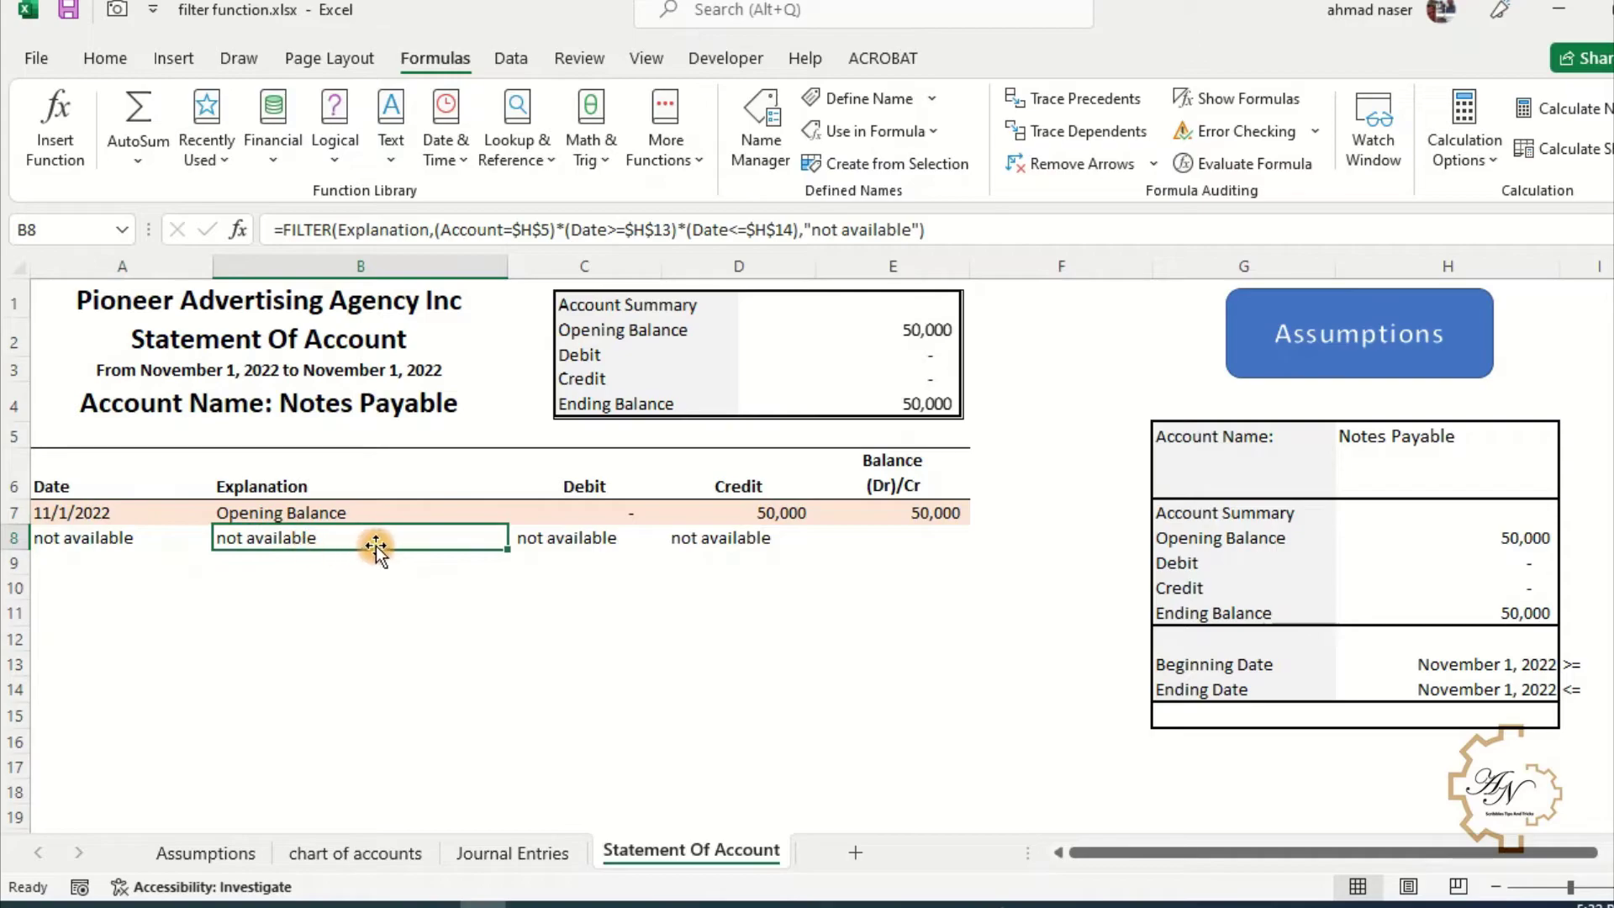
Step: Set the ending date in H14 back to December 31, 2022
{"action": "left_click", "coordinate": [1482, 694]}
{"action": "type", "text": "12"}
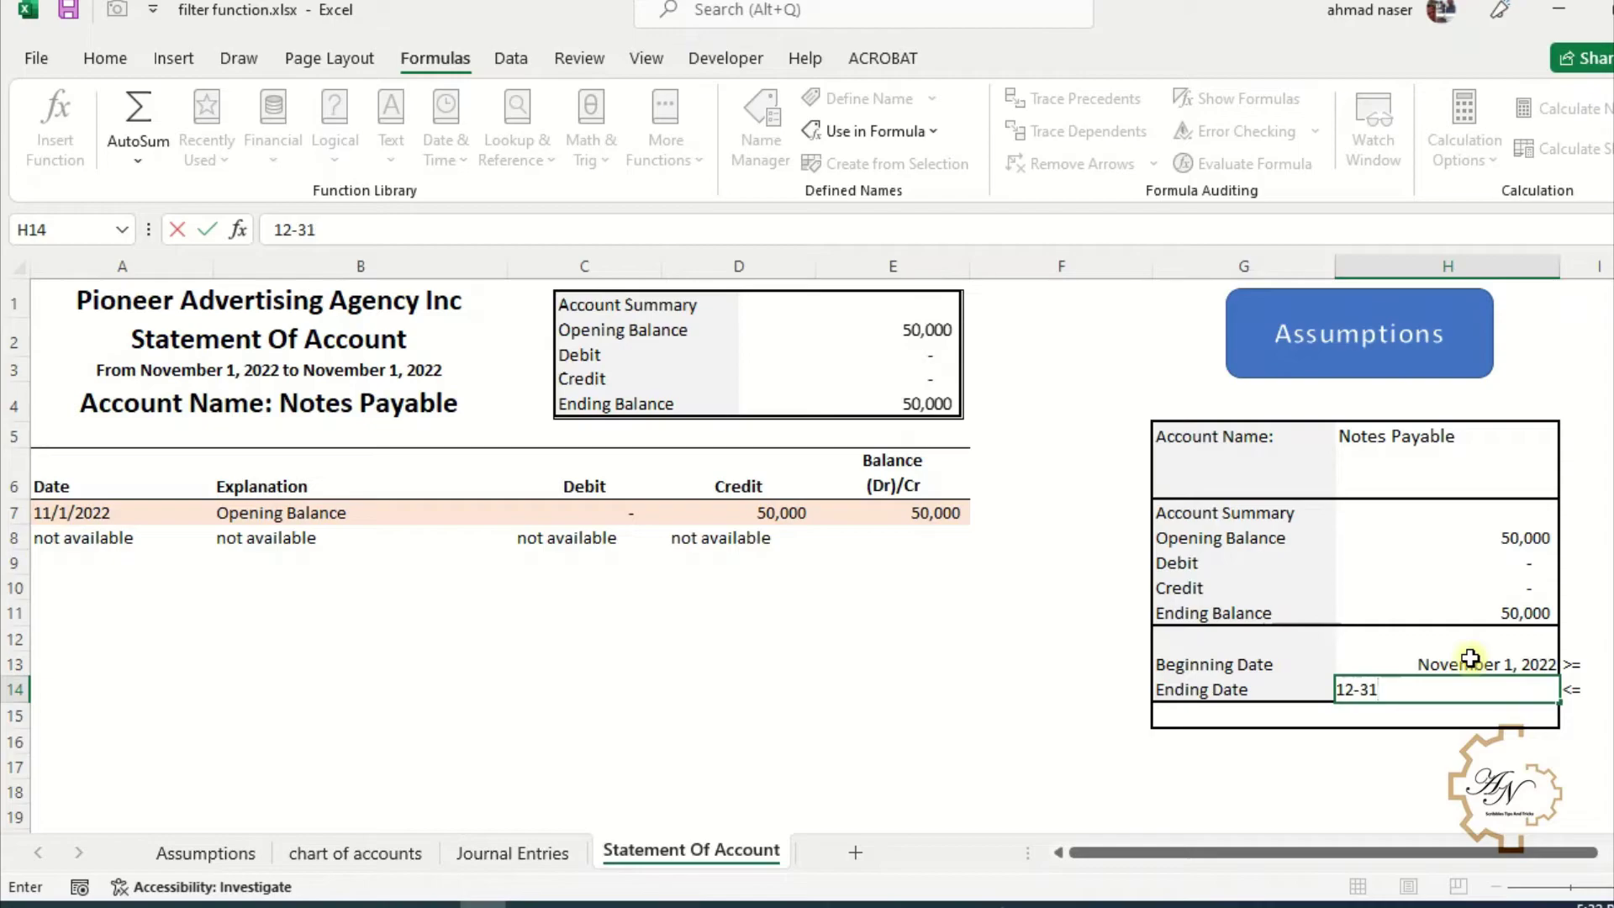
{"action": "type", "text": "-31"}
{"action": "key", "text": "Return"}
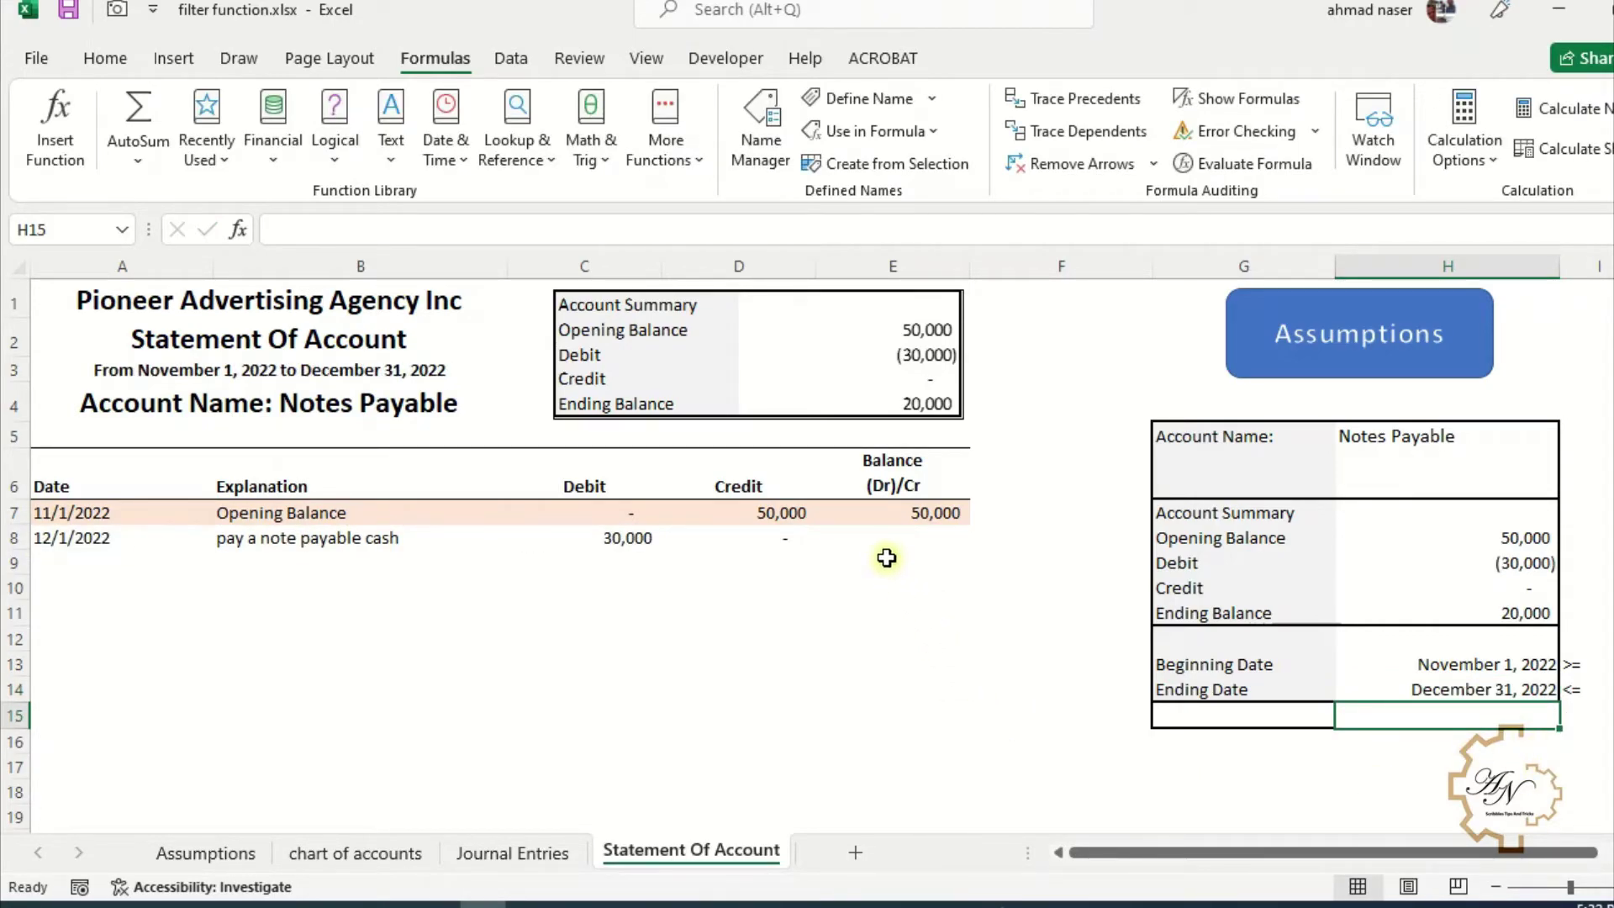
Step: Enter the running balance formula =E7-C8+D8 in E8 for the first transaction row
{"action": "left_click", "coordinate": [799, 538]}
{"action": "left_click", "coordinate": [879, 542]}
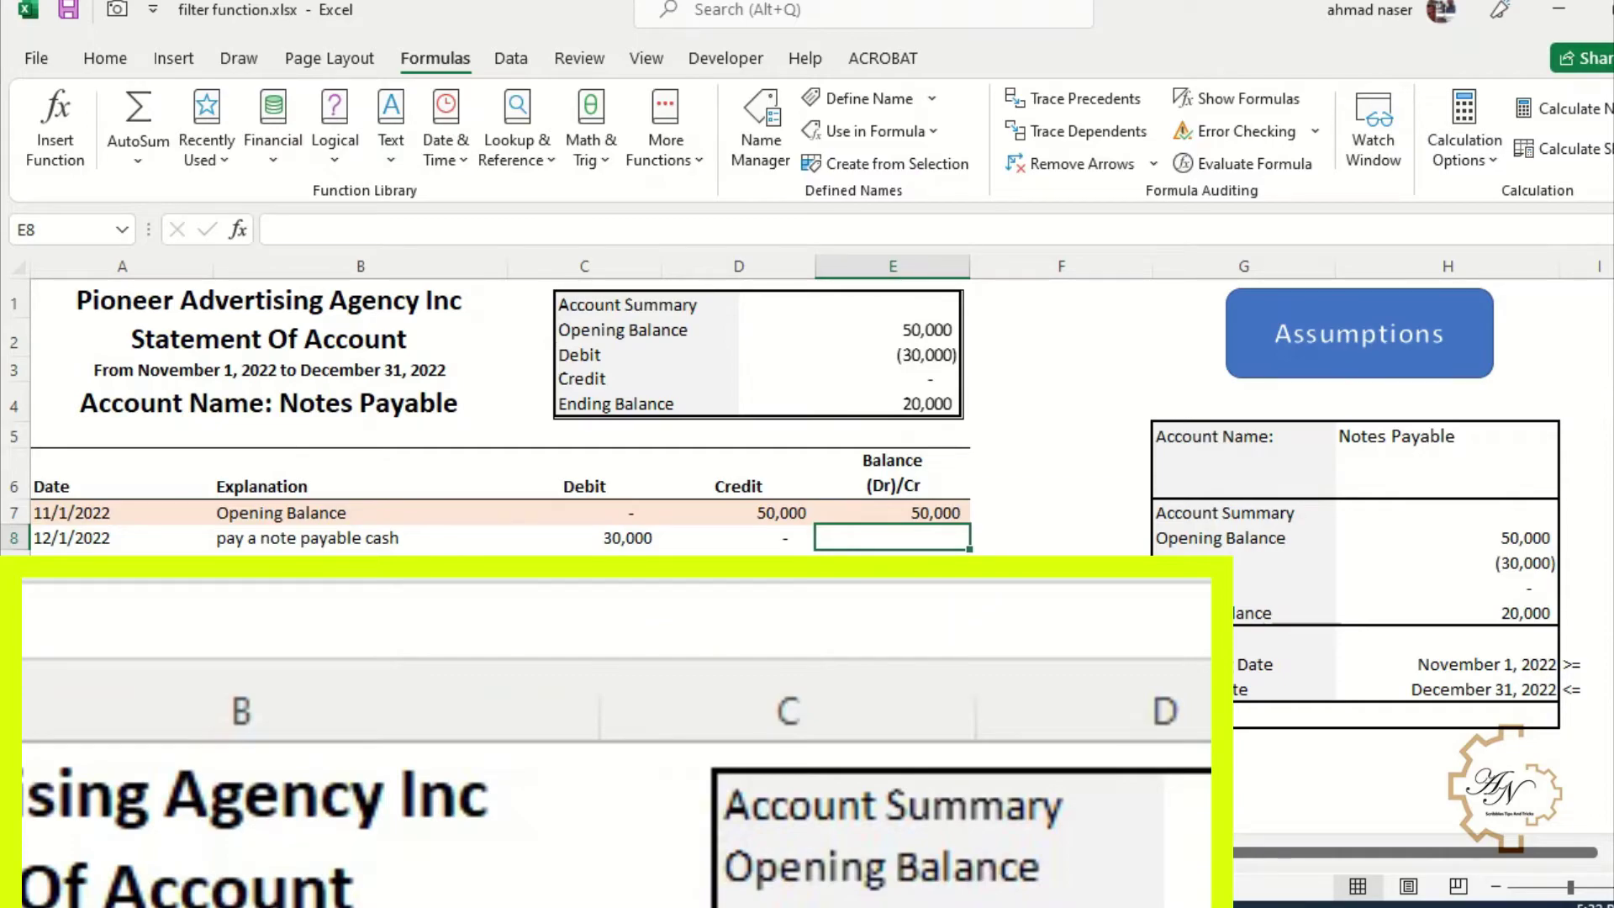
{"action": "type", "text": "="}
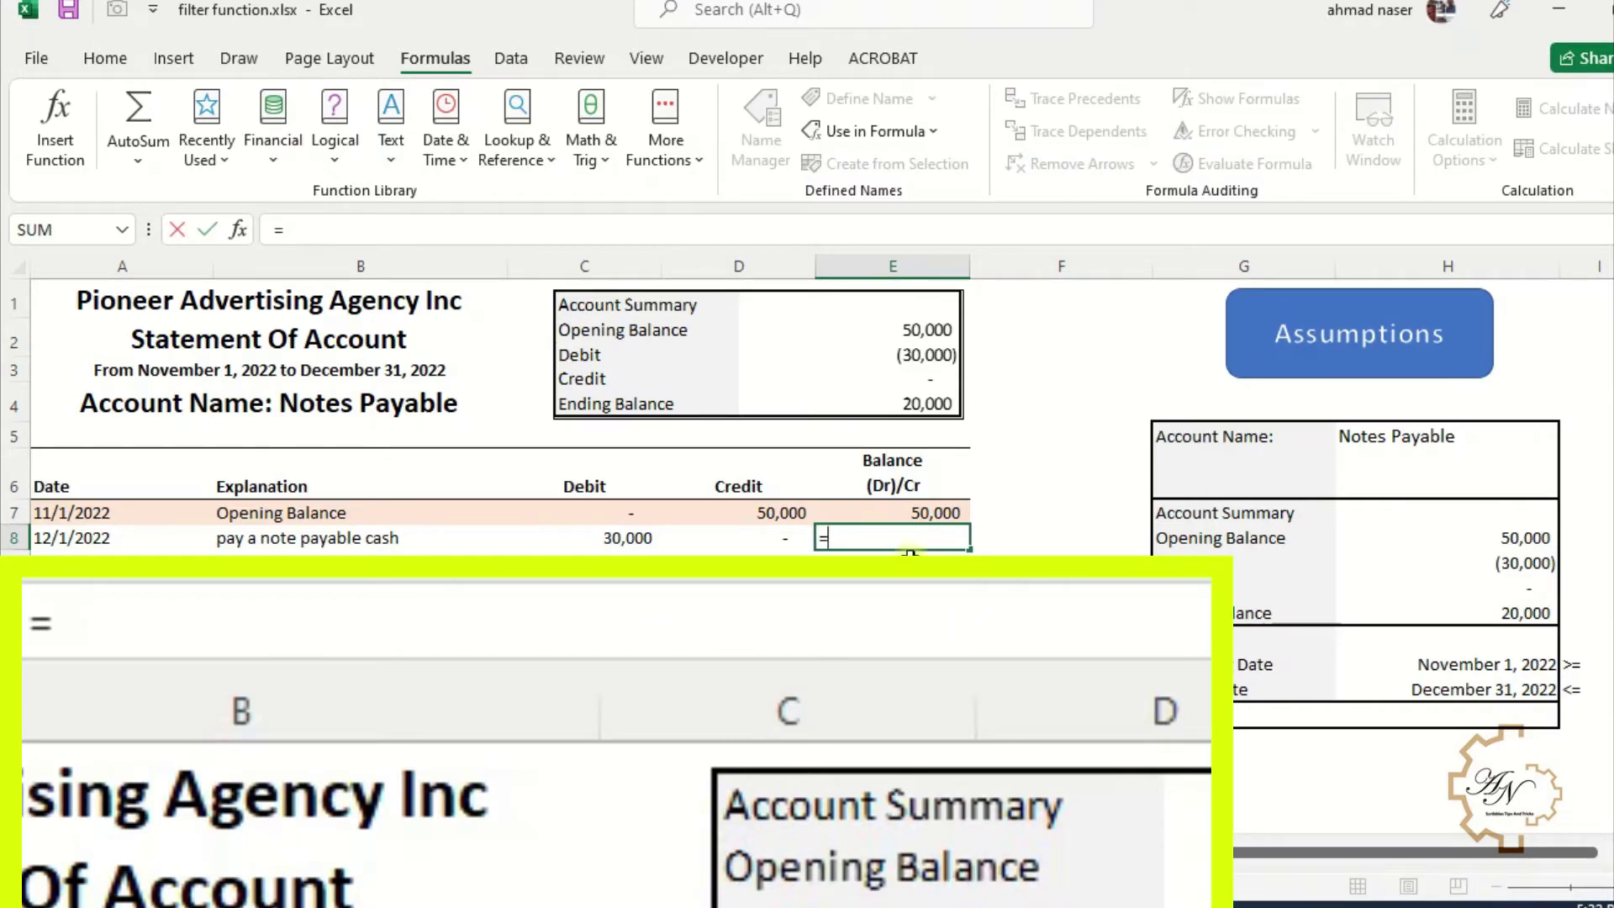
{"action": "left_click", "coordinate": [910, 510]}
{"action": "type", "text": "-"}
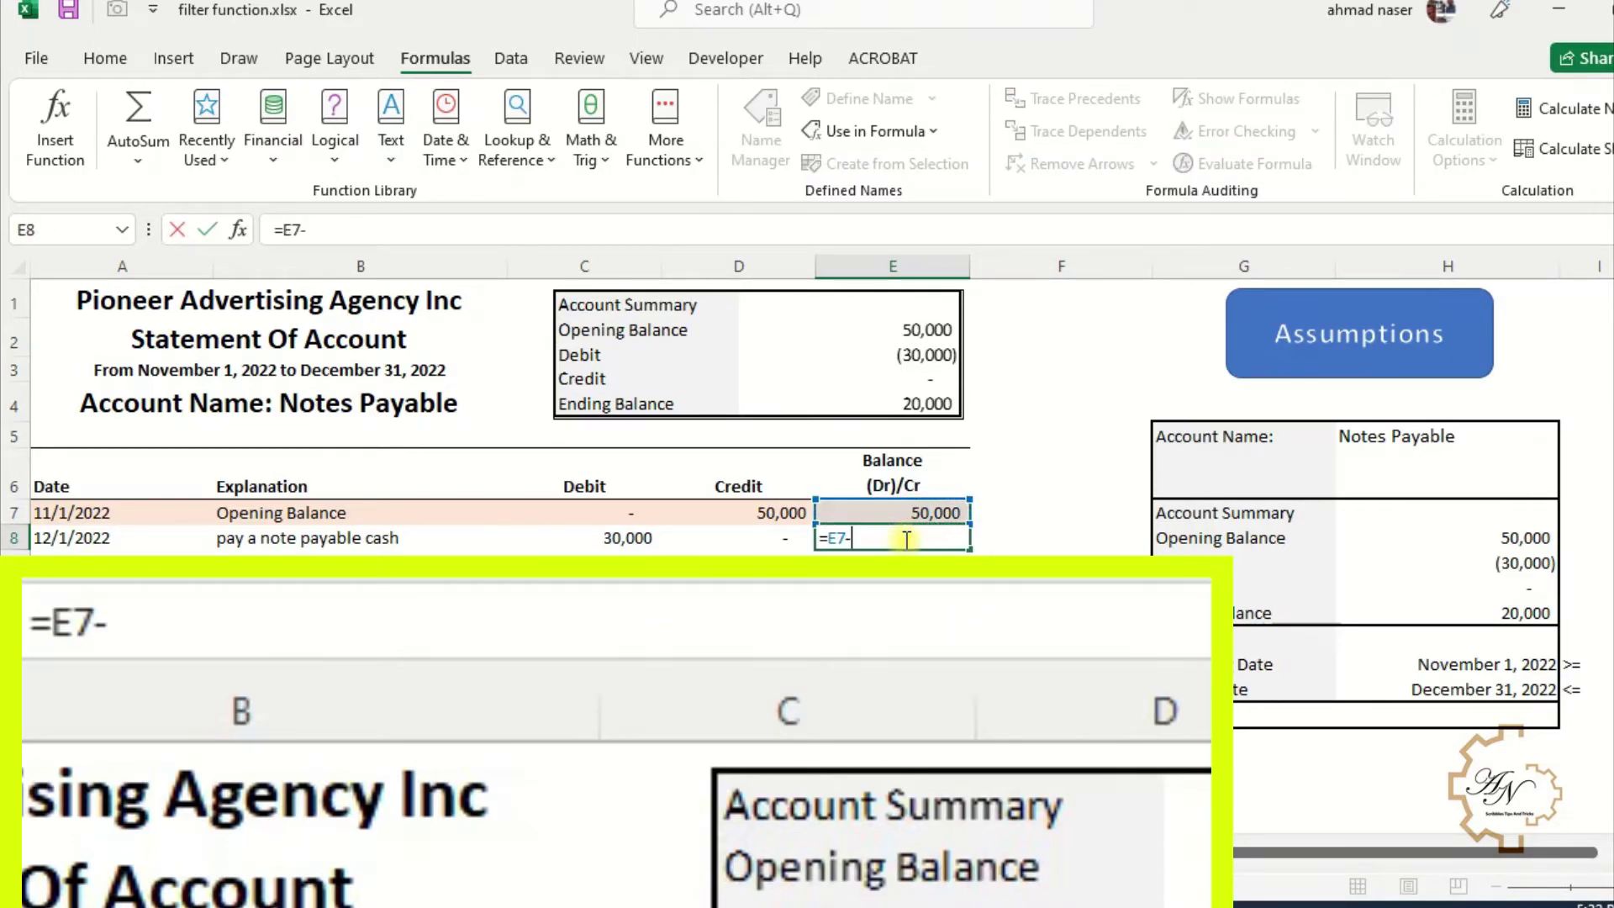
{"action": "left_click", "coordinate": [617, 538]}
{"action": "type", "text": "+"}
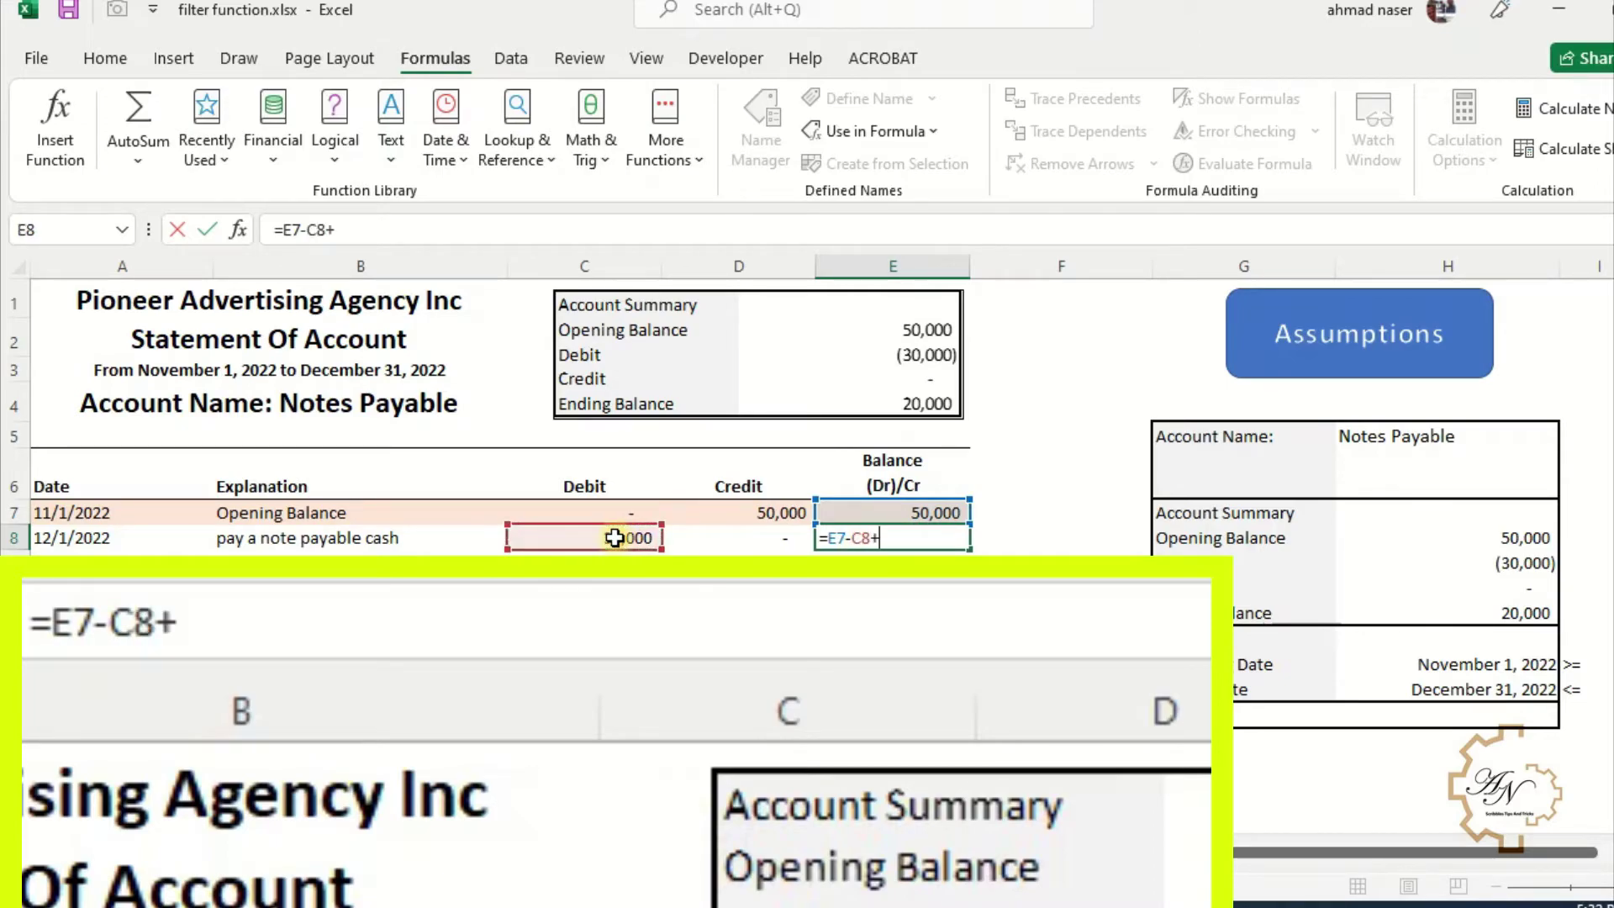
{"action": "left_click", "coordinate": [705, 538]}
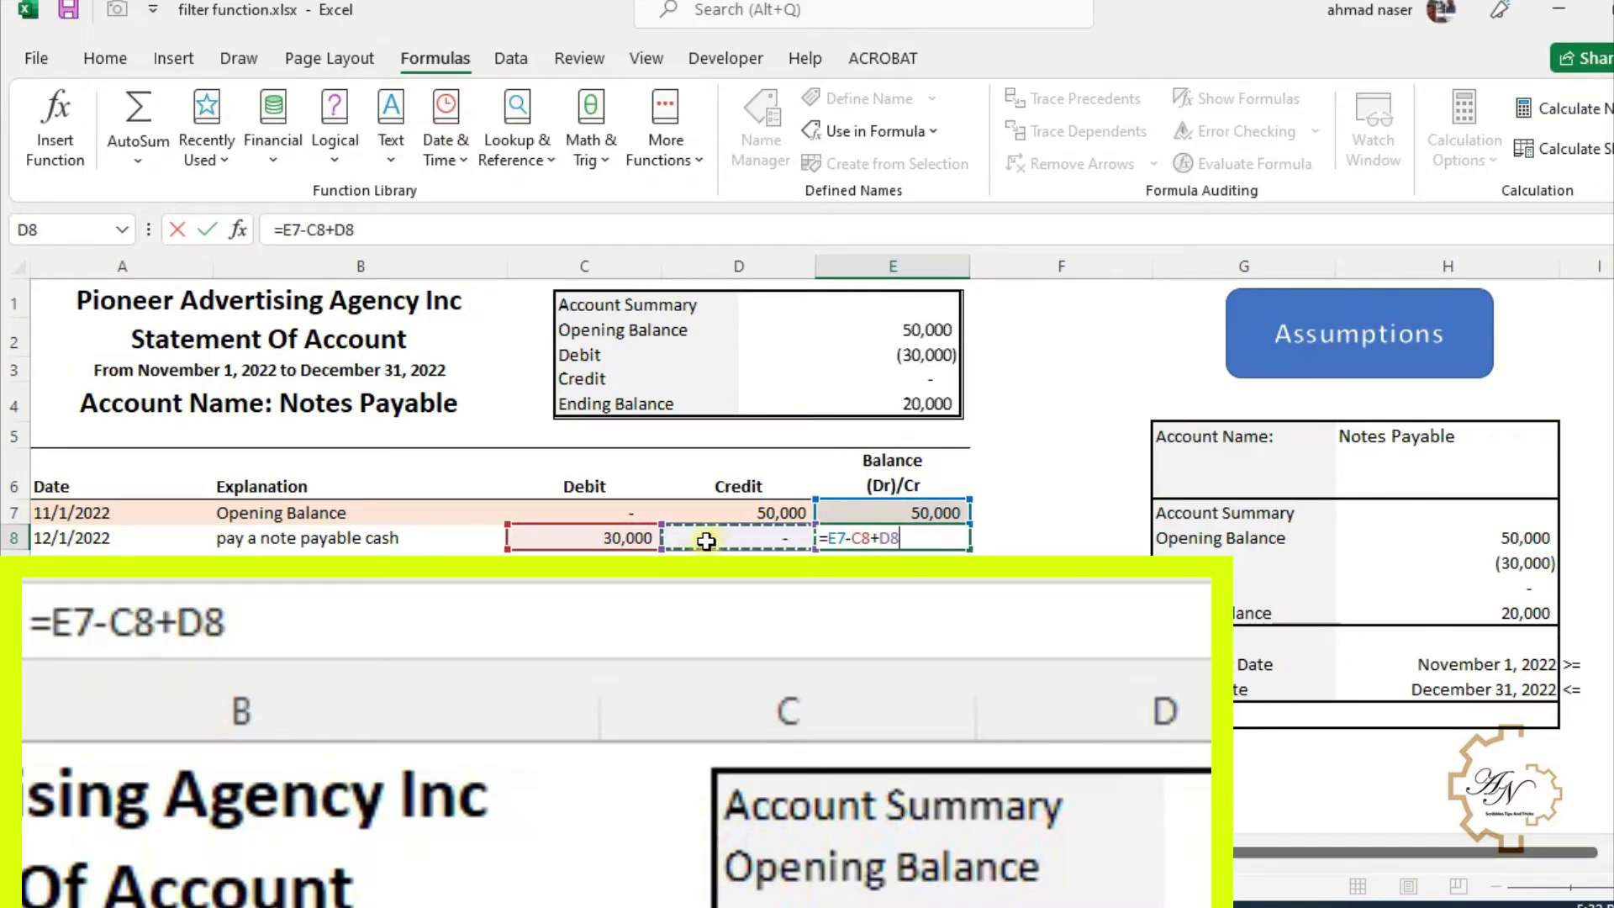
{"action": "key", "text": "Return"}
Step: Wrap the E8 running balance formula as =IFERROR(E7-C8+D8,"") and copy it down to E12
{"action": "left_click", "coordinate": [880, 538]}
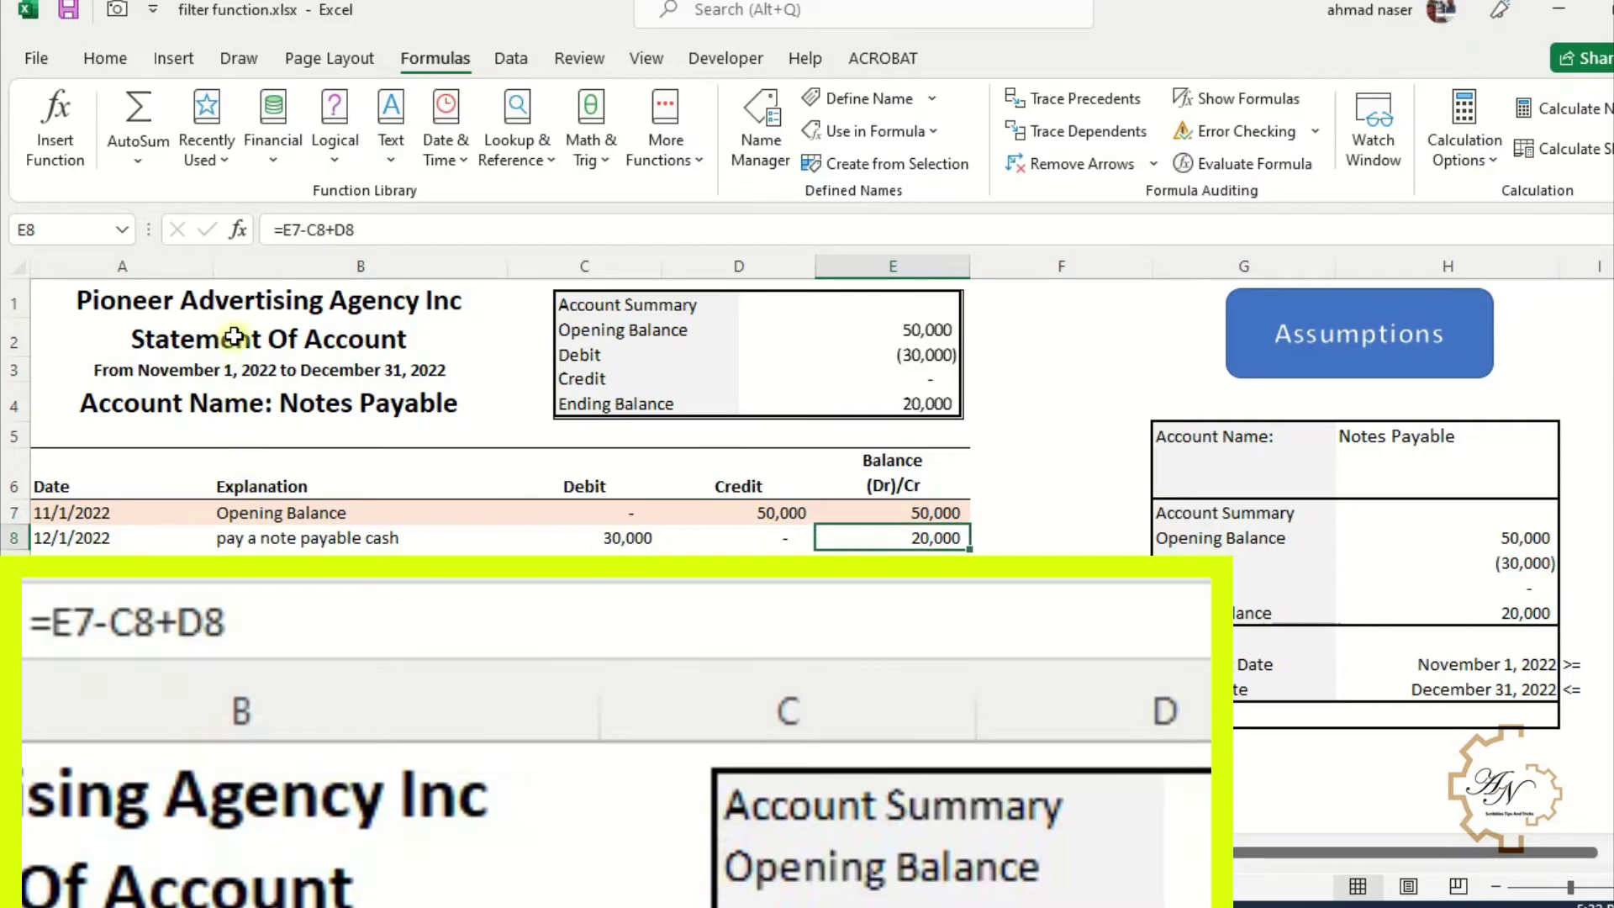
{"action": "left_click", "coordinate": [281, 229]}
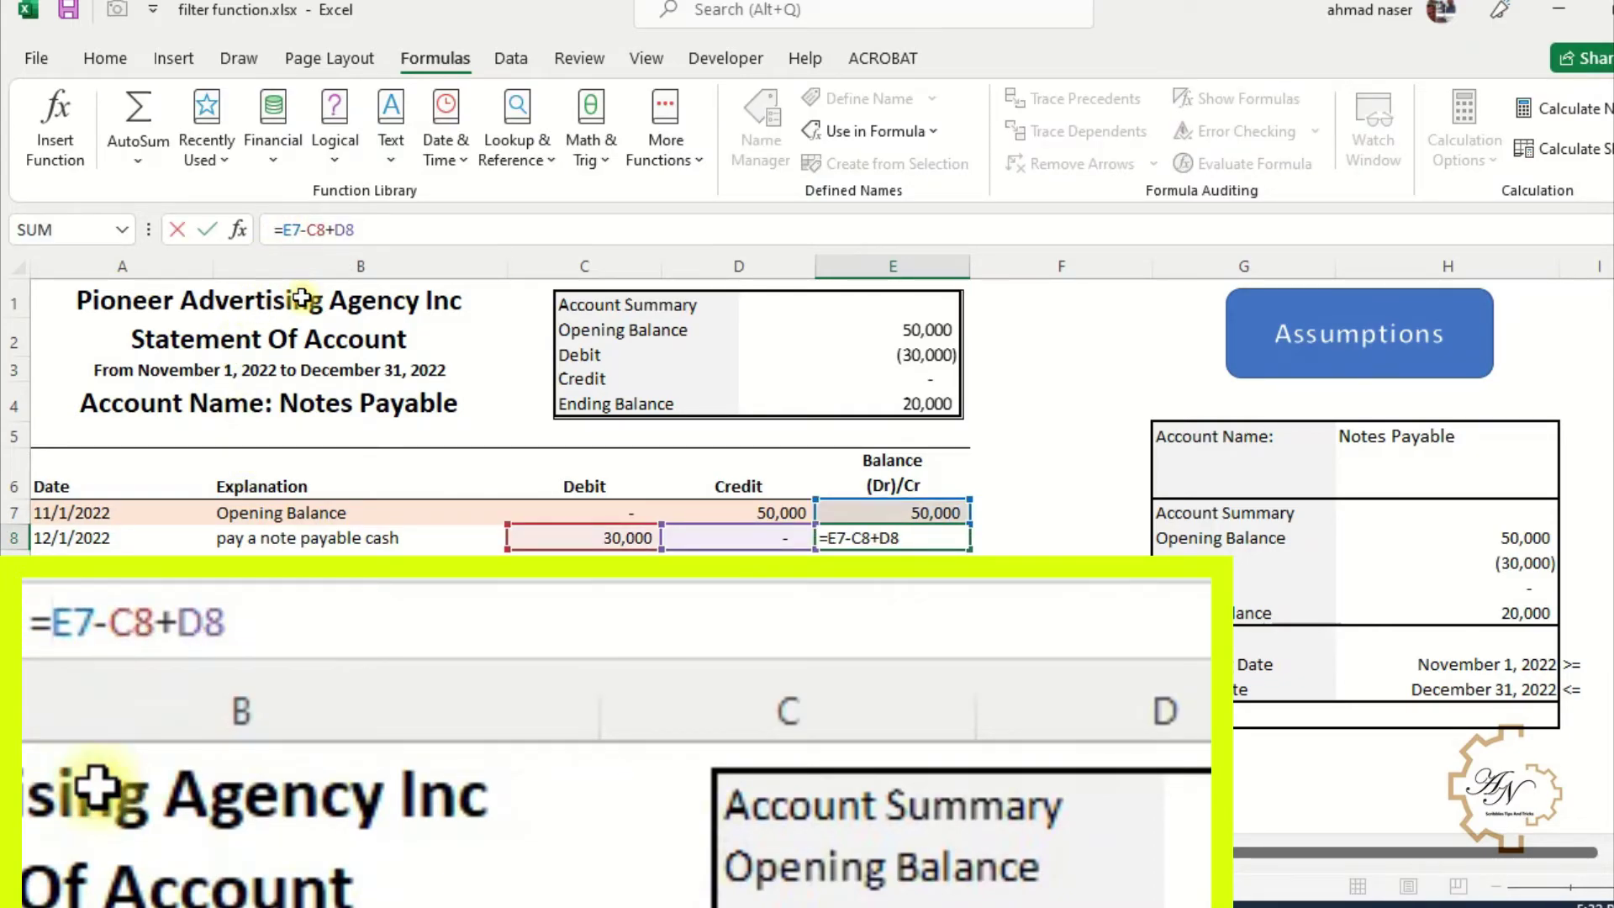
{"action": "type", "text": "IF"}
{"action": "double_click", "coordinate": [326, 298]}
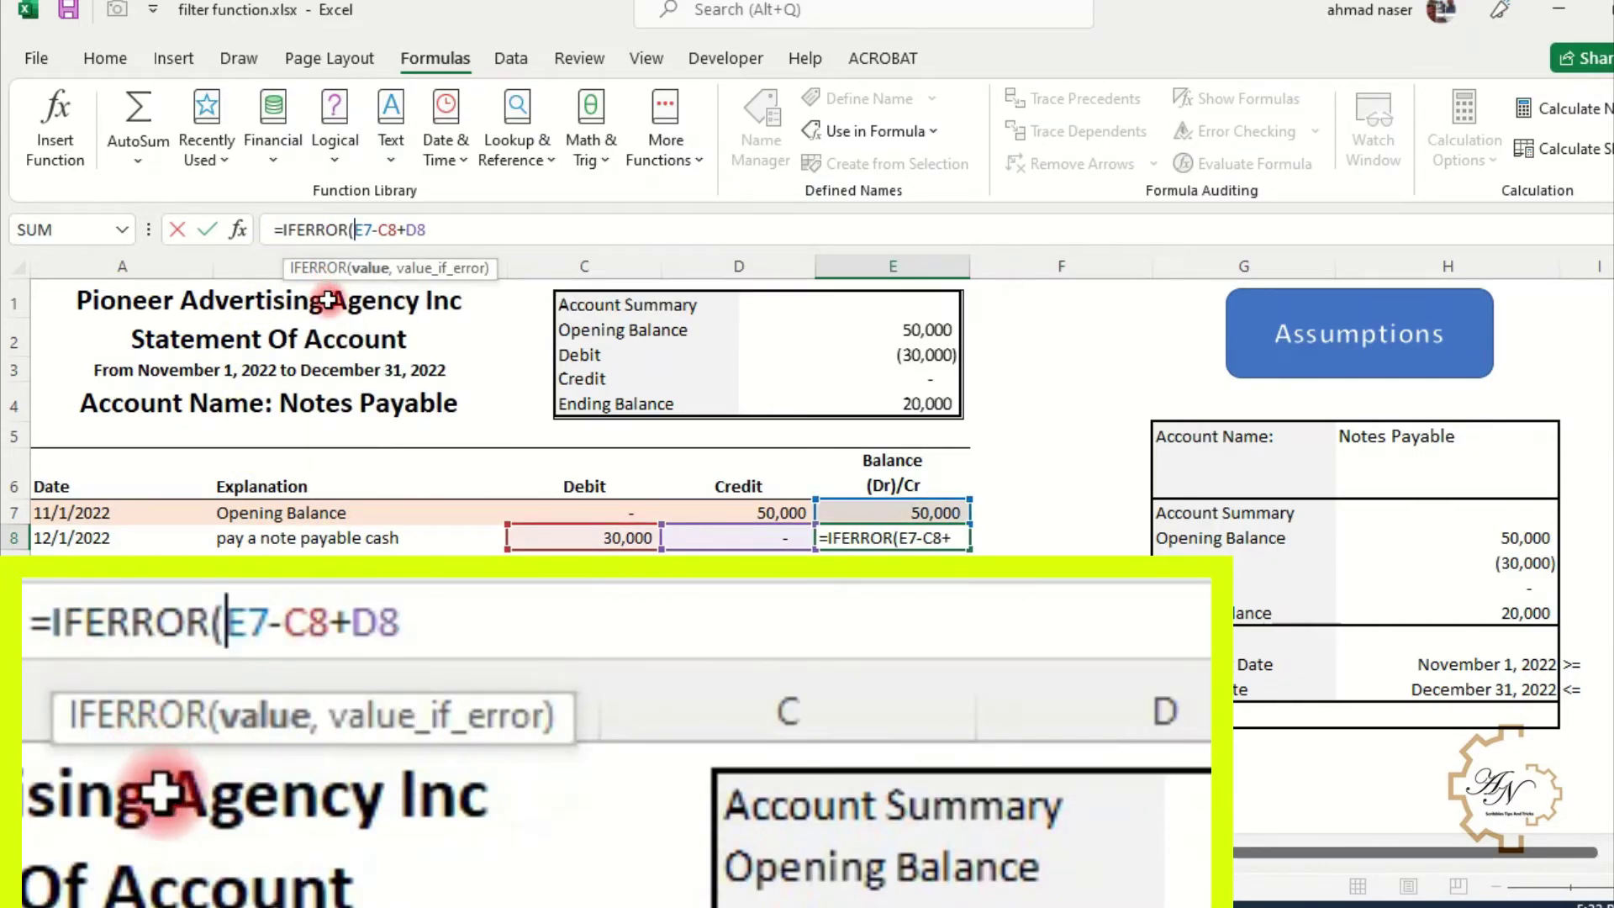
{"action": "left_click", "coordinate": [429, 230]}
{"action": "type", "text": ",\"\""}
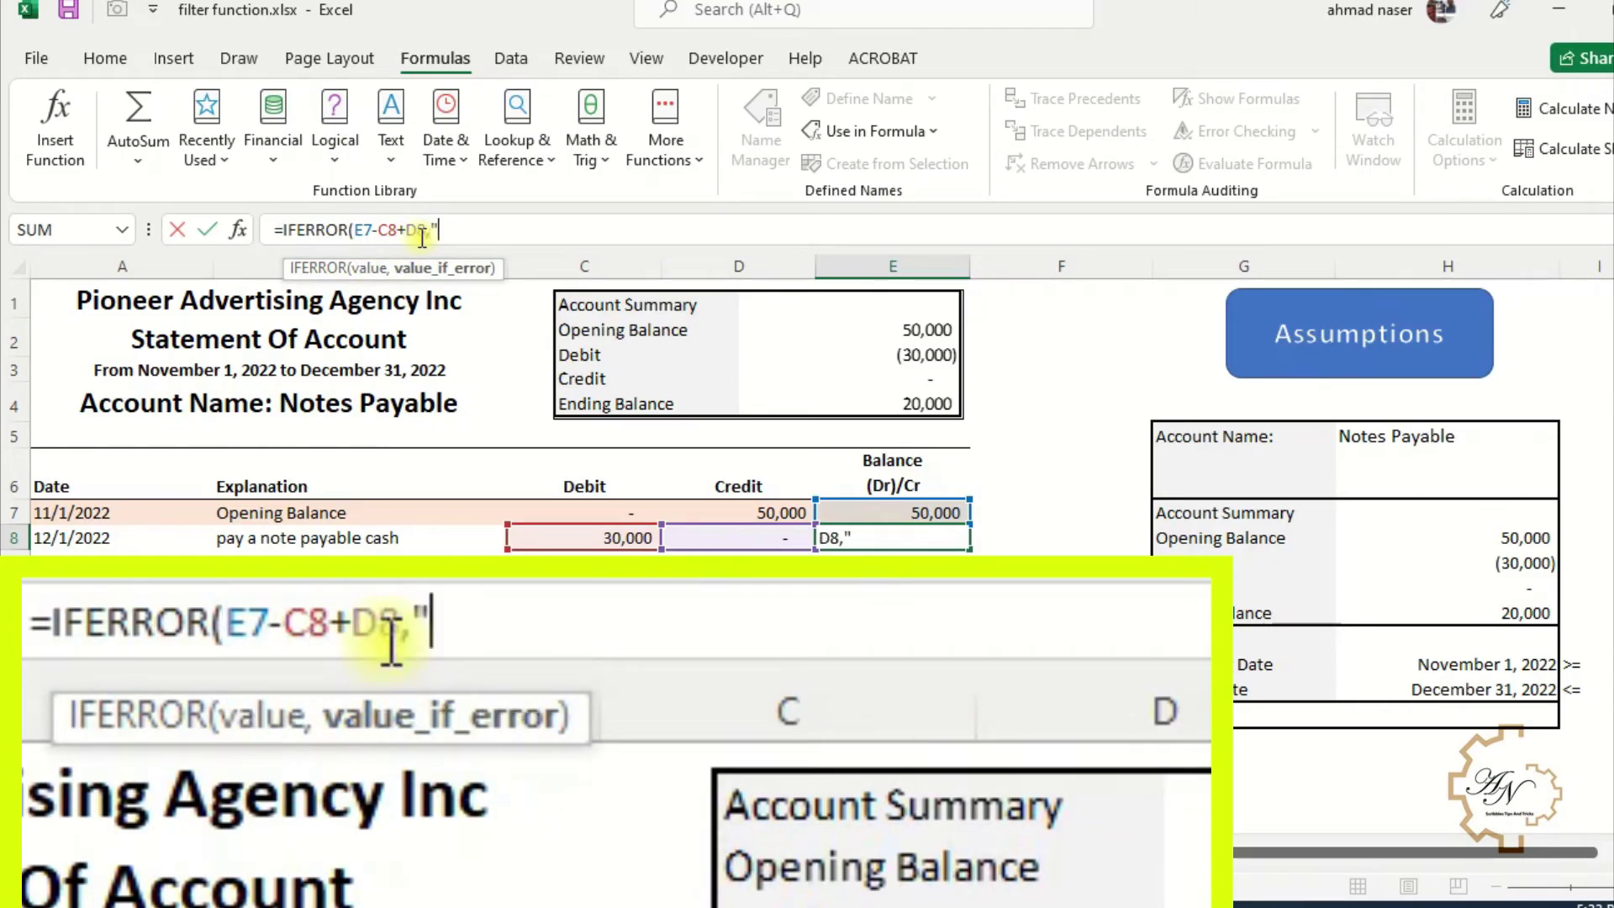
{"action": "key", "text": "Return"}
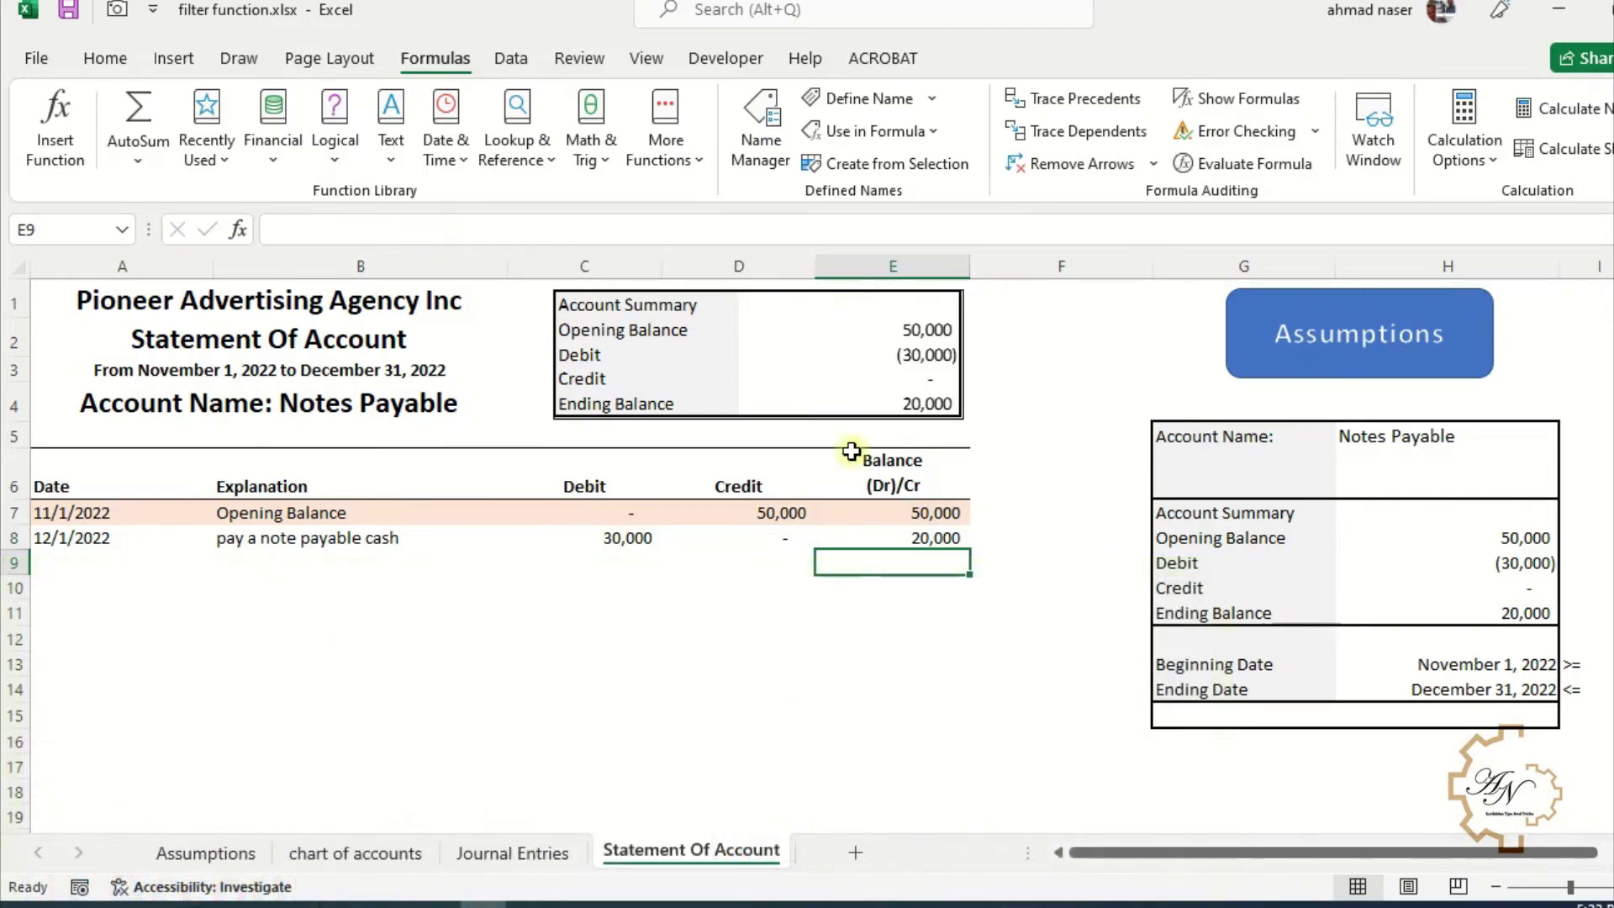
{"action": "left_click", "coordinate": [950, 542]}
{"action": "left_click_drag", "start_coordinate": [972, 554], "coordinate": [971, 643]}
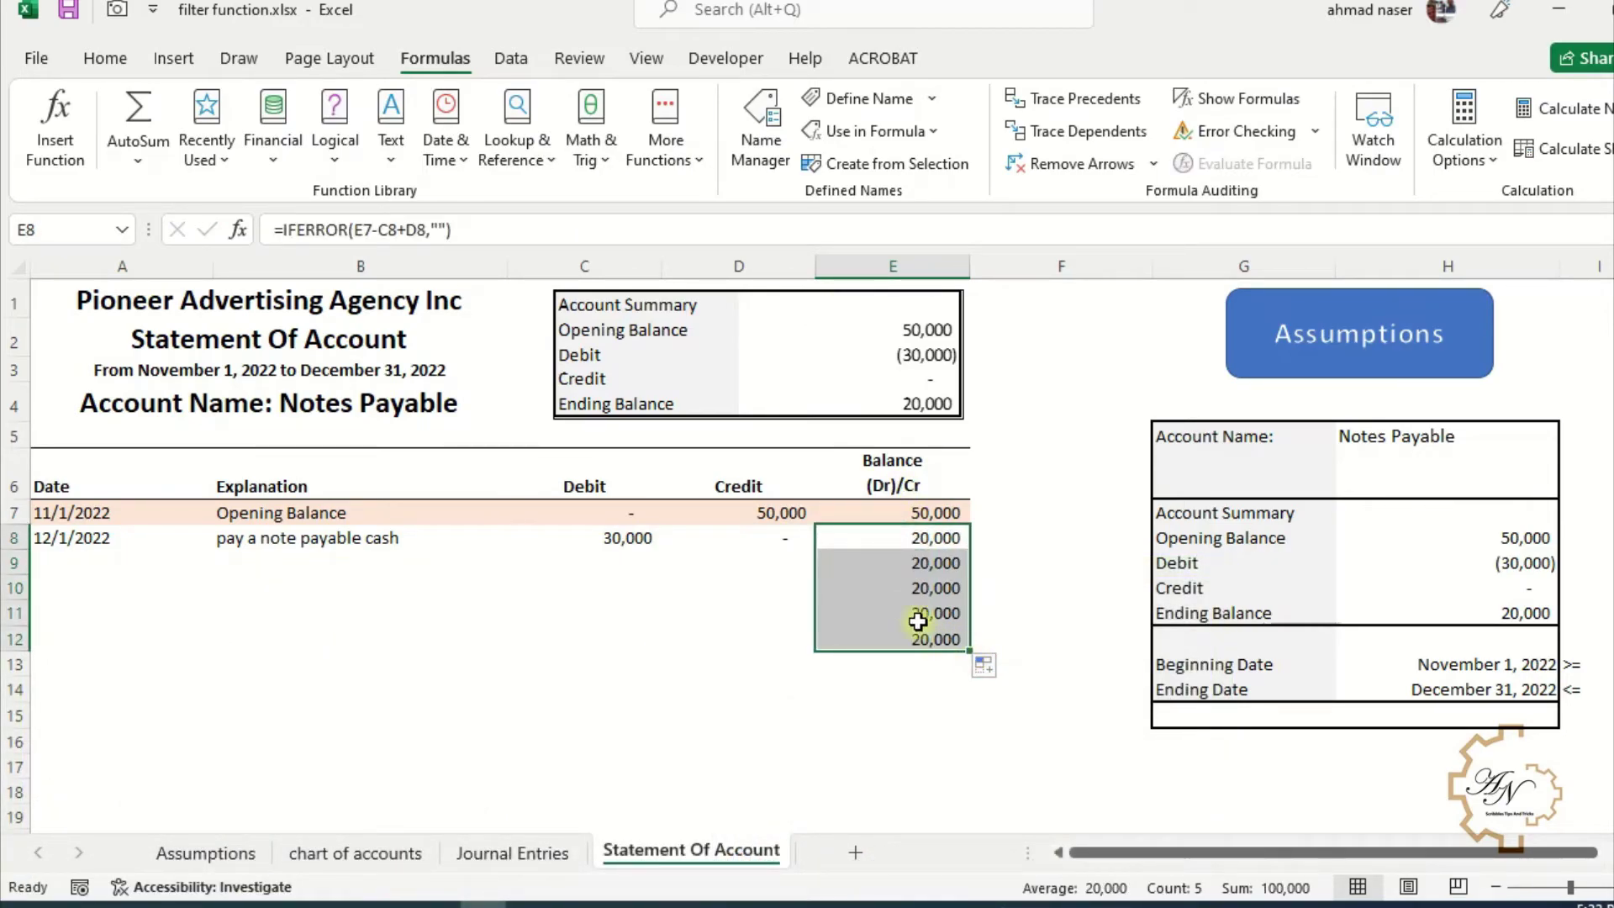
Step: Extend the E8 formula to =IF(A8="","",IFERROR(E7-C8+D8,"")) so it returns blank when the date cell is empty
{"action": "left_click", "coordinate": [918, 539]}
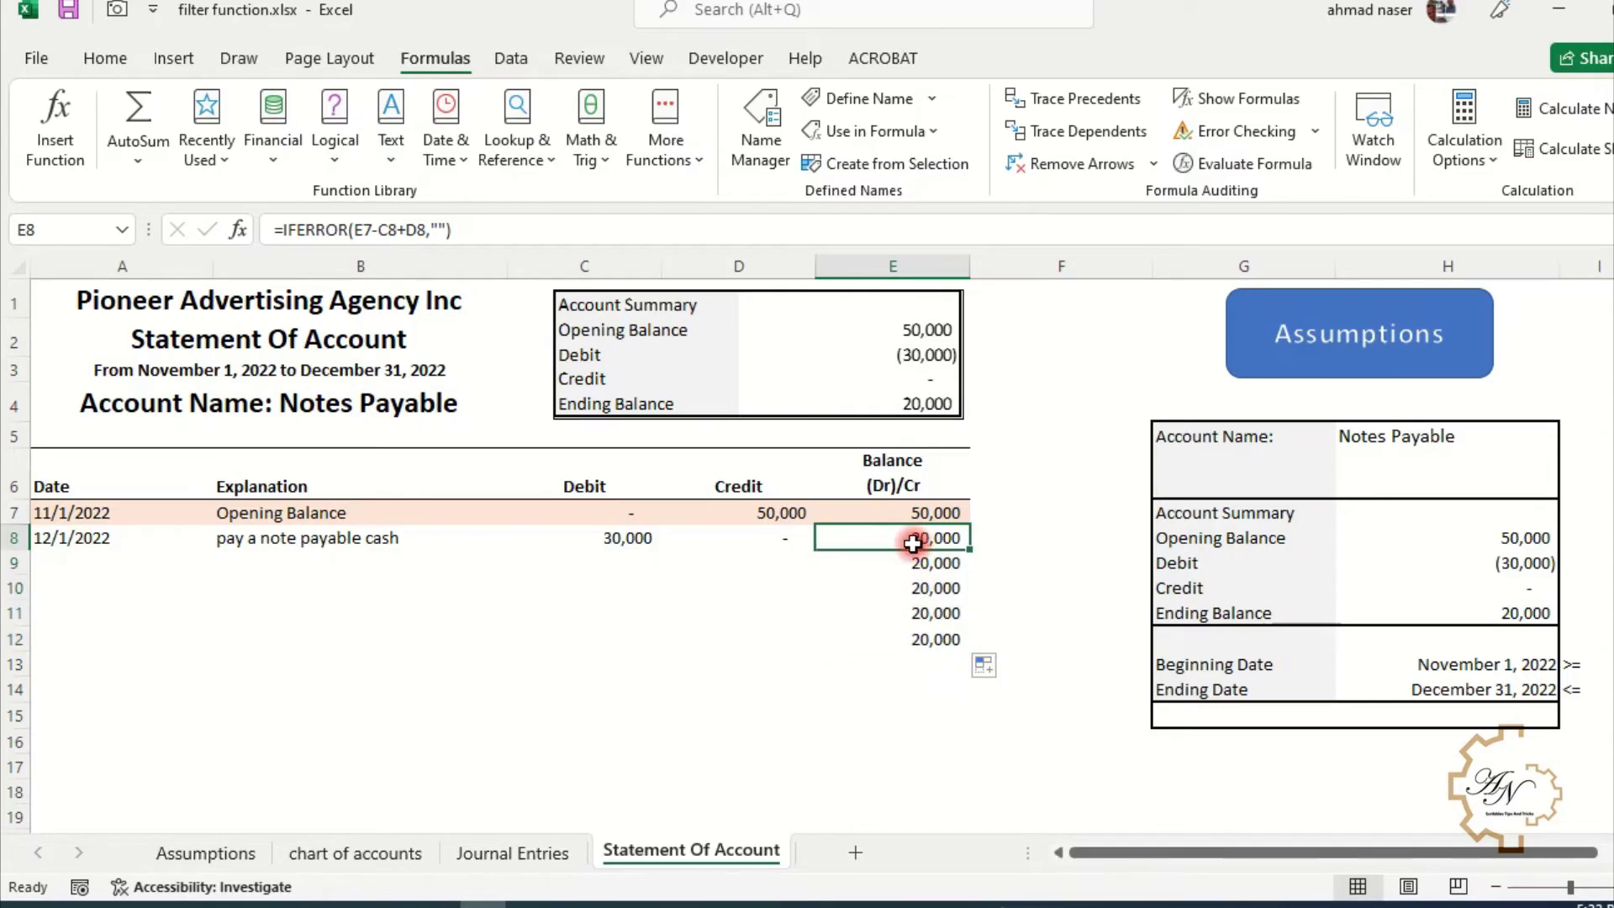
{"action": "left_click", "coordinate": [288, 228]}
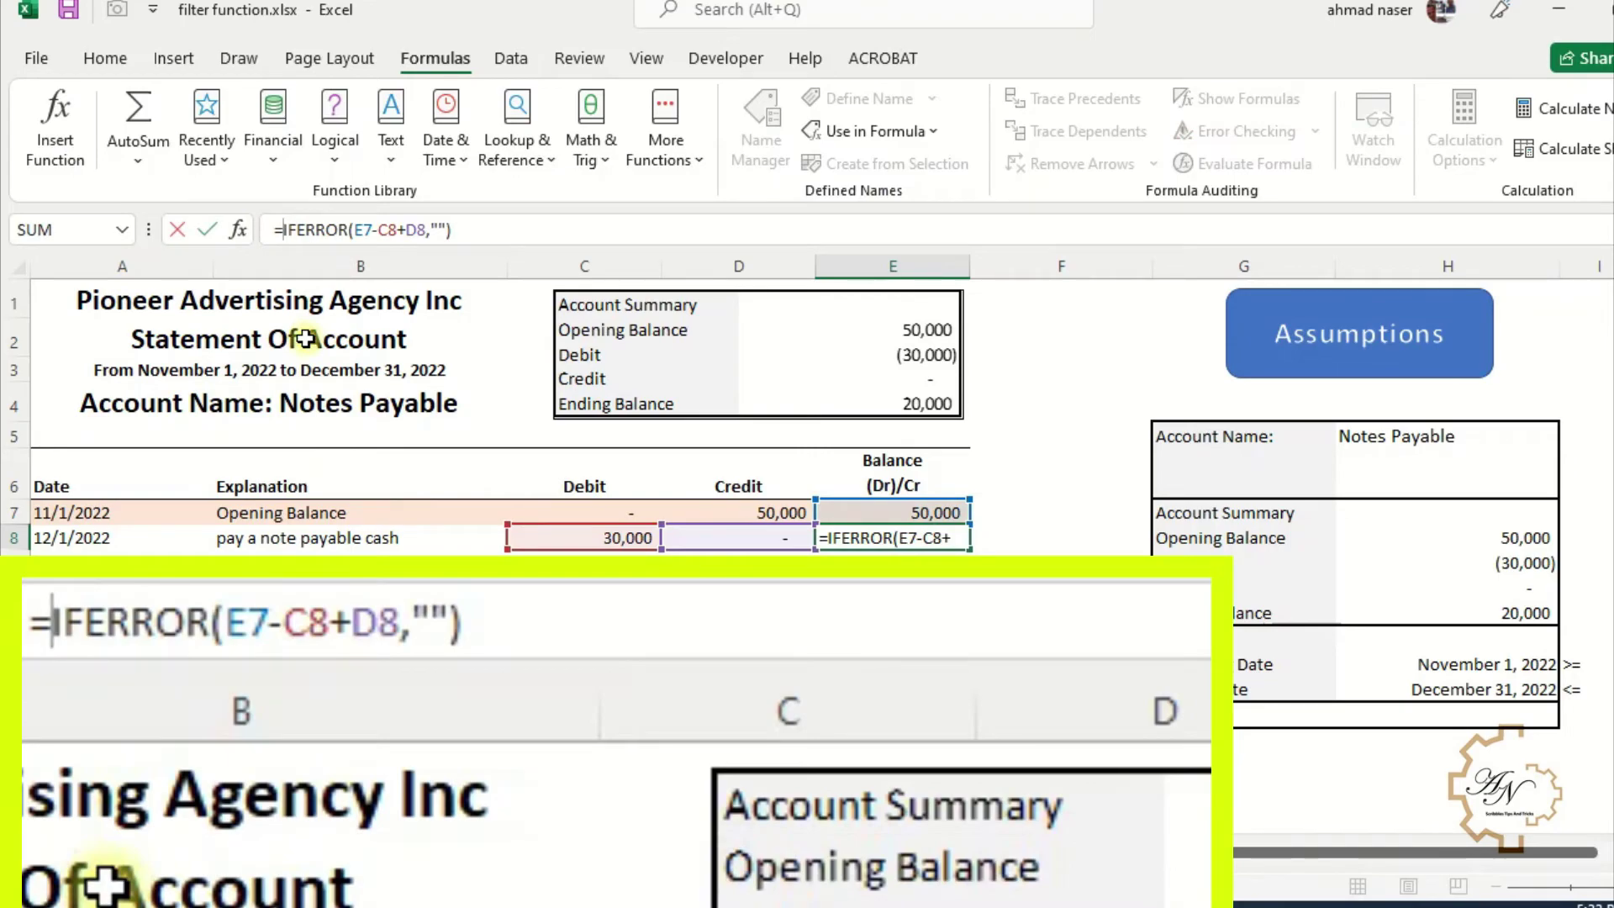
{"action": "type", "text": "if"}
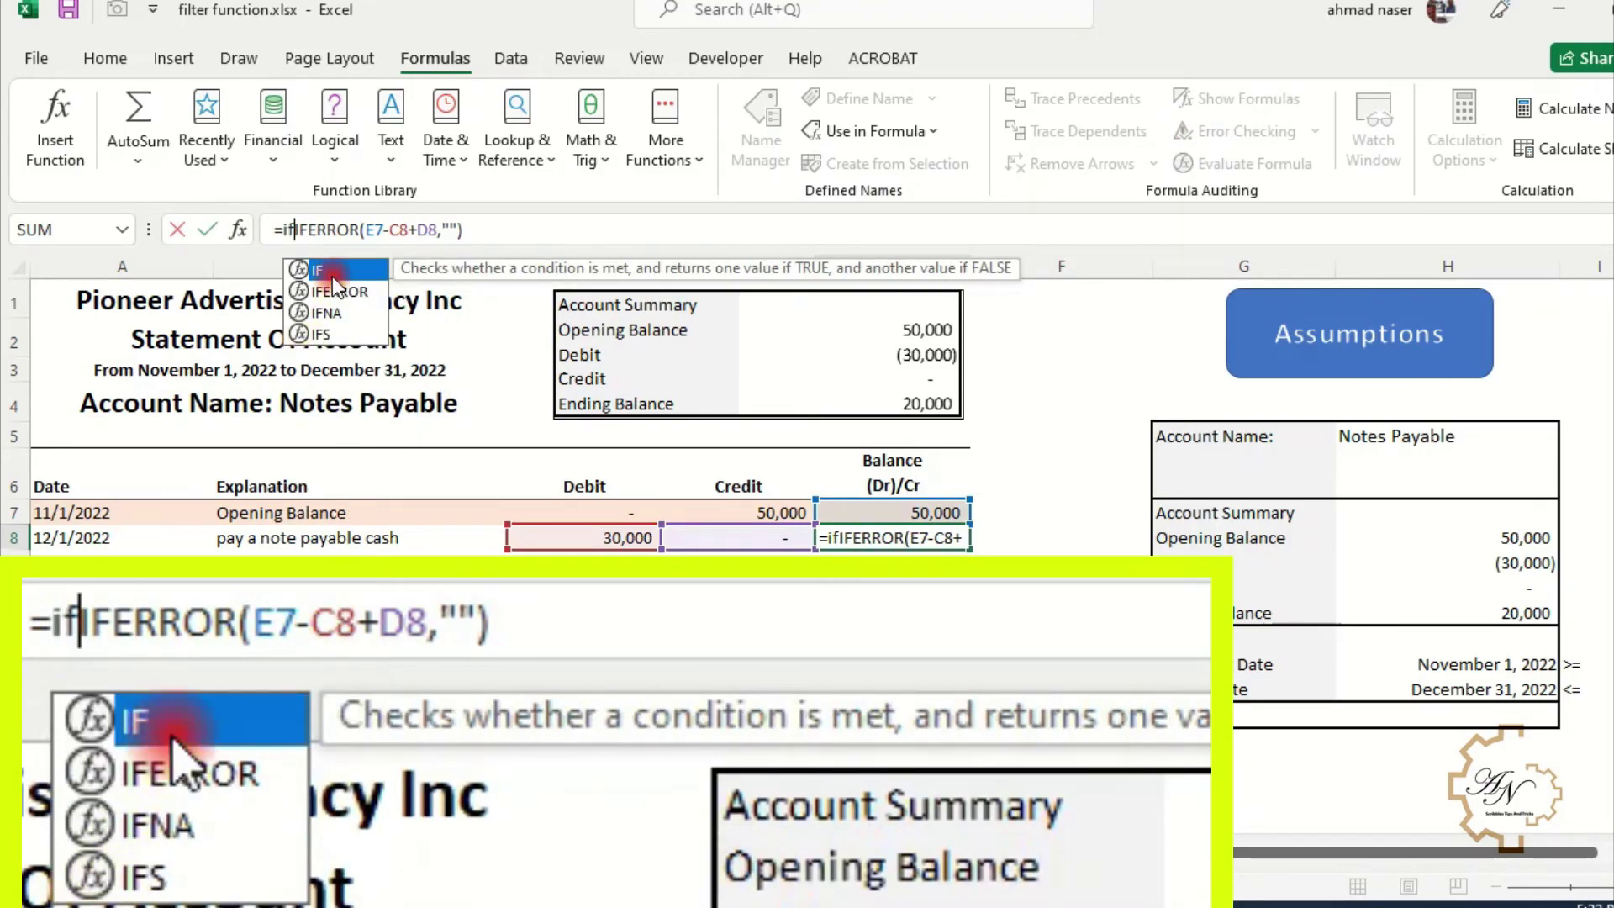
{"action": "double_click", "coordinate": [331, 273]}
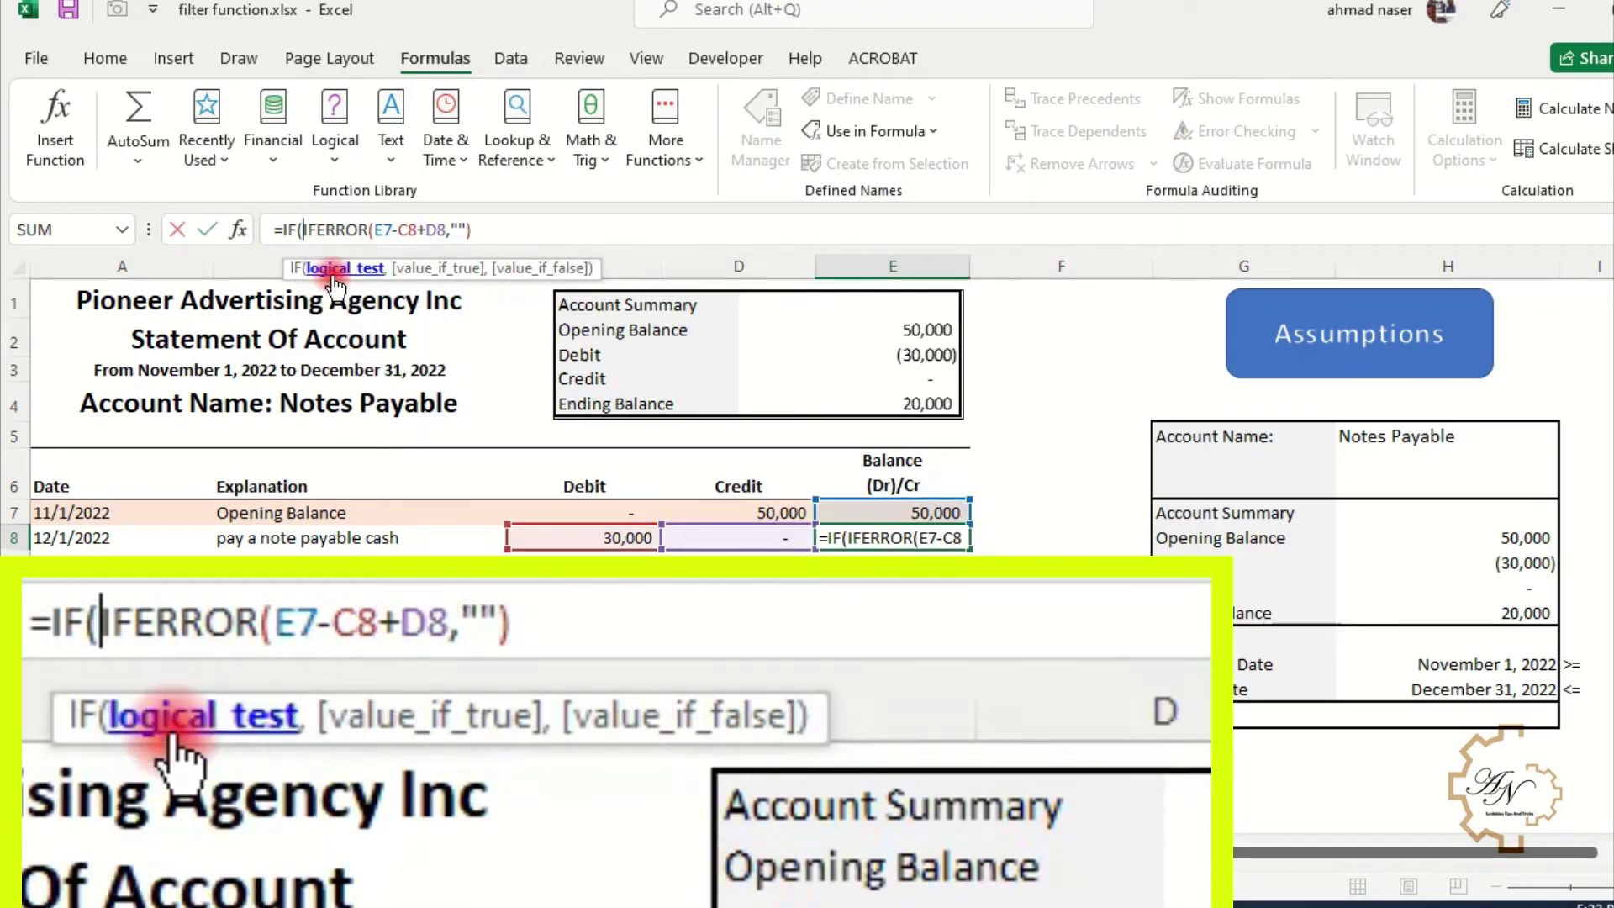
{"action": "left_click", "coordinate": [132, 536]}
{"action": "type", "text": "="}
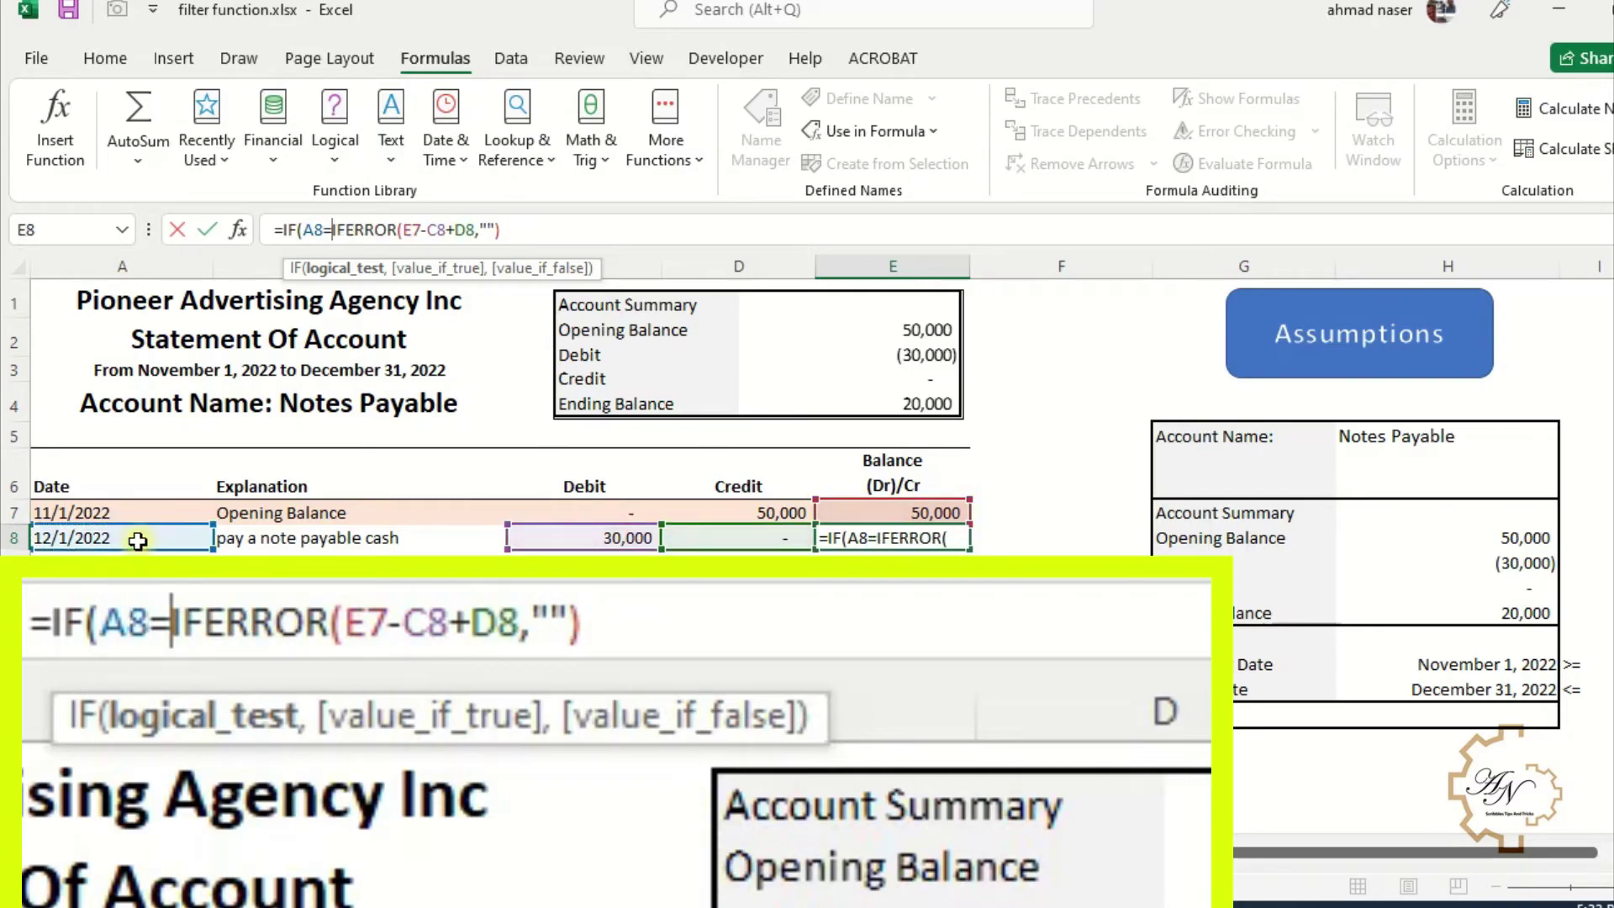
{"action": "type", "text": "\"\""}
{"action": "type", "text": ",\"\""}
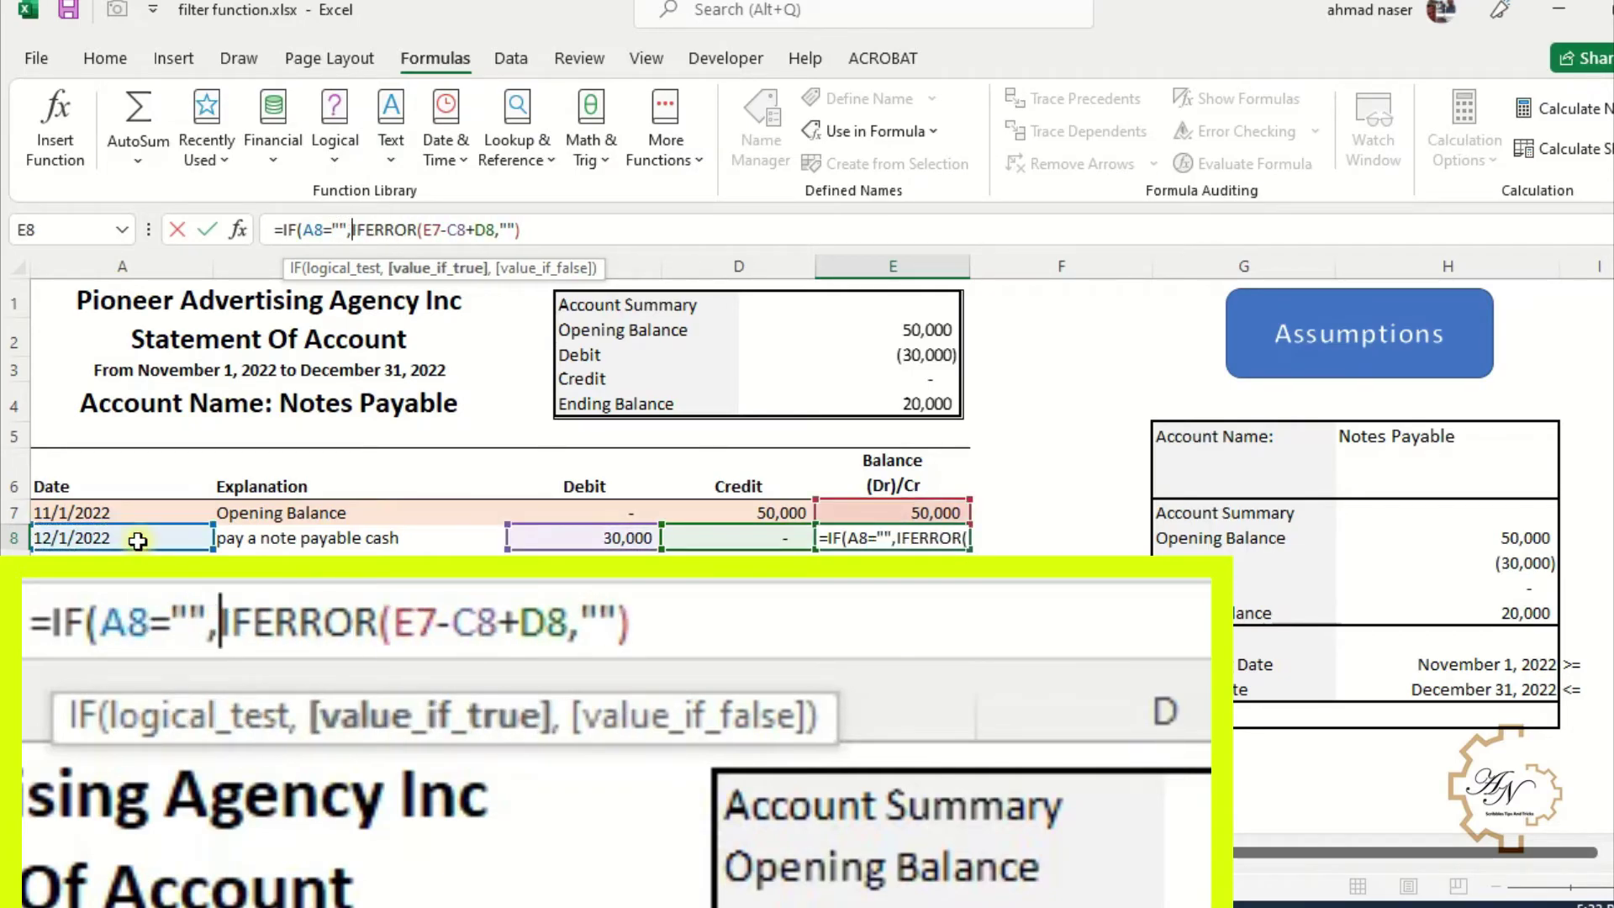
{"action": "type", "text": ","}
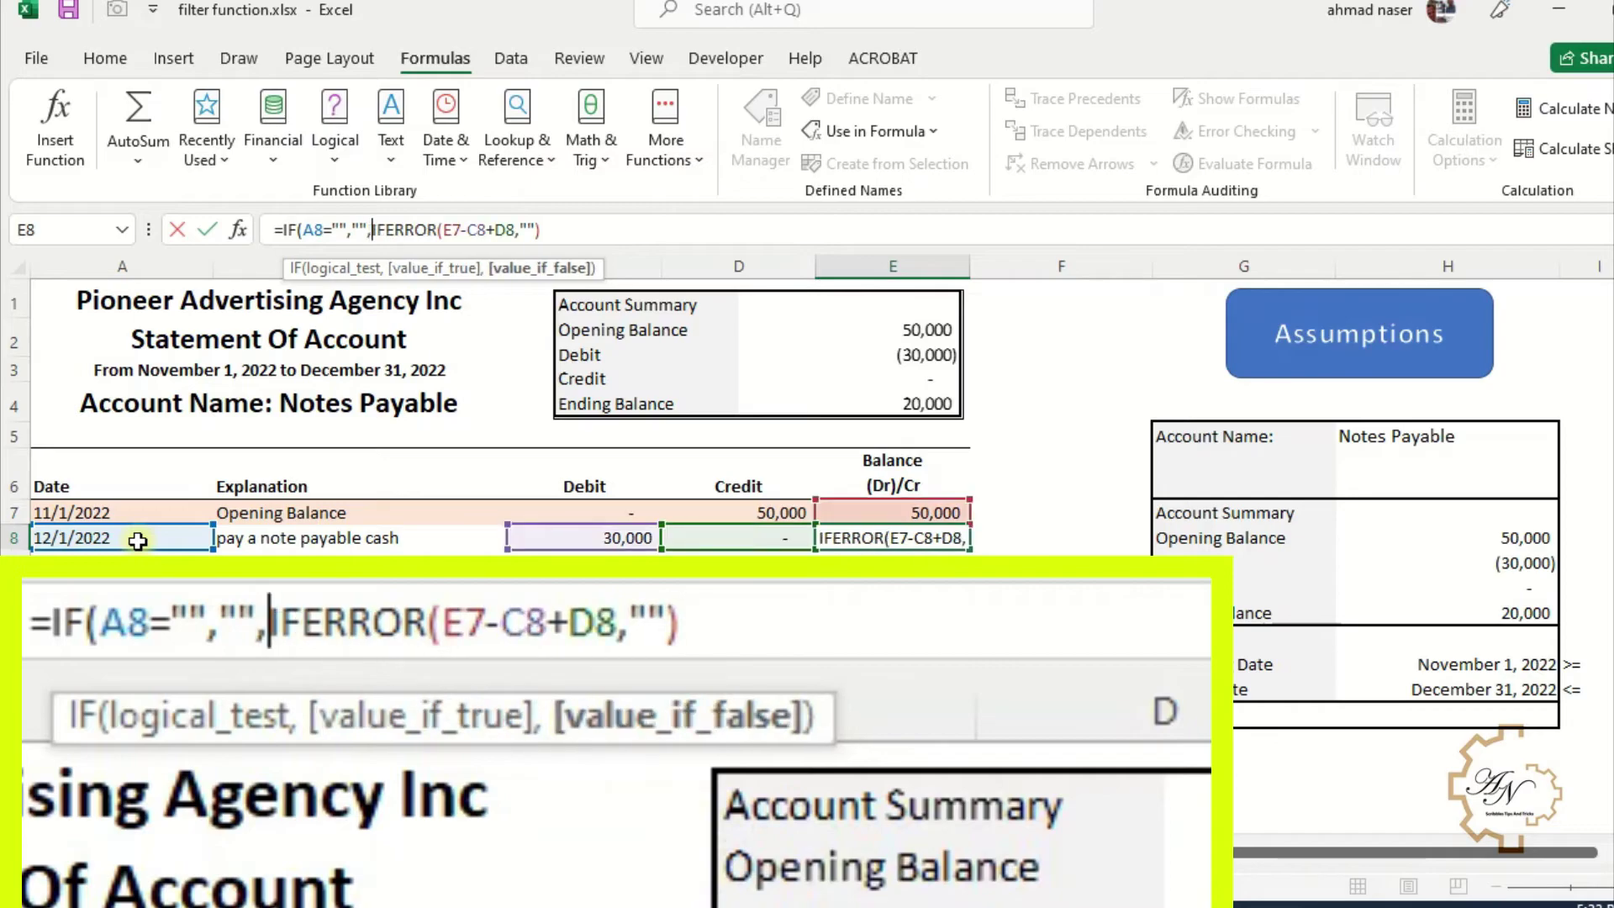
{"action": "key", "text": "Return"}
{"action": "key", "text": "Return"}
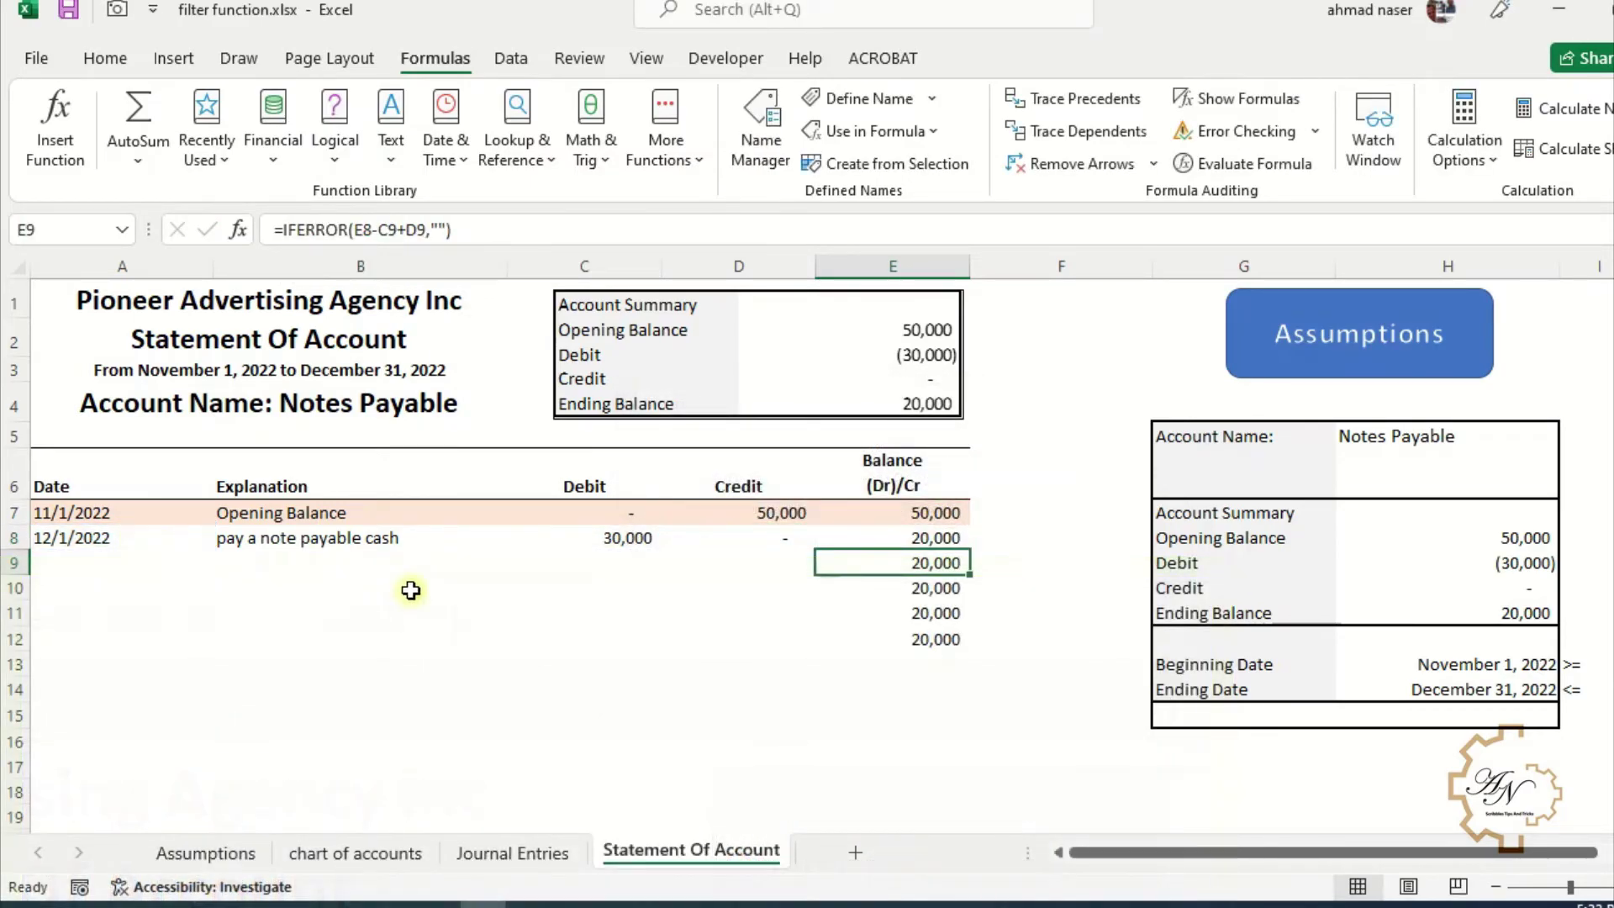
Step: Copy the updated running balance formula from E8 down to E12
{"action": "left_click", "coordinate": [849, 542]}
{"action": "left_click_drag", "start_coordinate": [969, 550], "coordinate": [966, 645]}
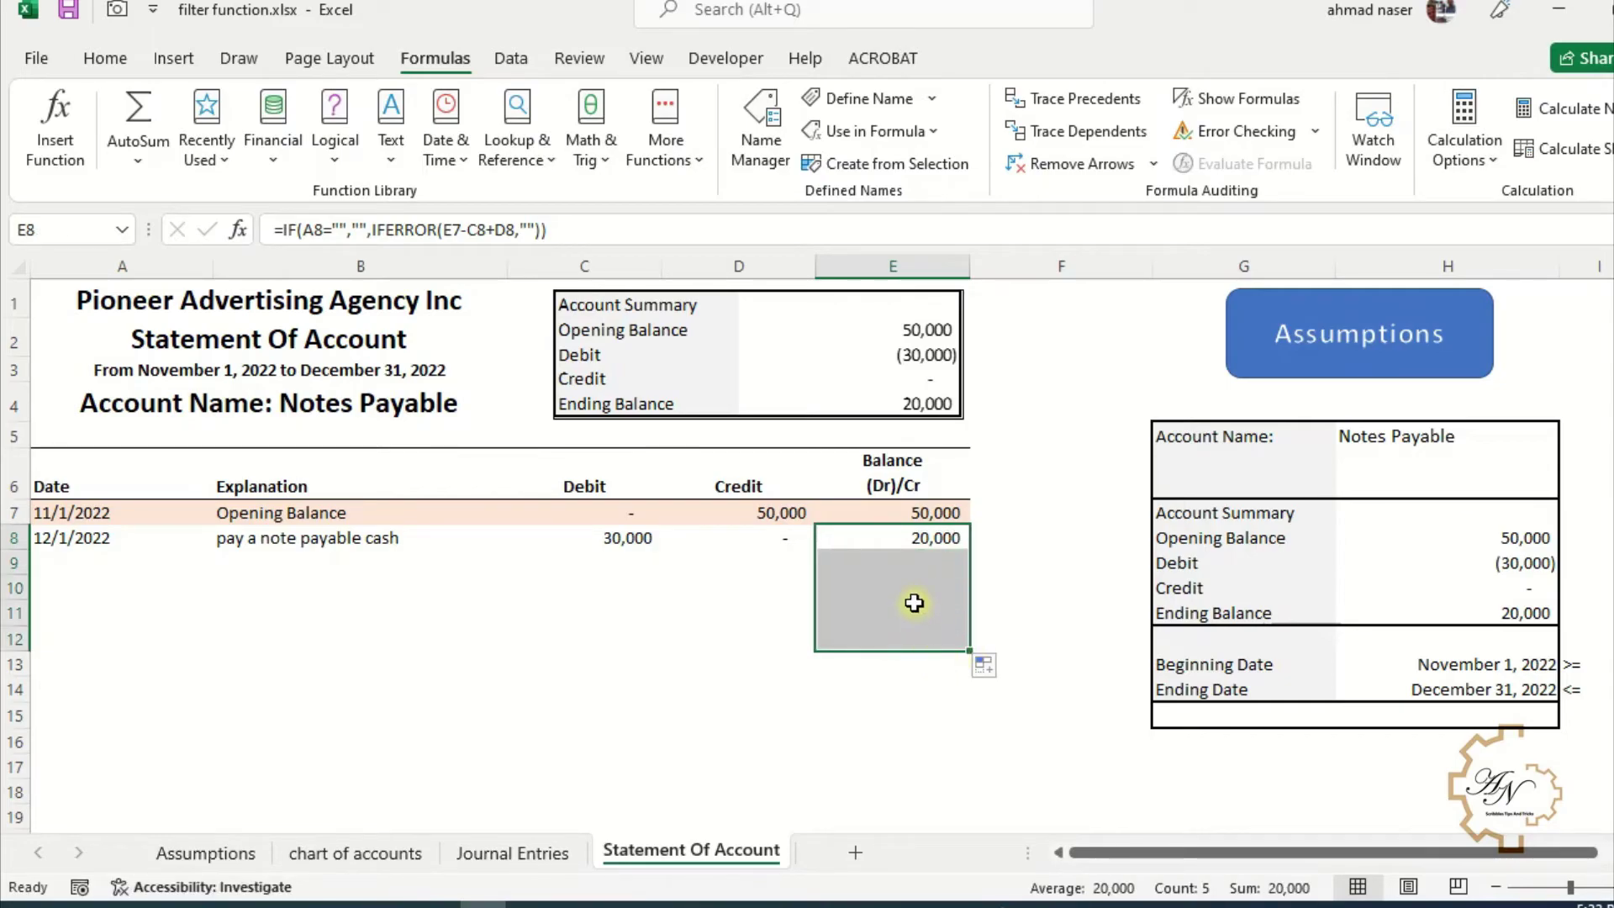
{"action": "left_click", "coordinate": [913, 605]}
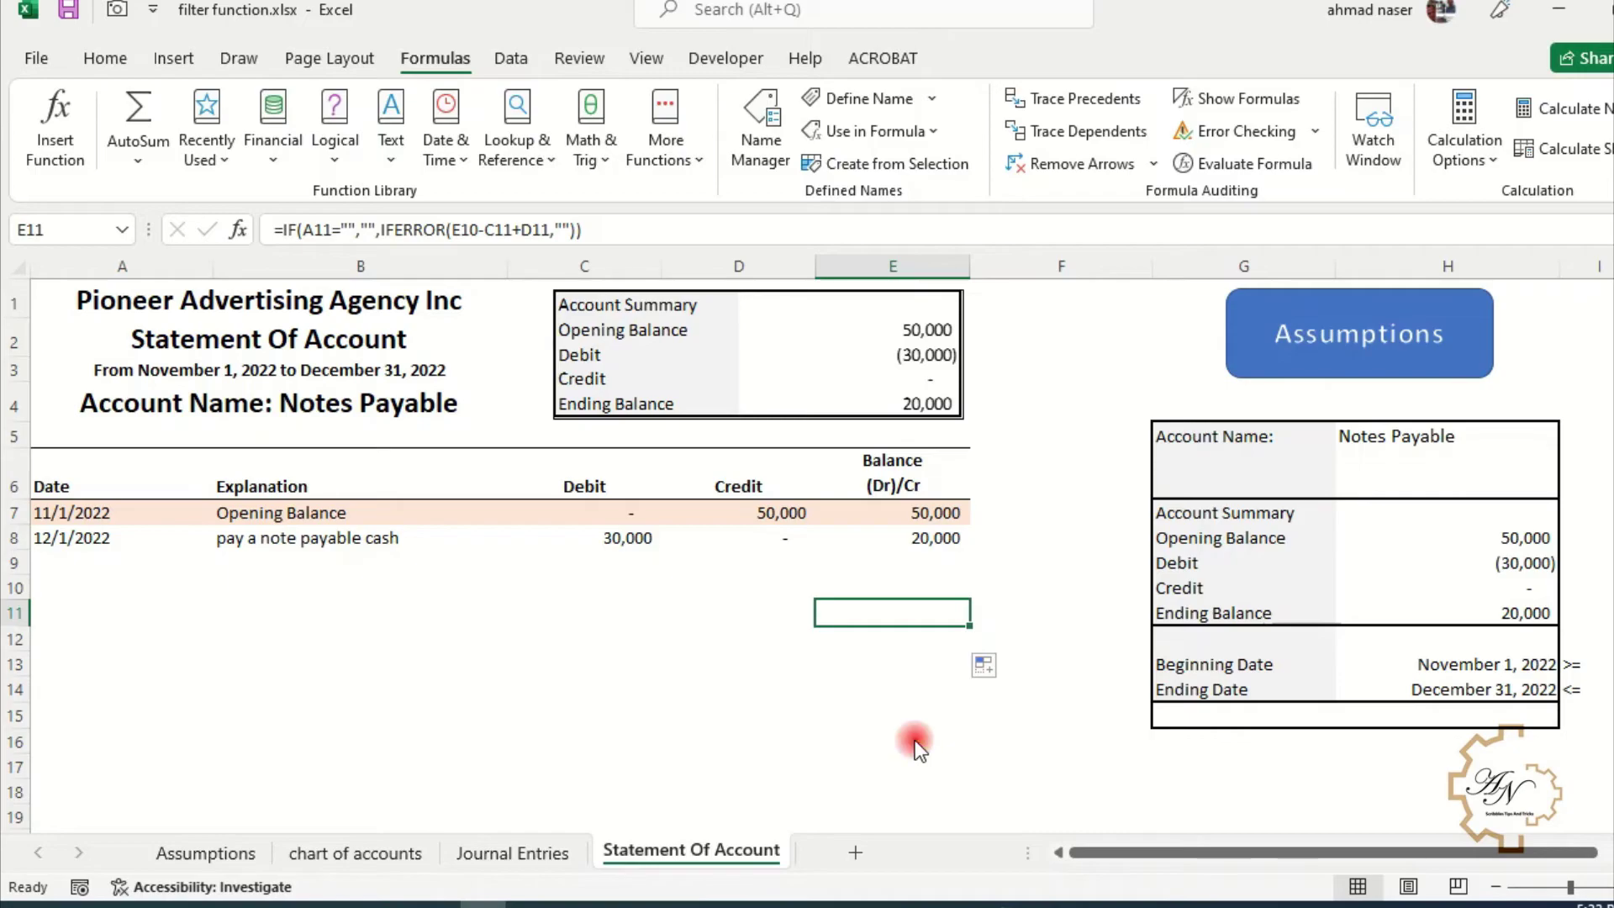
Step: Set the ending date in H14 to November 1, 2022 and check the Balance, Credit and Debit cells in row 8
{"action": "left_click", "coordinate": [1360, 689]}
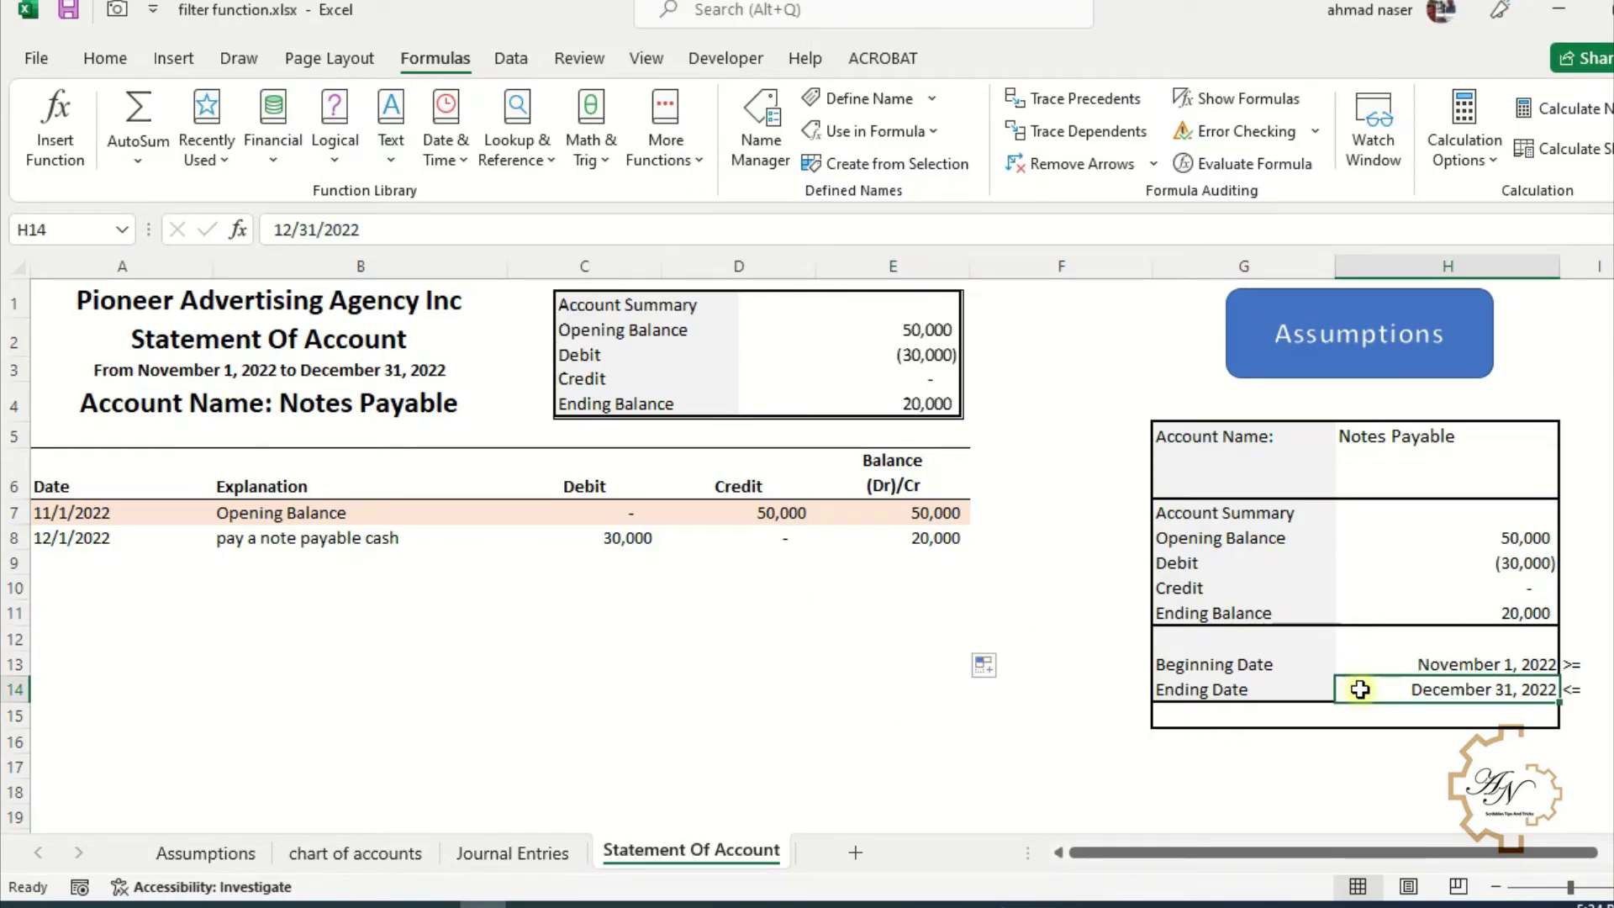
{"action": "type", "text": "44866"}
{"action": "key", "text": "Return"}
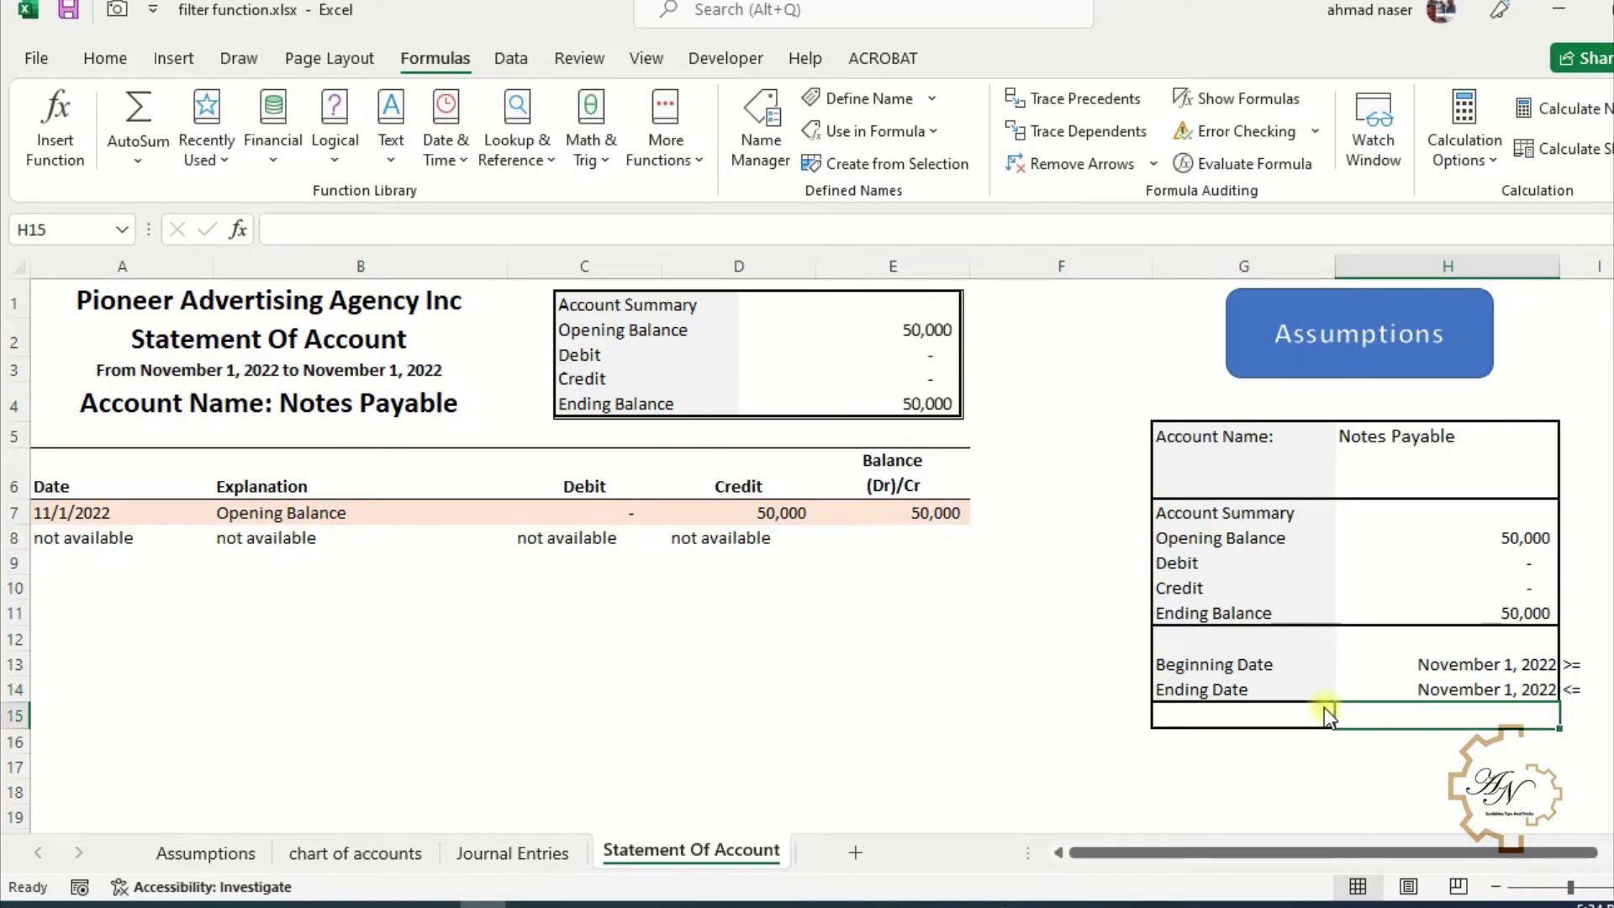
{"action": "left_click", "coordinate": [897, 539]}
{"action": "left_click", "coordinate": [754, 537]}
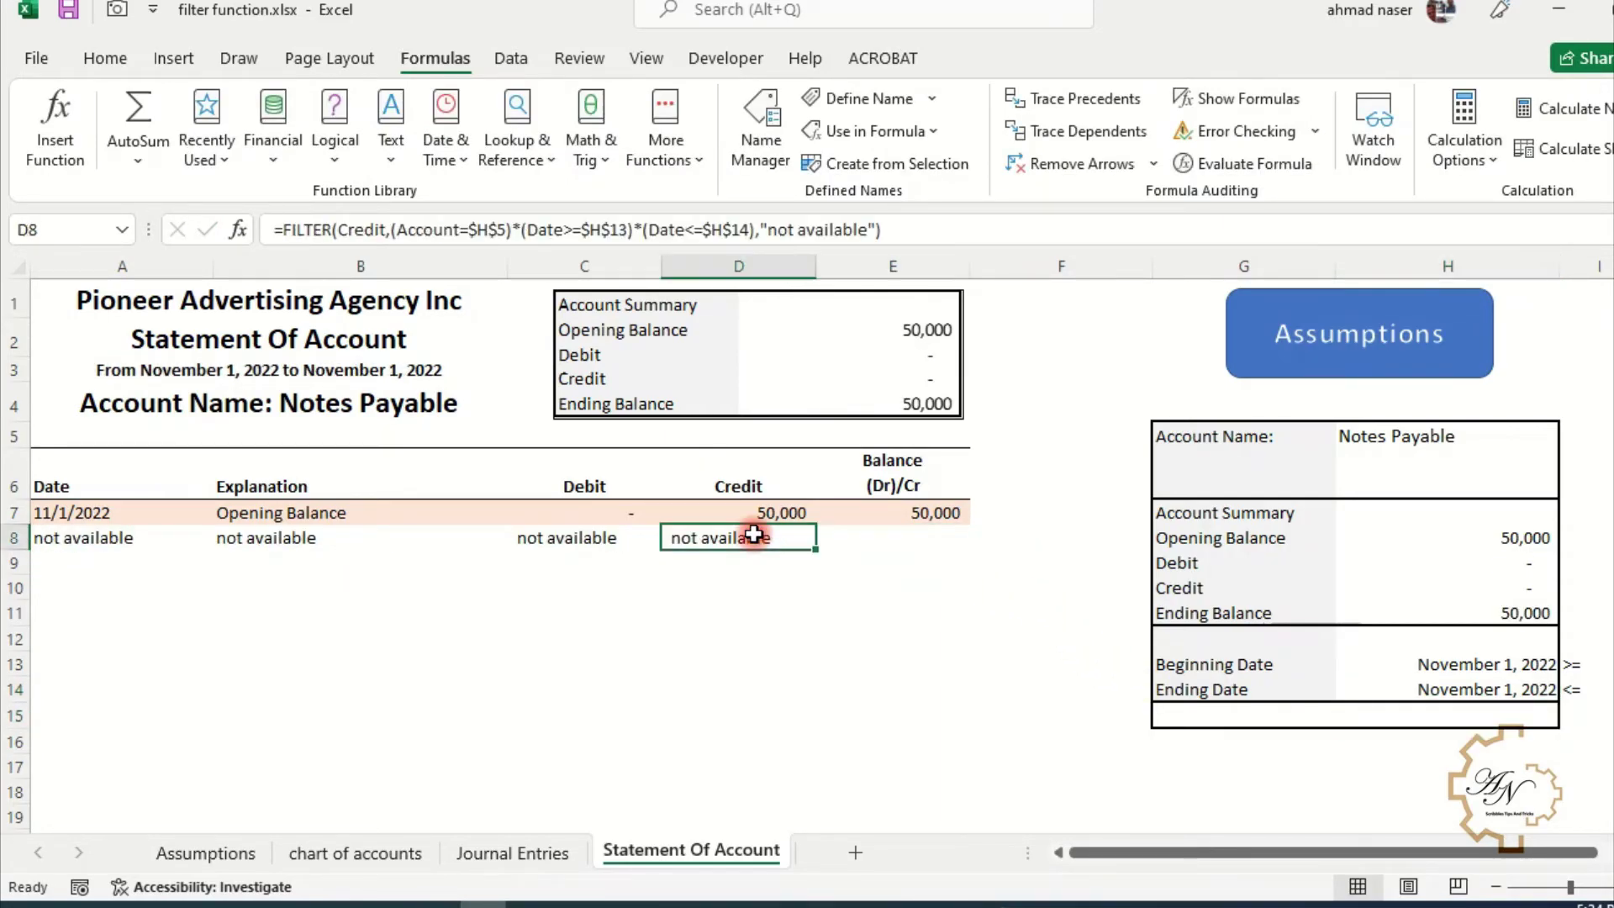
{"action": "left_click", "coordinate": [580, 538]}
Step: Choose Unearned Service Revenue as the account name in H5 and set the beginning date in H13 to September 1, 2022
{"action": "left_click", "coordinate": [1379, 440]}
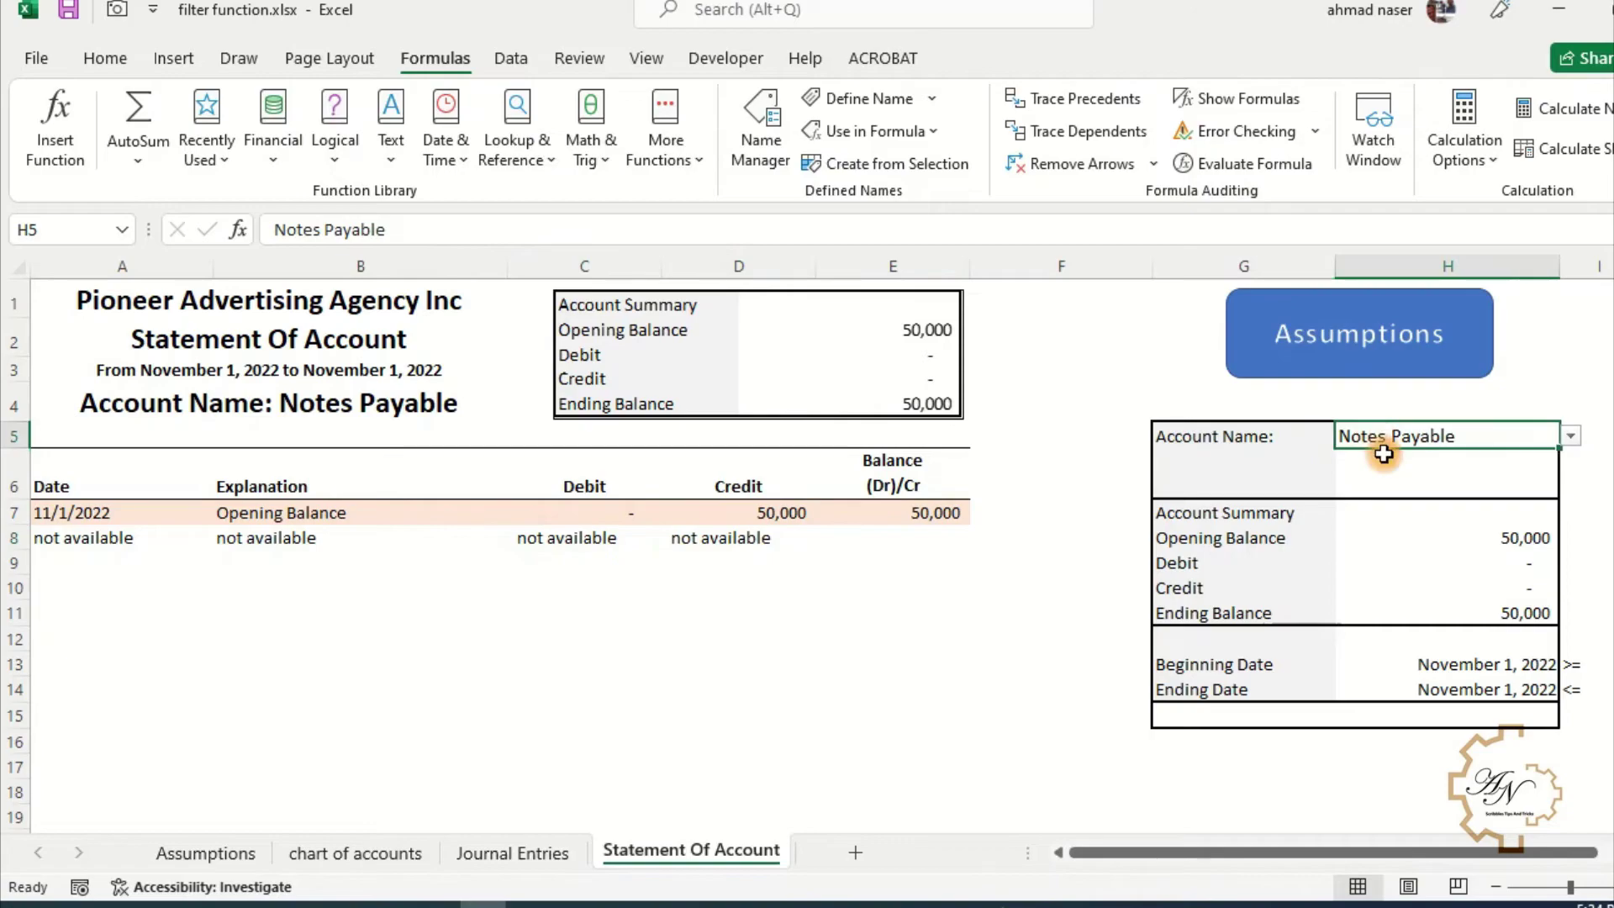
{"action": "left_click", "coordinate": [1570, 435]}
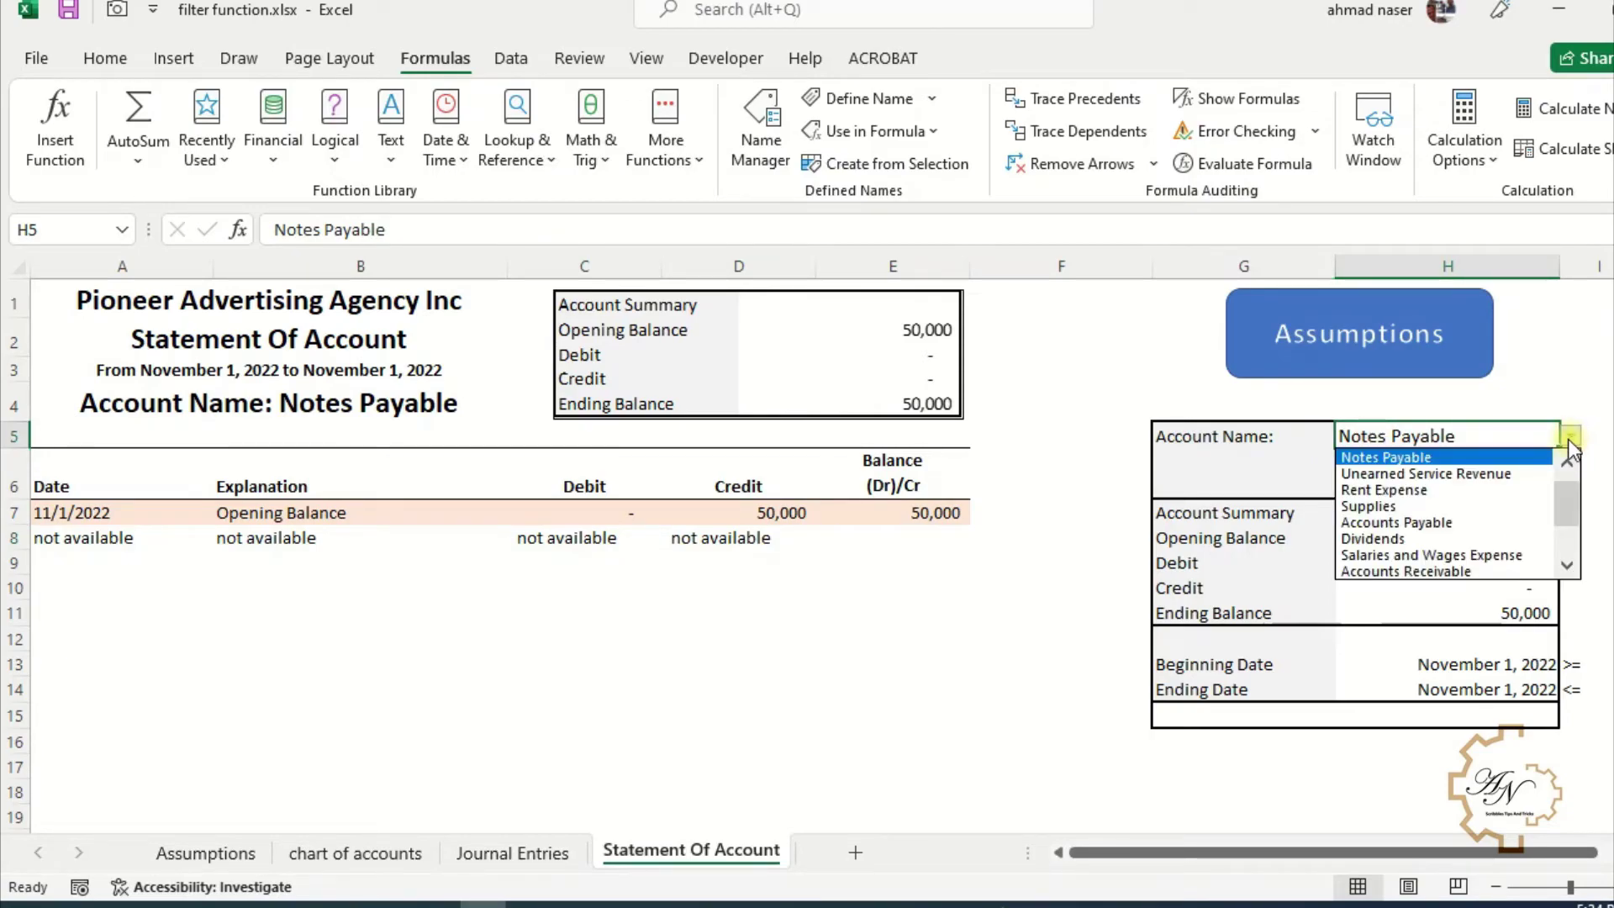
{"action": "left_click", "coordinate": [1511, 472]}
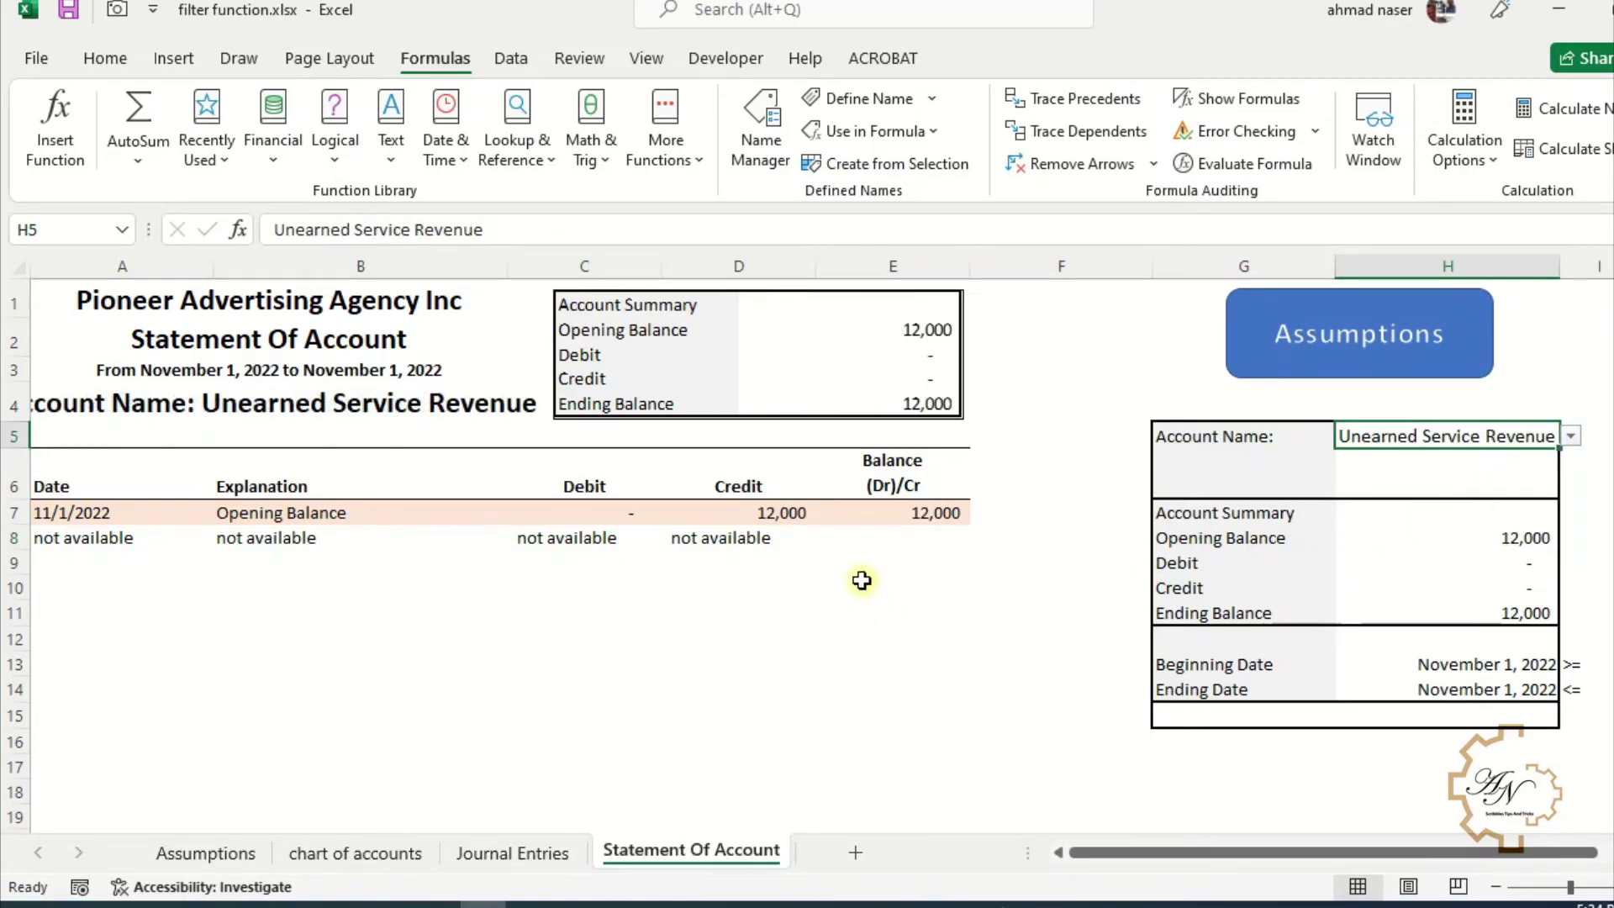
{"action": "left_click", "coordinate": [1500, 666]}
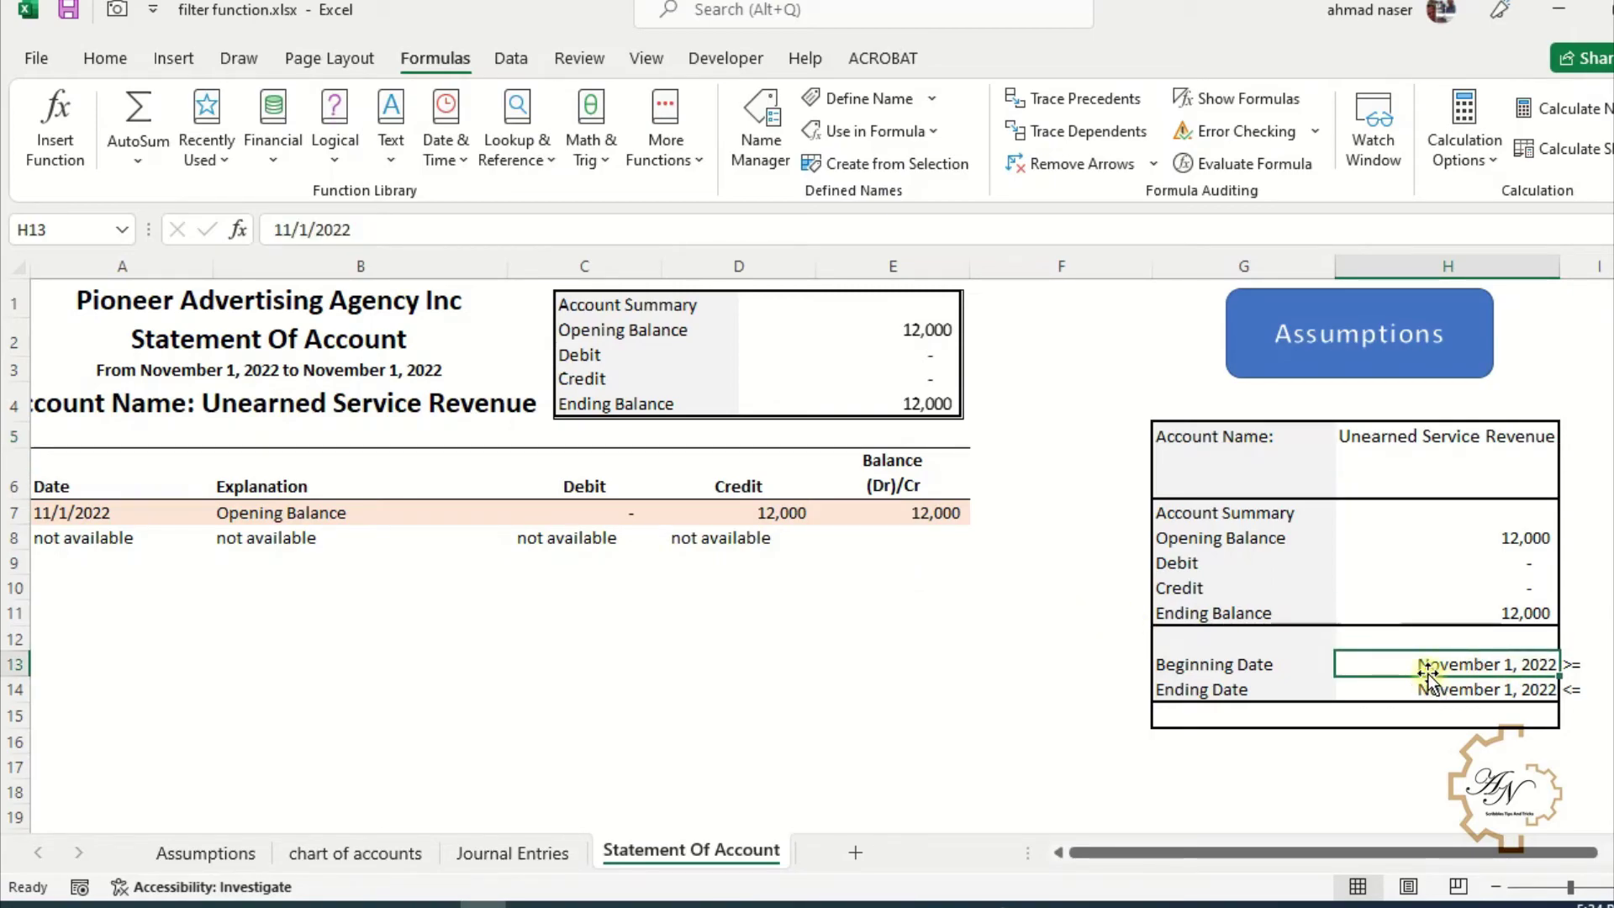
{"action": "type", "text": "9-1"}
{"action": "key", "text": "Return"}
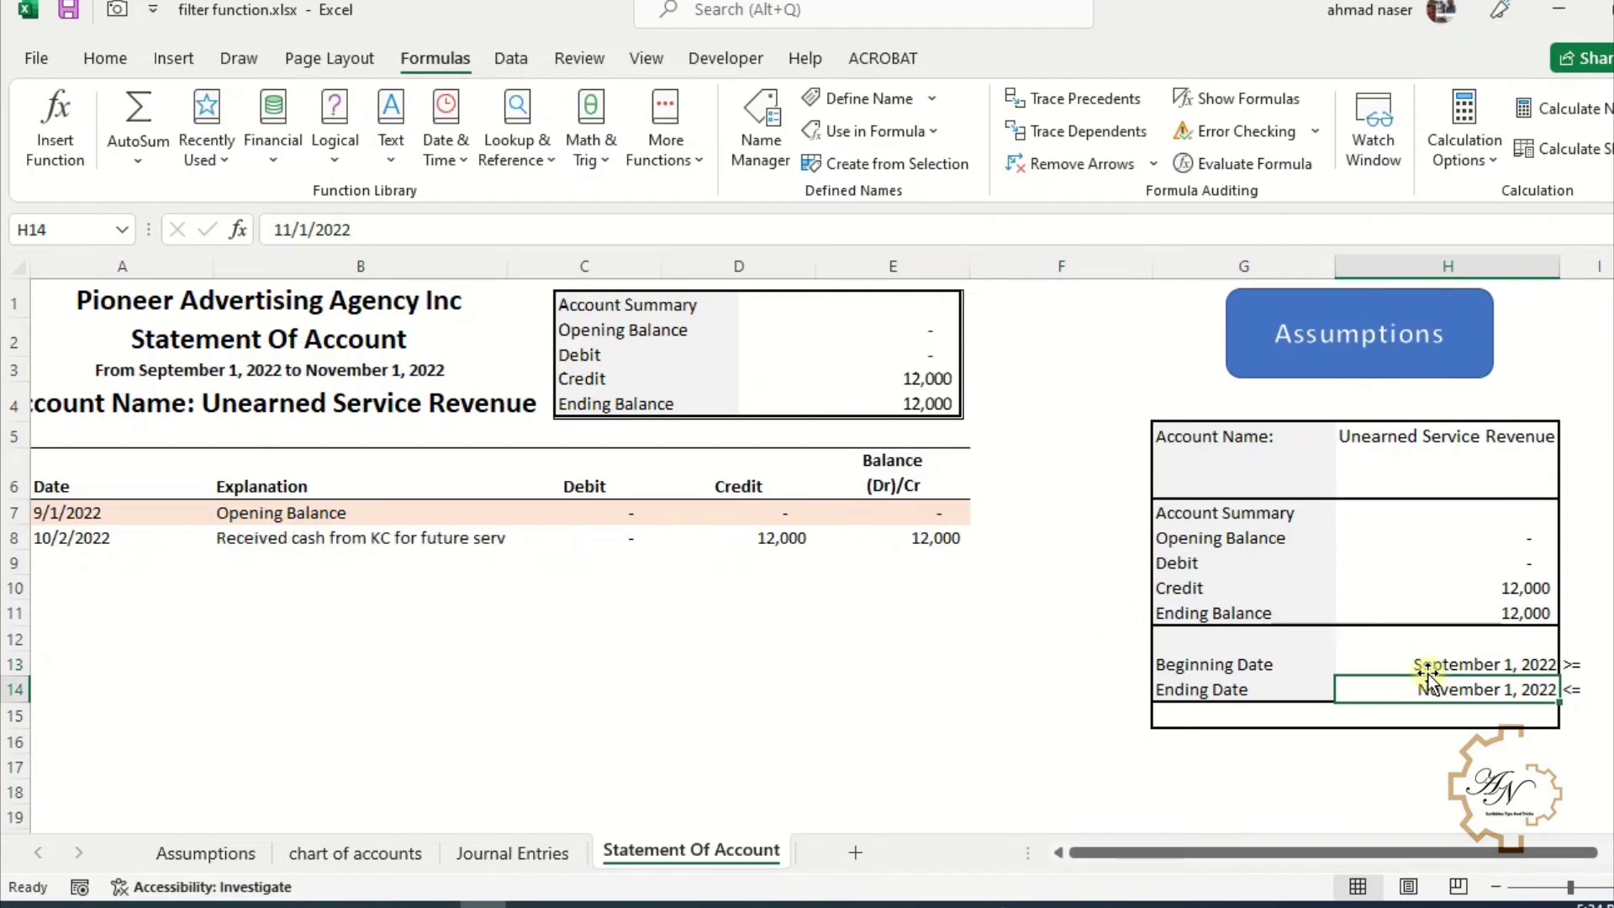
Step: Switch the account name in H5 to Supplies
{"action": "left_click", "coordinate": [1446, 435]}
{"action": "left_click", "coordinate": [1570, 435]}
{"action": "left_click", "coordinate": [1475, 487]}
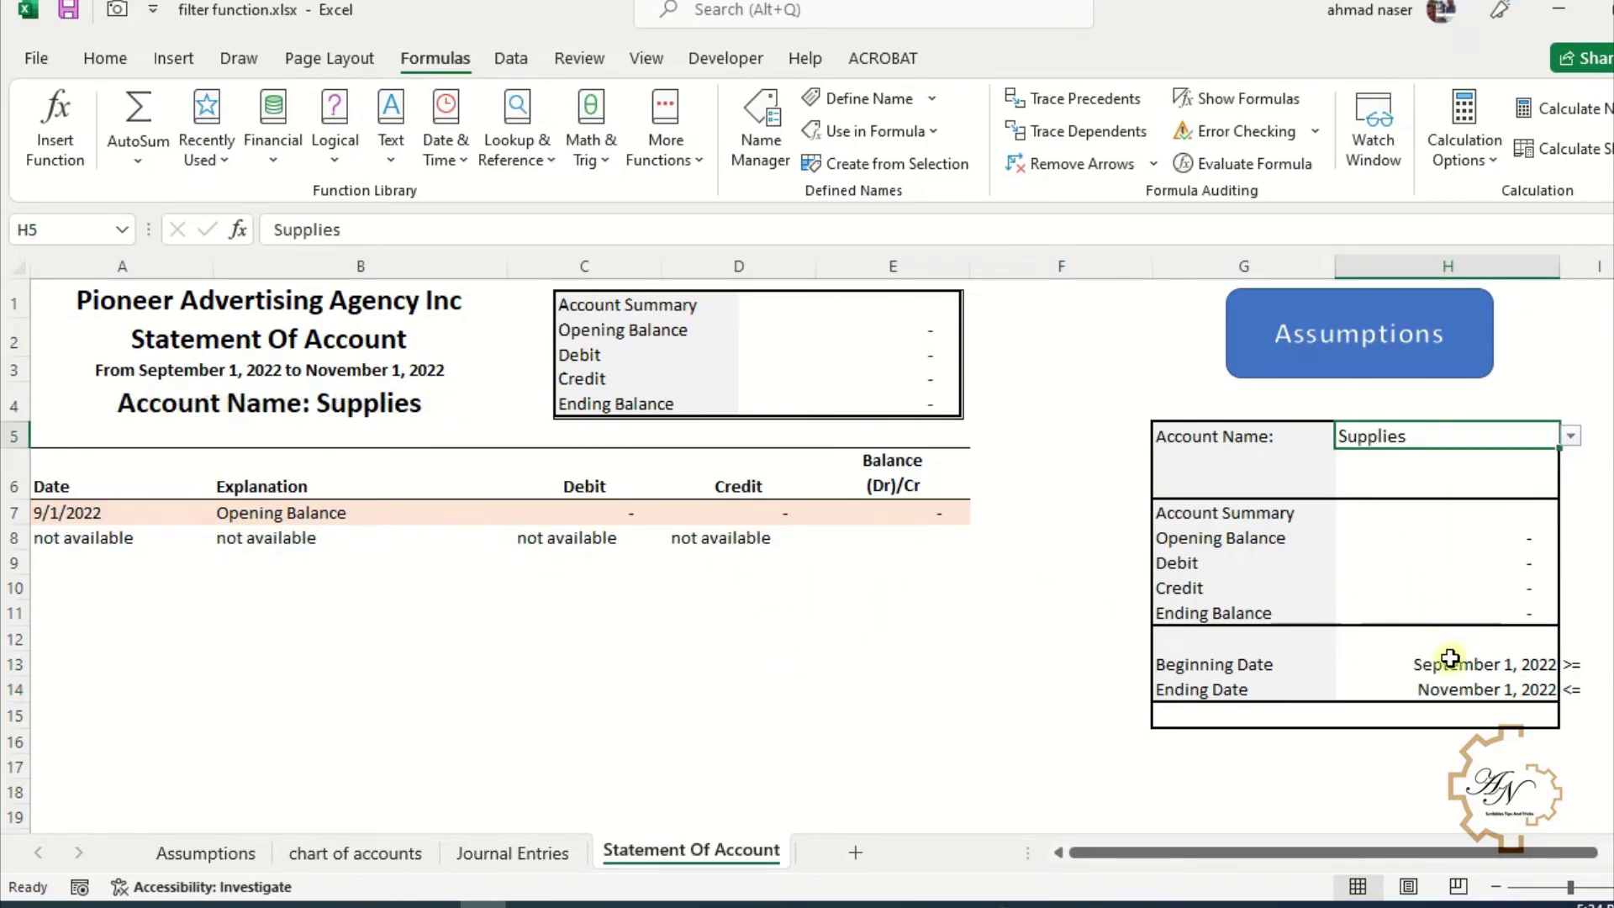
Step: Choose Equipment as the account name in H5 and check the opening balance debit cell C7
{"action": "left_click", "coordinate": [1570, 435]}
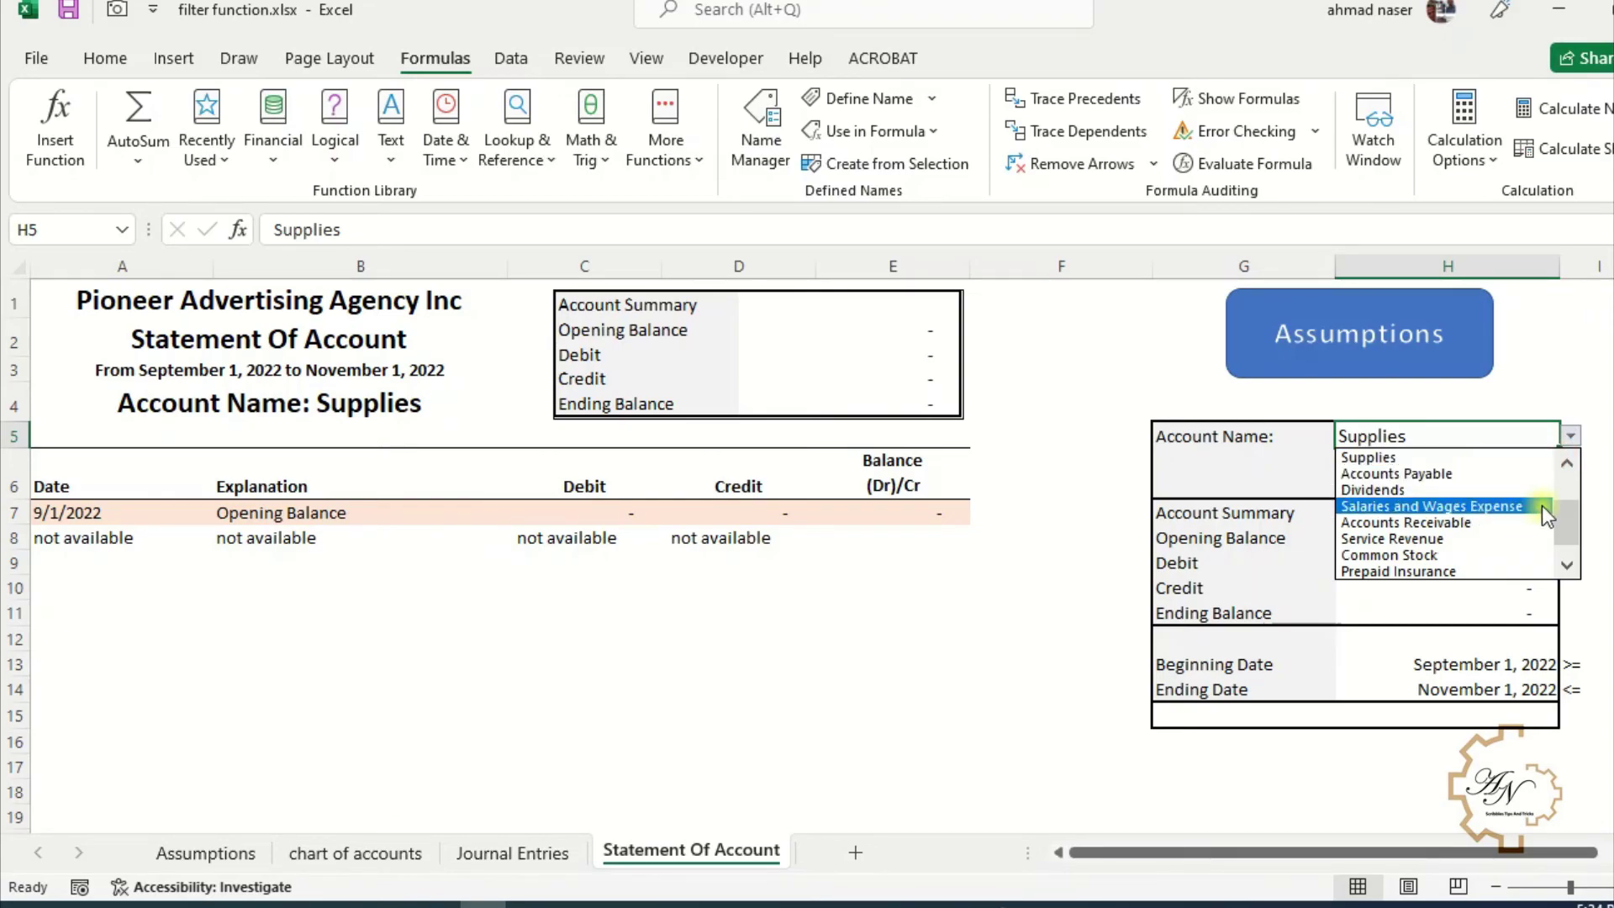
{"action": "scroll", "coordinate": [1570, 507], "scroll_direction": "up", "scroll_amount": 2}
{"action": "left_click", "coordinate": [1441, 459]}
{"action": "left_click", "coordinate": [584, 511]}
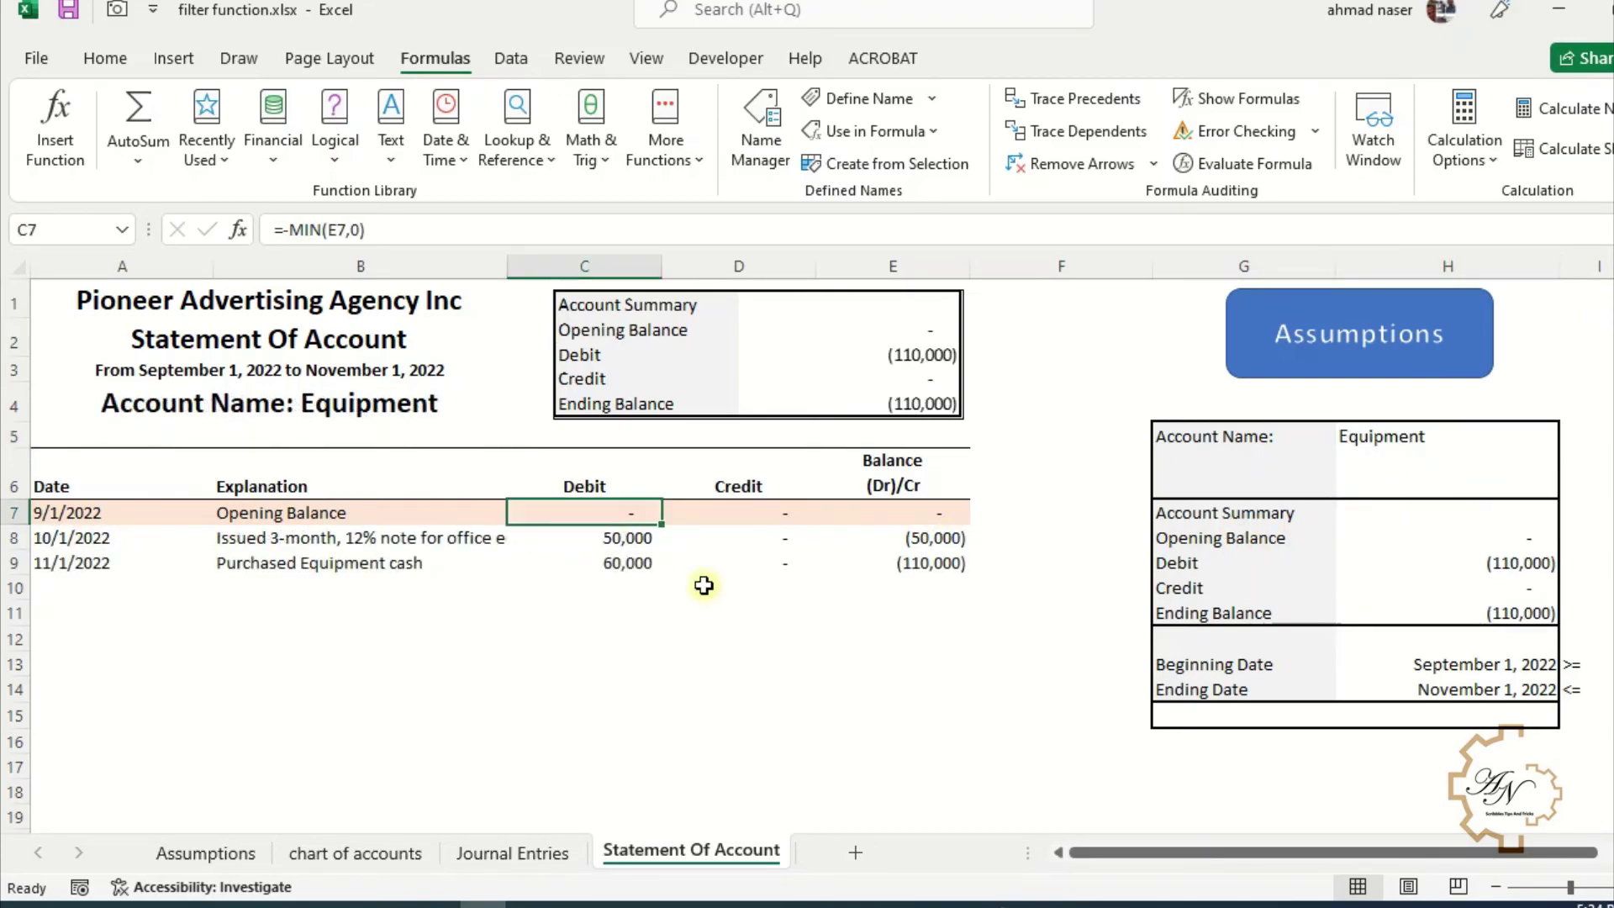
Step: Filter the Account column on the Journal Entries sheet to show only Equipment and check the transaction dates
{"action": "left_click", "coordinate": [521, 853]}
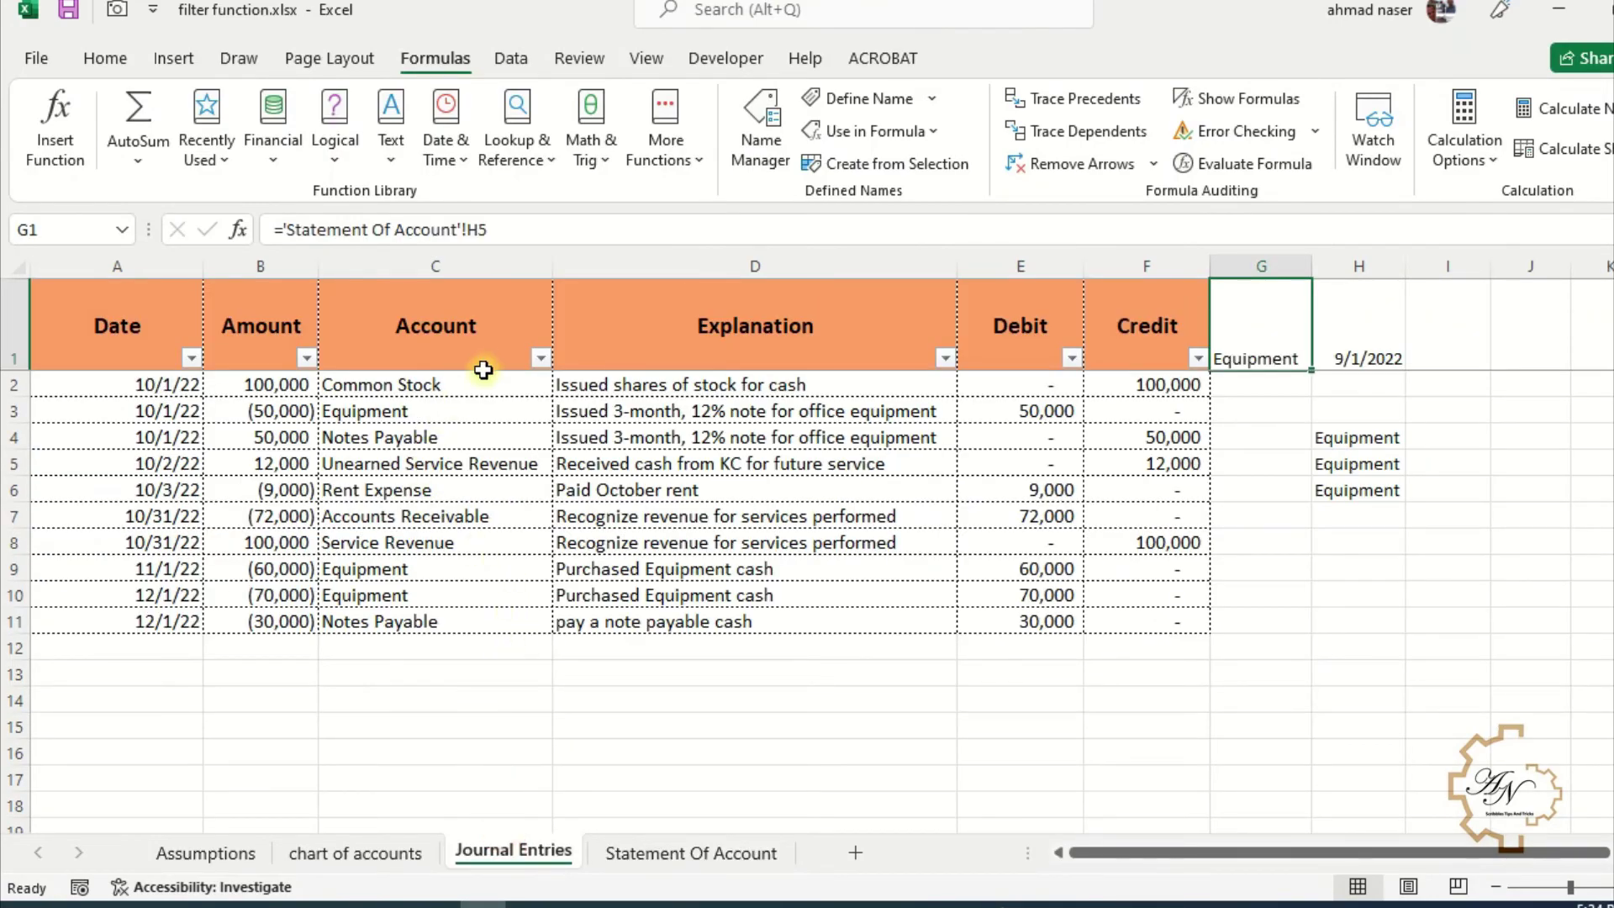
{"action": "left_click", "coordinate": [540, 359]}
{"action": "left_click", "coordinate": [408, 599]}
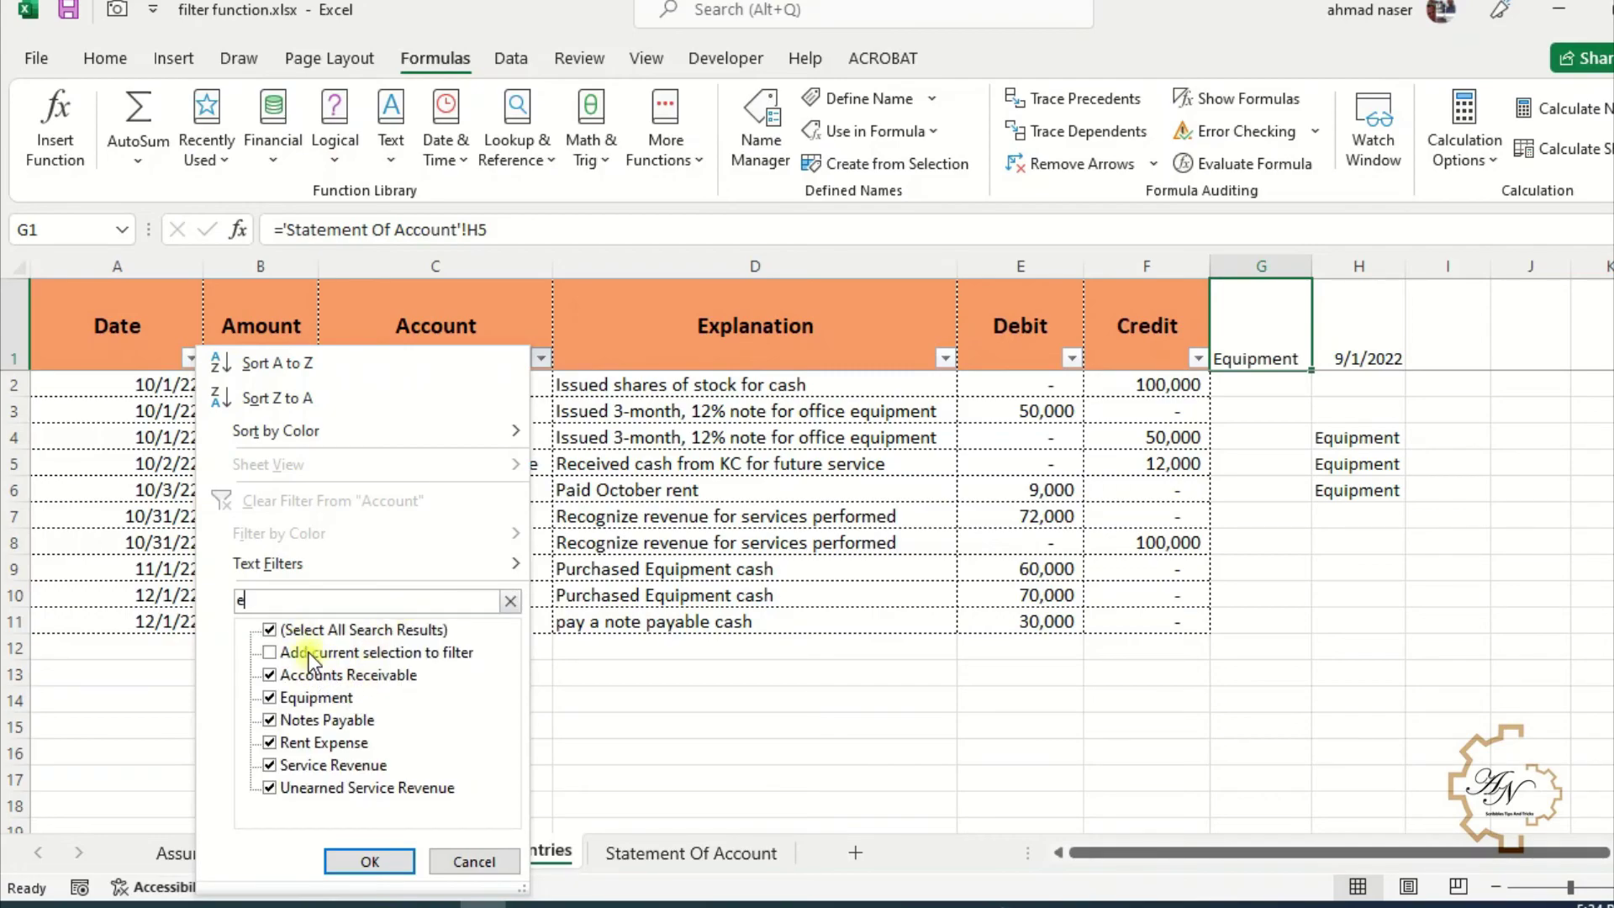
{"action": "left_click", "coordinate": [285, 629]}
{"action": "left_click", "coordinate": [286, 697]}
{"action": "left_click", "coordinate": [374, 859]}
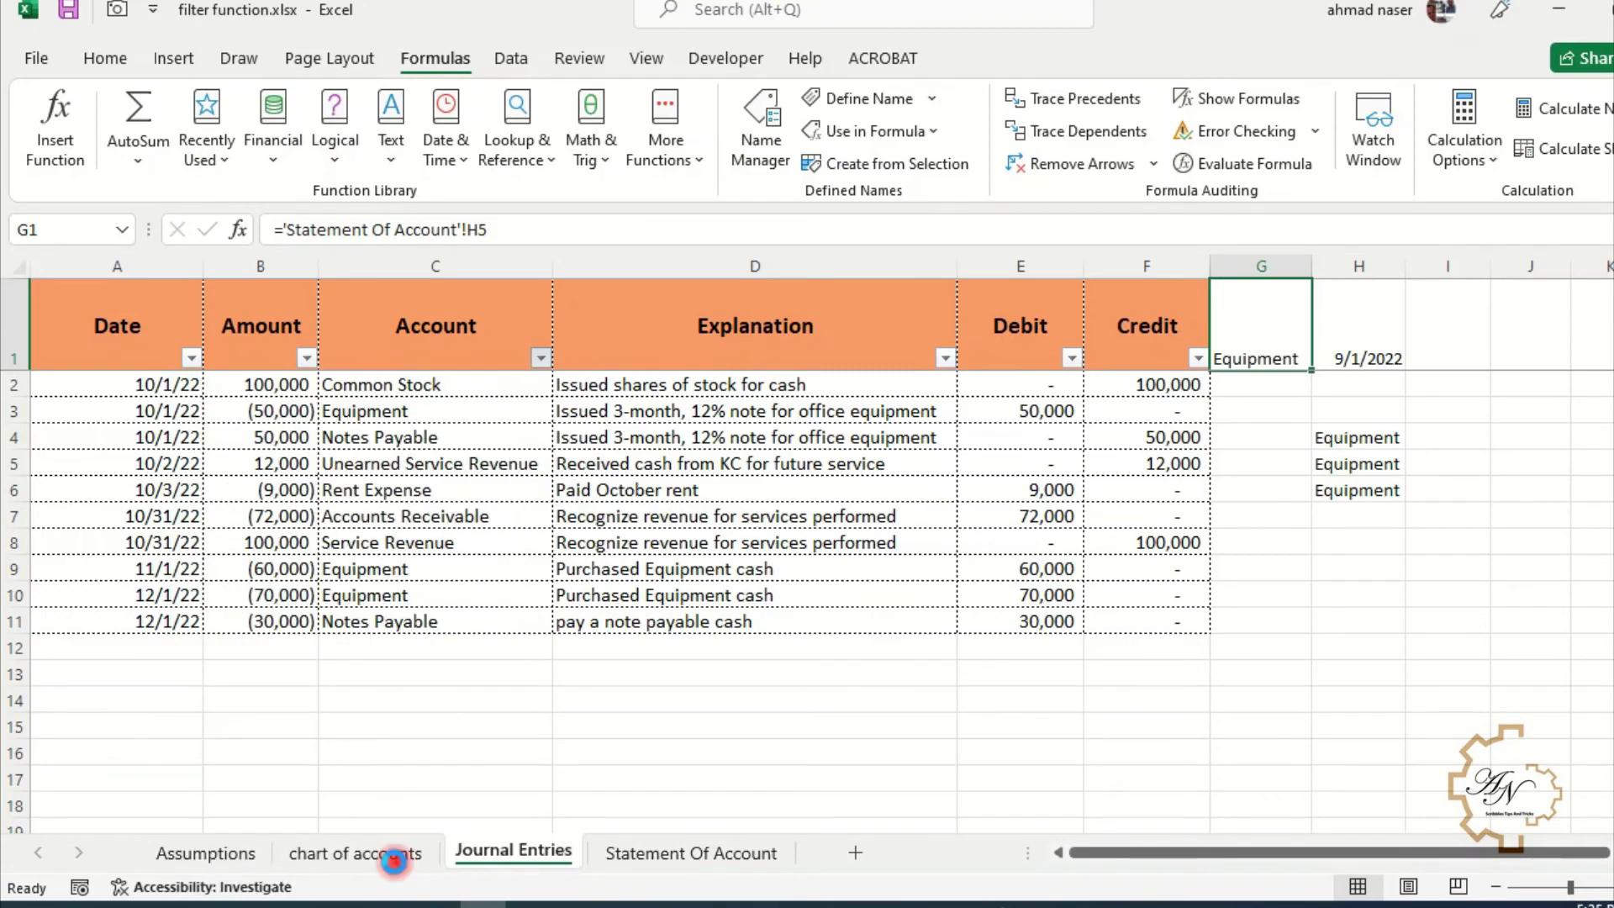
{"action": "left_click", "coordinate": [384, 502]}
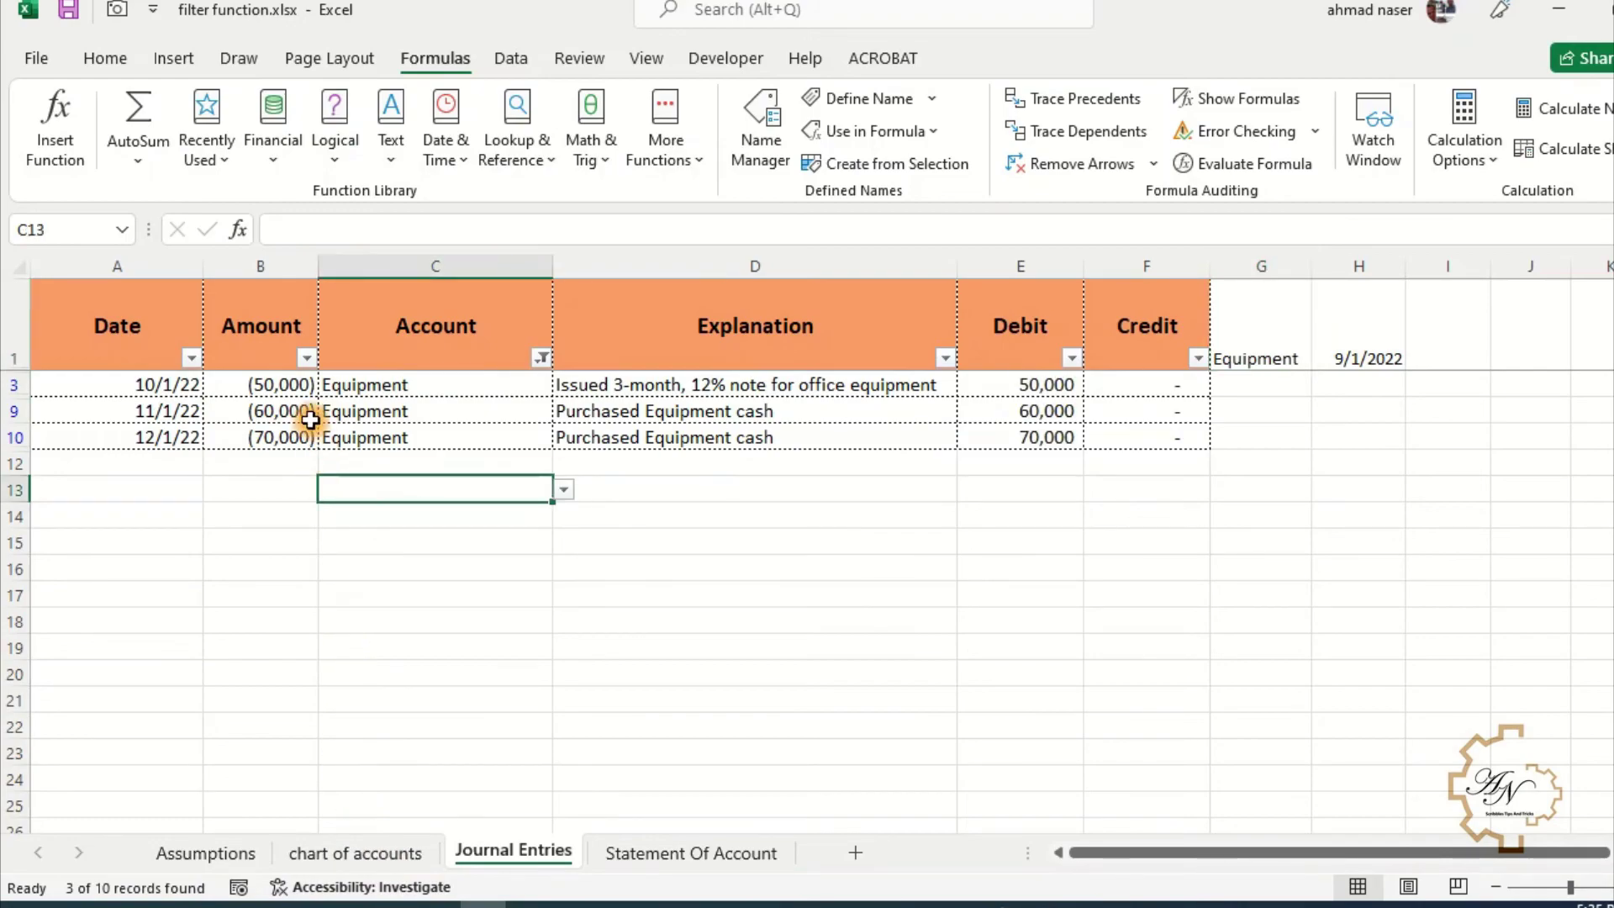
{"action": "left_click", "coordinate": [136, 385]}
{"action": "left_click", "coordinate": [157, 415]}
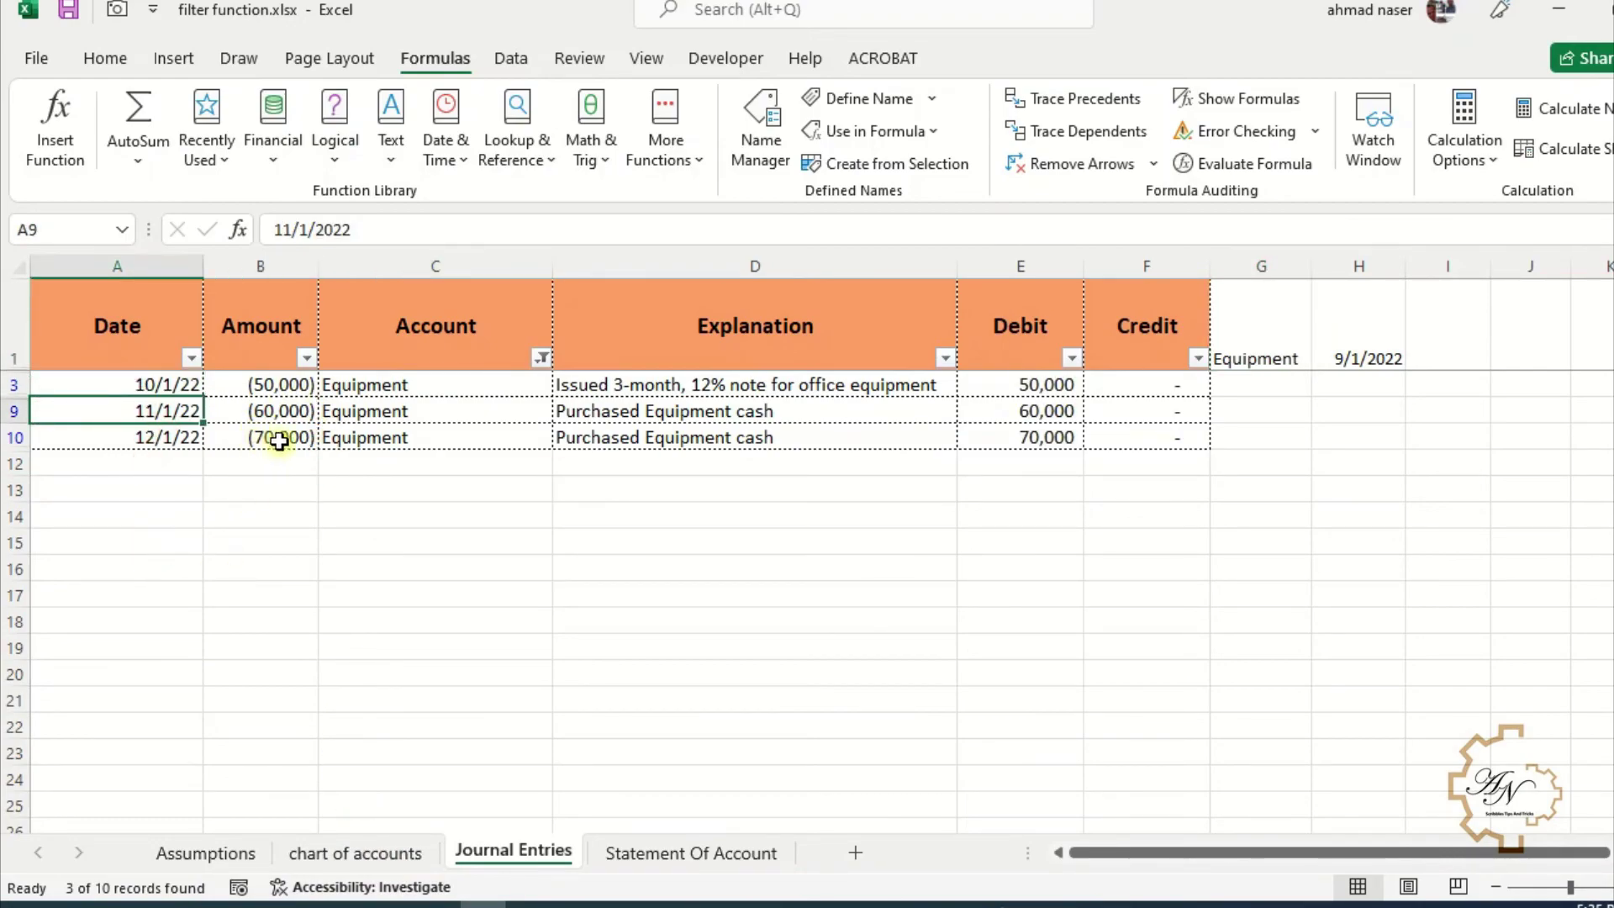
Step: On the Statement Of Account sheet, set the ending date in H14 to December 1, 2022 and check the running balance in E9
{"action": "left_click", "coordinate": [617, 851]}
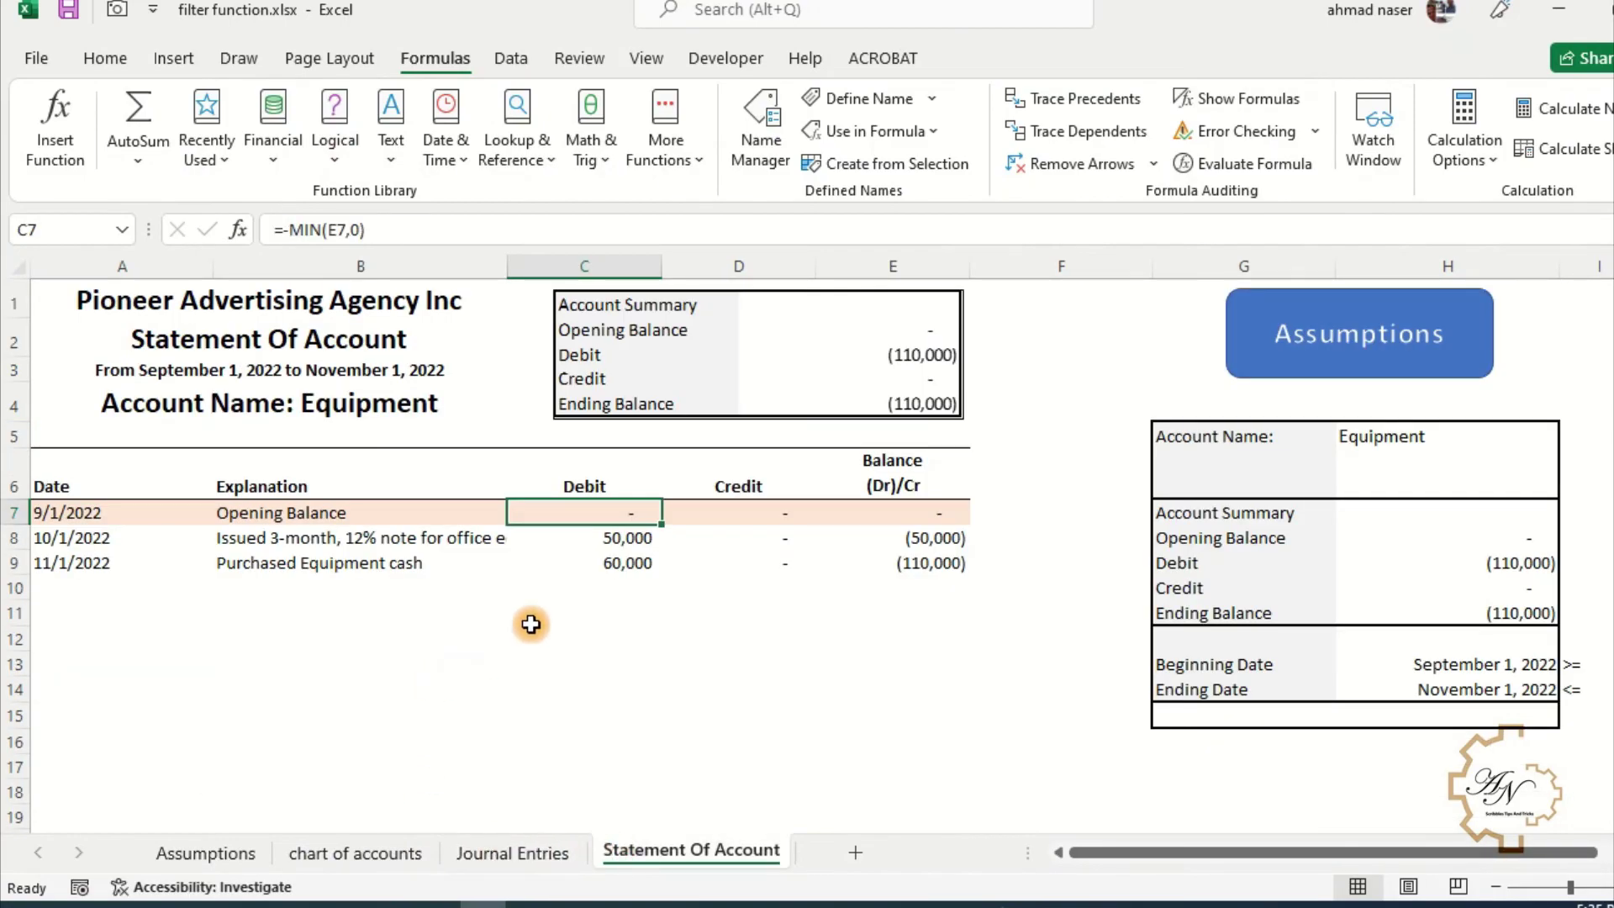
{"action": "left_click", "coordinate": [1399, 692]}
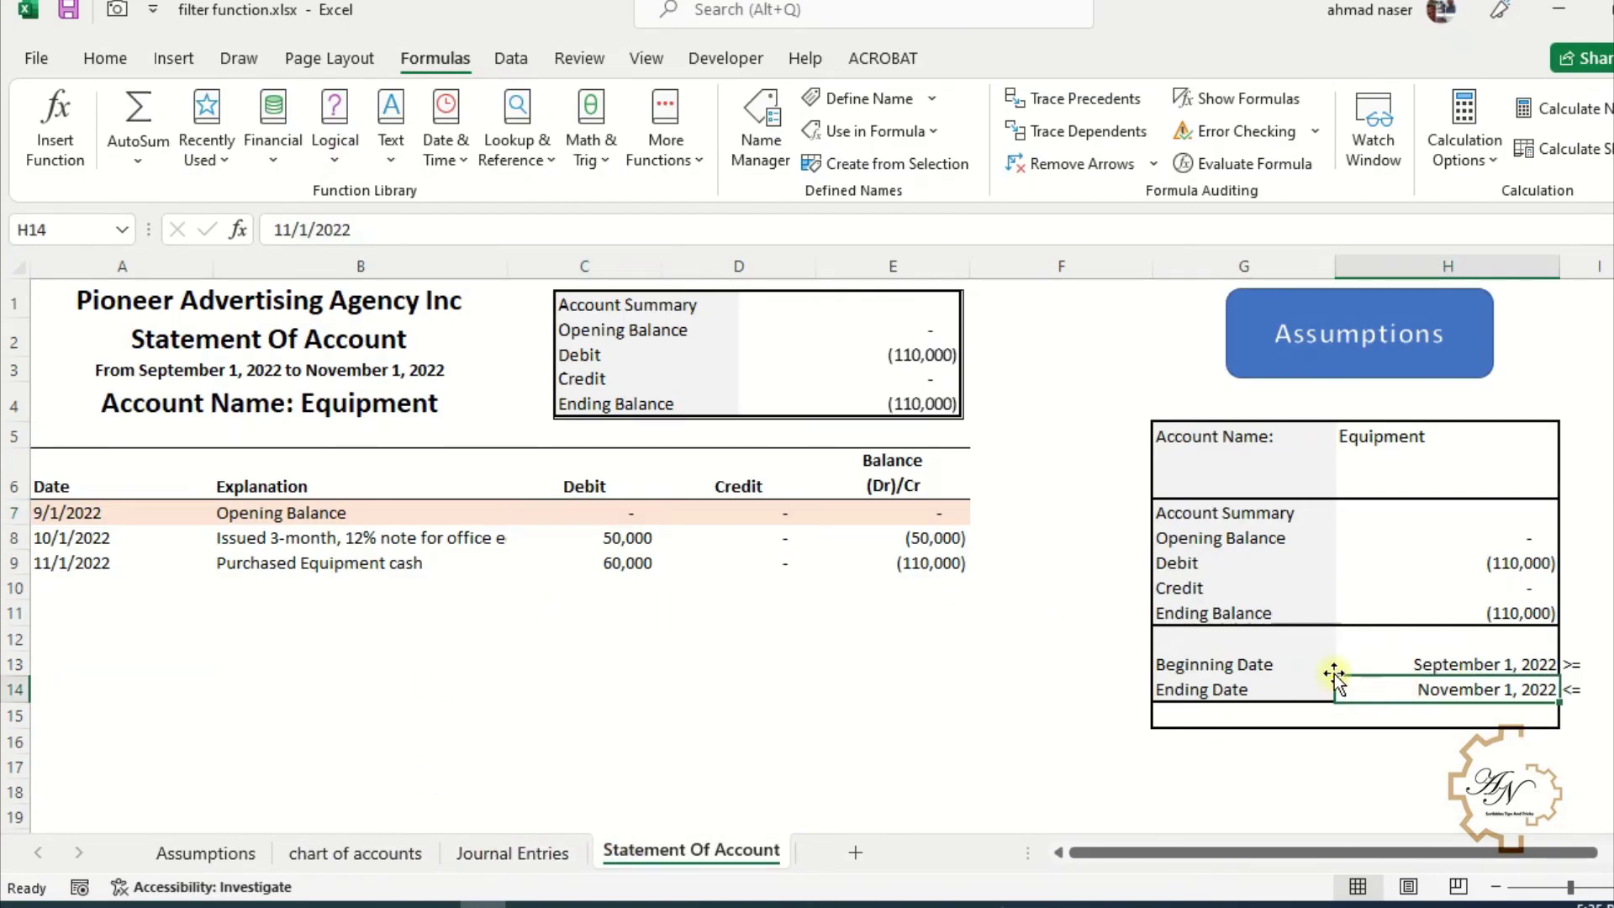
{"action": "type", "text": "12"}
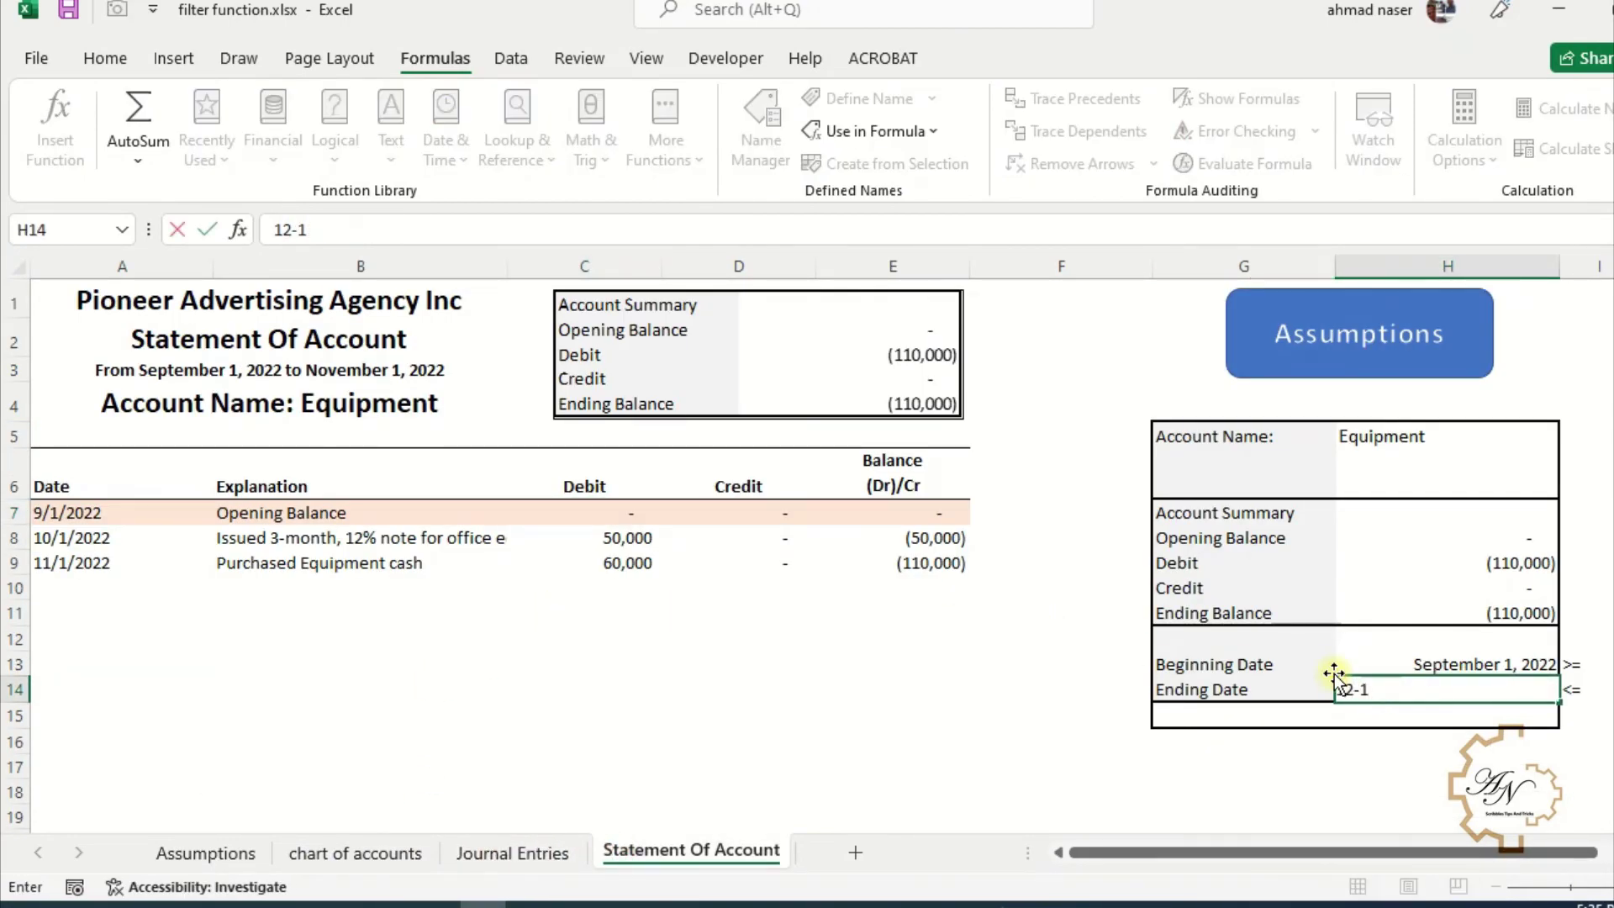
{"action": "type", "text": "-1"}
{"action": "key", "text": "Return"}
{"action": "left_click", "coordinate": [838, 572]}
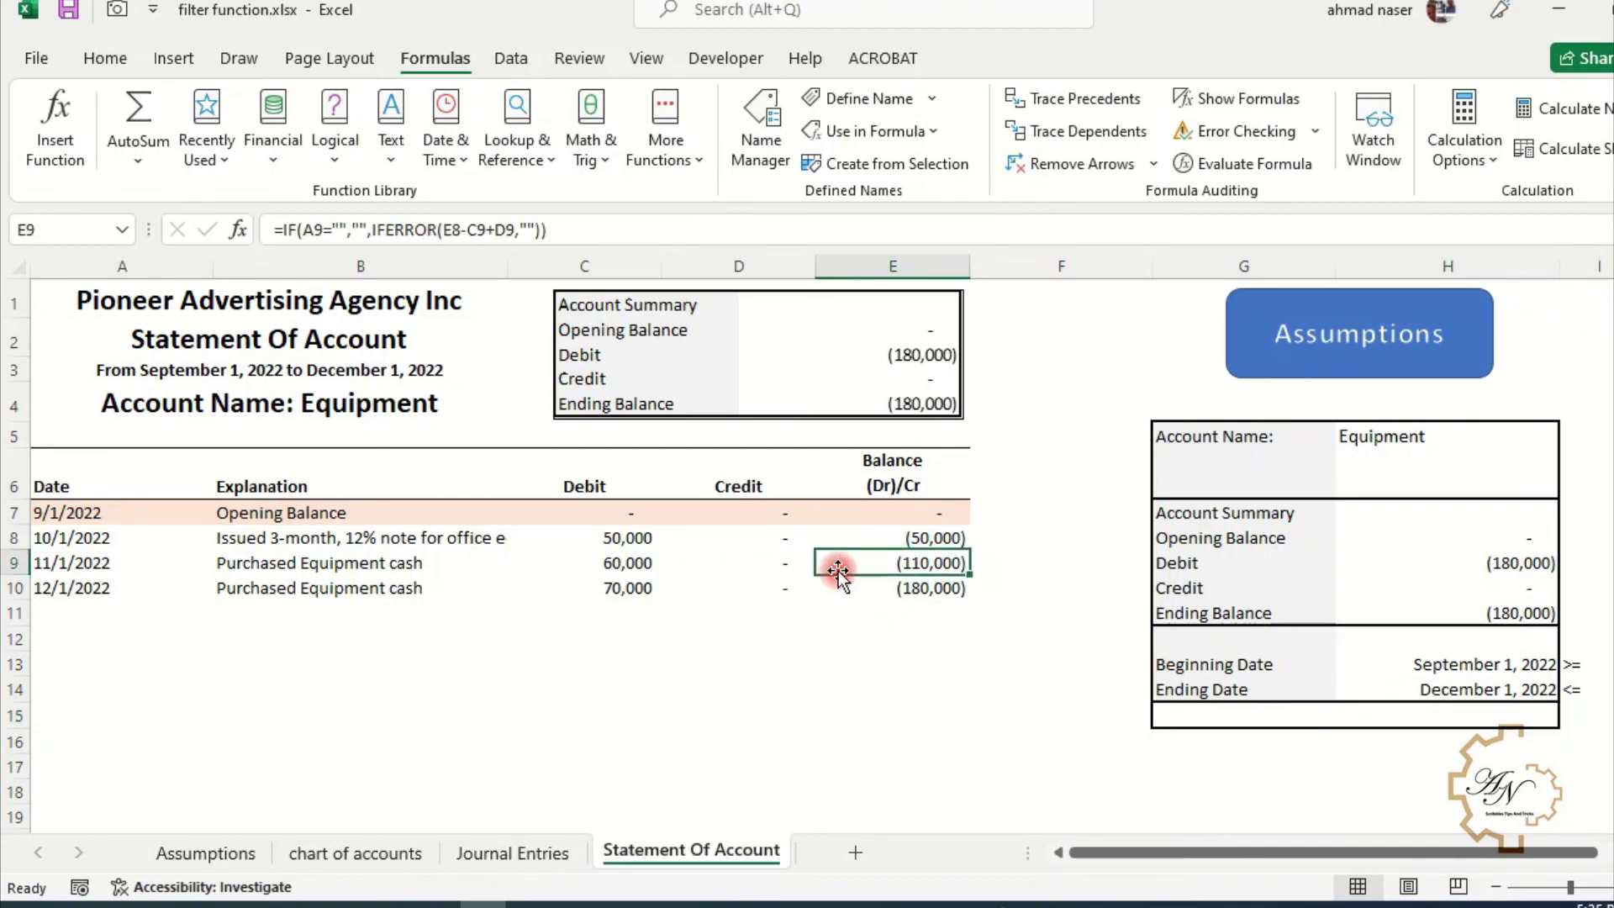